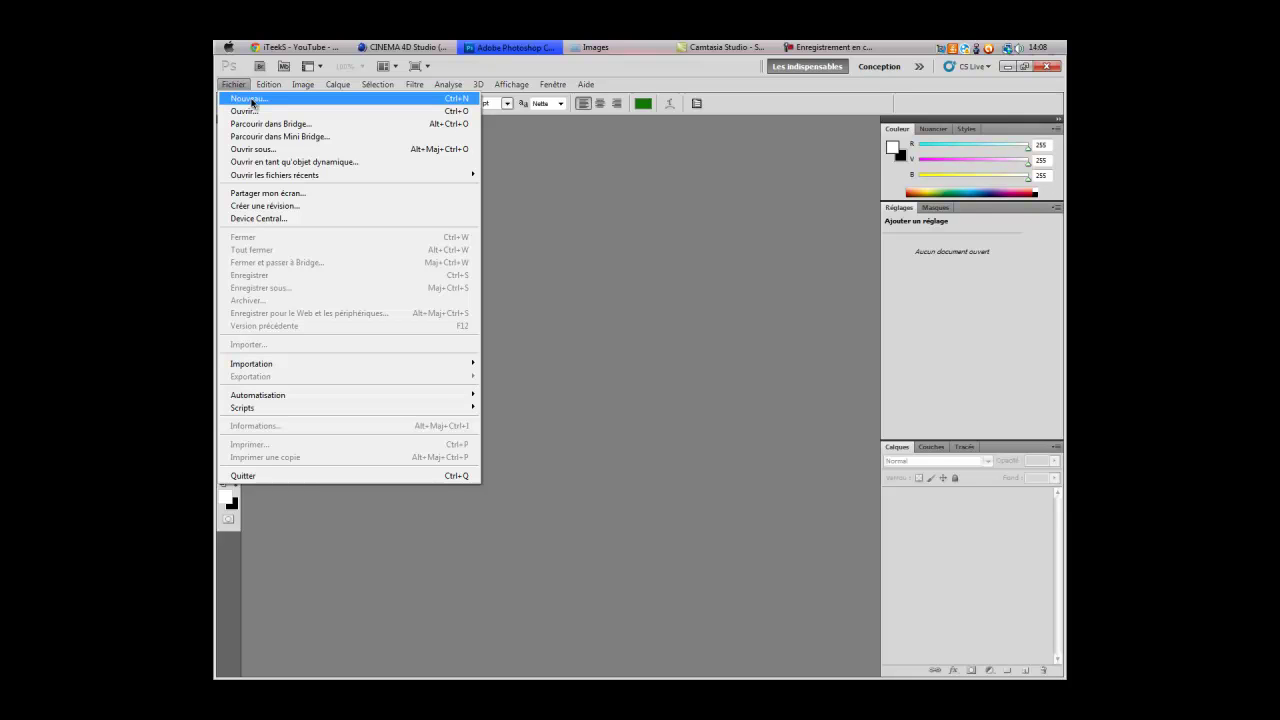
# Step: Create a new document with the Web preset at 800 x 600 pixels
pyautogui.click(251, 101)
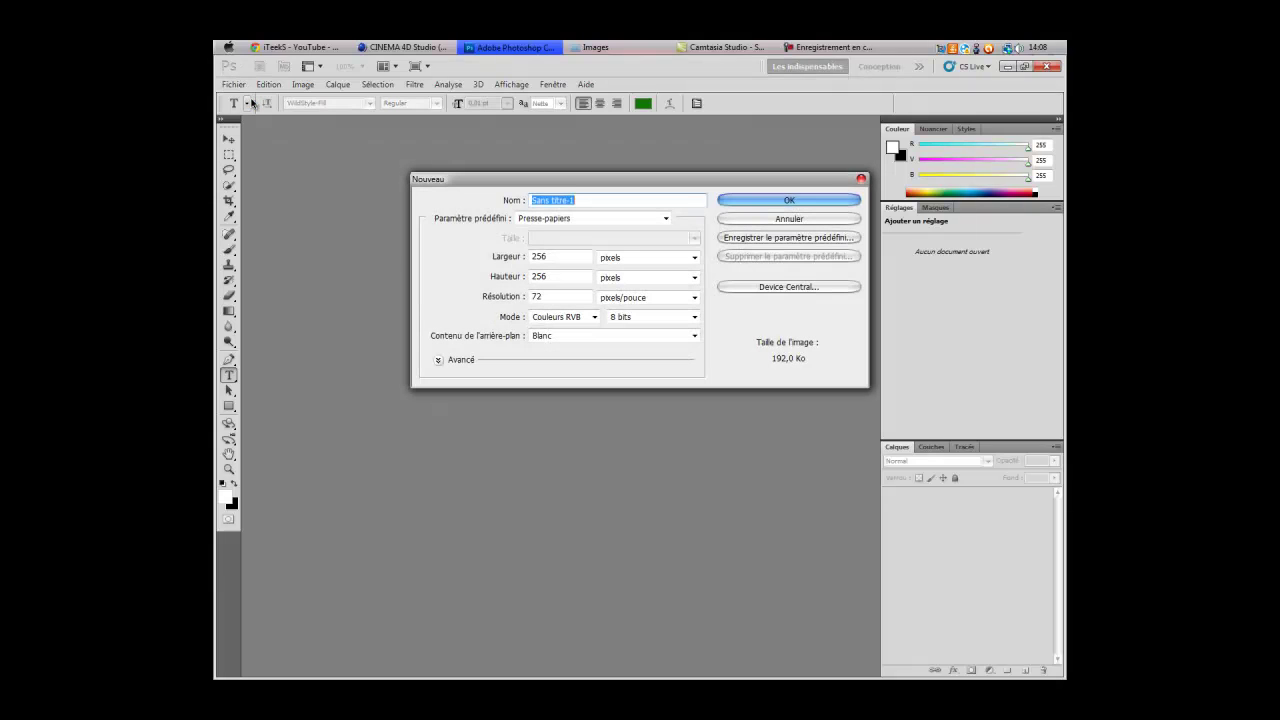
pyautogui.click(603, 218)
pyautogui.click(535, 305)
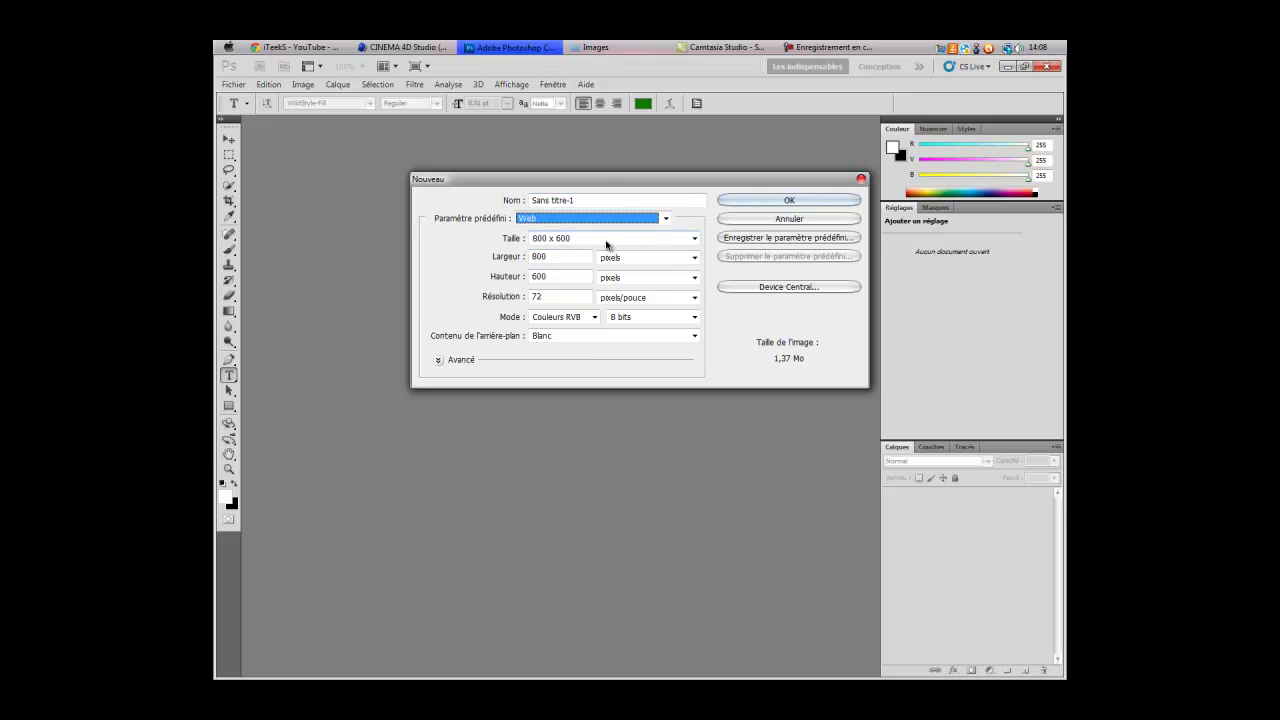
pyautogui.click(750, 199)
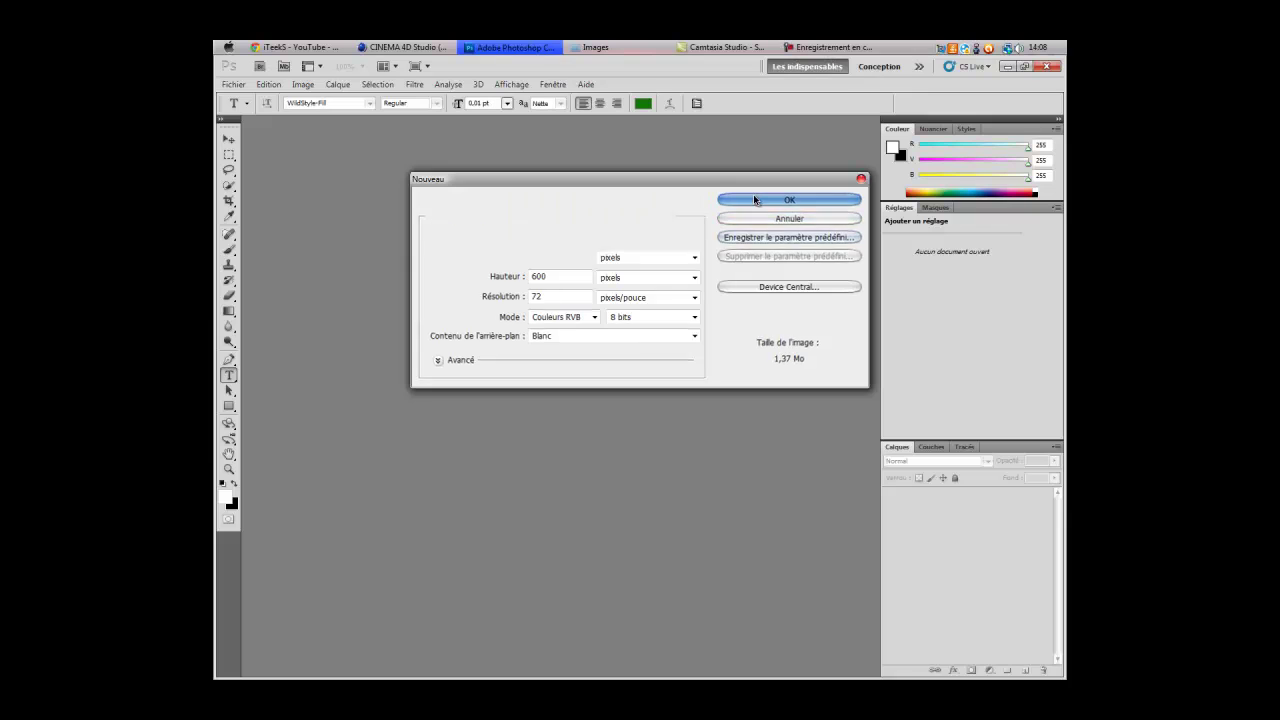
pyautogui.click(228, 84)
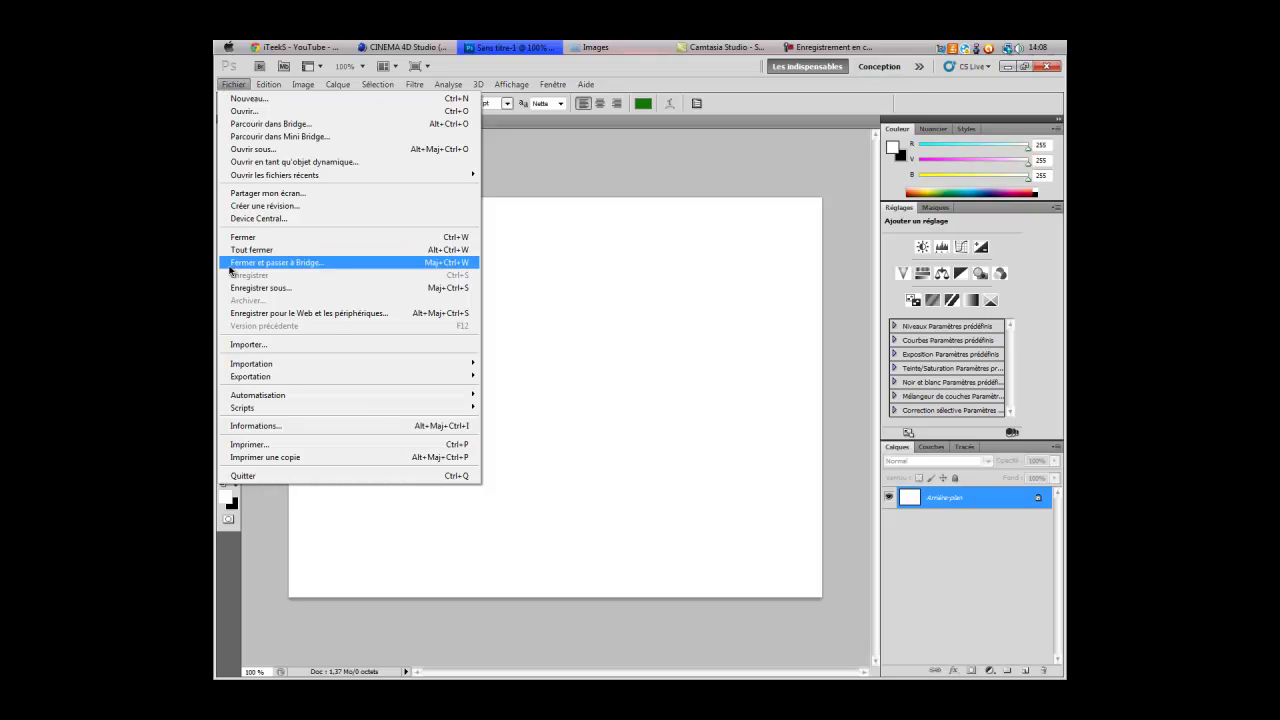
pyautogui.click(263, 345)
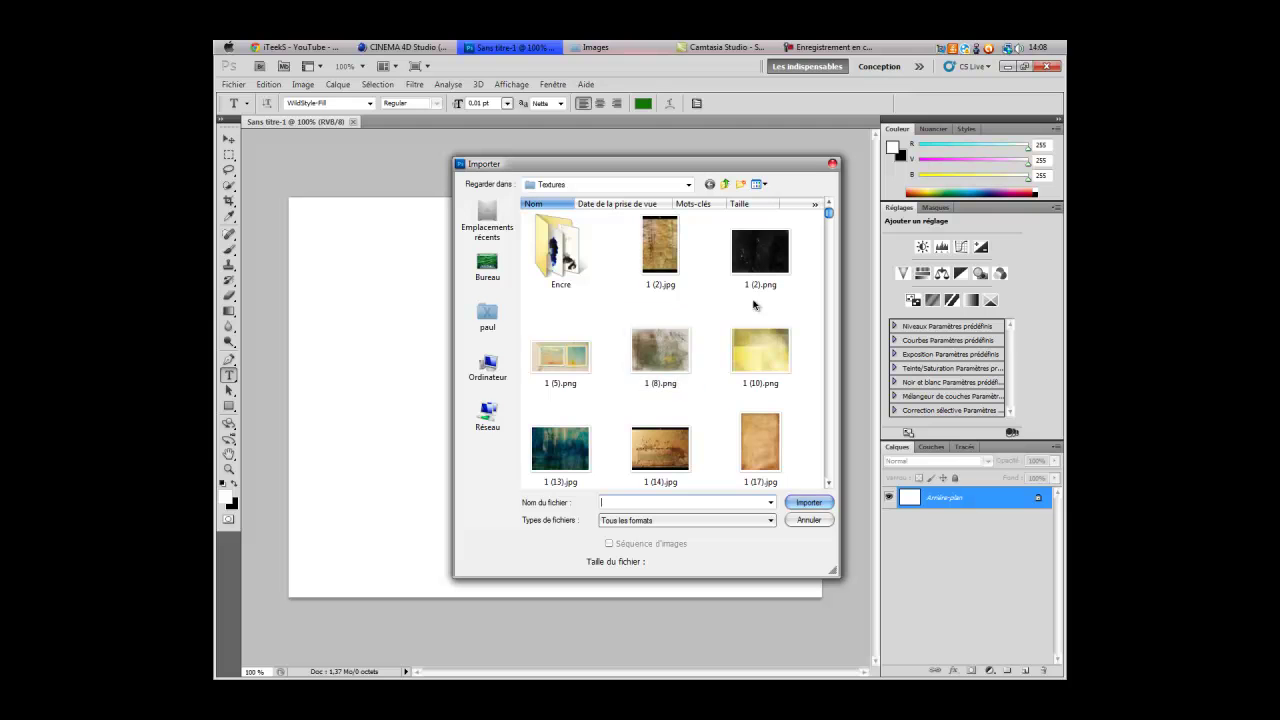
pyautogui.moveTo(828, 212); pyautogui.dragTo(830, 226)
pyautogui.click(487, 266)
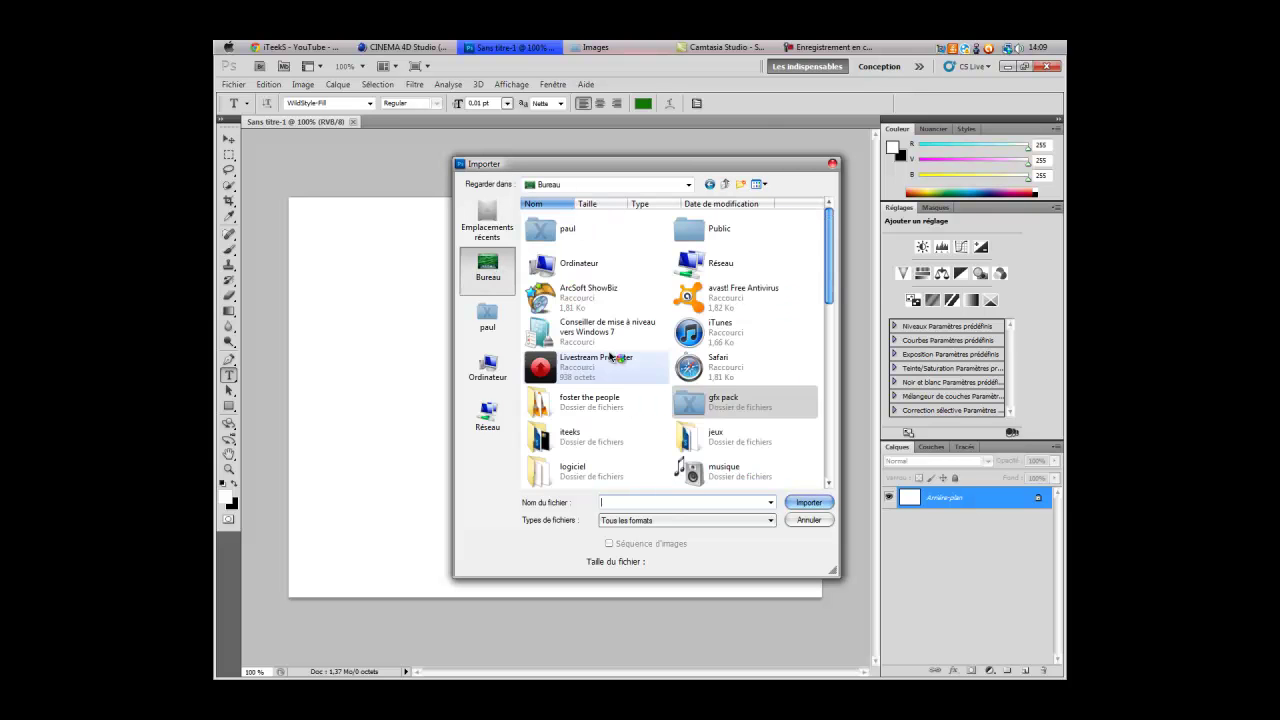
pyautogui.doubleClick(690, 407)
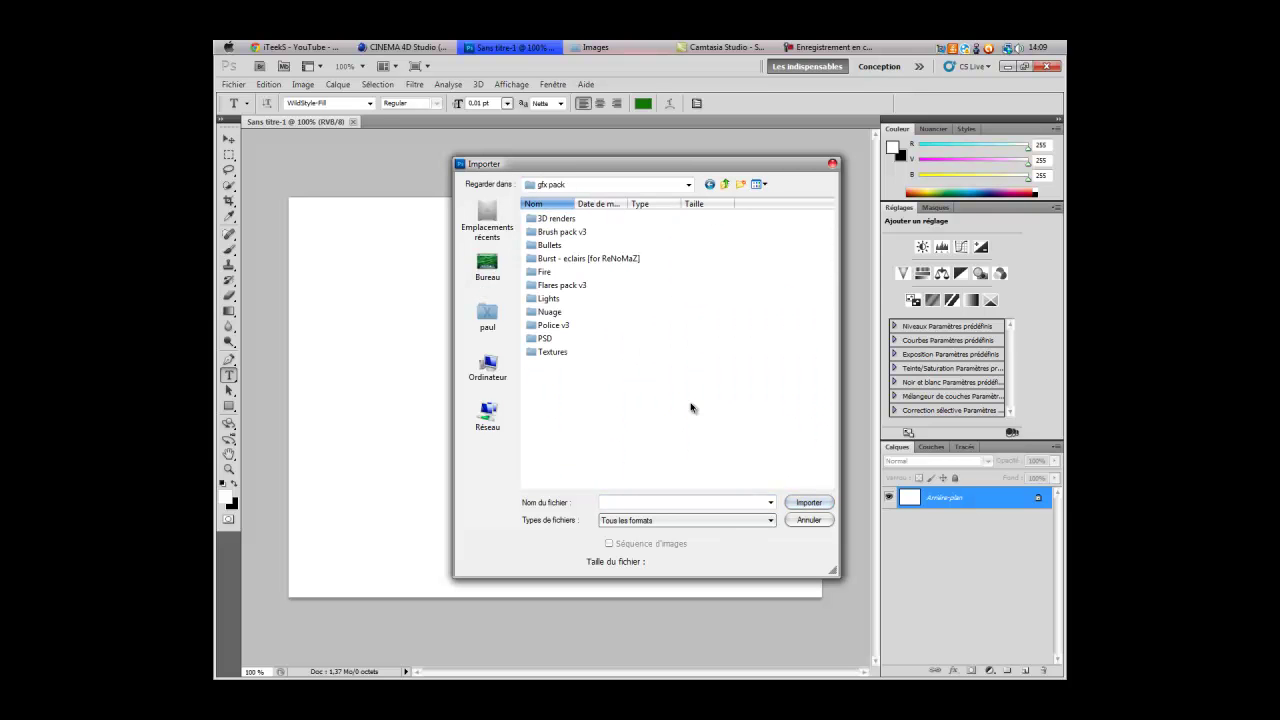
pyautogui.doubleClick(571, 353)
pyautogui.scroll(-3, 663, 374)
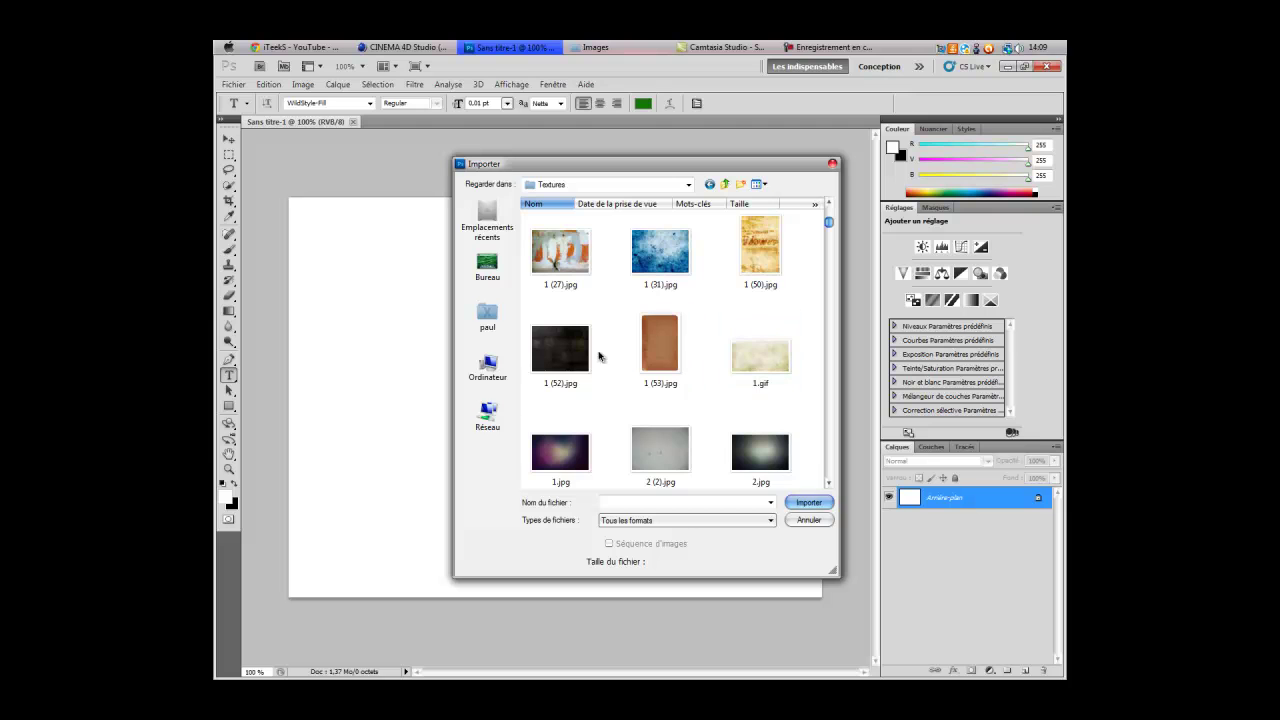
pyautogui.doubleClick(560, 348)
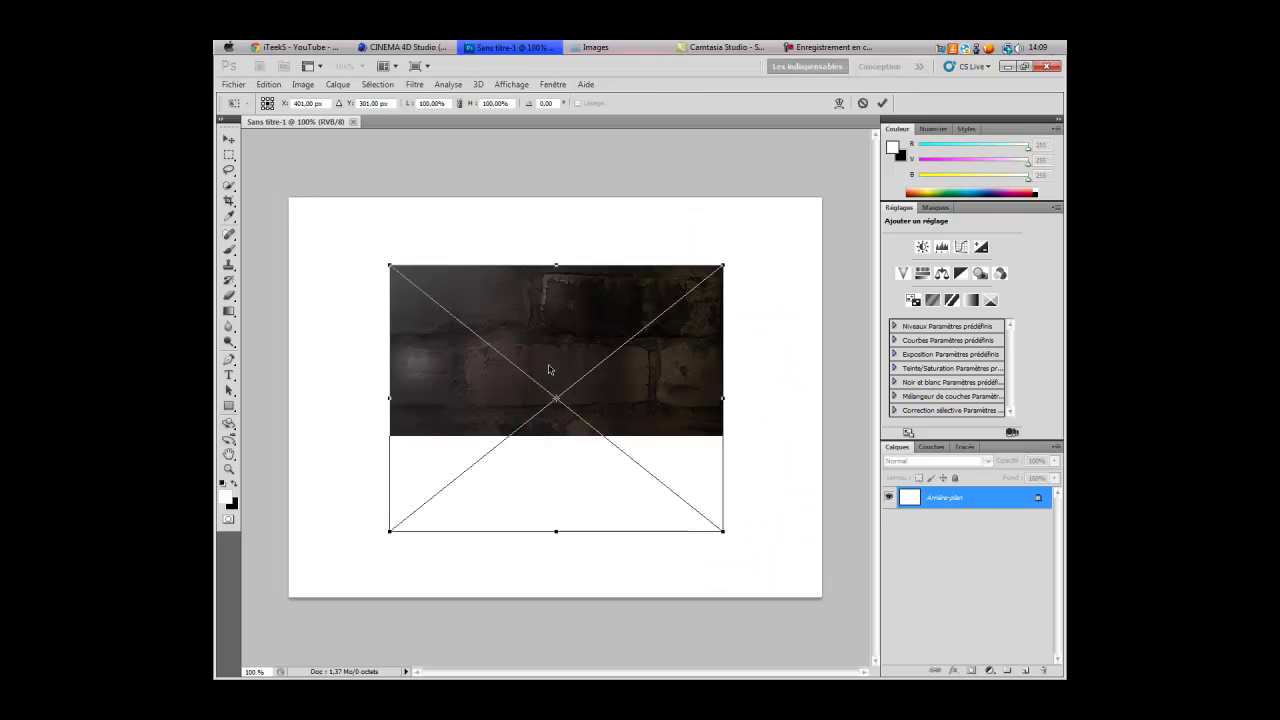
pyautogui.moveTo(398, 270); pyautogui.dragTo(285, 193)
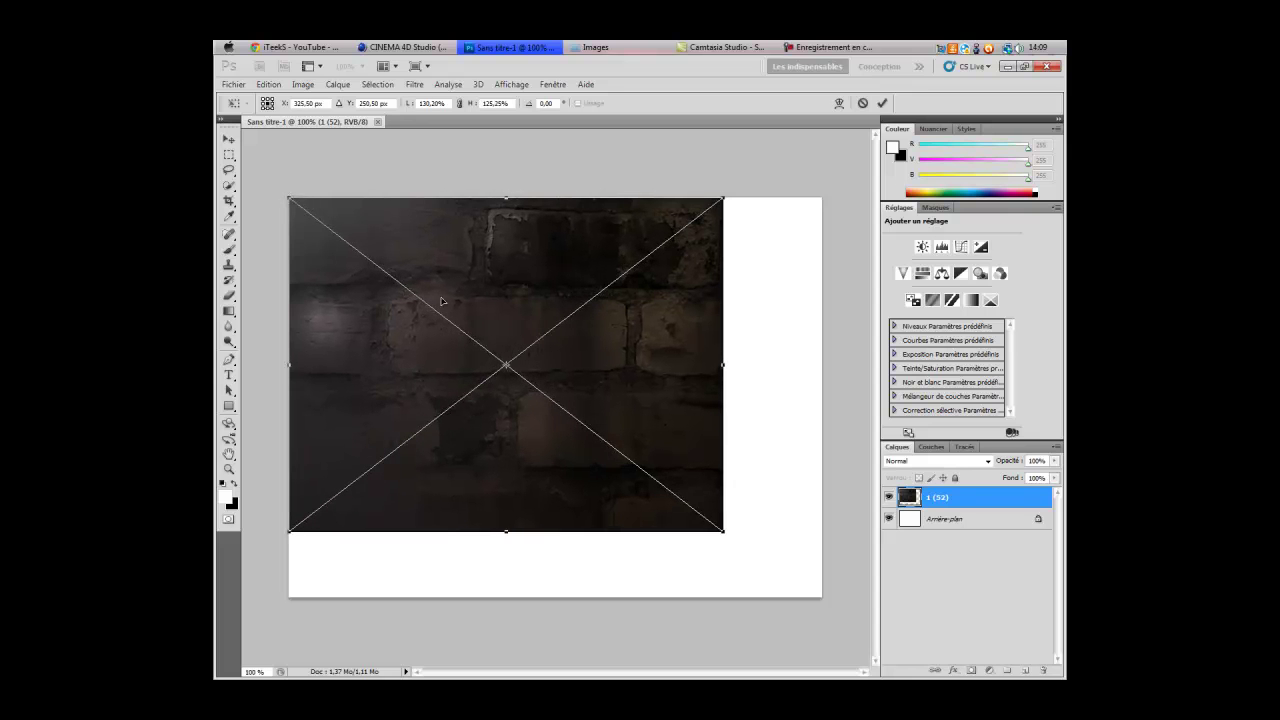
pyautogui.moveTo(724, 535); pyautogui.dragTo(827, 601)
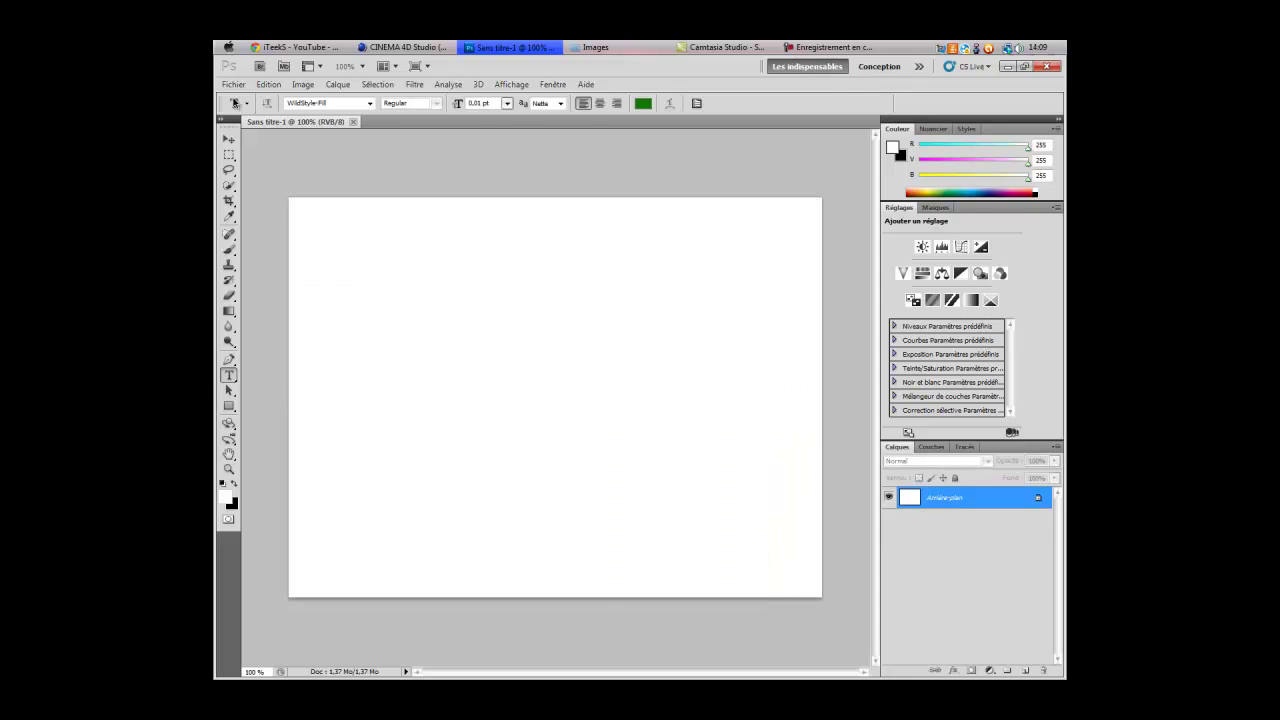
# Step: Place the dark texture 1 (2).png from the Textures folder and stretch it to cover the whole canvas
pyautogui.click(233, 84)
pyautogui.click(240, 345)
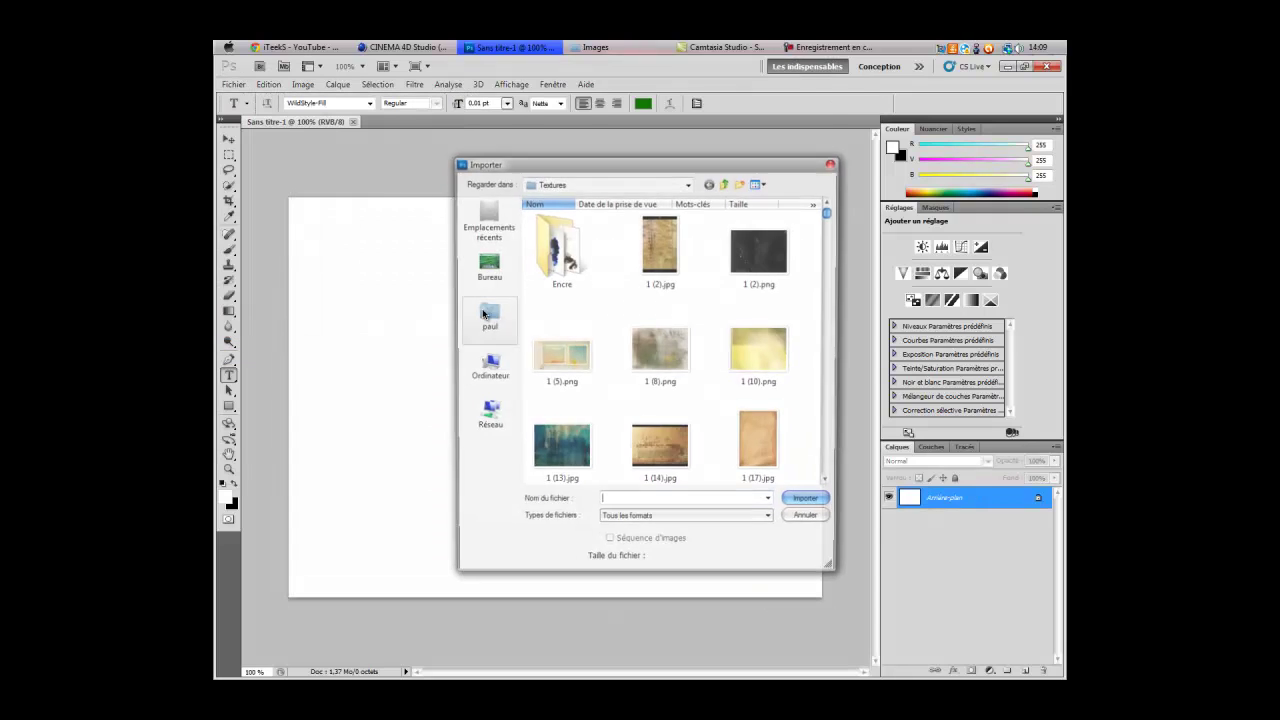
pyautogui.doubleClick(760, 250)
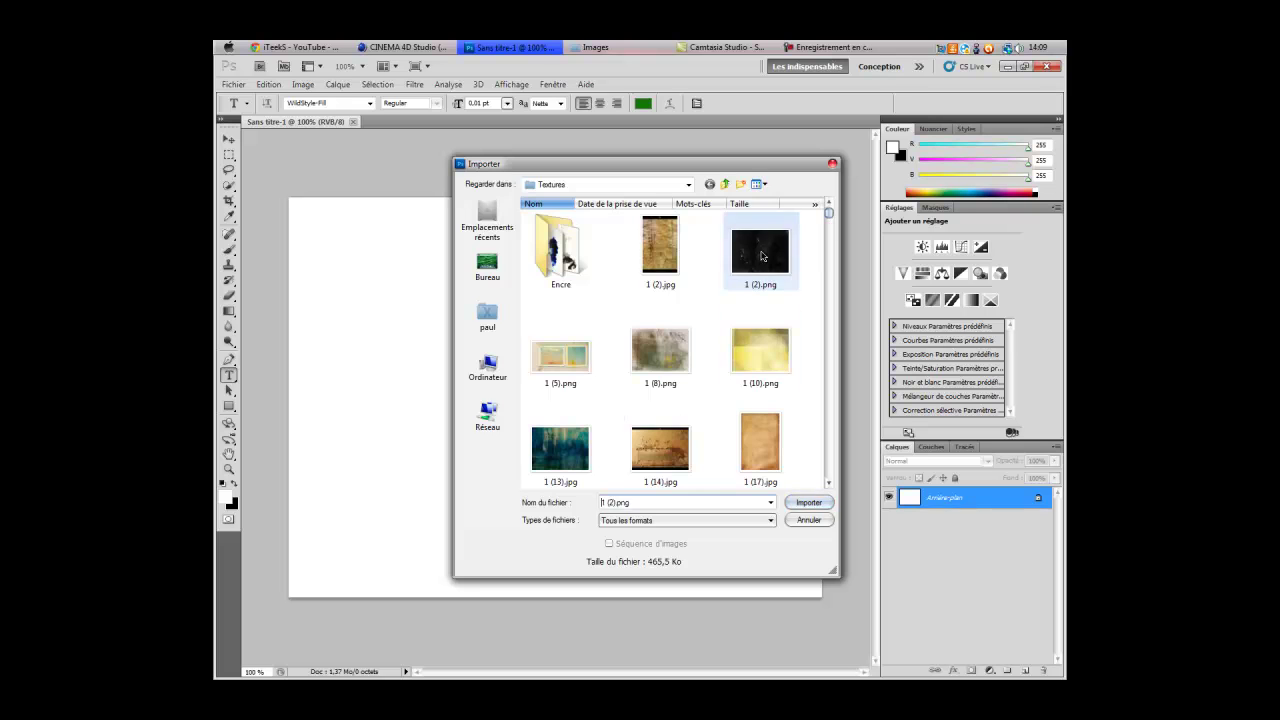
pyautogui.keyDown('shift'); pyautogui.moveTo(459, 326); pyautogui.dragTo(290, 199); pyautogui.keyUp('shift')
pyautogui.moveTo(655, 474); pyautogui.dragTo(821, 603)
pyautogui.press('Return')
pyautogui.press('t')
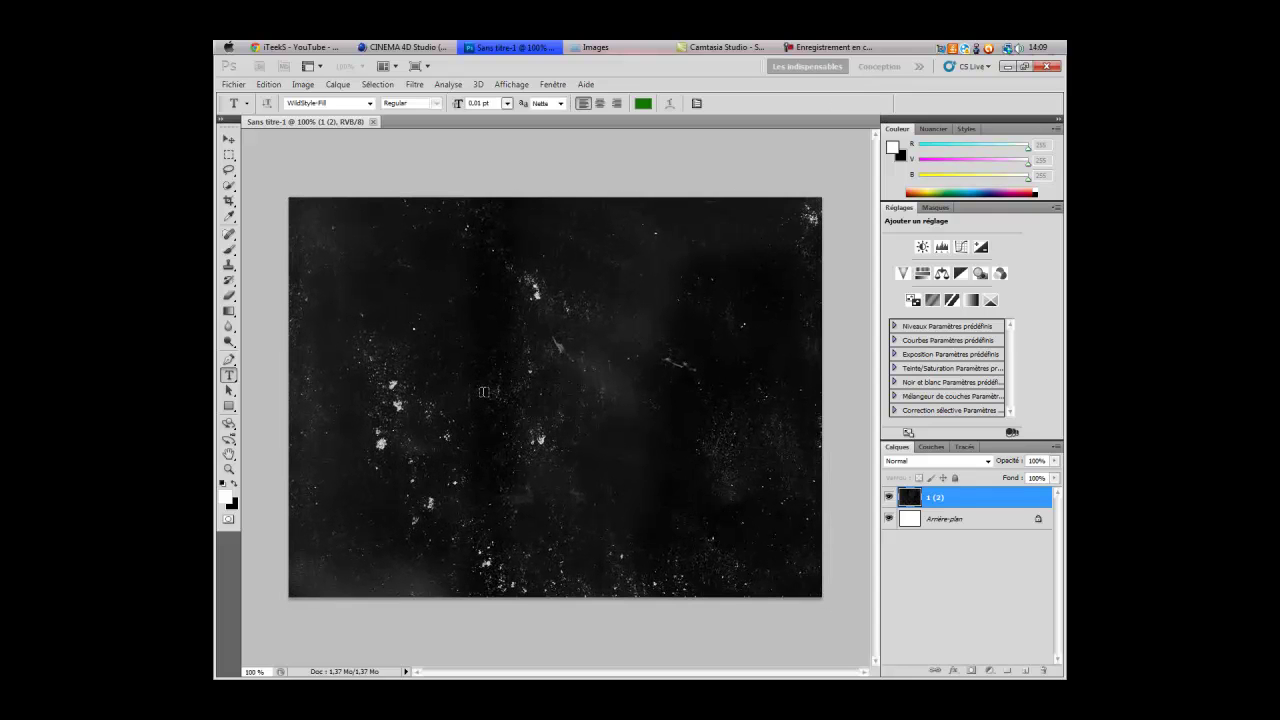
# Step: Place the Block Form texture from the Textures folder above the dark texture layer
pyautogui.click(233, 84)
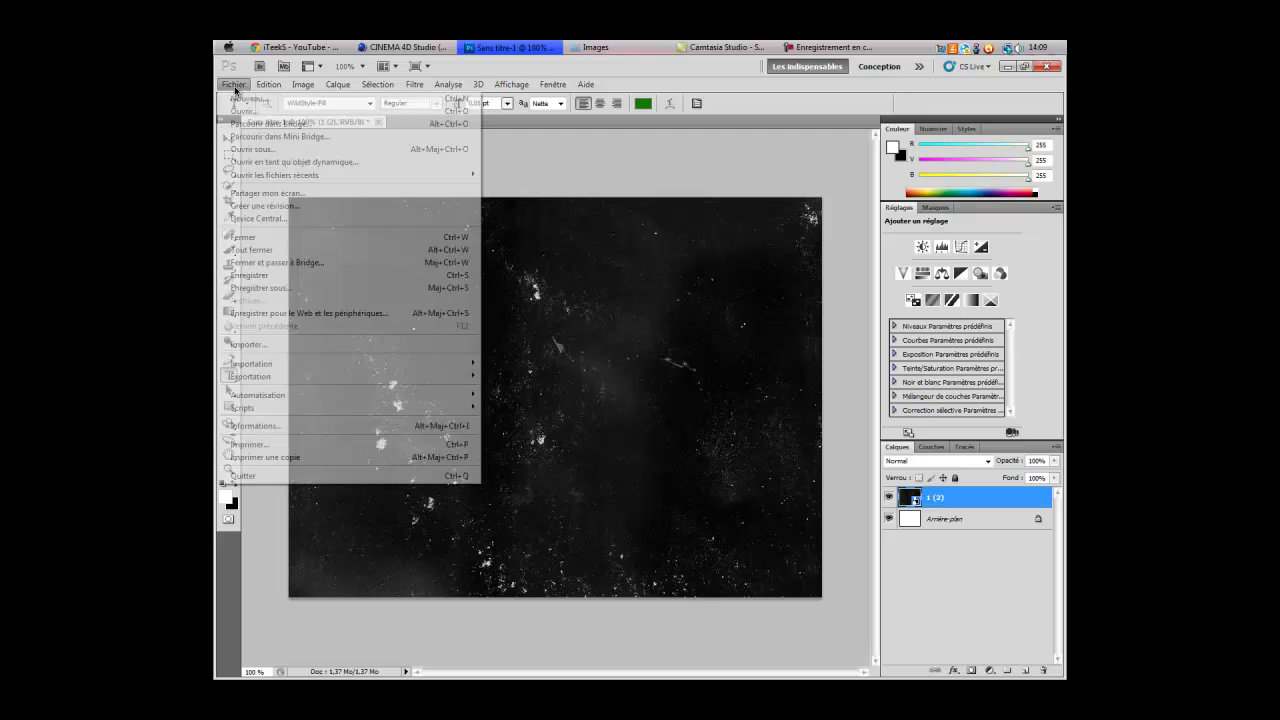
pyautogui.click(305, 345)
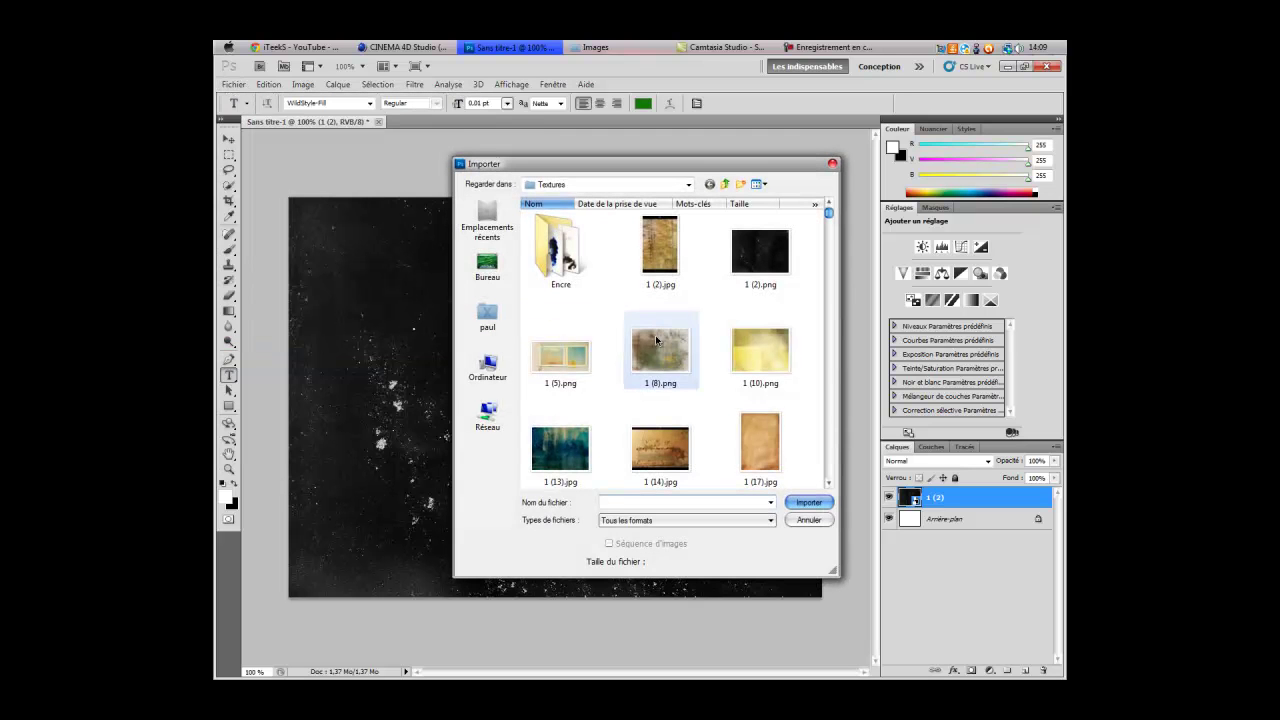
pyautogui.moveTo(829, 214); pyautogui.dragTo(831, 258)
pyautogui.doubleClick(760, 372)
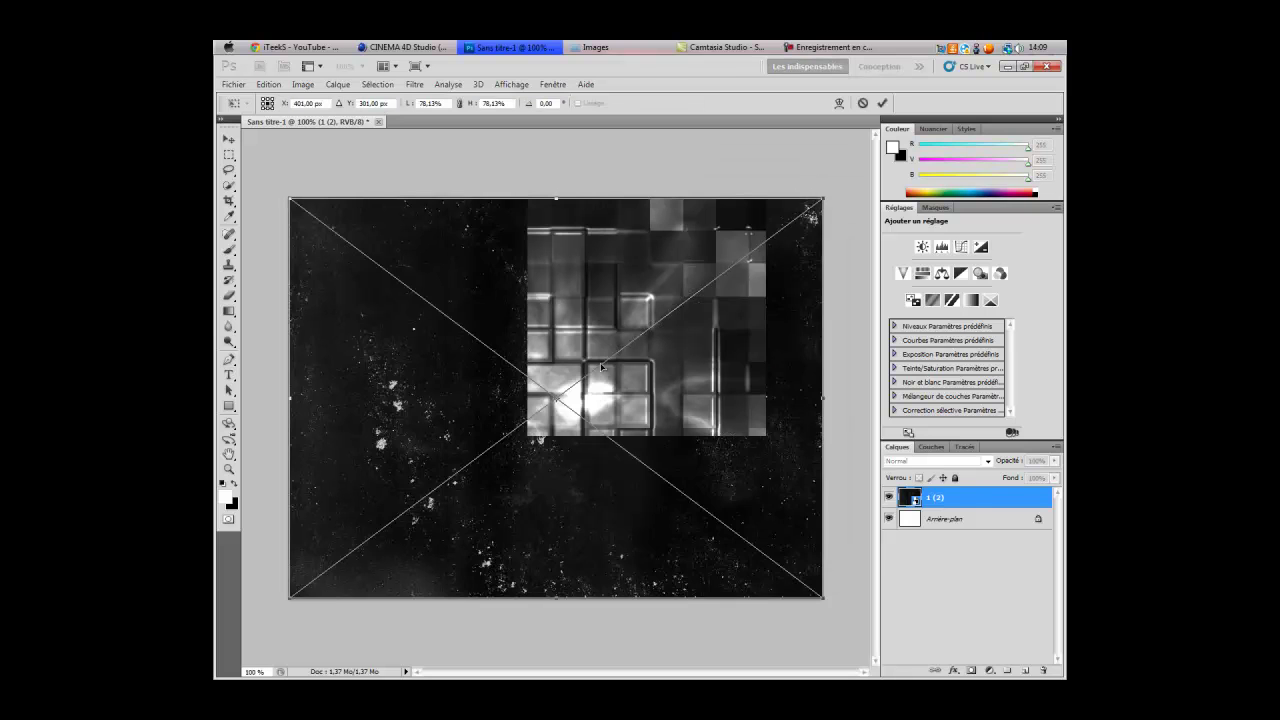
# Step: Set the Block Form layer's blend mode to Incrustation and commit the placement
pyautogui.click(950, 462)
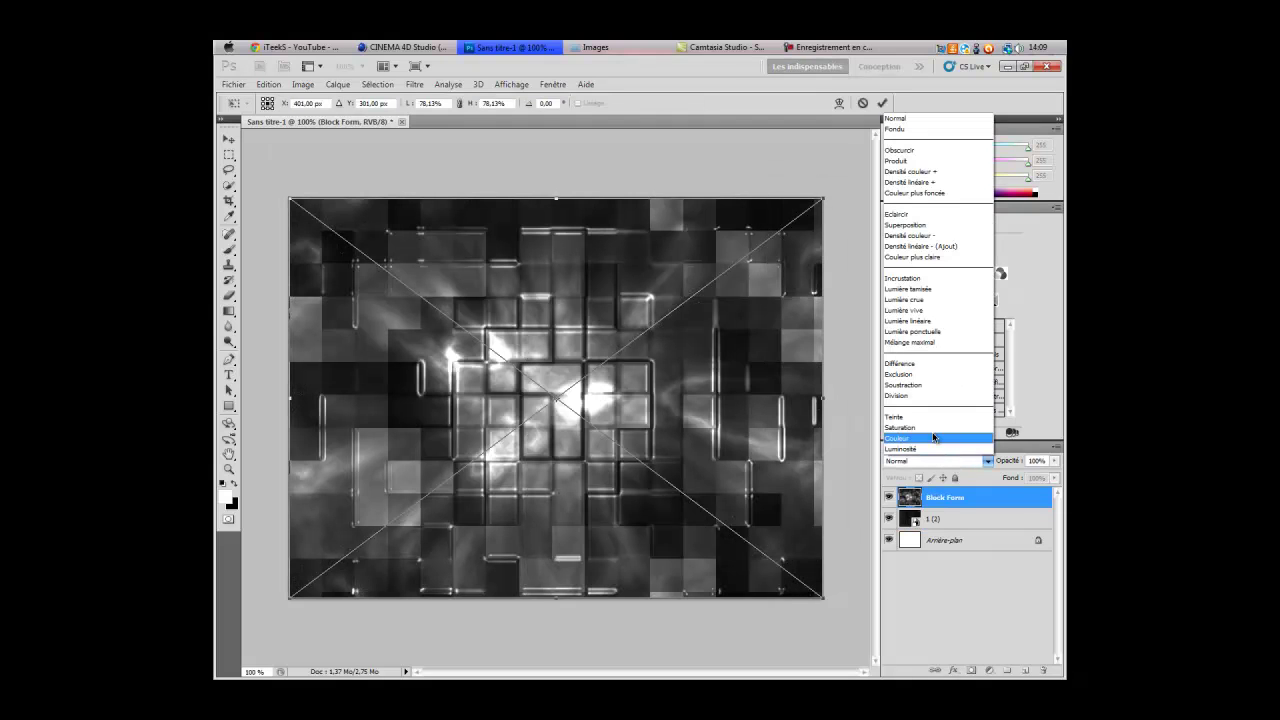
pyautogui.click(930, 271)
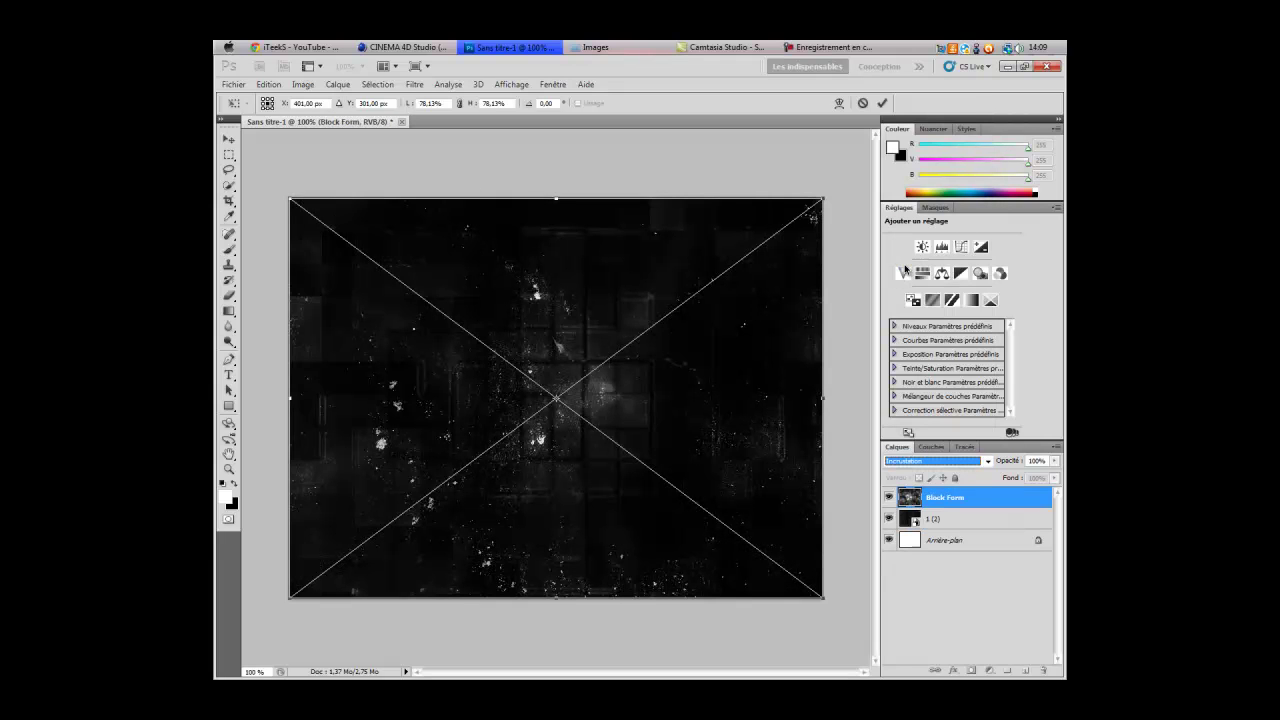
pyautogui.moveTo(414, 43)
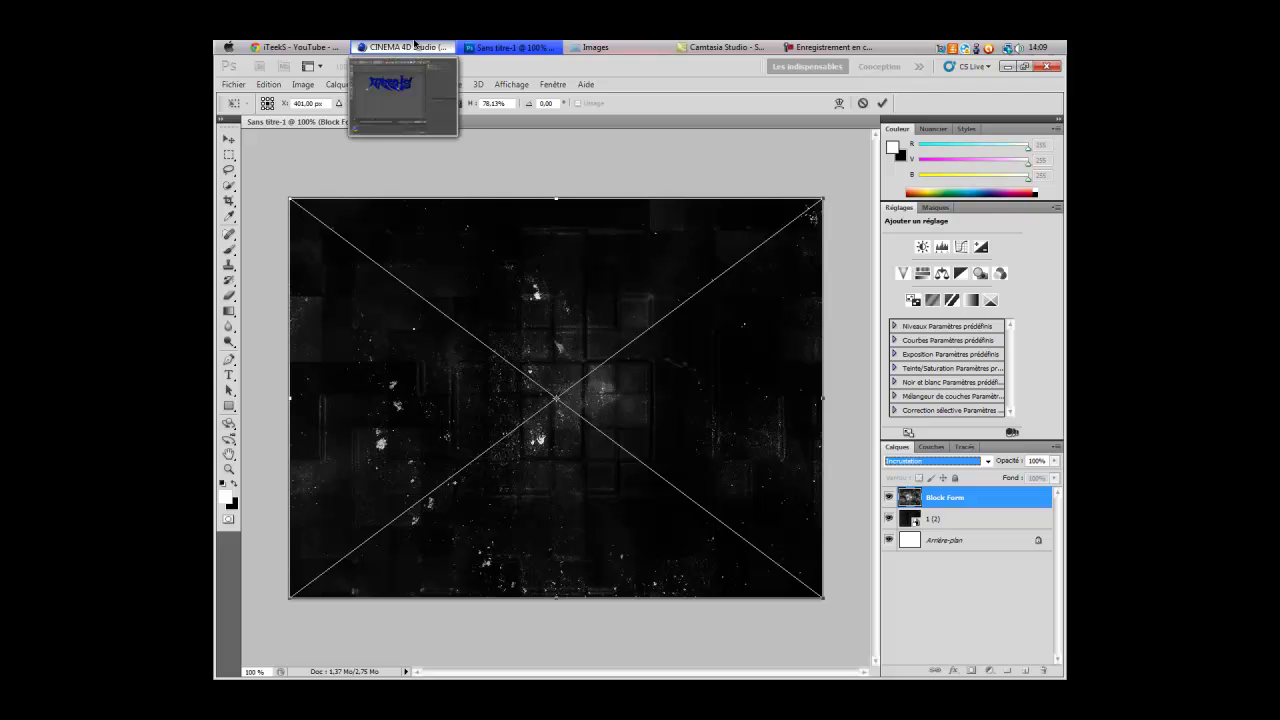
pyautogui.press('Return')
pyautogui.press('t')
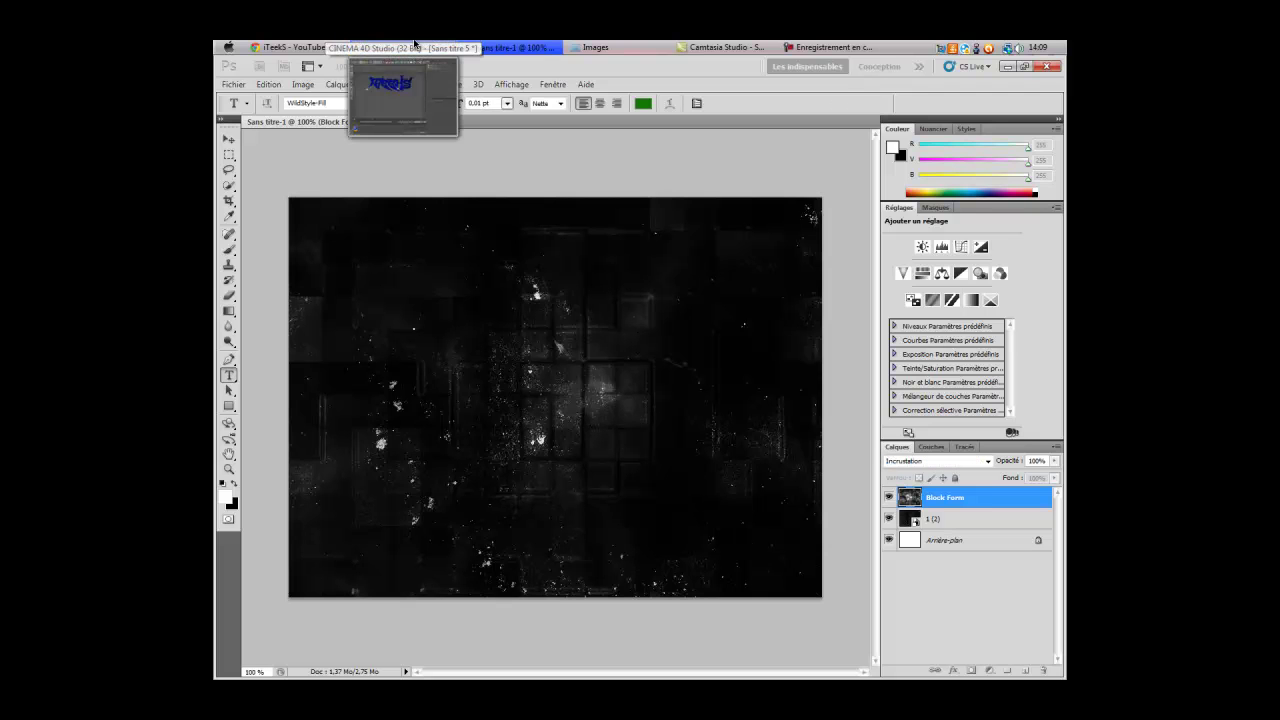
# Step: Switch to CINEMA 4D and create a new empty scene
pyautogui.click(414, 43)
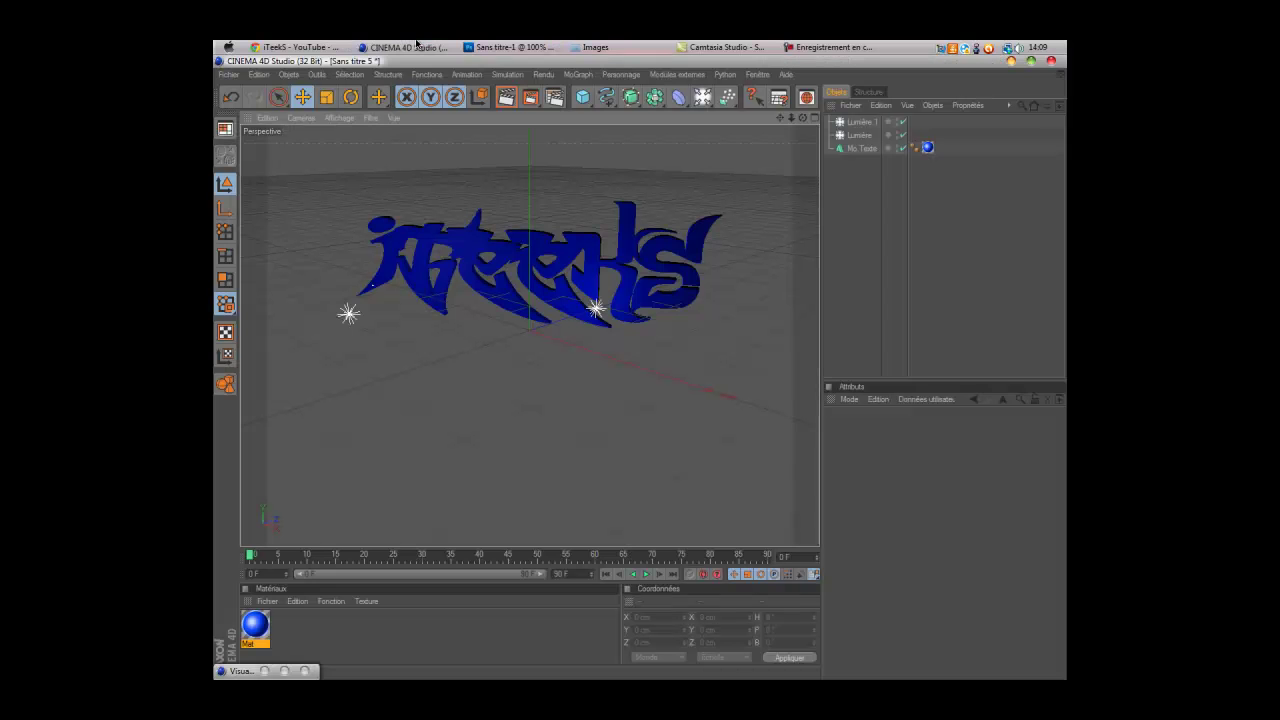
pyautogui.click(228, 74)
pyautogui.click(245, 94)
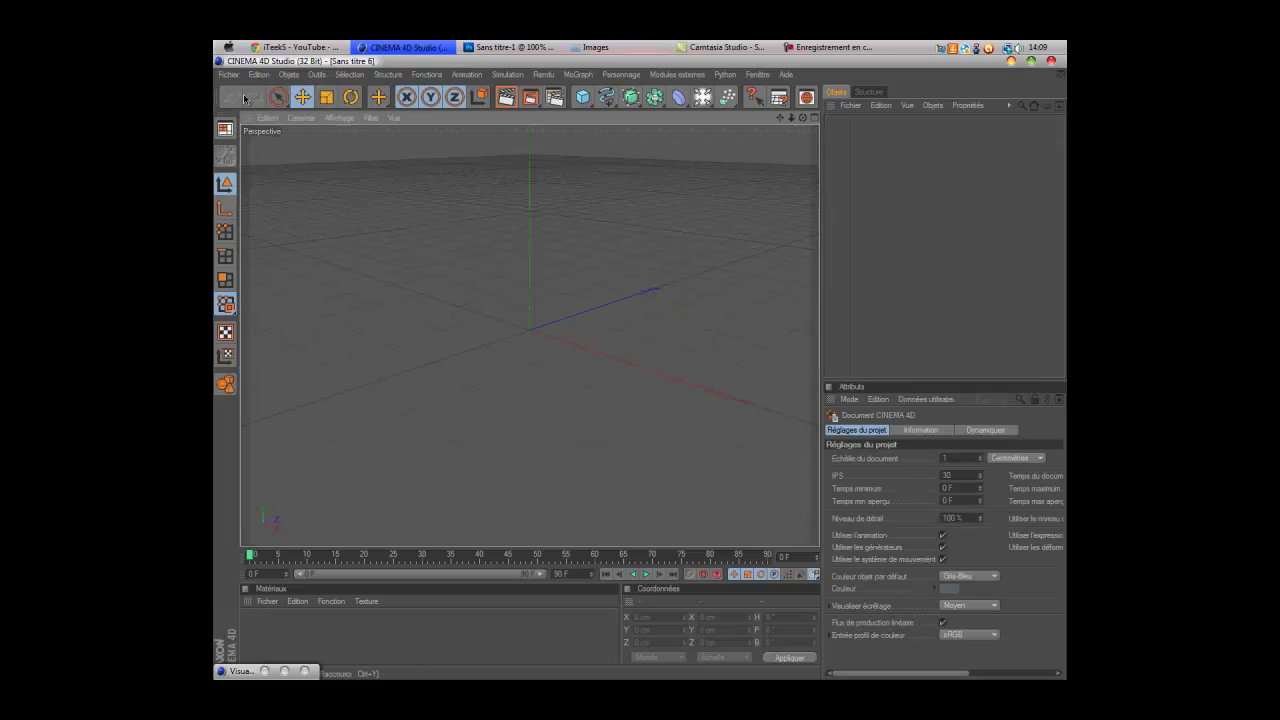
# Step: Add a MoGraph Mo Texte object and set its text to iTeeKs
pyautogui.click(580, 75)
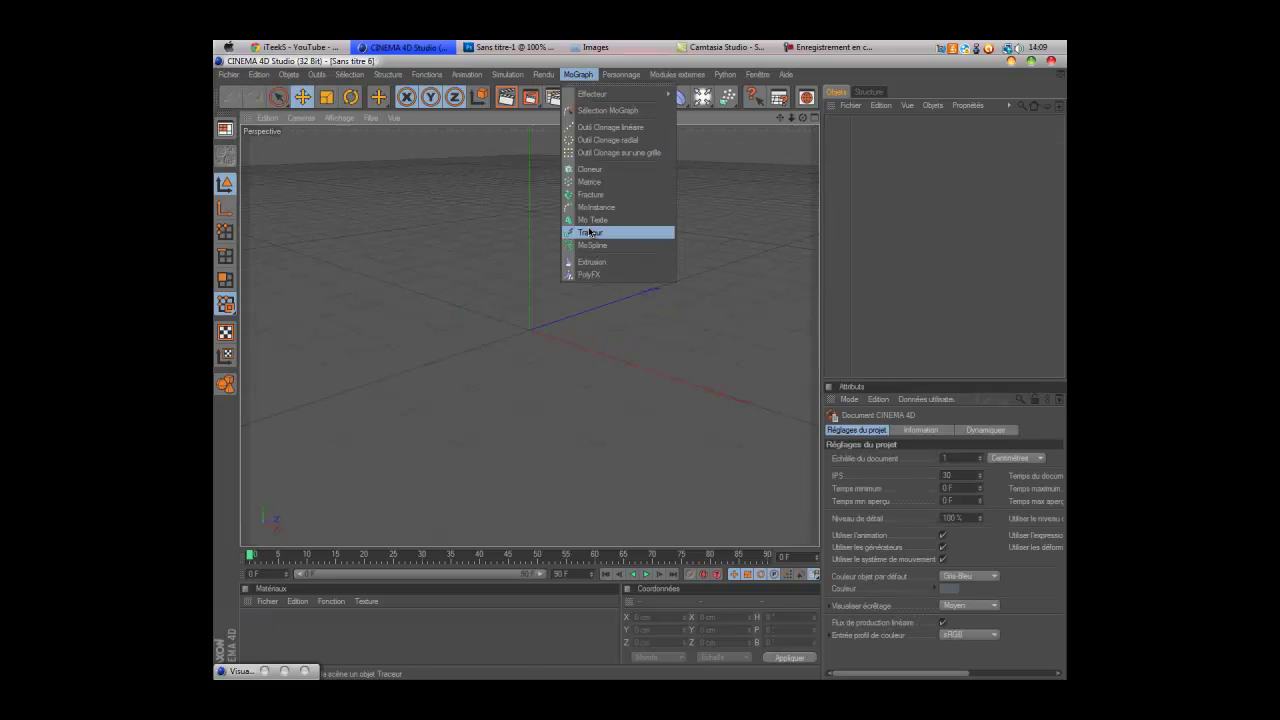
pyautogui.click(610, 233)
pyautogui.click(884, 498)
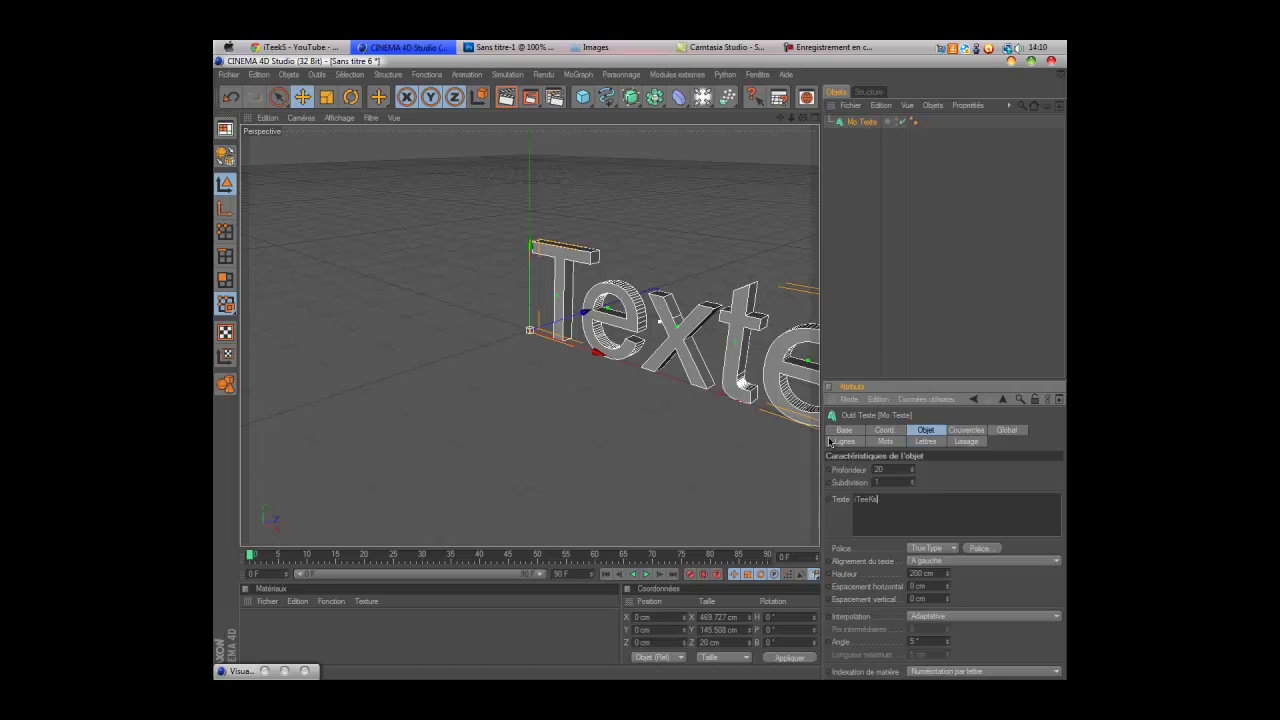
# Step: Move the text to about X -346.9 cm and rotate it to about H 32.3°, P -2.9°, B -5.7°
pyautogui.moveTo(574, 348); pyautogui.dragTo(430, 250)
pyautogui.click(350, 96)
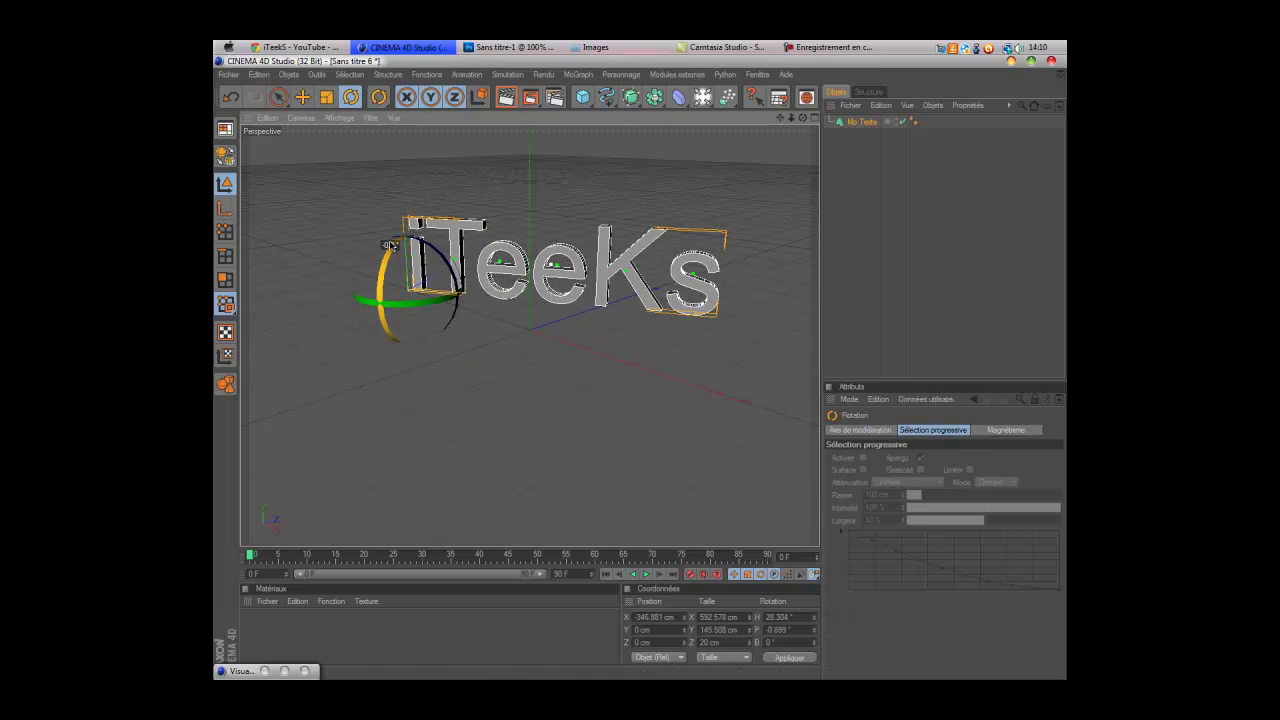
pyautogui.moveTo(426, 299)
pyautogui.mouseDown()
pyautogui.moveTo(454, 303)
pyautogui.moveTo(437, 302)
pyautogui.moveTo(430, 260)
pyautogui.moveTo(436, 272)
pyautogui.moveTo(408, 296)
pyautogui.mouseUp()
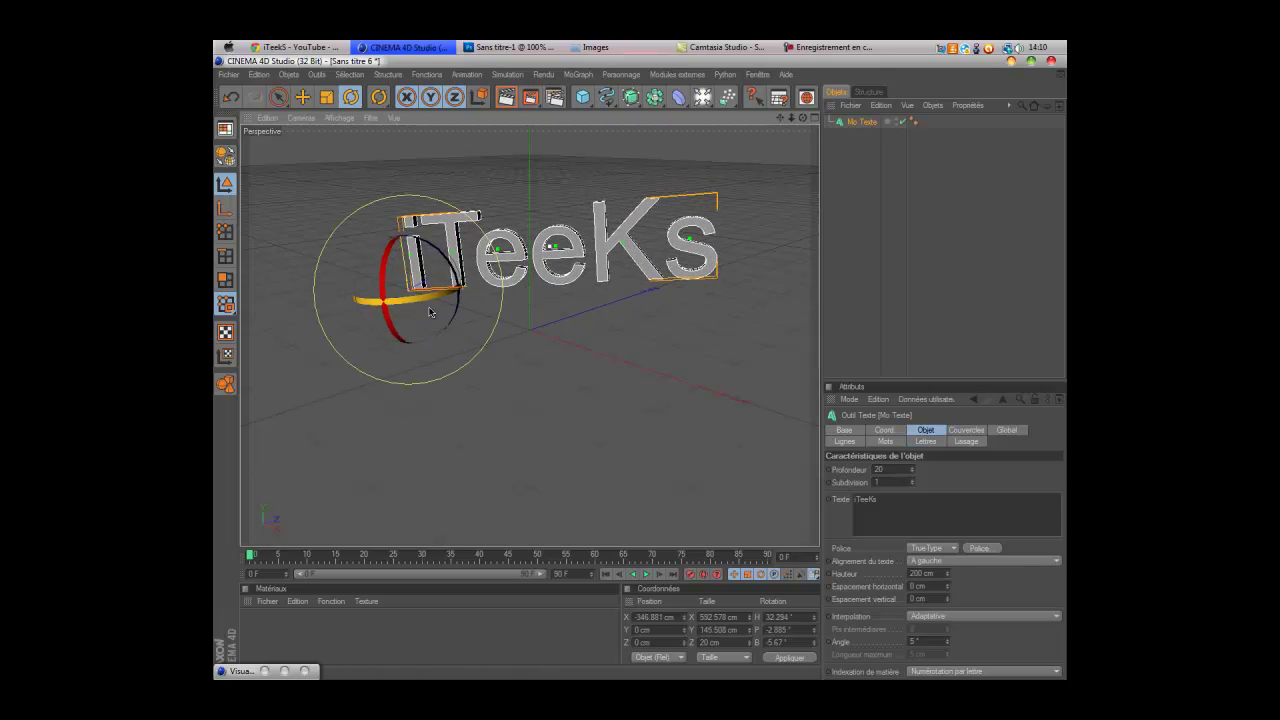
# Step: Choose the WildStyle-Fill font for the iTeeKs text
pyautogui.click(976, 550)
pyautogui.scroll(-5, 307, 233)
pyautogui.scroll(-8, 307, 233)
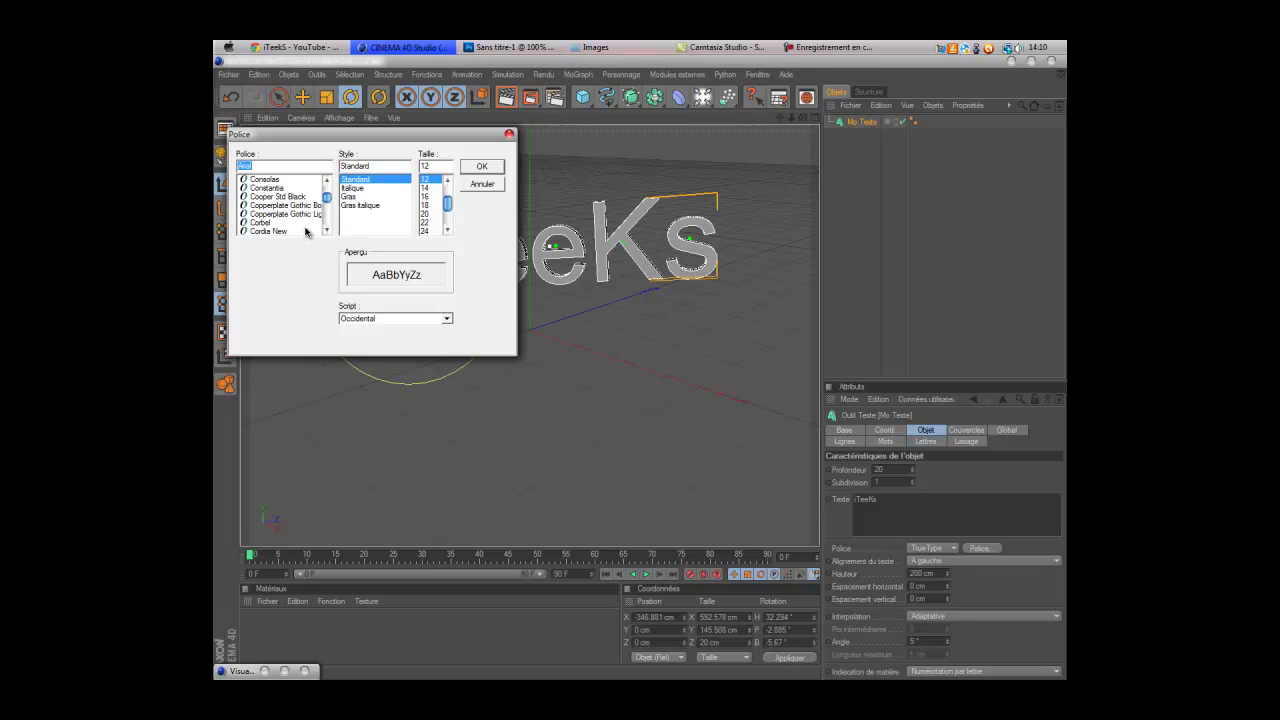
pyautogui.moveTo(326, 200); pyautogui.dragTo(326, 219)
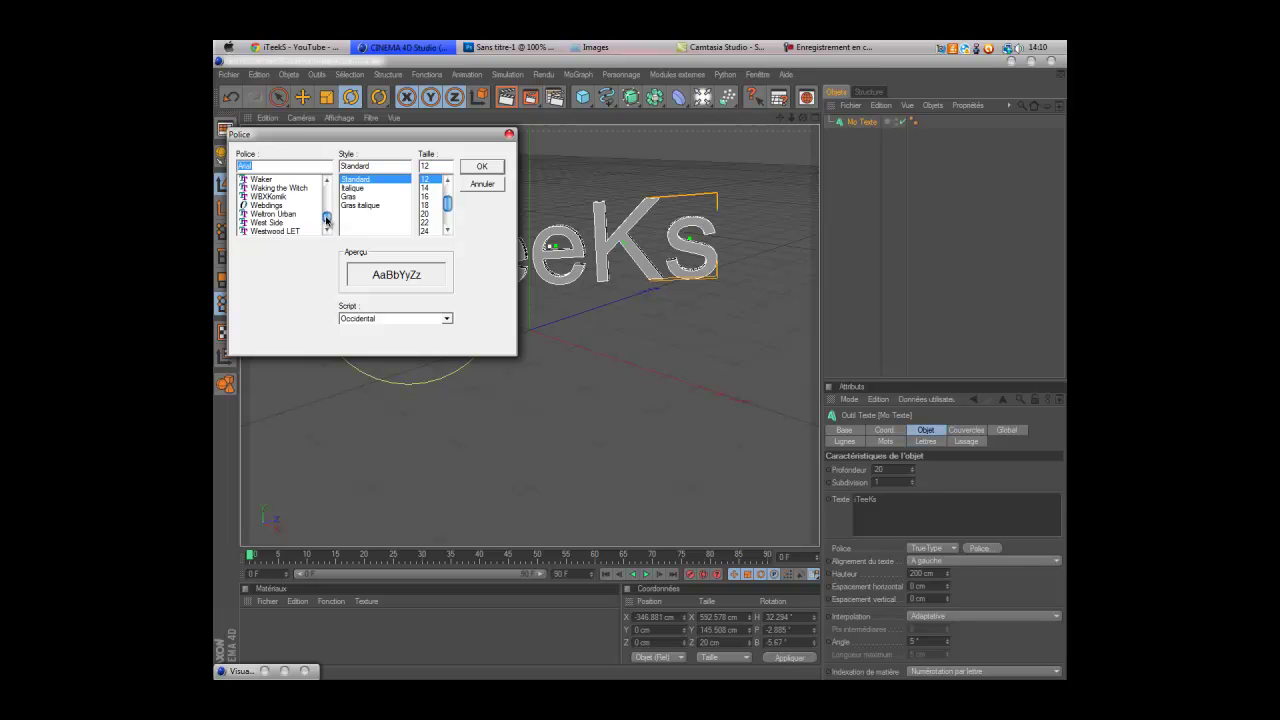
pyautogui.click(327, 230)
pyautogui.click(327, 230)
pyautogui.click(327, 230)
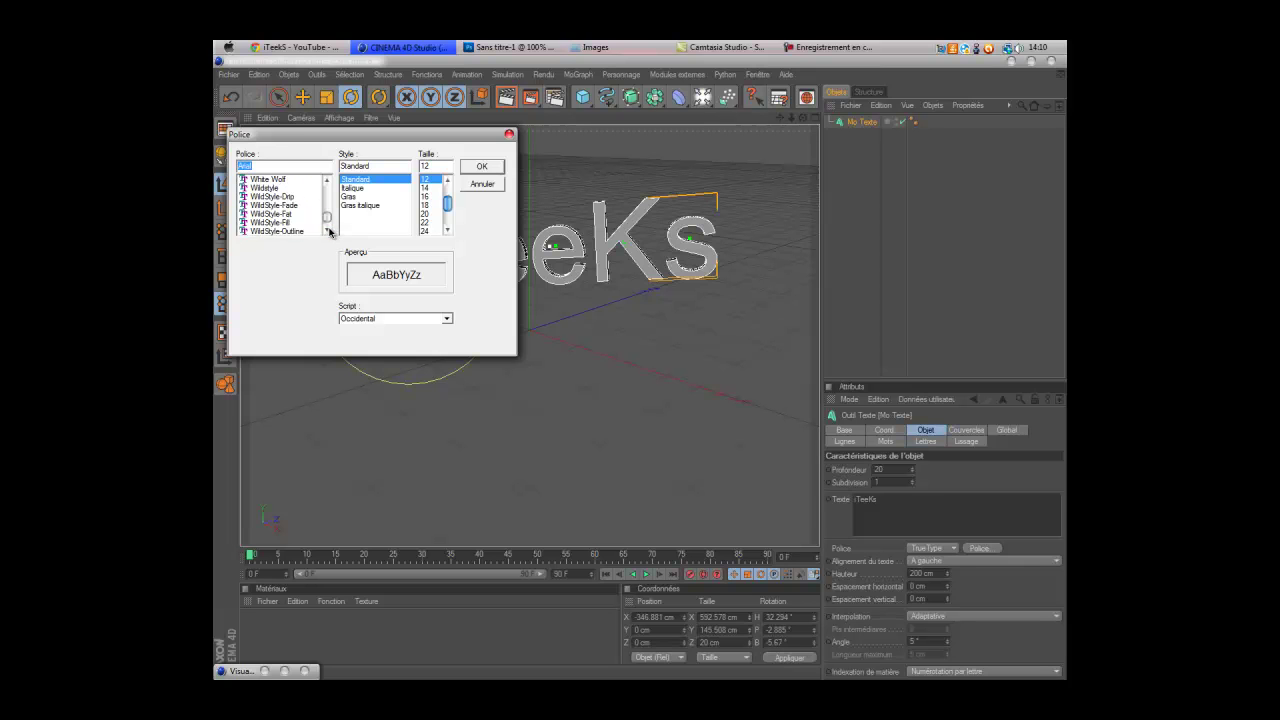
pyautogui.click(287, 206)
pyautogui.click(288, 213)
pyautogui.click(279, 223)
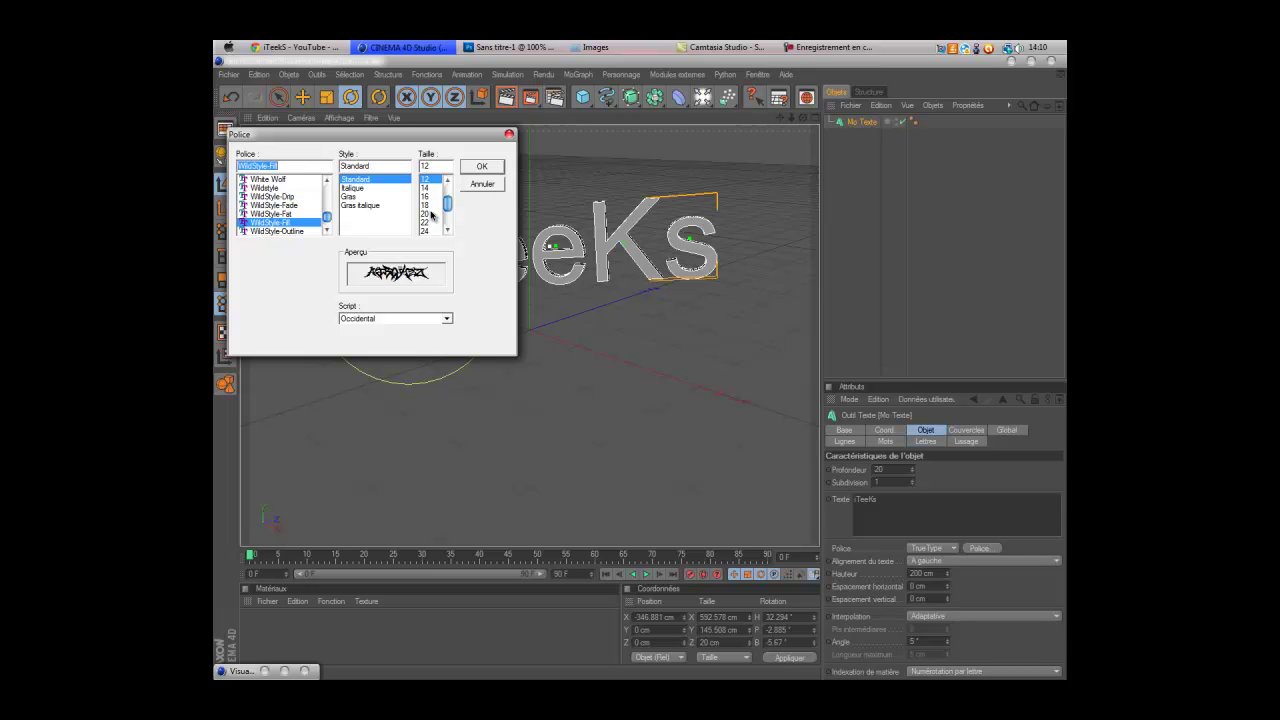
# Step: Set the font style to Gras and apply the font settings to the text
pyautogui.click(355, 190)
pyautogui.click(350, 197)
pyautogui.click(350, 206)
pyautogui.click(348, 197)
pyautogui.click(484, 168)
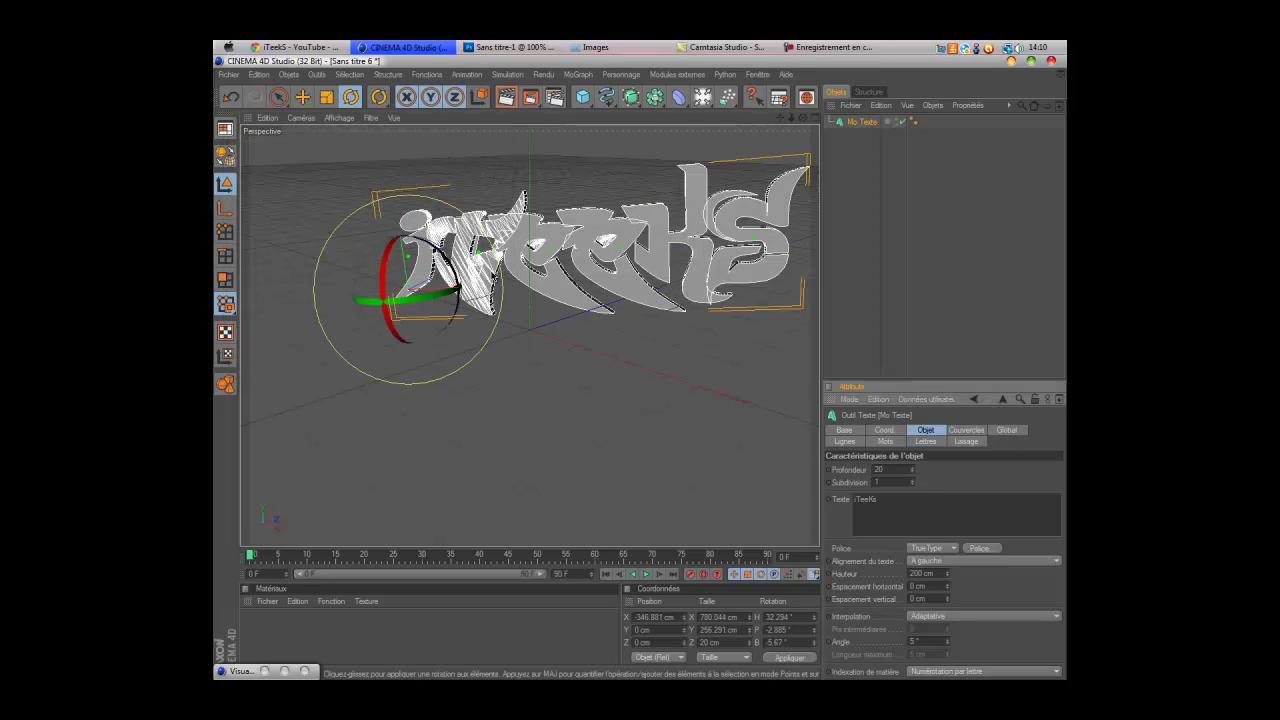
# Step: Reposition the text to about X -425.8, Y -17.6, Z -88 cm and set its depth to 59
pyautogui.press('e')
pyautogui.moveTo(714, 412); pyautogui.dragTo(641, 372)
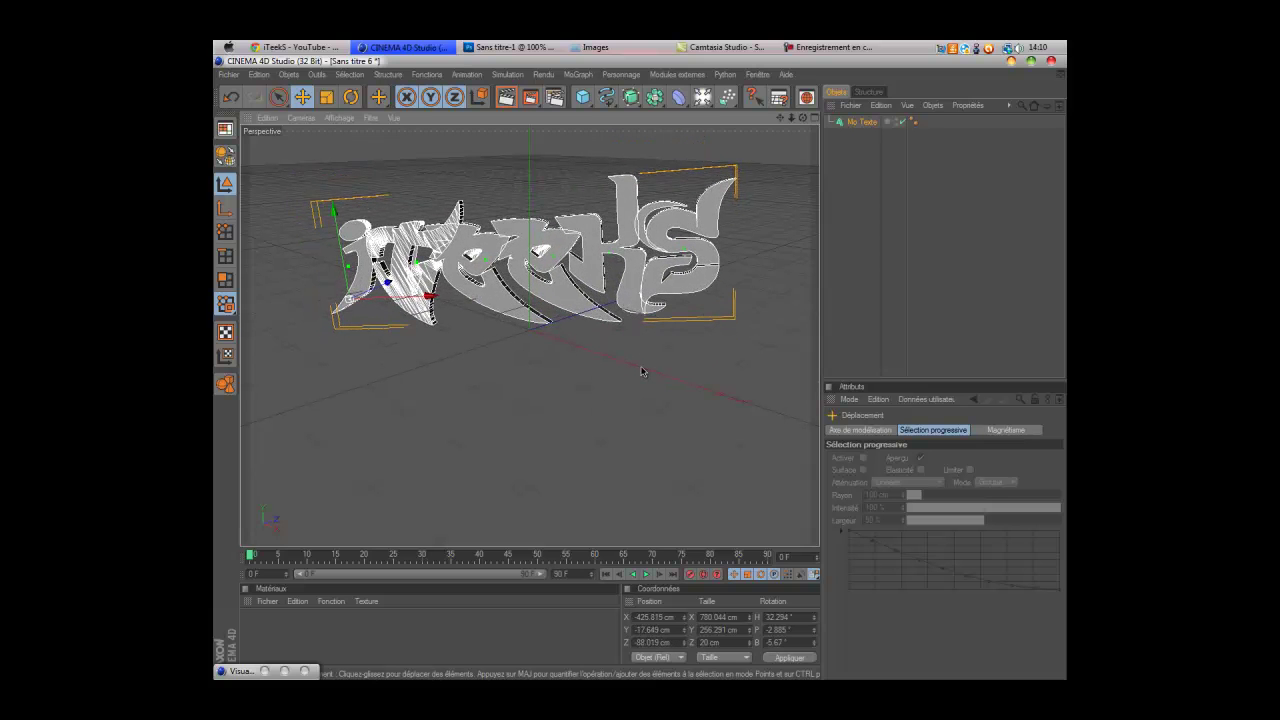
pyautogui.click(851, 123)
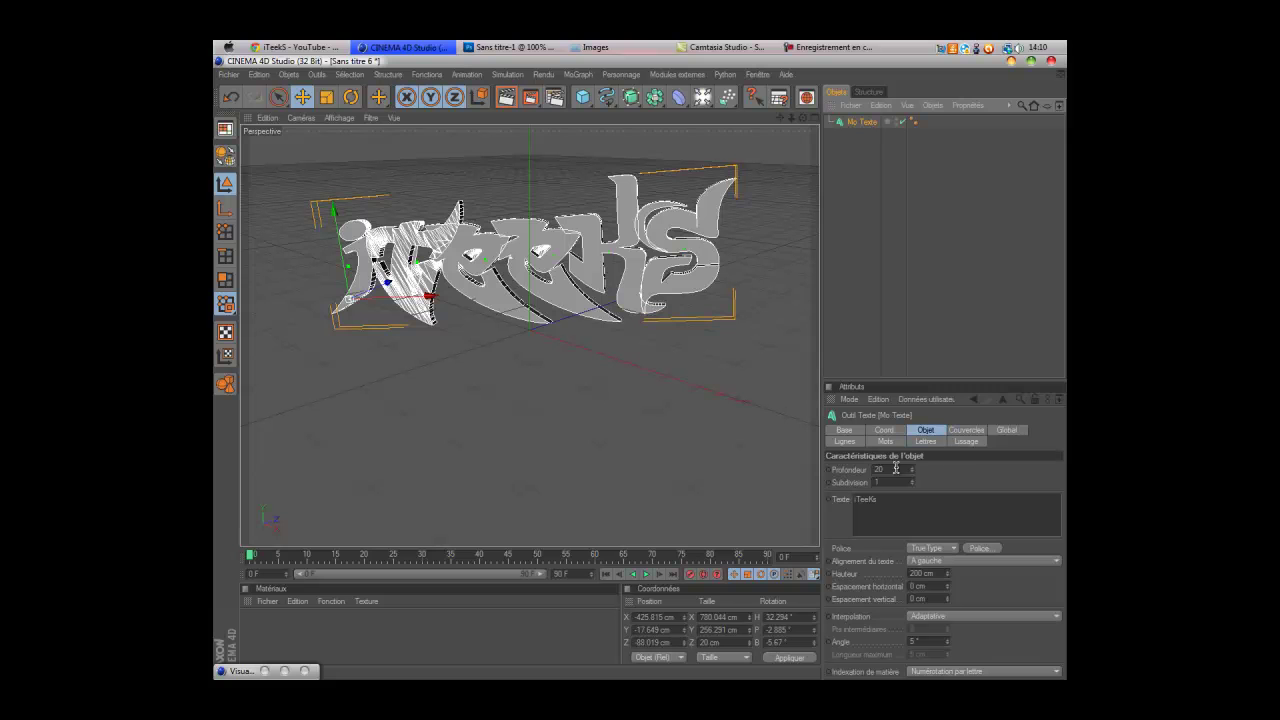
pyautogui.moveTo(916, 472); pyautogui.dragTo(911, 473)
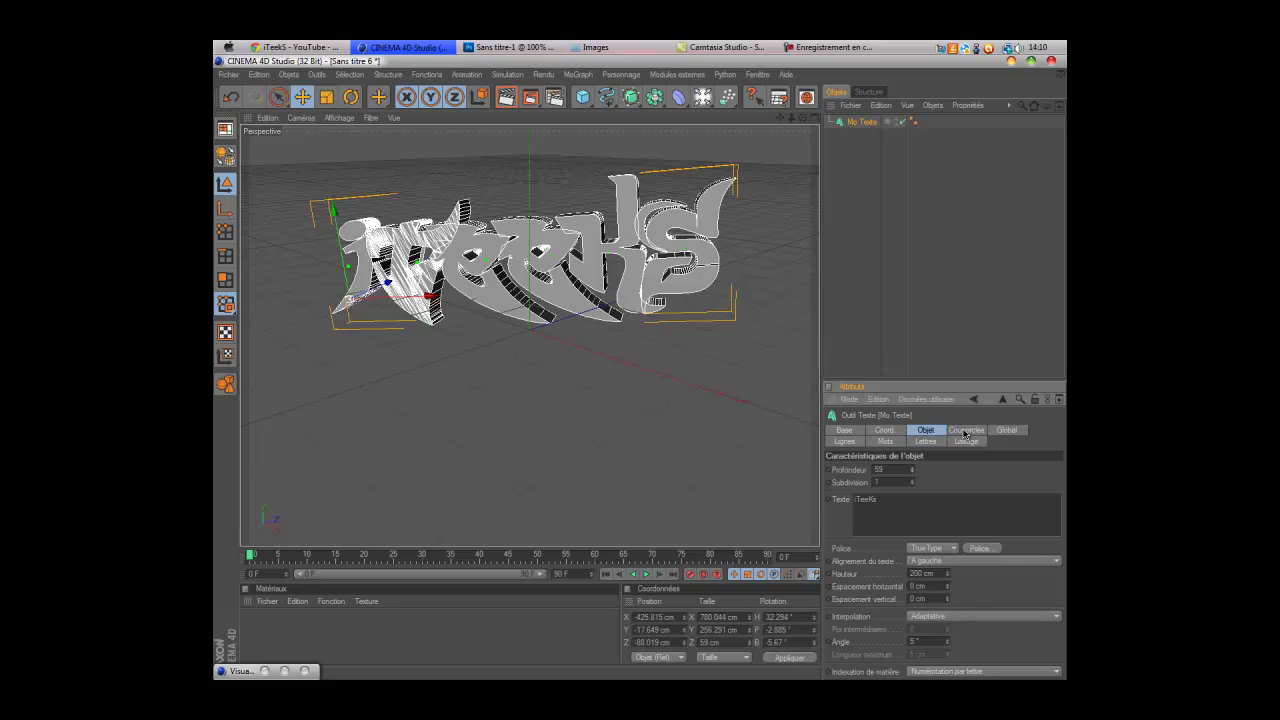
# Step: Set both the start and end caps of the iTeeKs text to Couvercle et biseau
pyautogui.click(965, 431)
pyautogui.click(943, 470)
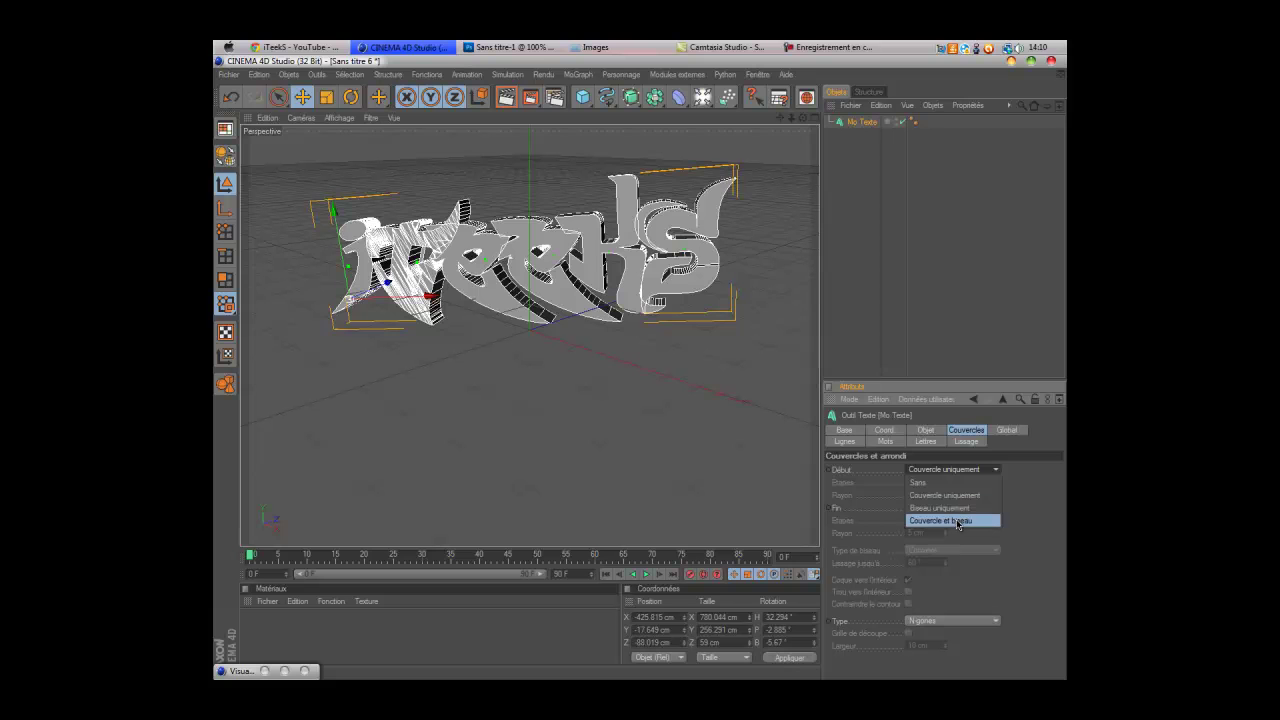
pyautogui.click(960, 520)
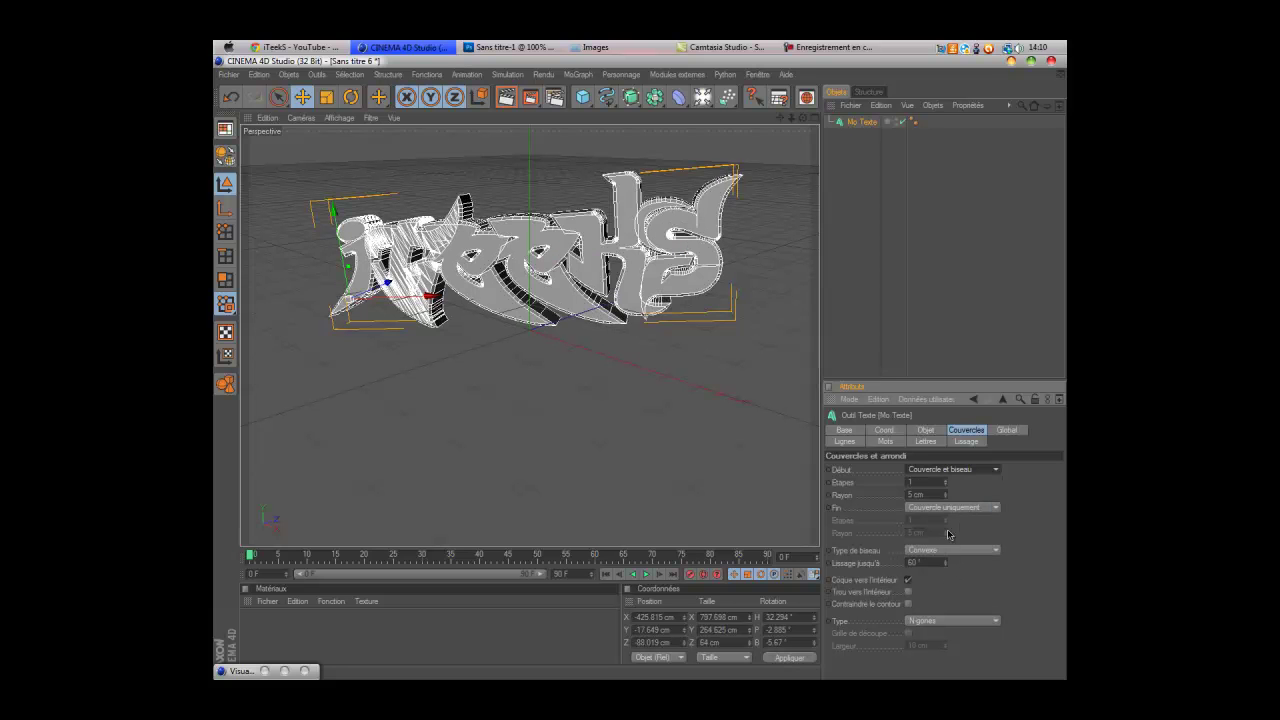
pyautogui.click(951, 508)
pyautogui.click(950, 560)
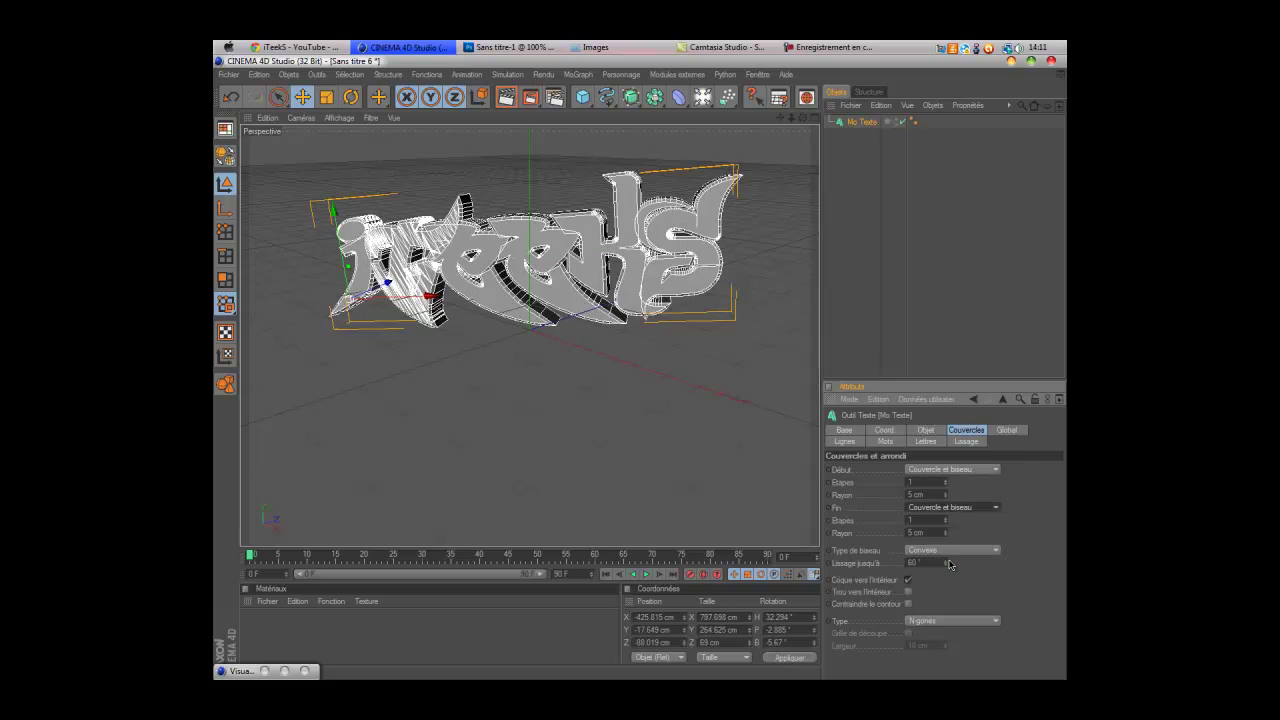
pyautogui.click(1007, 431)
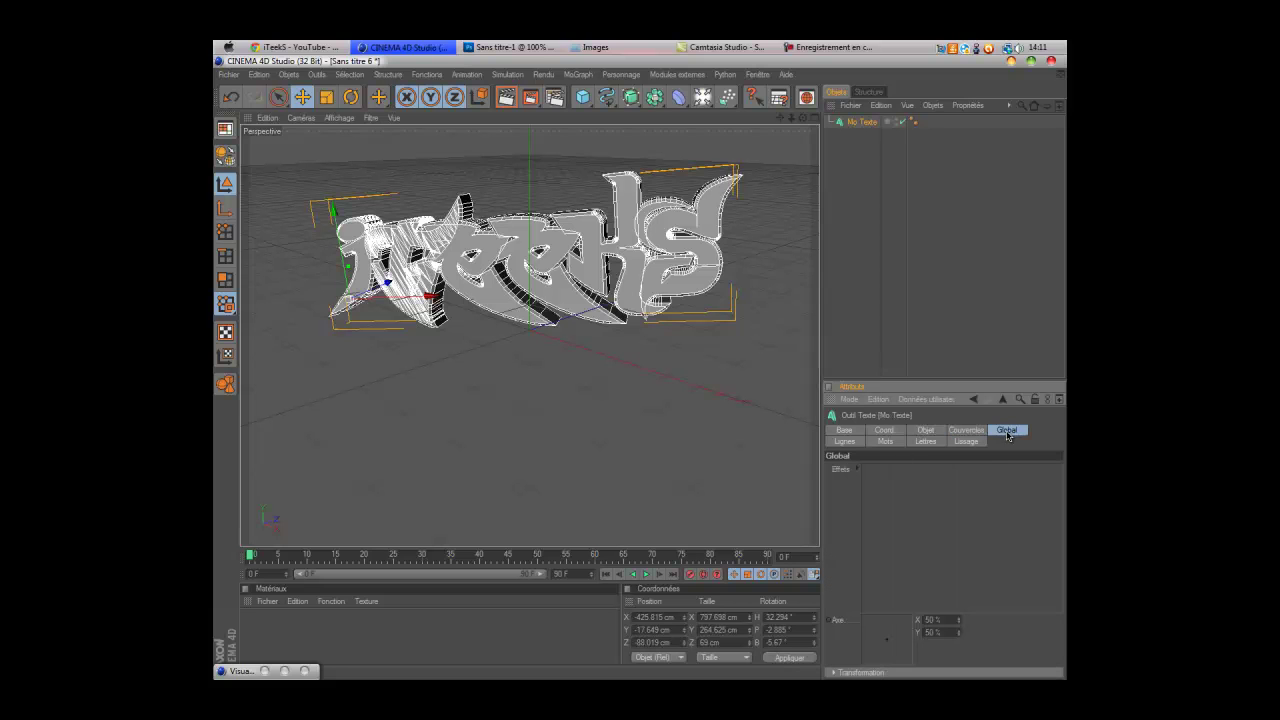
pyautogui.click(845, 441)
pyautogui.click(885, 441)
pyautogui.click(885, 430)
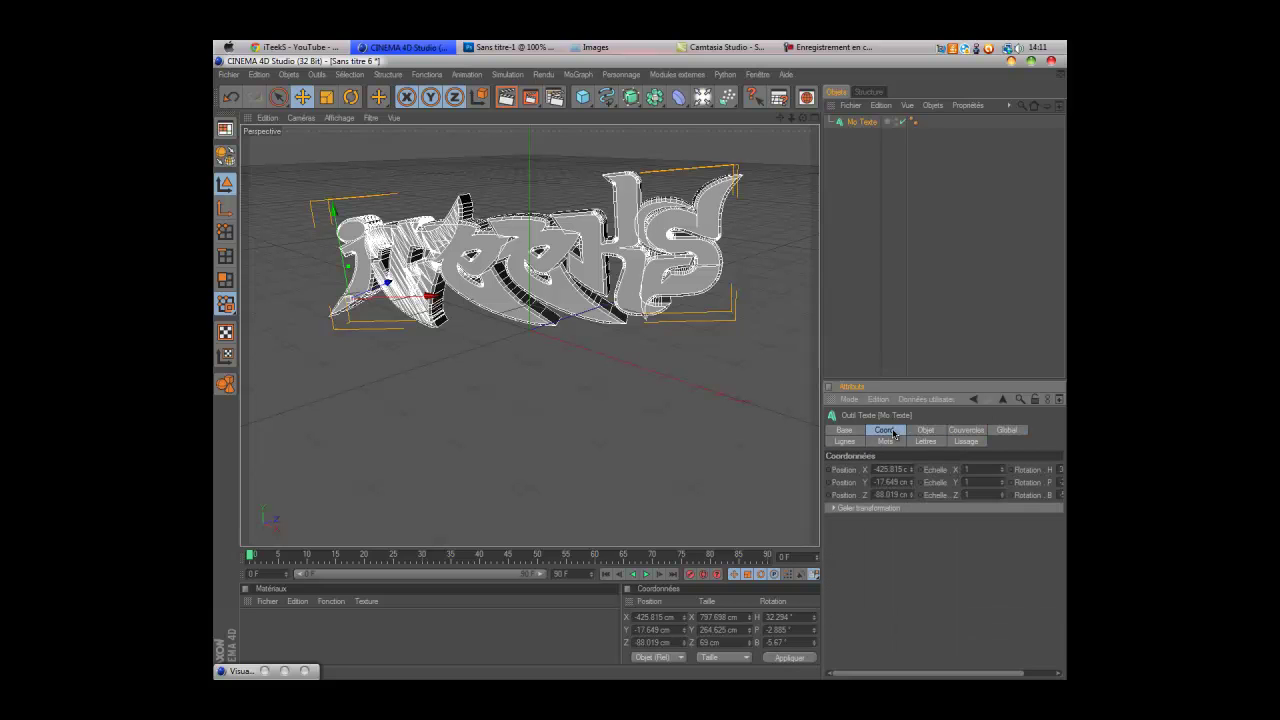
pyautogui.click(843, 431)
pyautogui.click(928, 434)
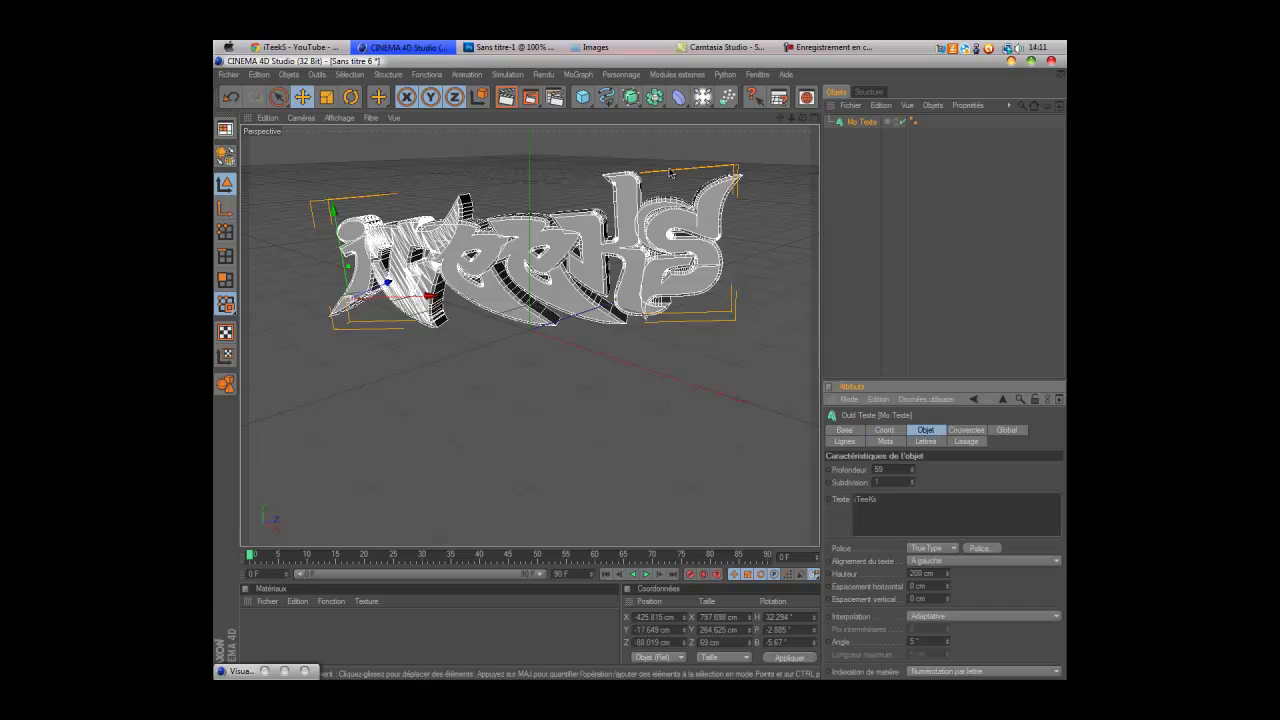
# Step: Render the active view to preview the bevelled text, and dismiss the pop-up advert page and its browser window
pyautogui.click(505, 98)
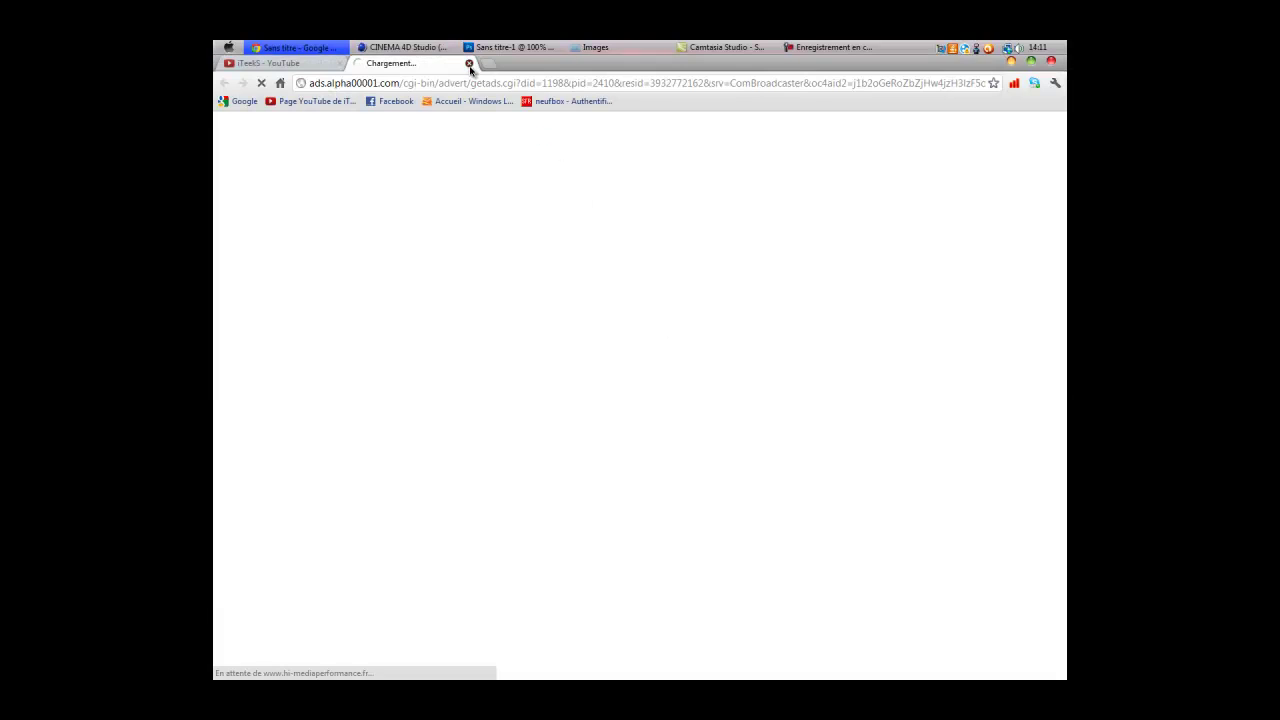
pyautogui.click(469, 64)
pyautogui.click(1010, 60)
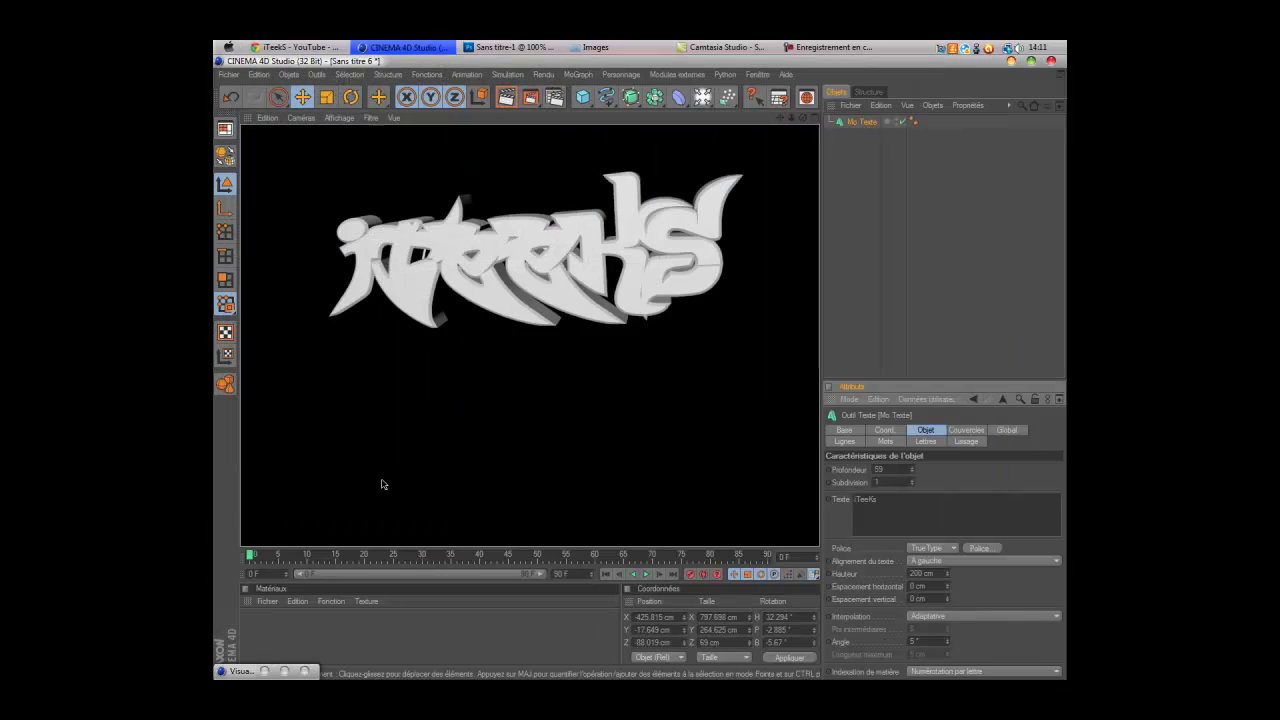
# Step: Create a new material and set its colour to grey, RGB 175, 175, 175
pyautogui.click(267, 601)
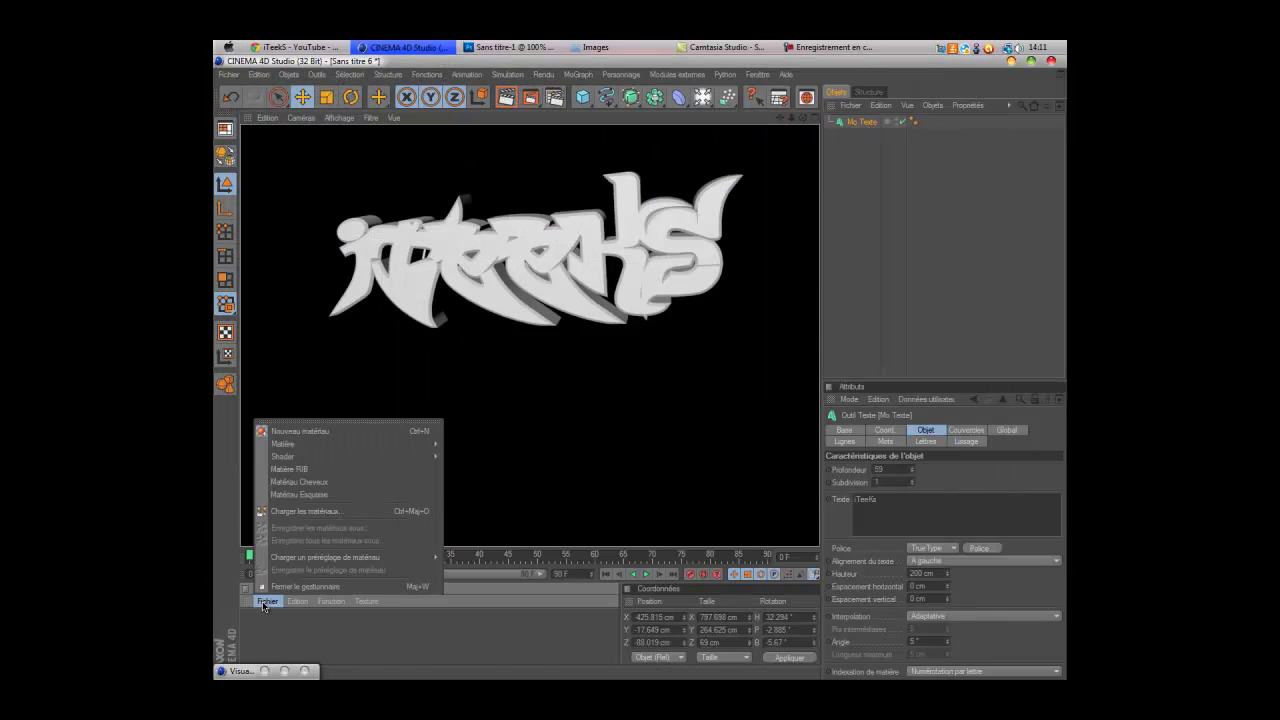
pyautogui.click(290, 432)
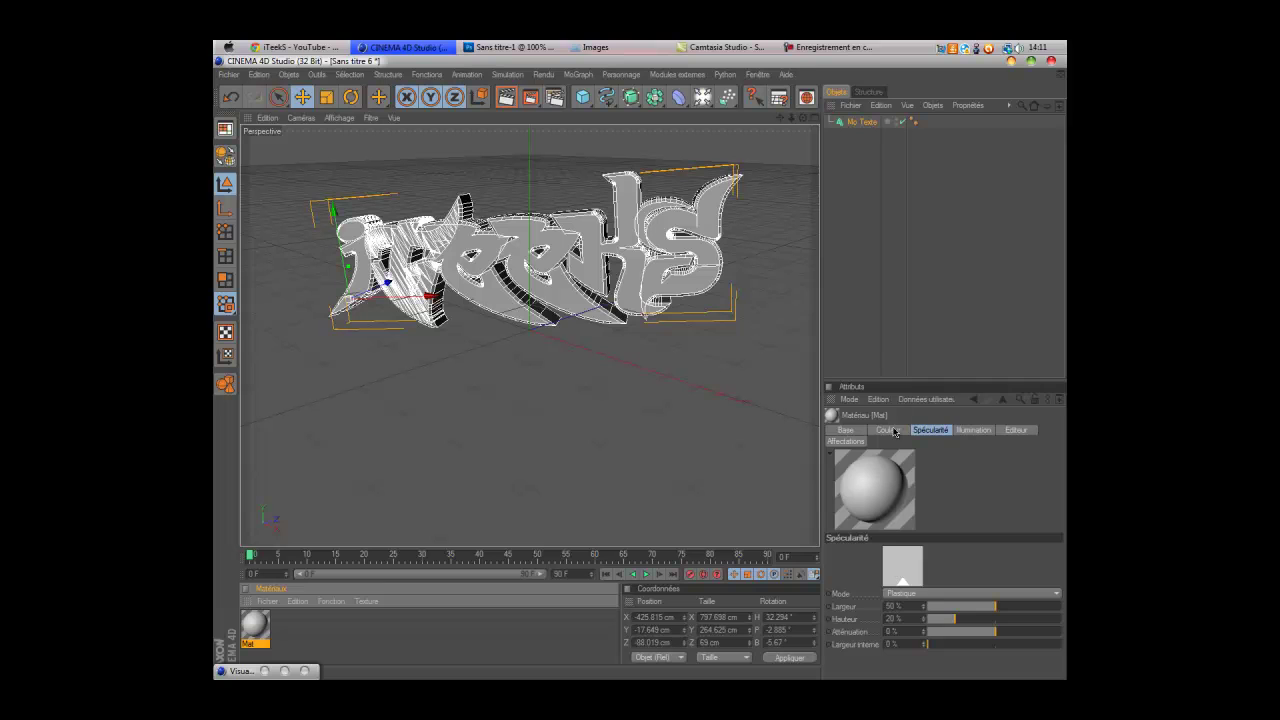
pyautogui.click(889, 430)
pyautogui.click(893, 558)
pyautogui.moveTo(866, 530); pyautogui.dragTo(817, 546)
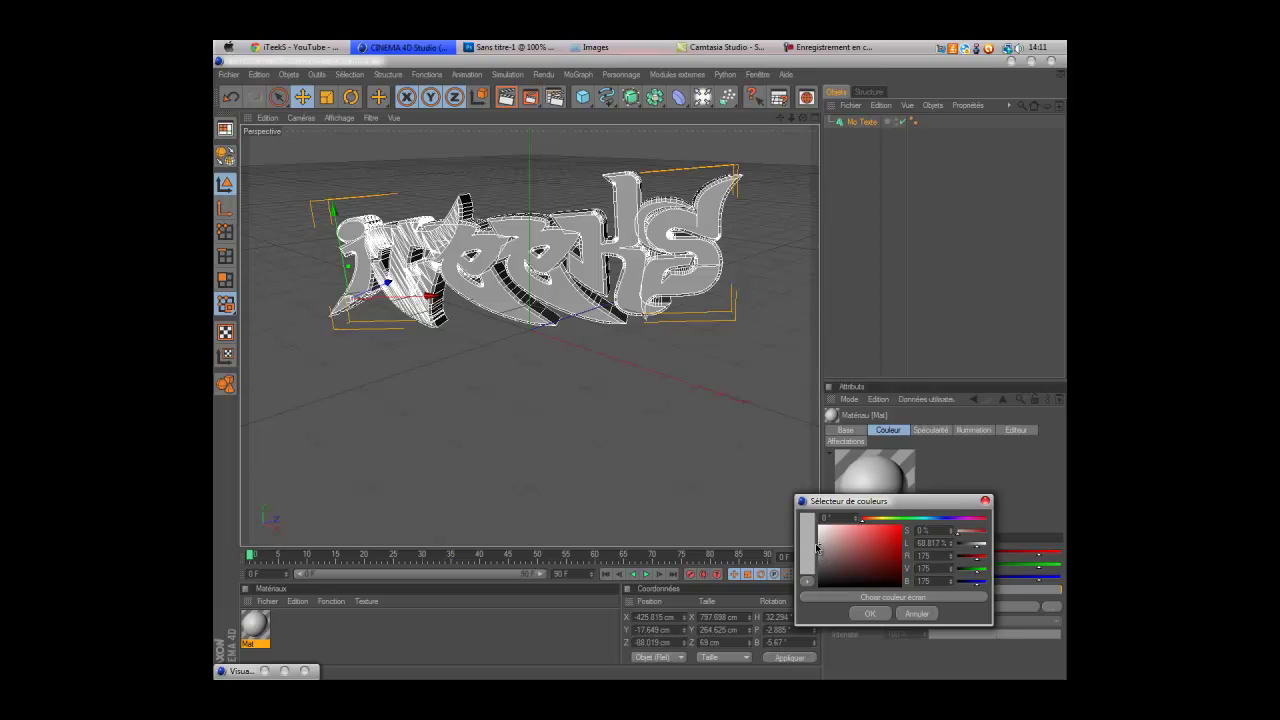
pyautogui.click(864, 615)
# Step: Enable the Lueur channel on the new material and apply it to the iTeeKs text
pyautogui.click(926, 434)
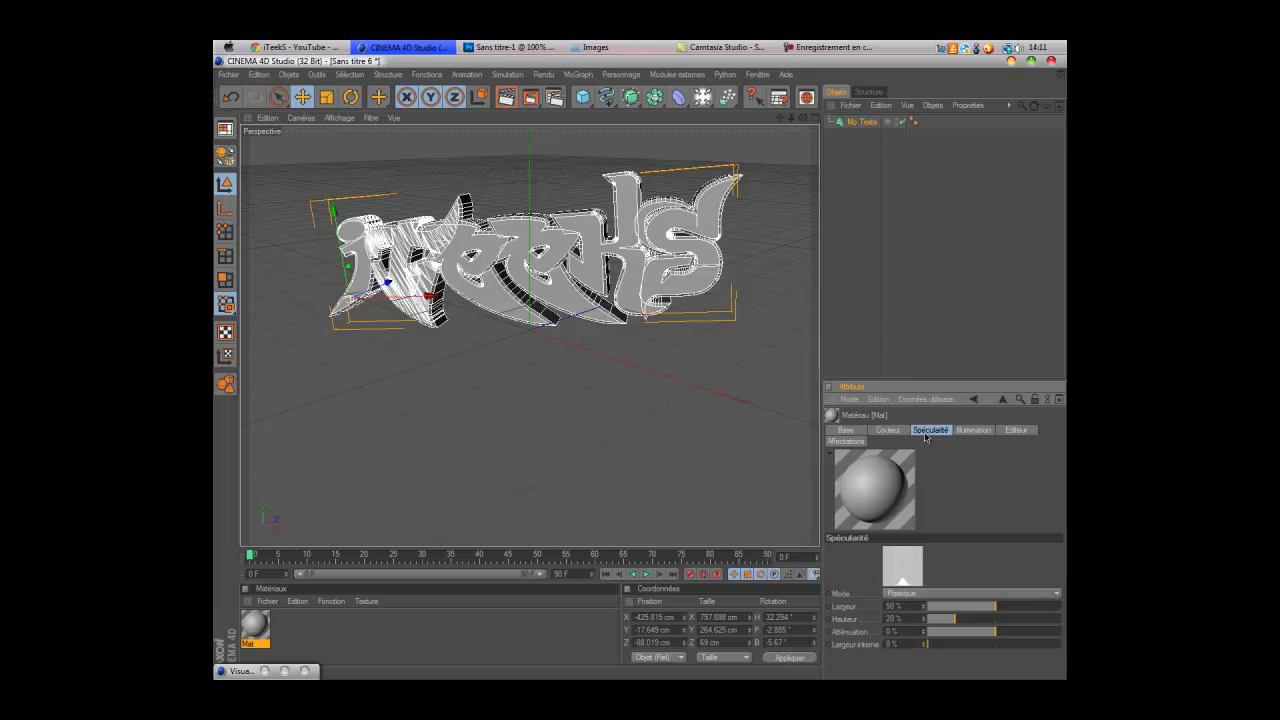
pyautogui.click(848, 430)
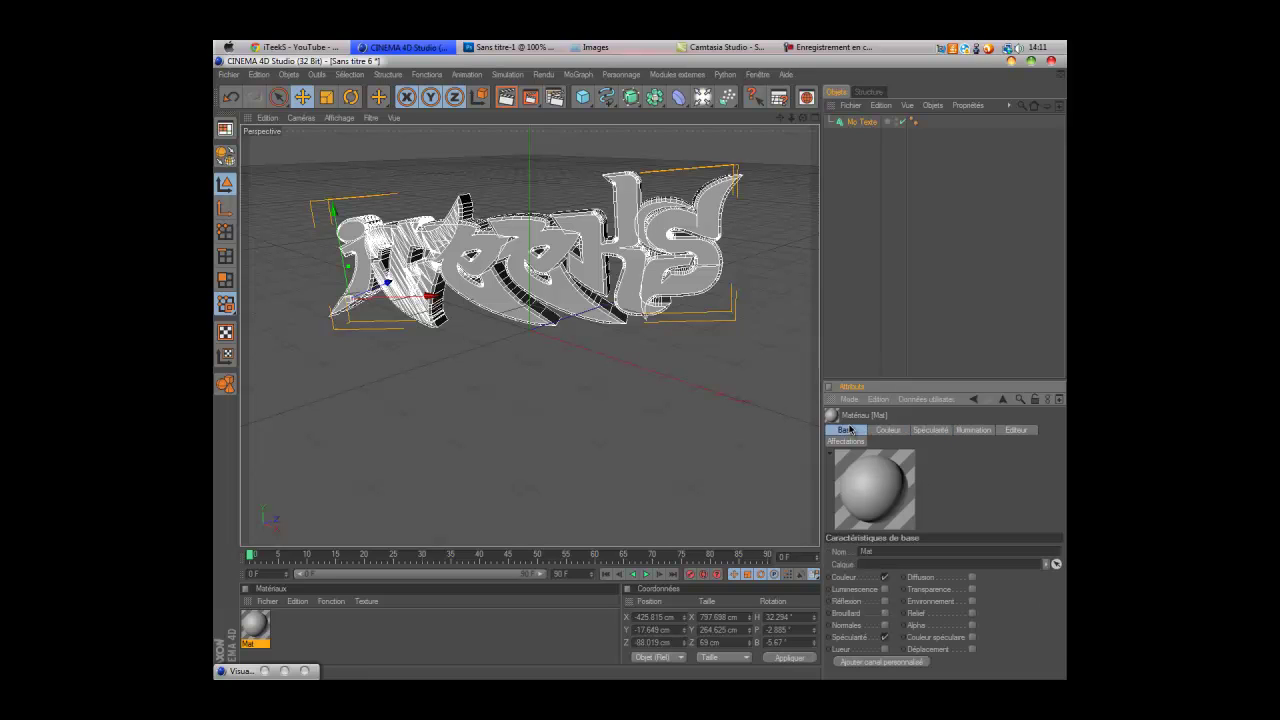
pyautogui.click(884, 649)
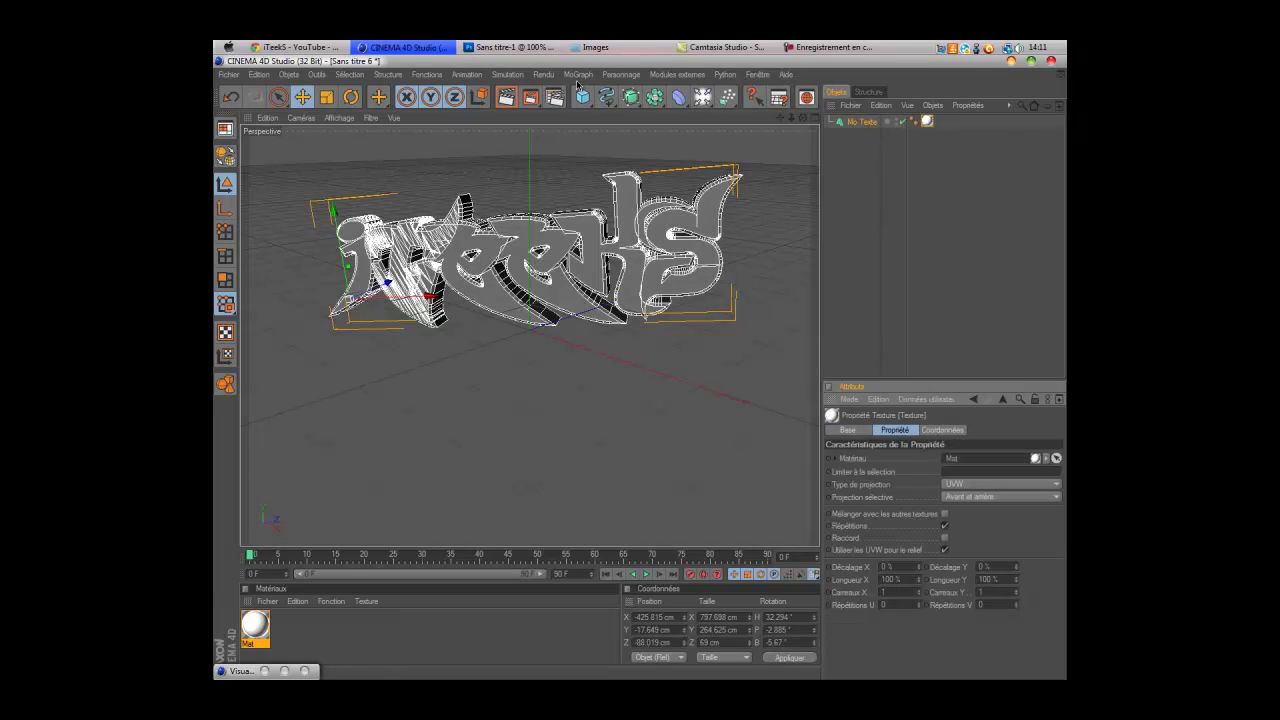
# Step: Render the active view to preview the material on the text, and deselect everything
pyautogui.click(505, 97)
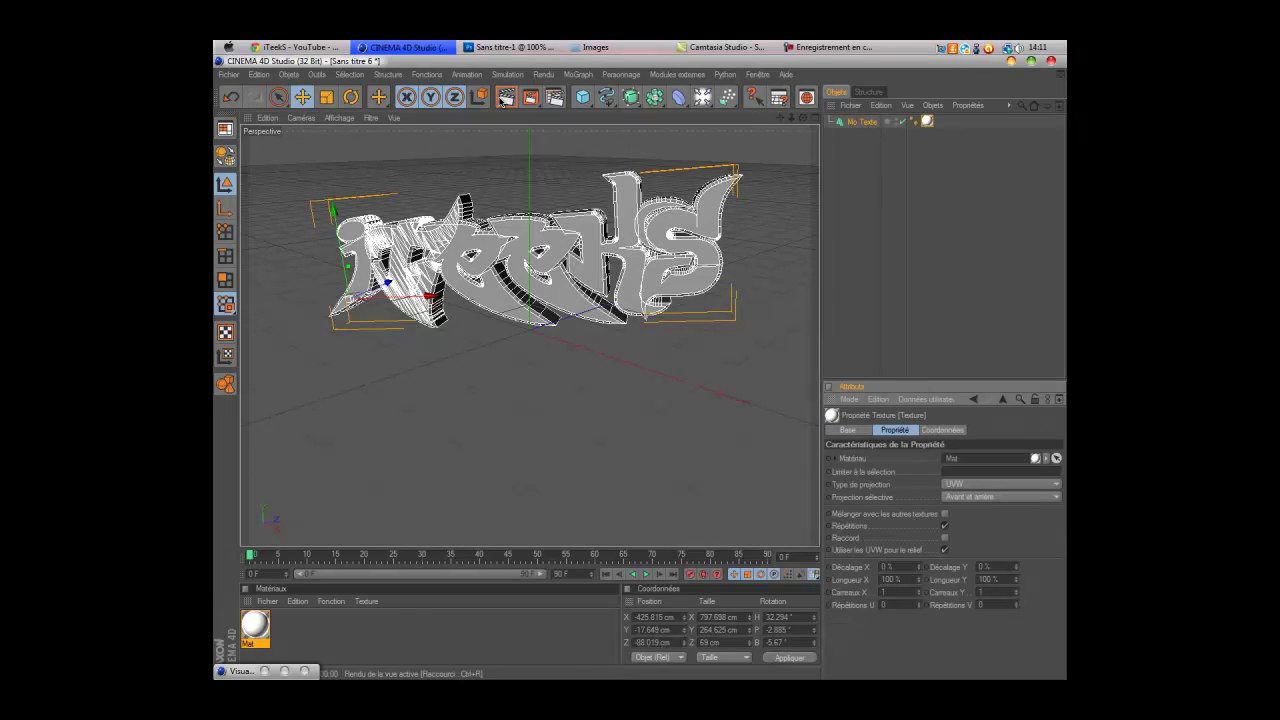
pyautogui.click(760, 369)
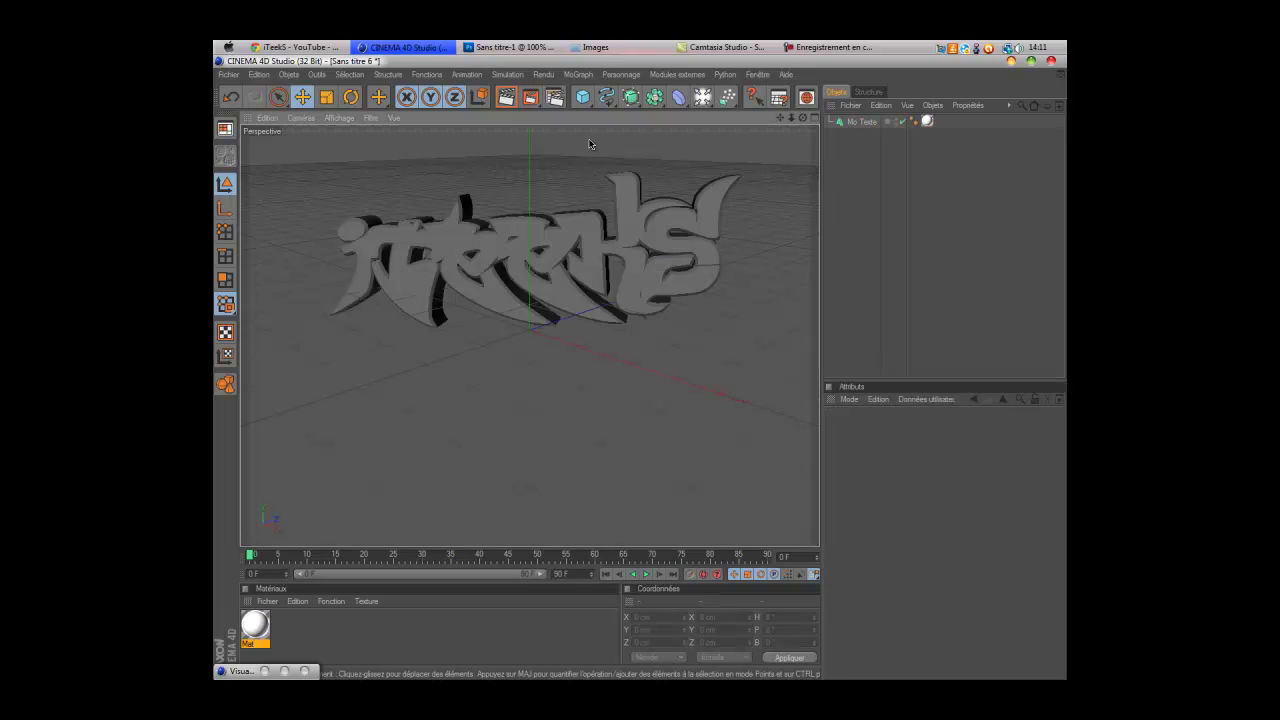
# Step: Add an omni light at about X -44, Y -25, Z -57 cm and preview its effect with a view render
pyautogui.click(754, 96)
pyautogui.moveTo(639, 367); pyautogui.dragTo(633, 372)
pyautogui.click(508, 97)
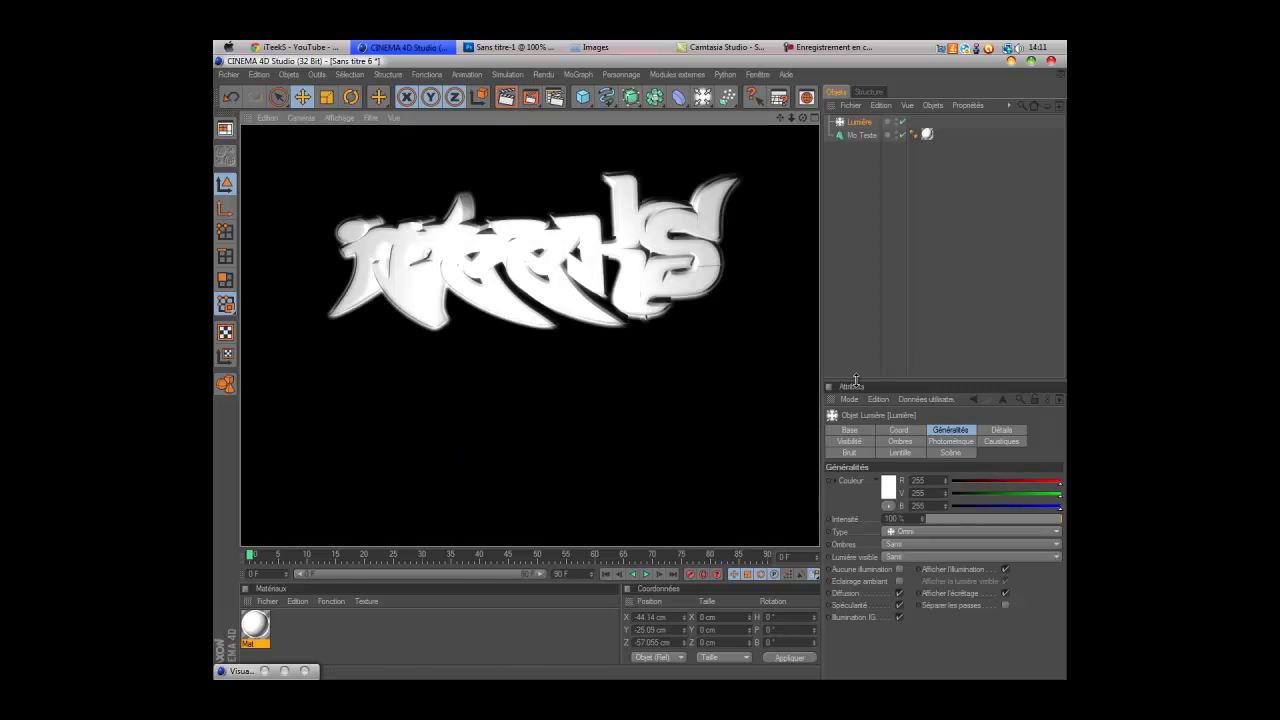
pyautogui.click(757, 378)
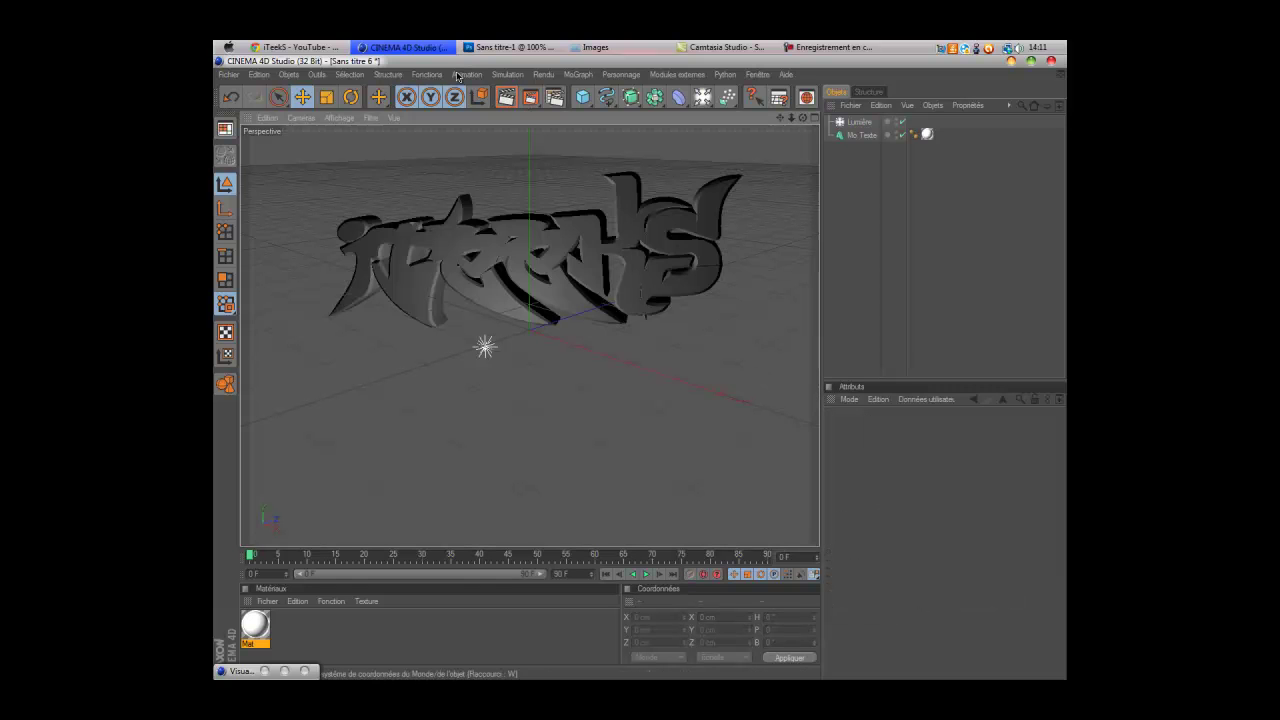
# Step: Set the render output size to the 1280 x 1024 screen preset
pyautogui.click(555, 97)
pyautogui.click(351, 91)
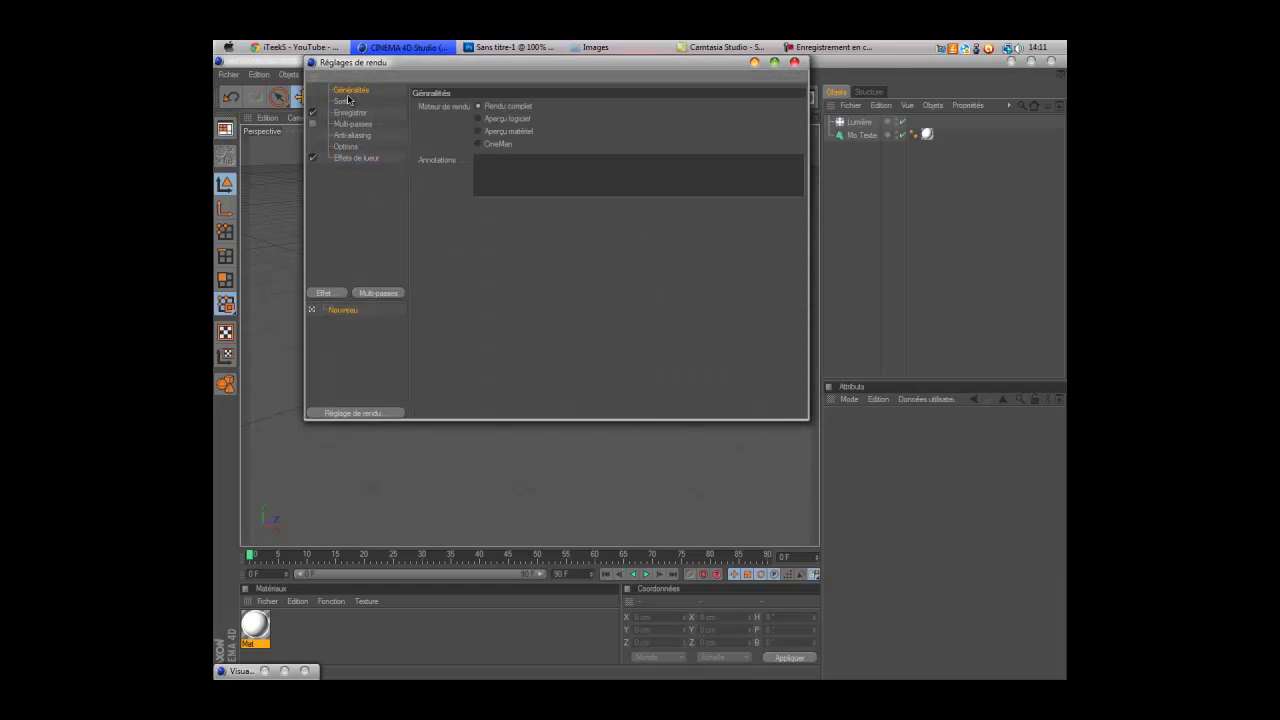
pyautogui.click(343, 102)
pyautogui.click(426, 107)
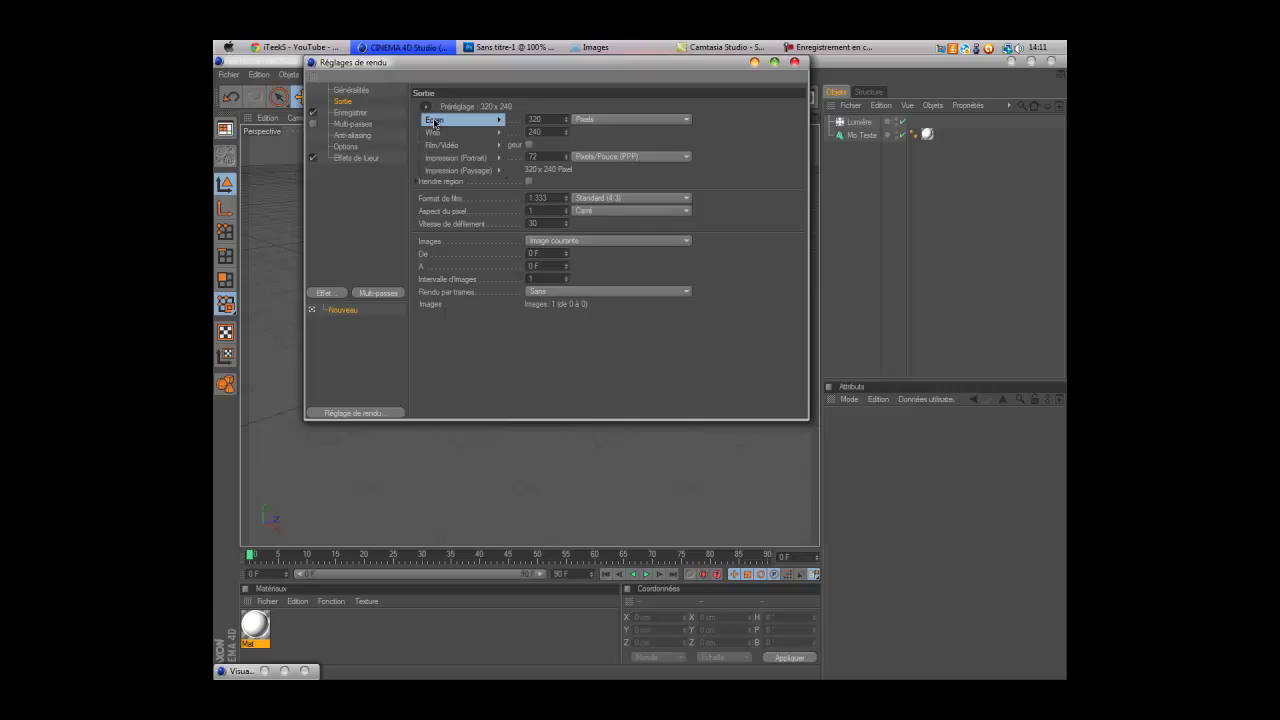
pyautogui.moveTo(435, 124)
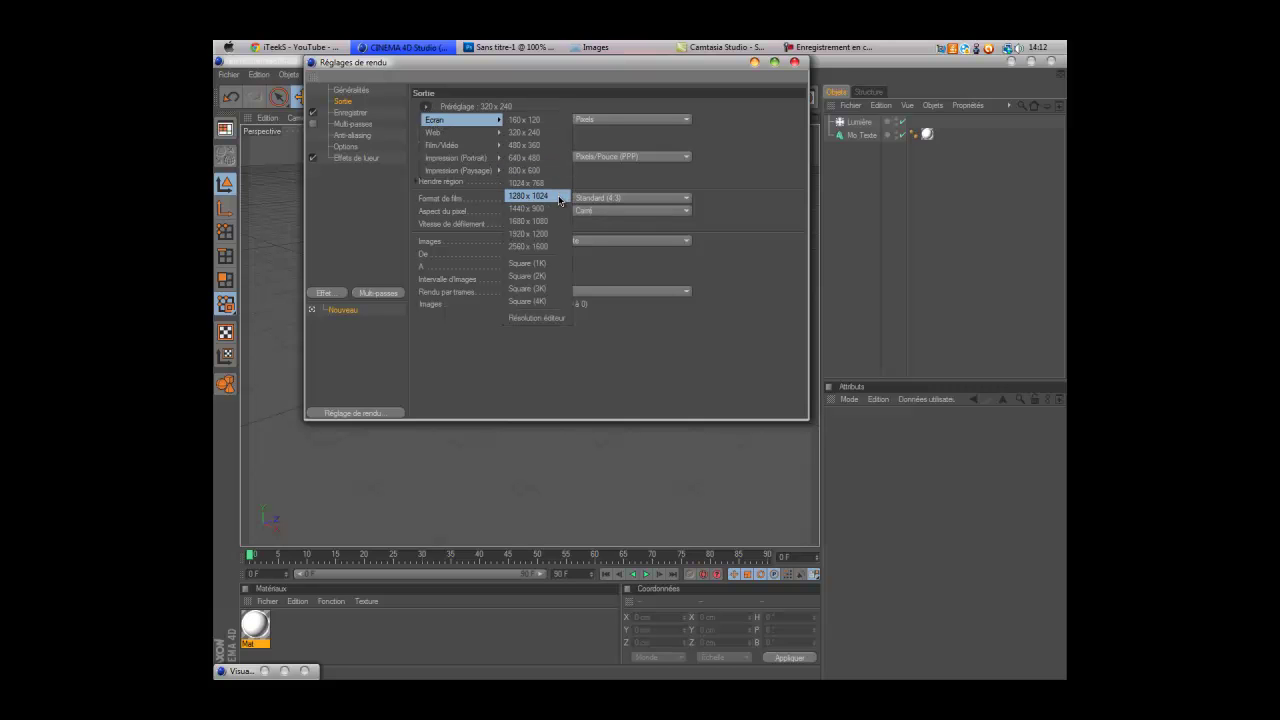
pyautogui.click(530, 196)
# Step: Set the render to save in PNG format as "tuto 2" in the image c4d png folder
pyautogui.click(348, 113)
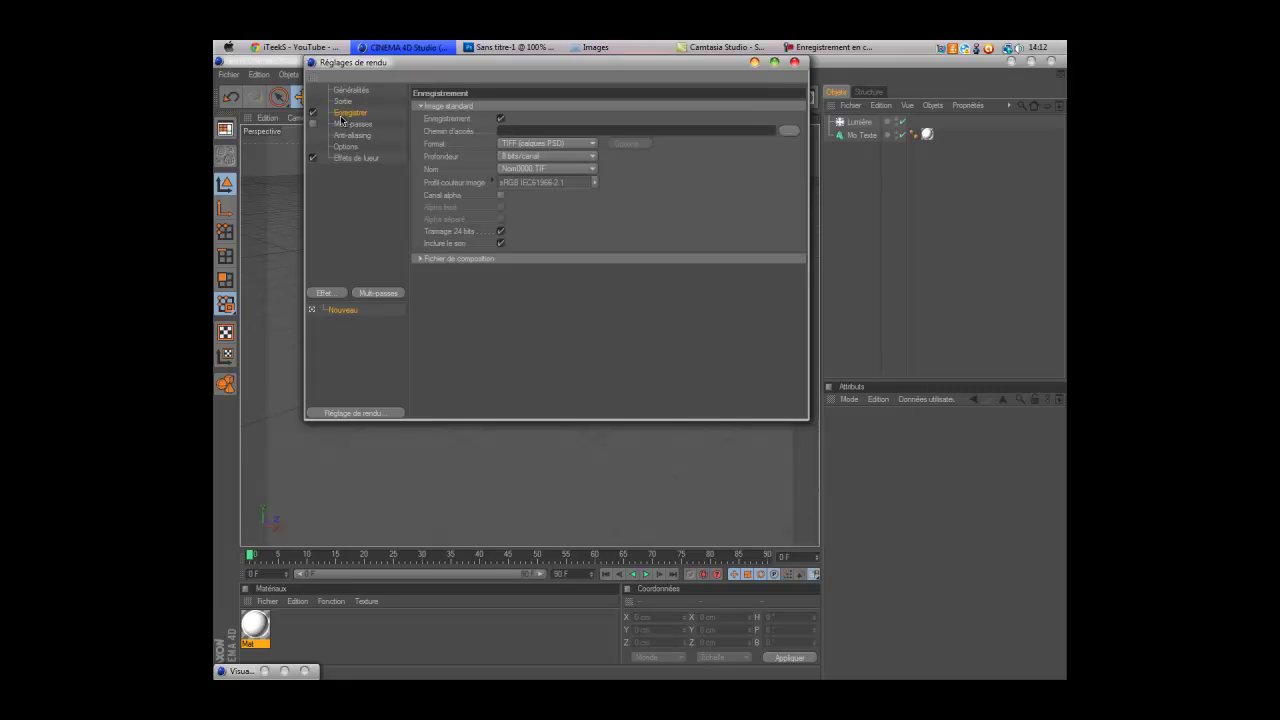
pyautogui.click(551, 143)
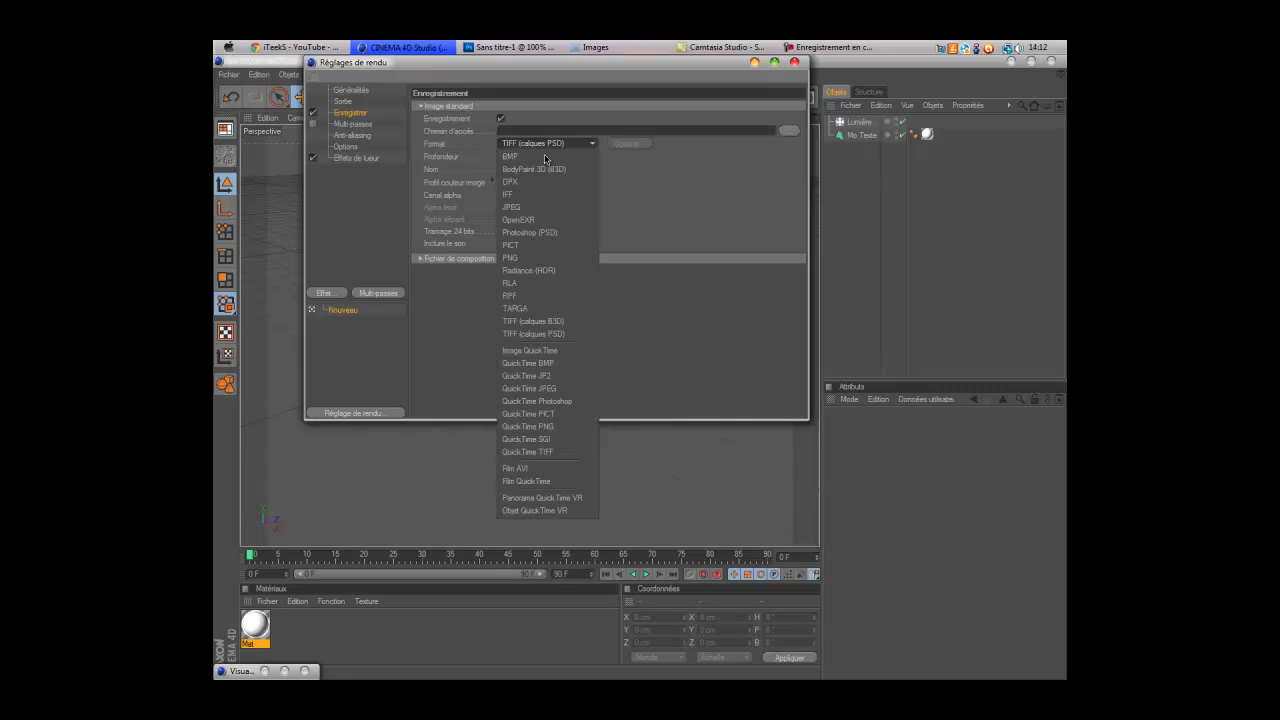
pyautogui.click(524, 242)
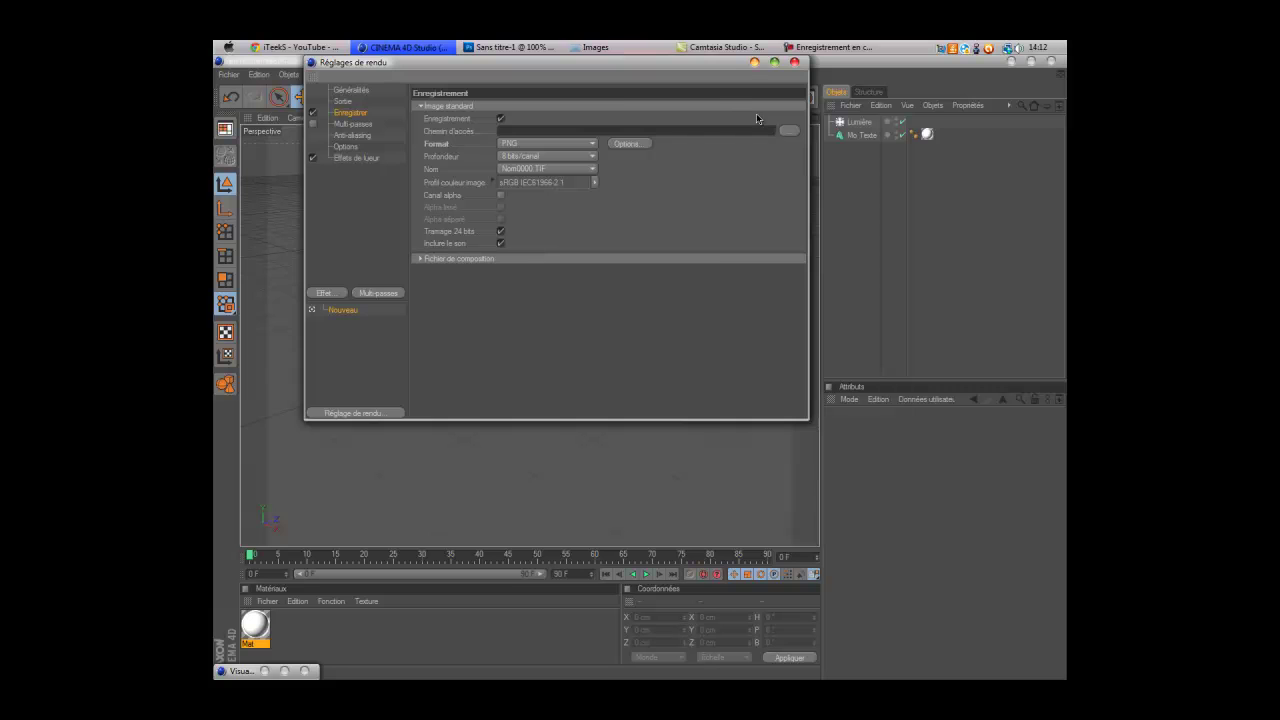
pyautogui.click(789, 131)
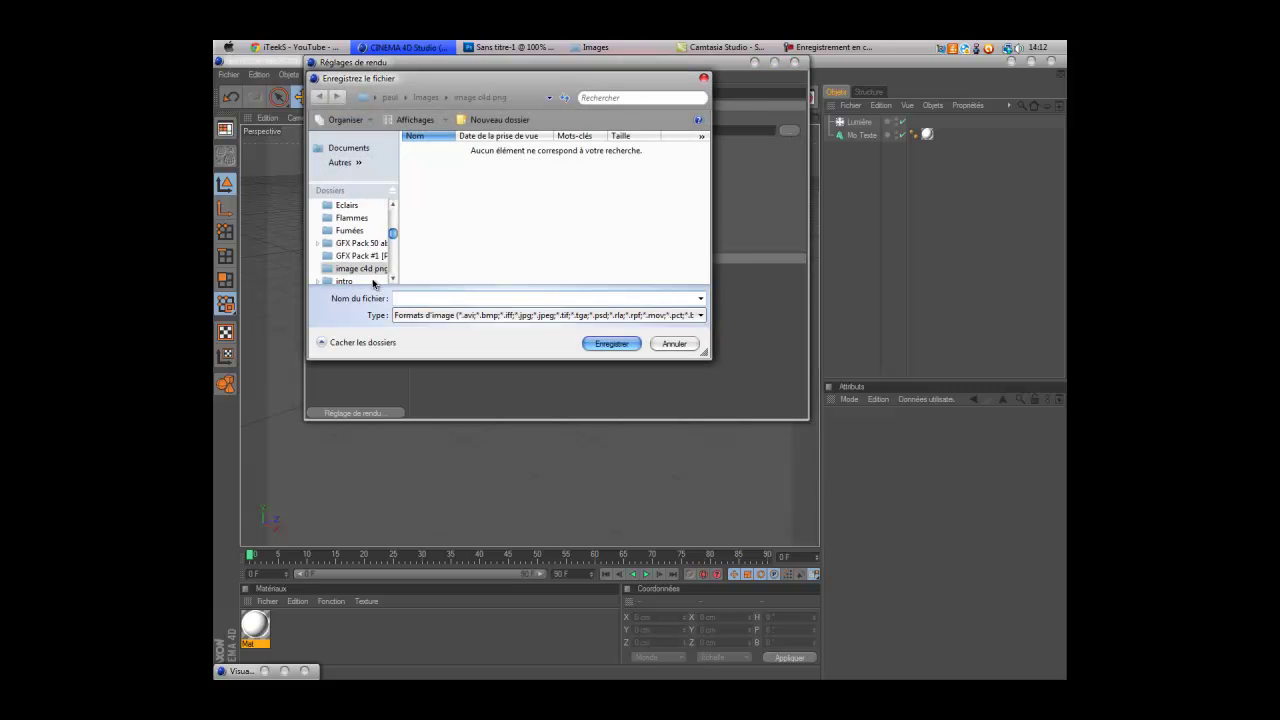
pyautogui.click(378, 270)
pyautogui.click(411, 298)
pyautogui.write('t')
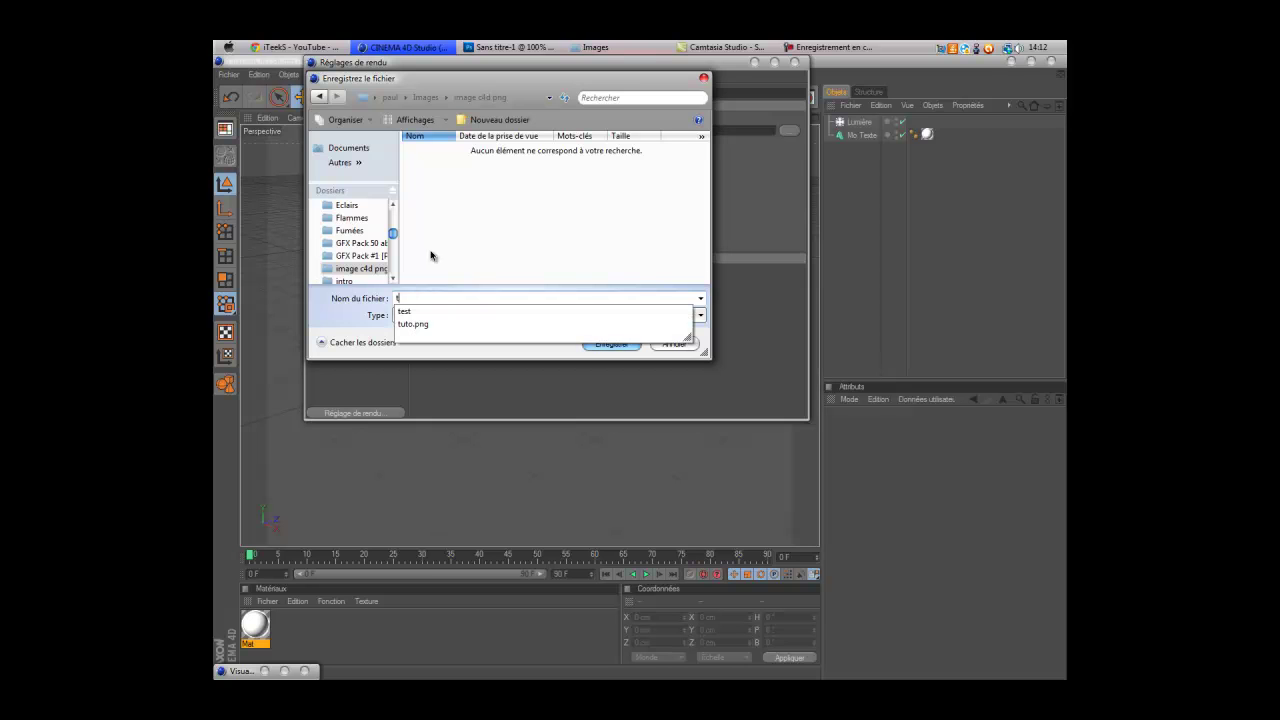
pyautogui.write('uto 2')
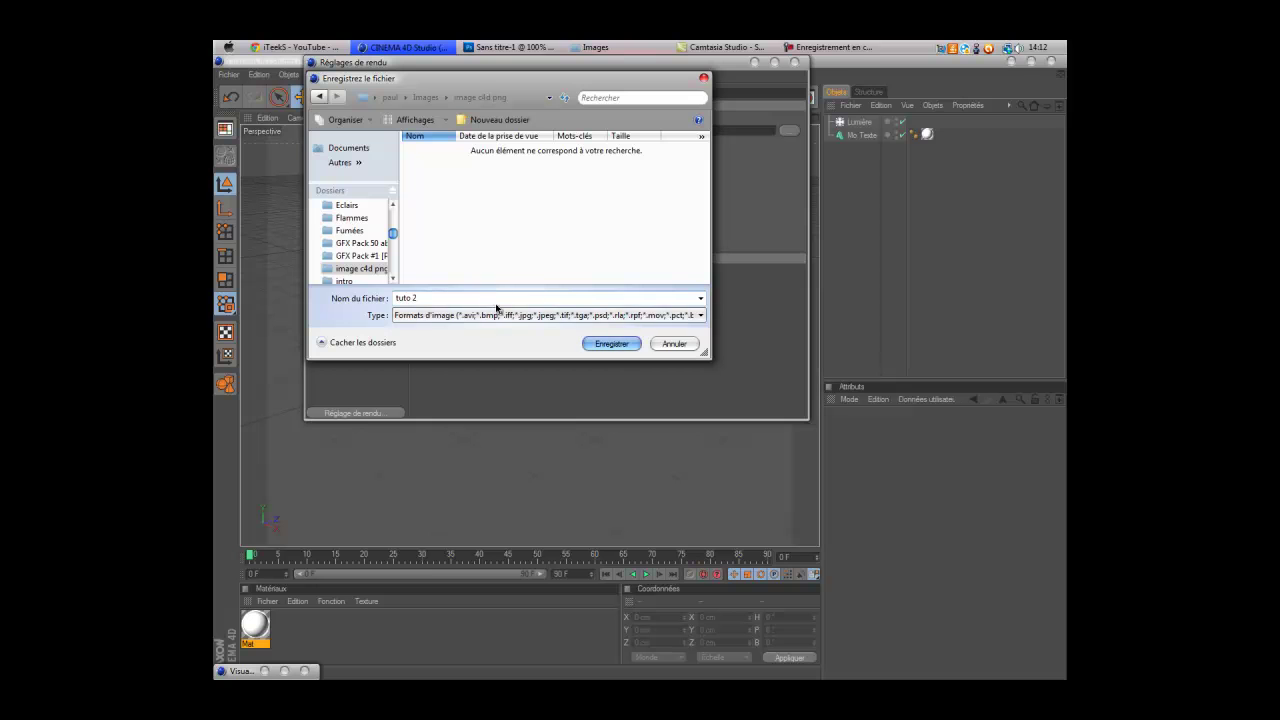
pyautogui.click(612, 344)
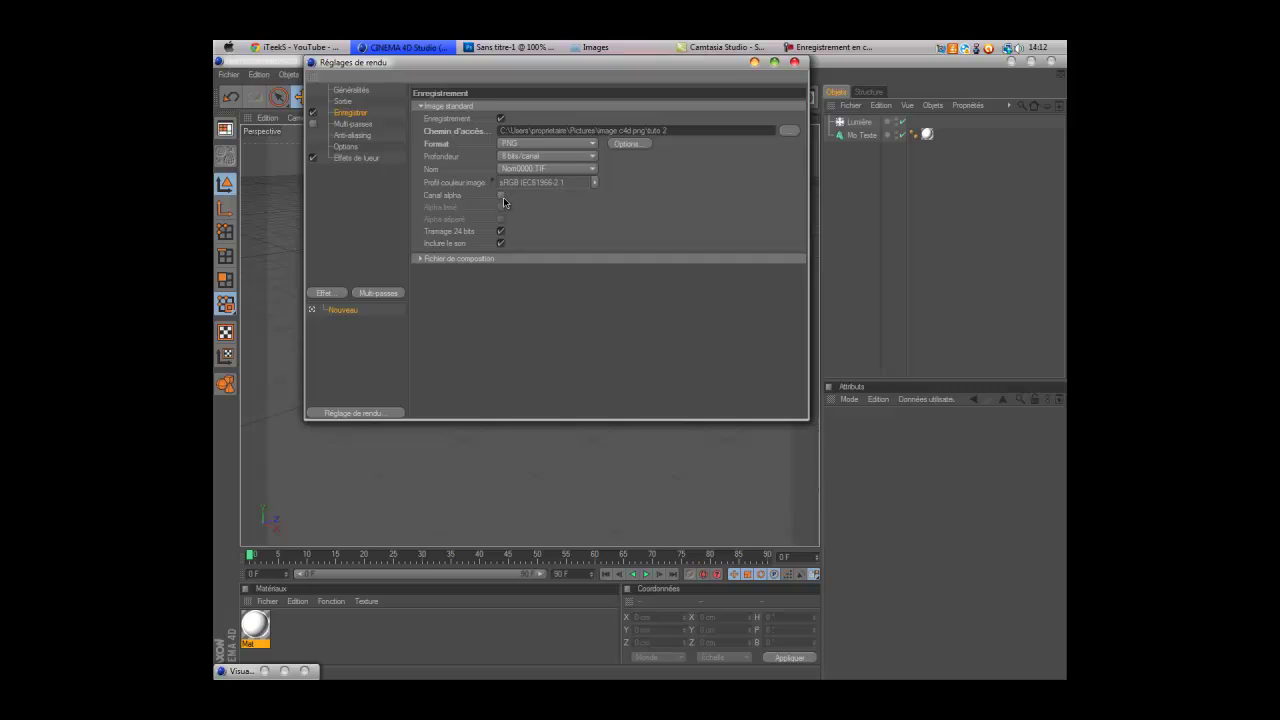
# Step: Set the render anti-aliasing to Au mieux with a minimum level of 2x2, and close the render settings
pyautogui.click(358, 135)
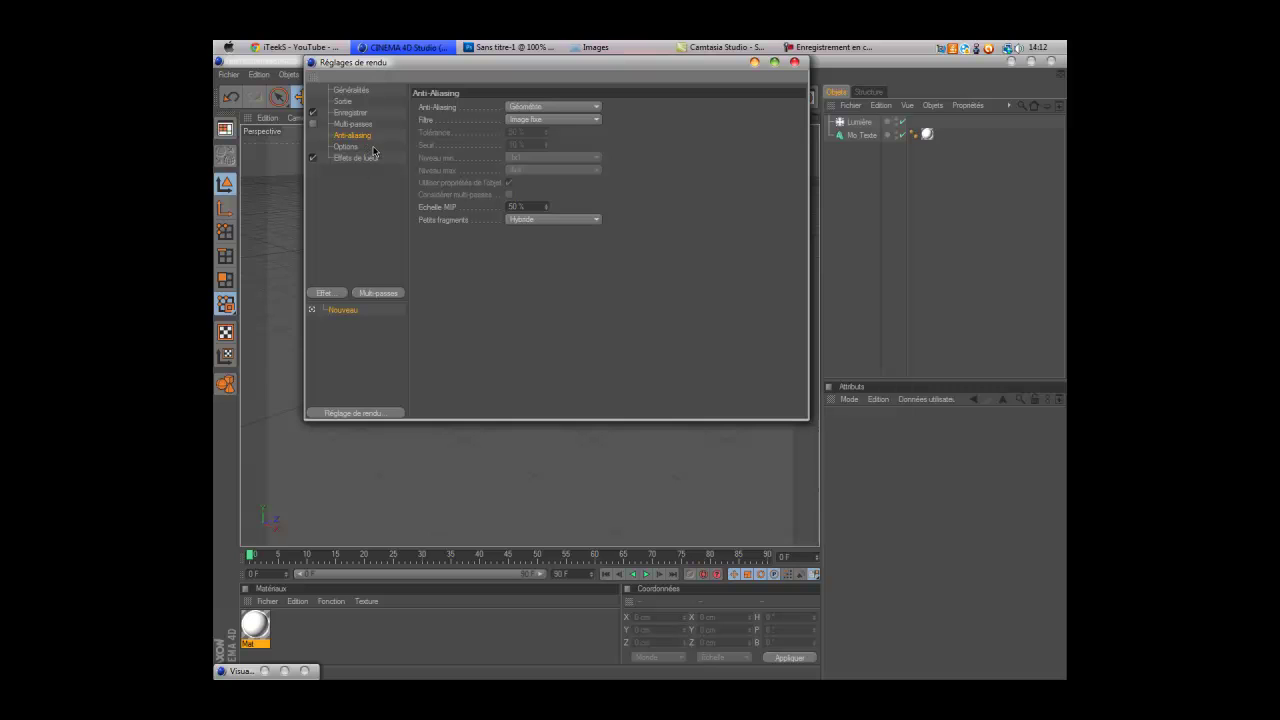
pyautogui.click(567, 104)
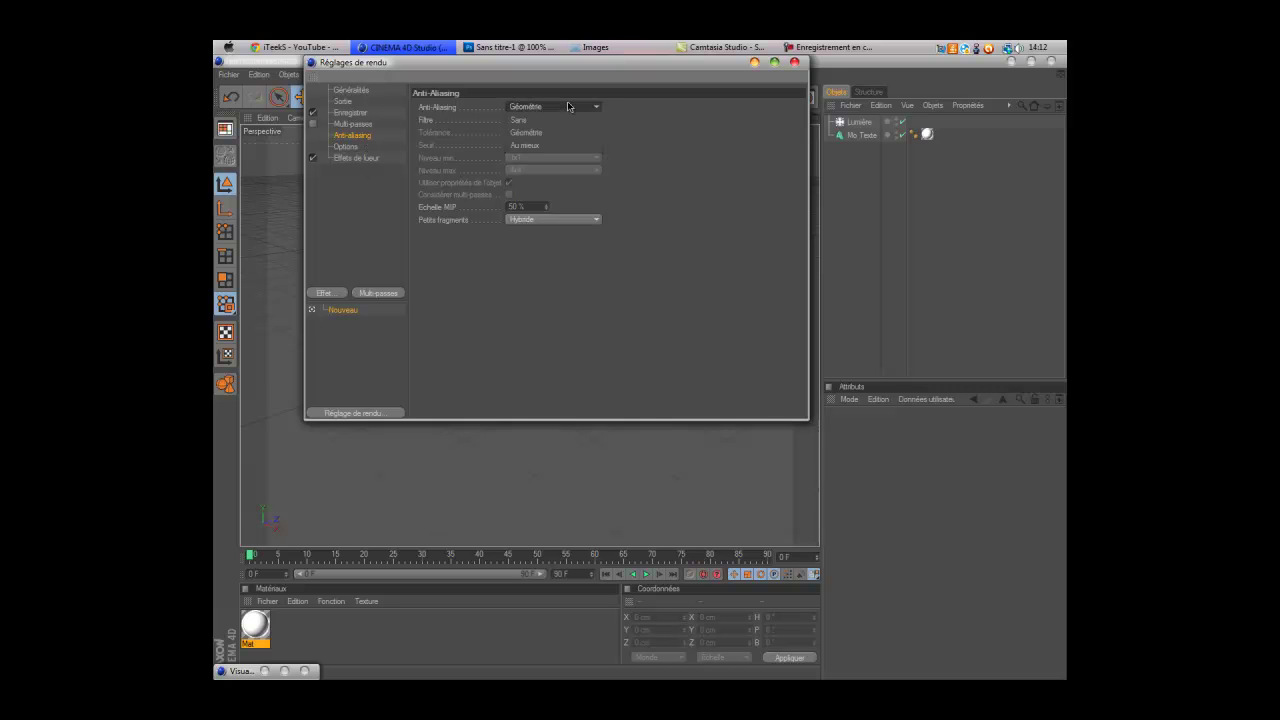
pyautogui.click(540, 147)
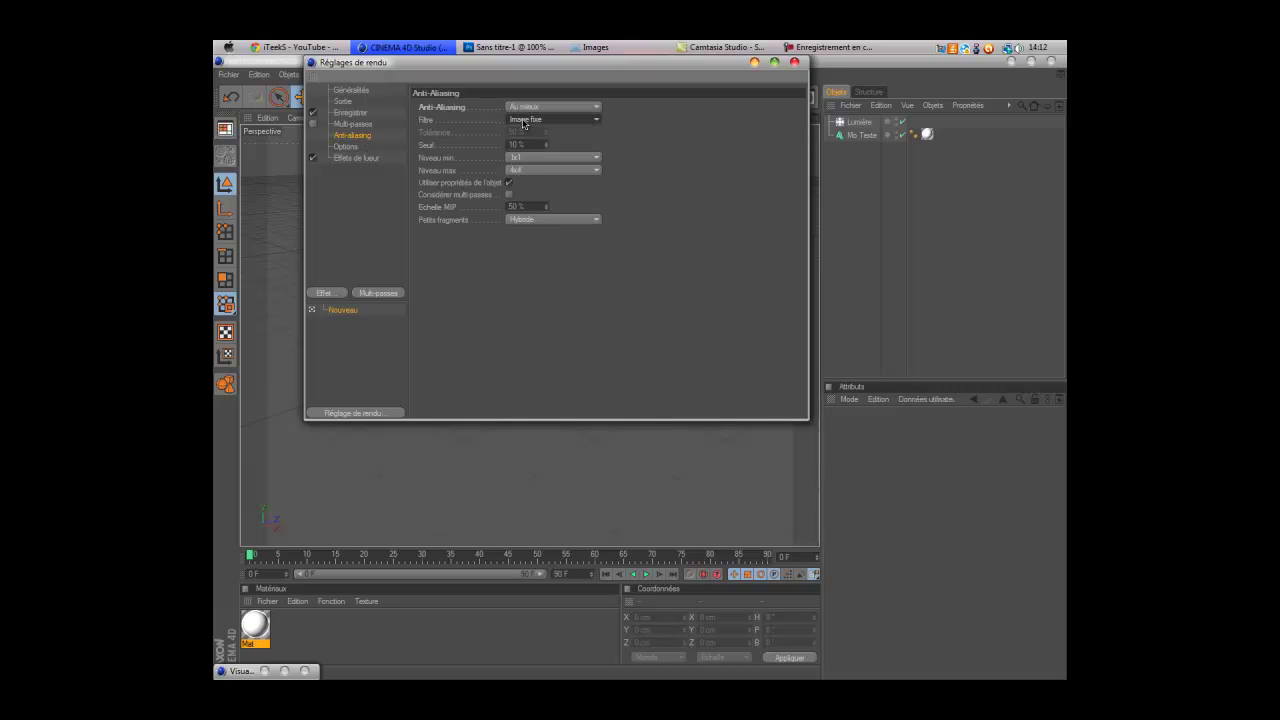
pyautogui.click(530, 157)
pyautogui.click(523, 183)
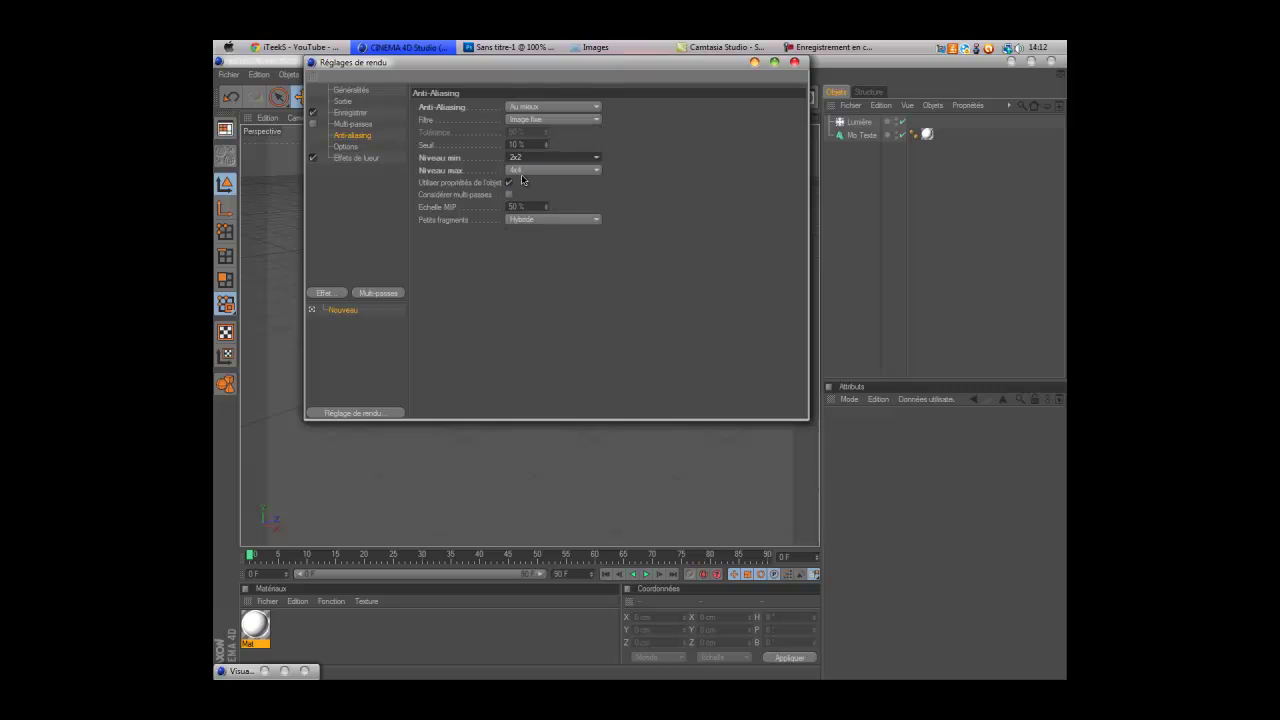
pyautogui.click(346, 147)
pyautogui.click(352, 158)
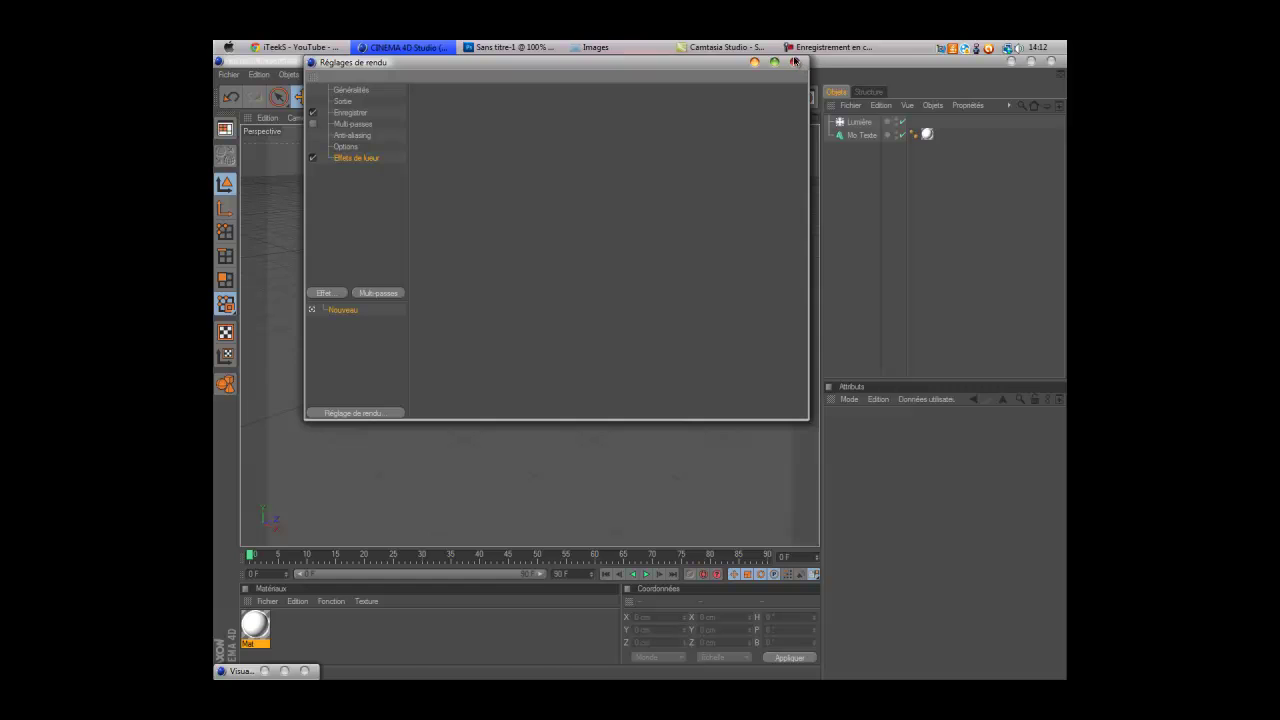
pyautogui.click(795, 62)
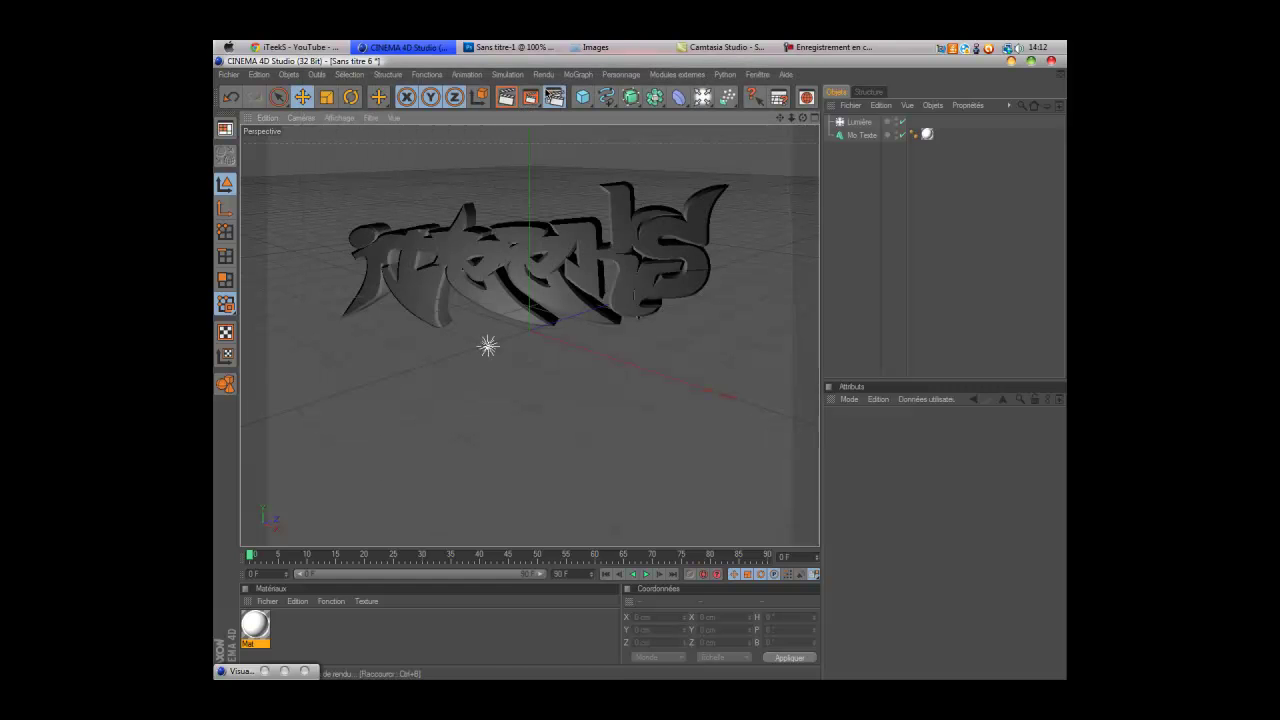
pyautogui.click(531, 98)
pyautogui.click(796, 63)
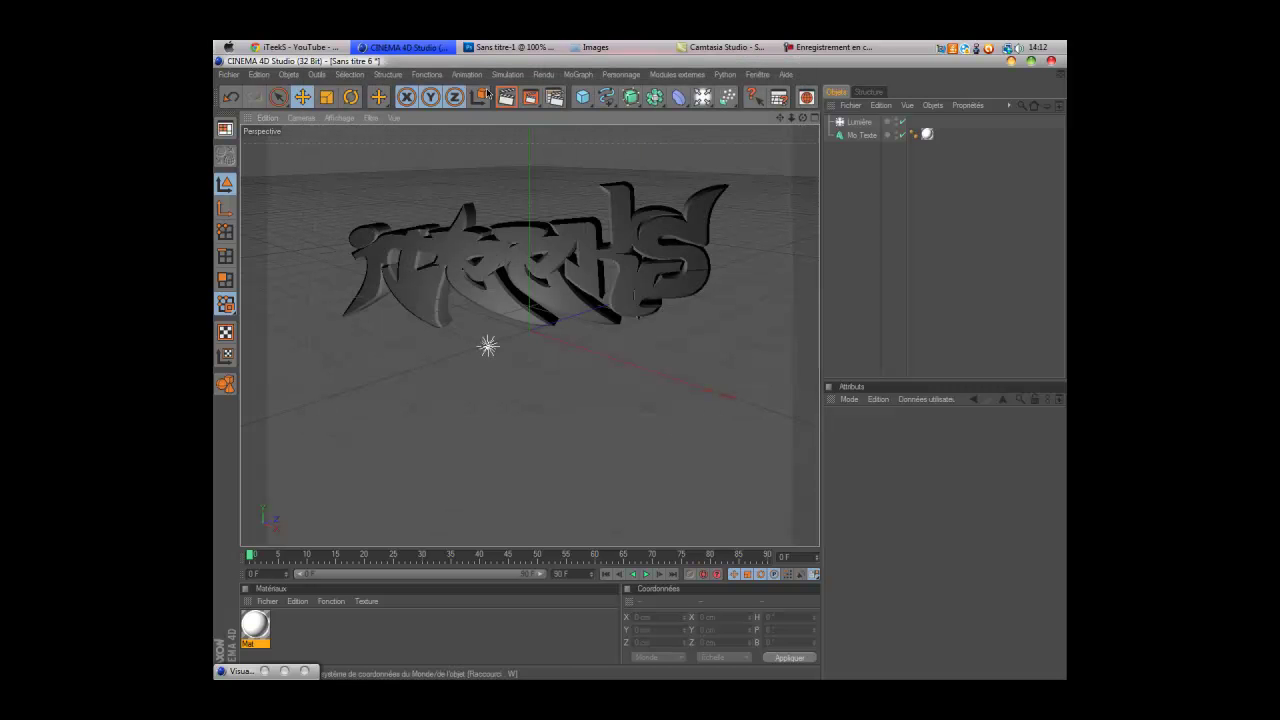
# Step: Render the scene, save the image over tuto.png in the image c4d png folder, and close the viewer to return to Photoshop
pyautogui.click(531, 95)
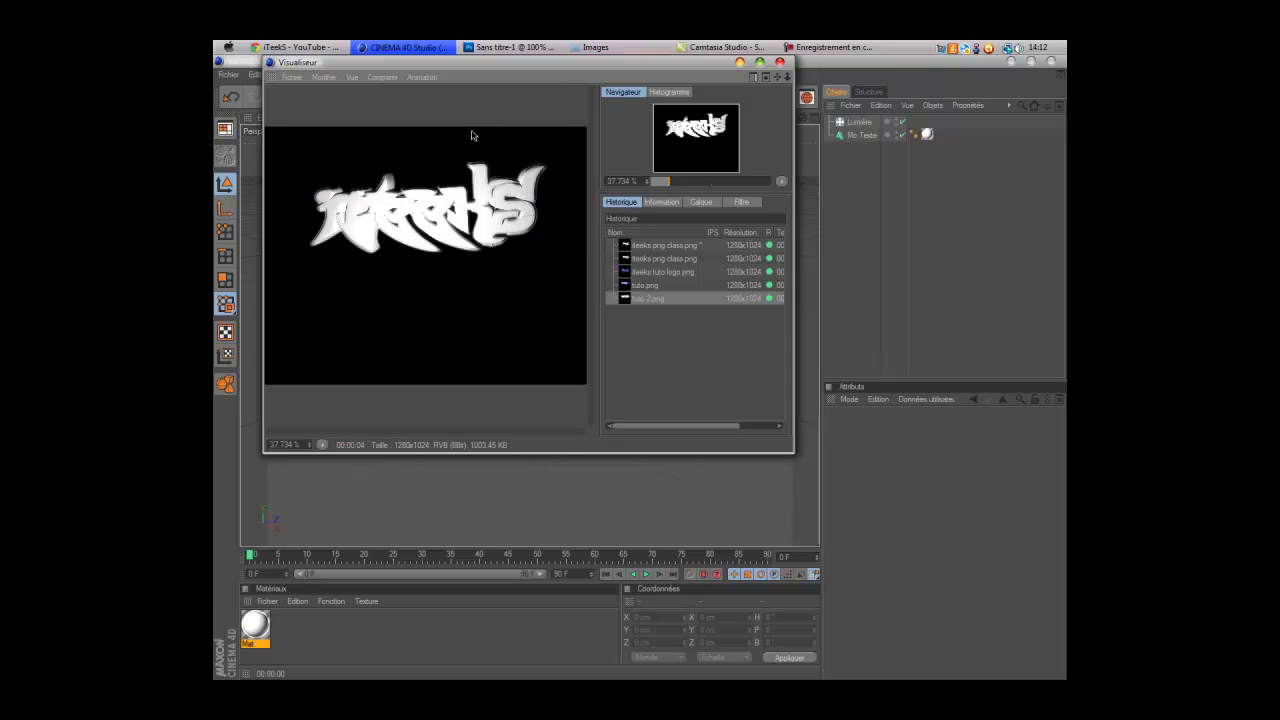
pyautogui.click(290, 77)
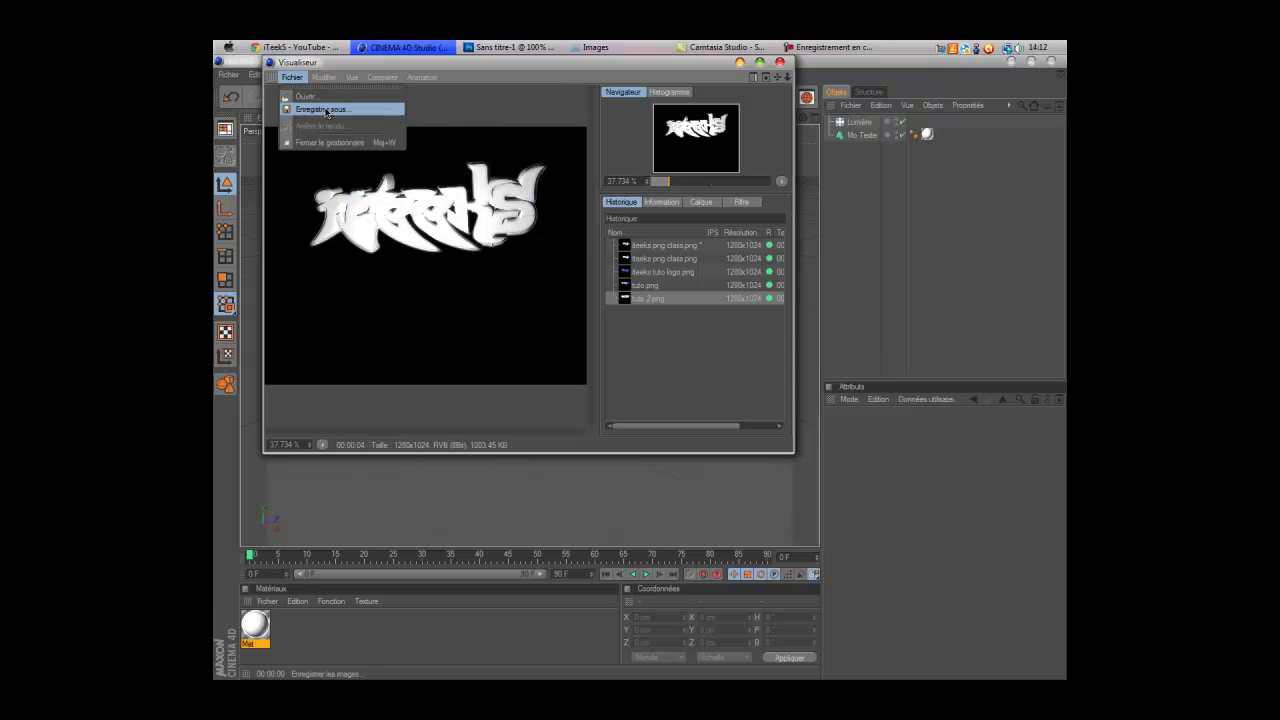
pyautogui.click(320, 109)
pyautogui.click(318, 297)
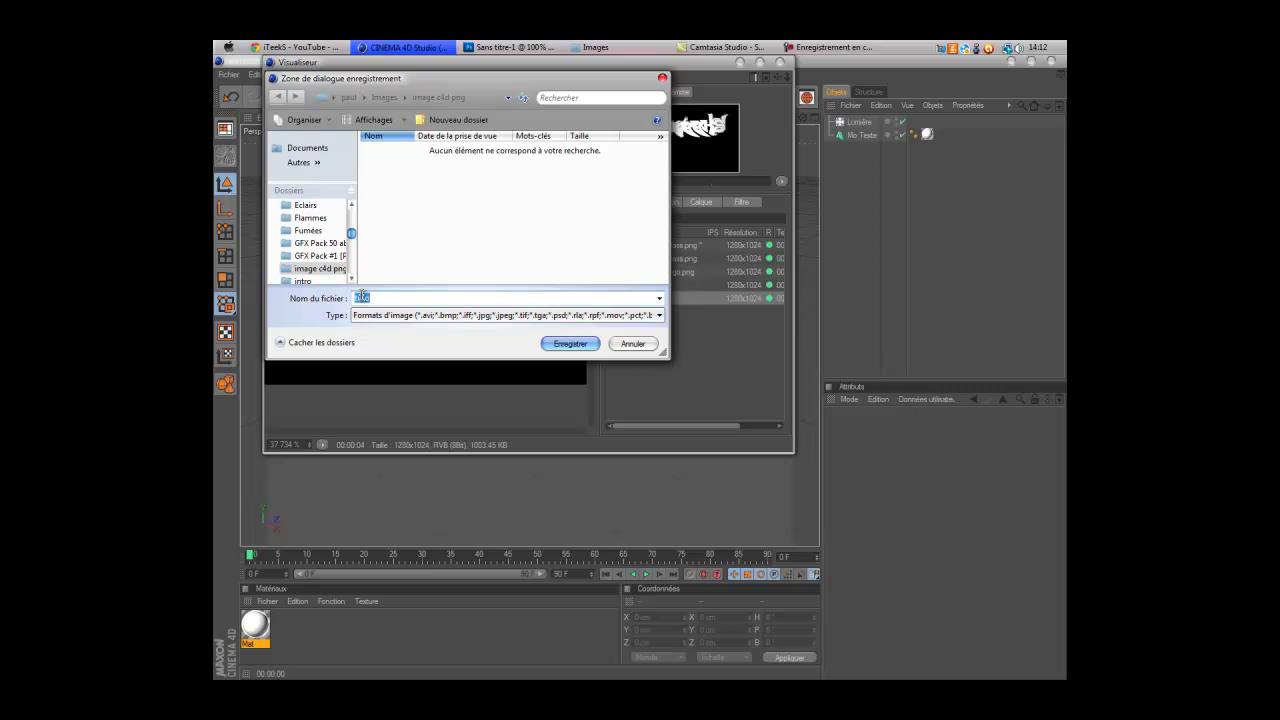
pyautogui.click(566, 343)
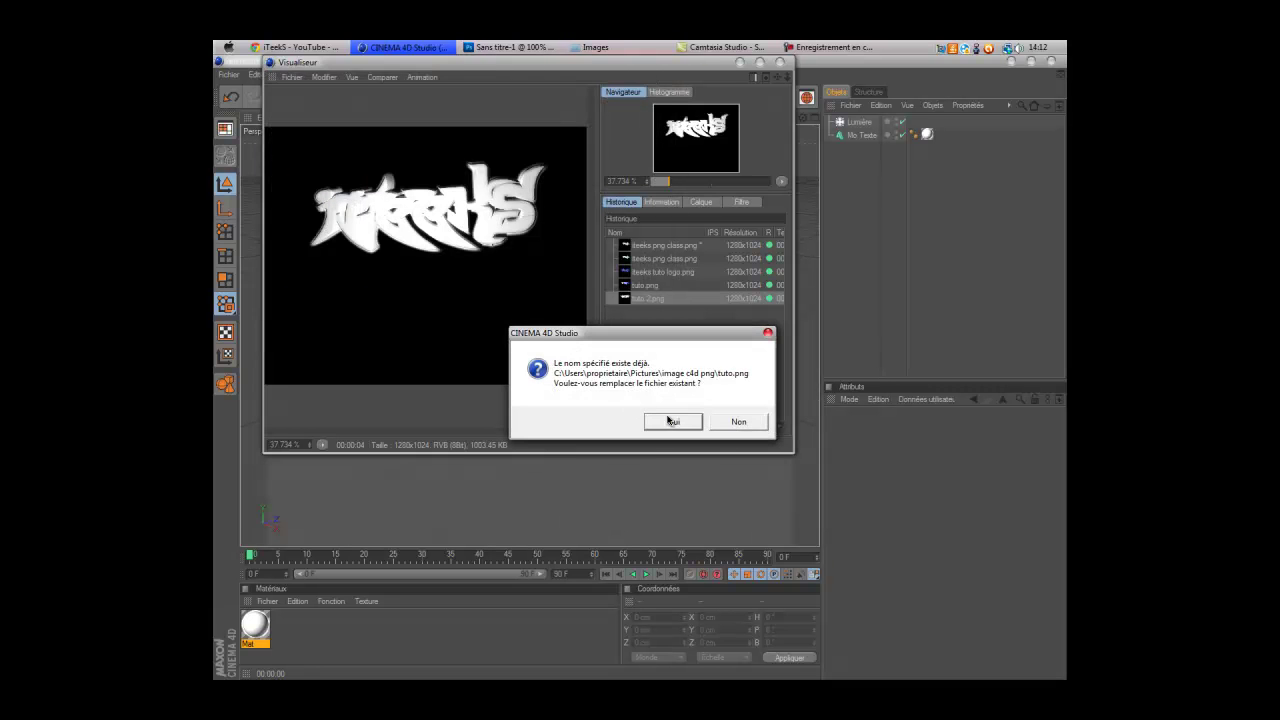
pyautogui.click(670, 421)
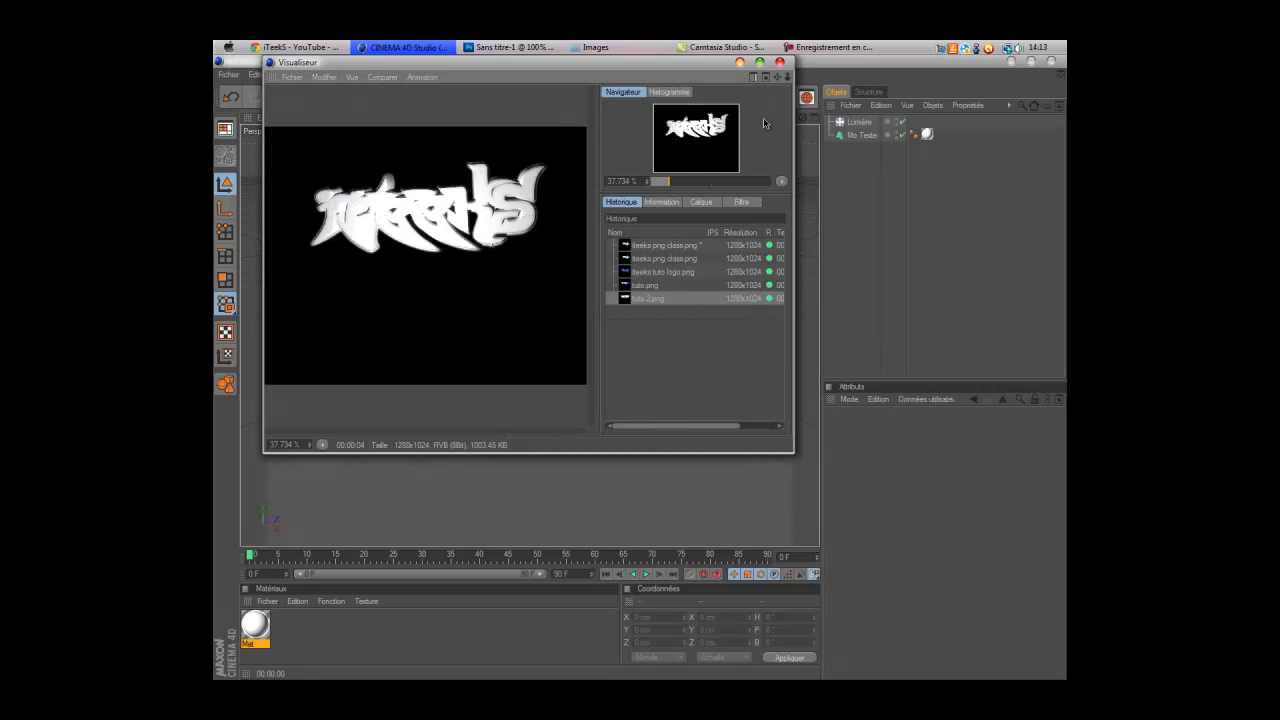
pyautogui.click(780, 63)
pyautogui.click(1011, 62)
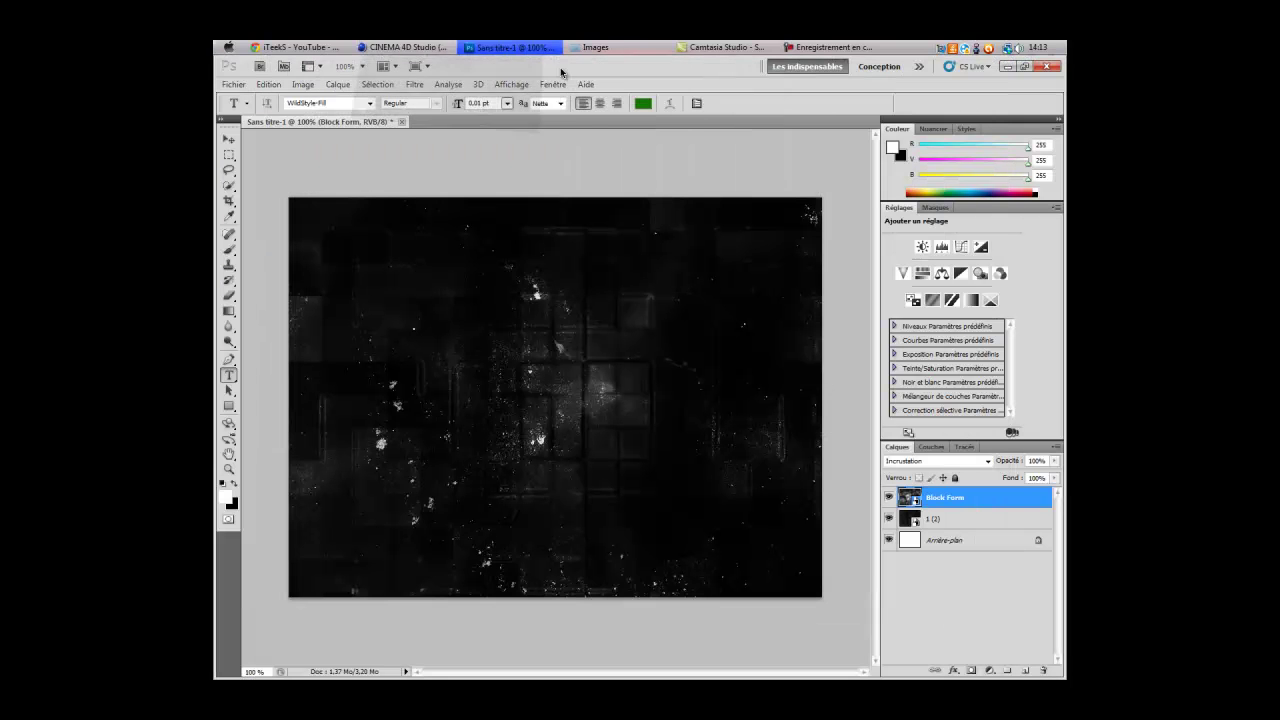
pyautogui.click(232, 86)
pyautogui.click(252, 344)
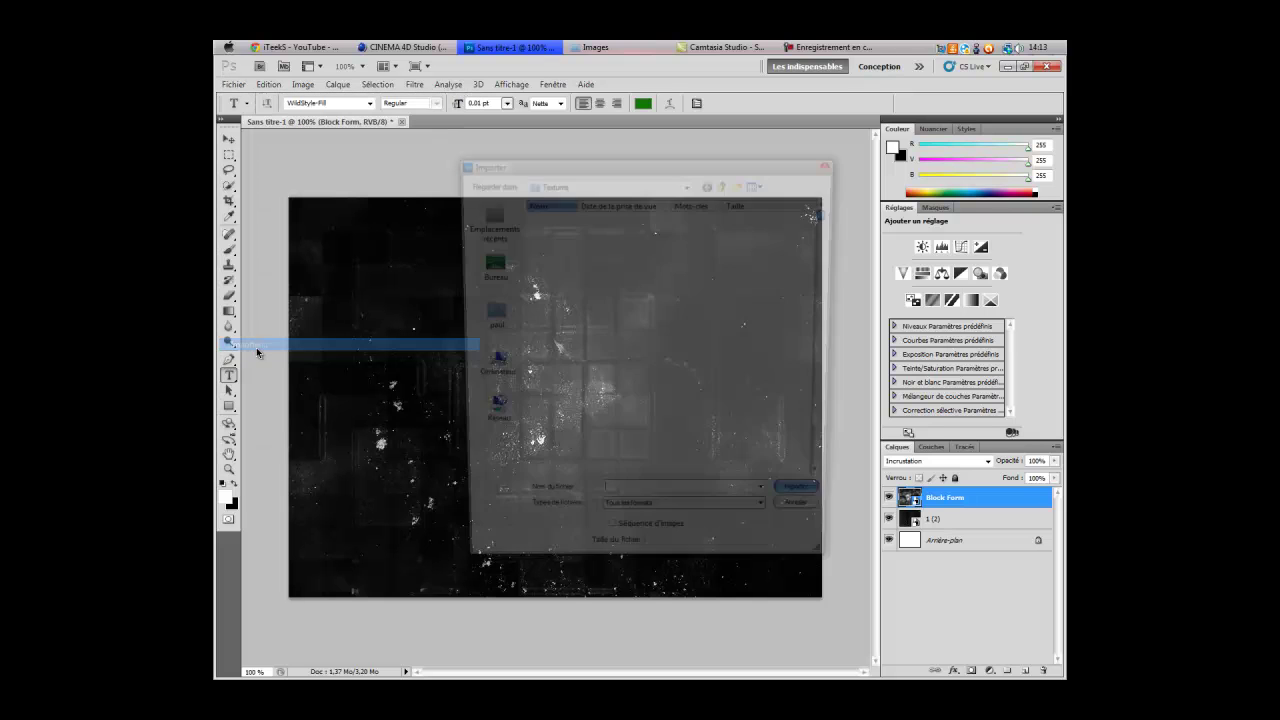
pyautogui.click(487, 265)
pyautogui.click(487, 318)
pyautogui.doubleClick(703, 428)
pyautogui.doubleClick(563, 298)
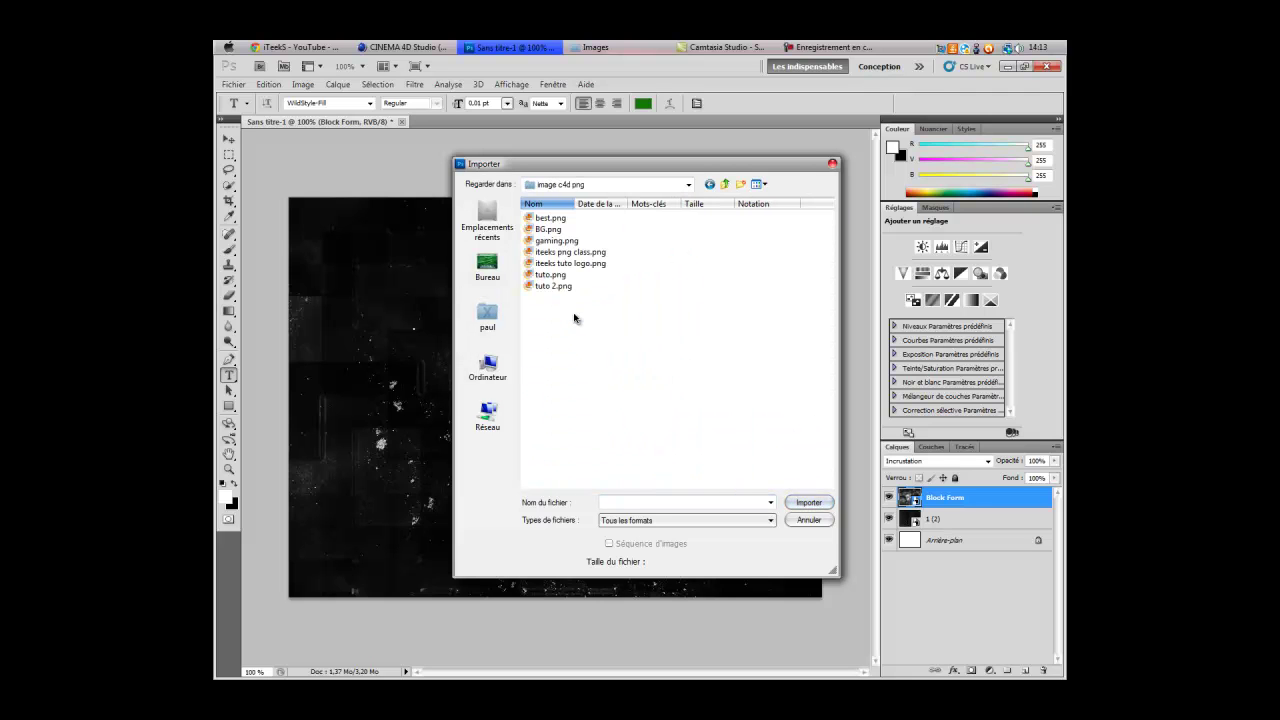
pyautogui.click(552, 275)
pyautogui.click(808, 502)
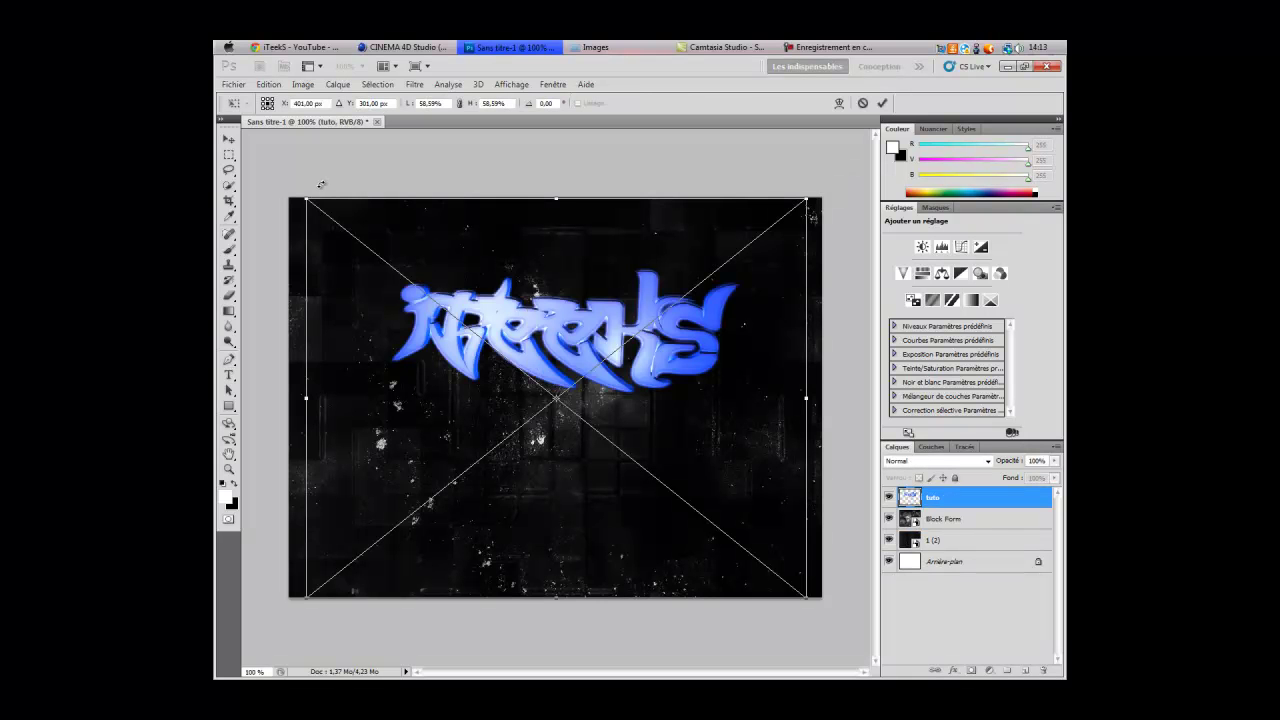
pyautogui.press('Escape')
# Step: Place tuto 2.png from the image c4d png folder, move the lettering slightly down on the canvas, and commit the placement
pyautogui.click(233, 84)
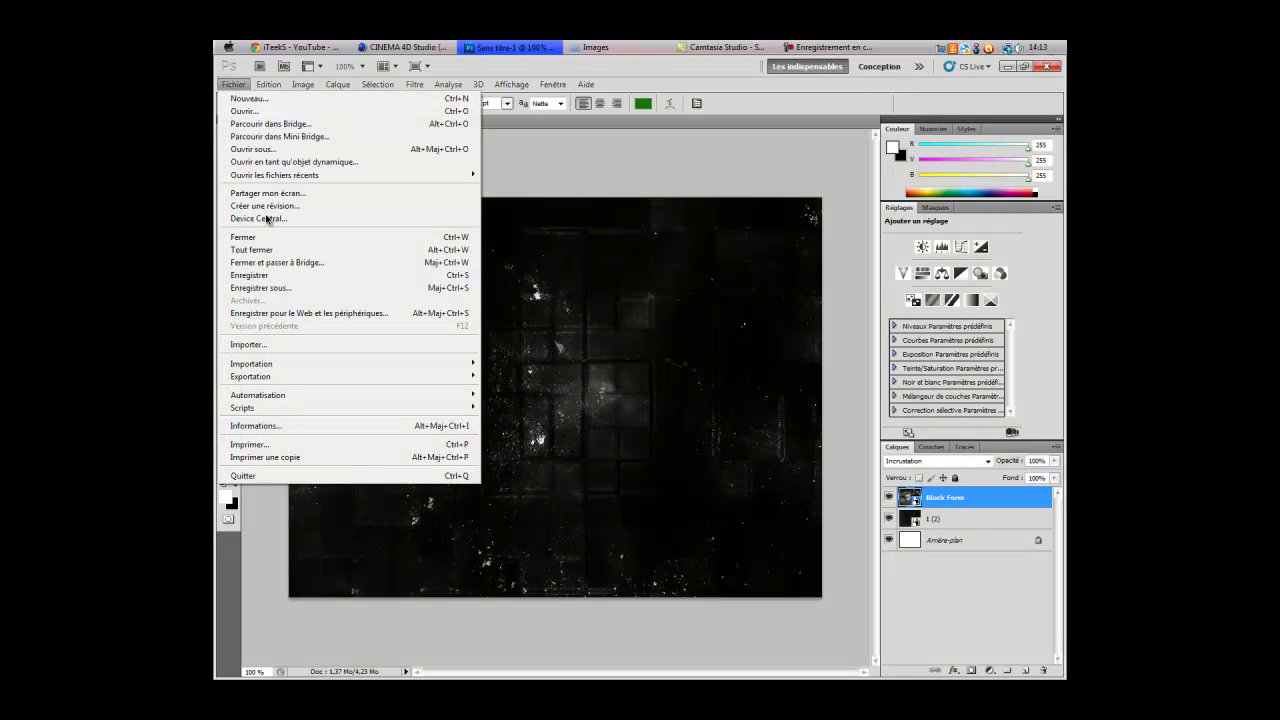
pyautogui.click(248, 346)
pyautogui.doubleClick(576, 296)
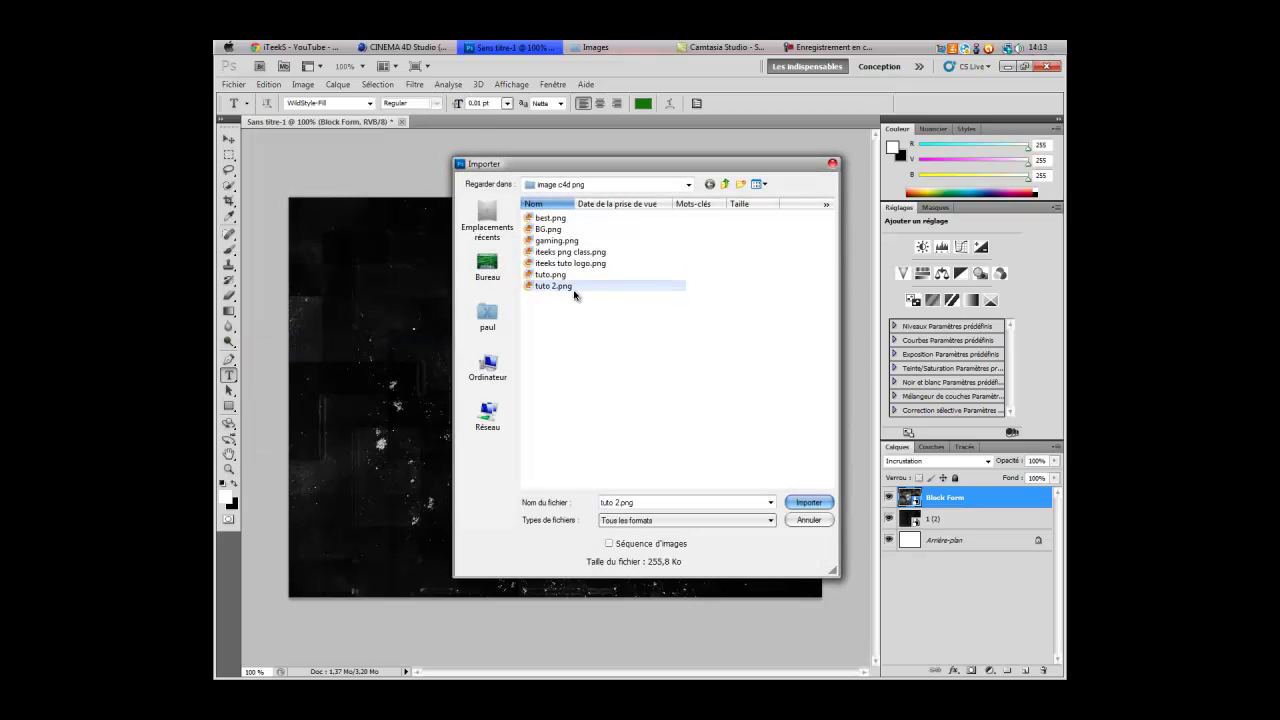
pyautogui.moveTo(558, 401); pyautogui.dragTo(559, 449)
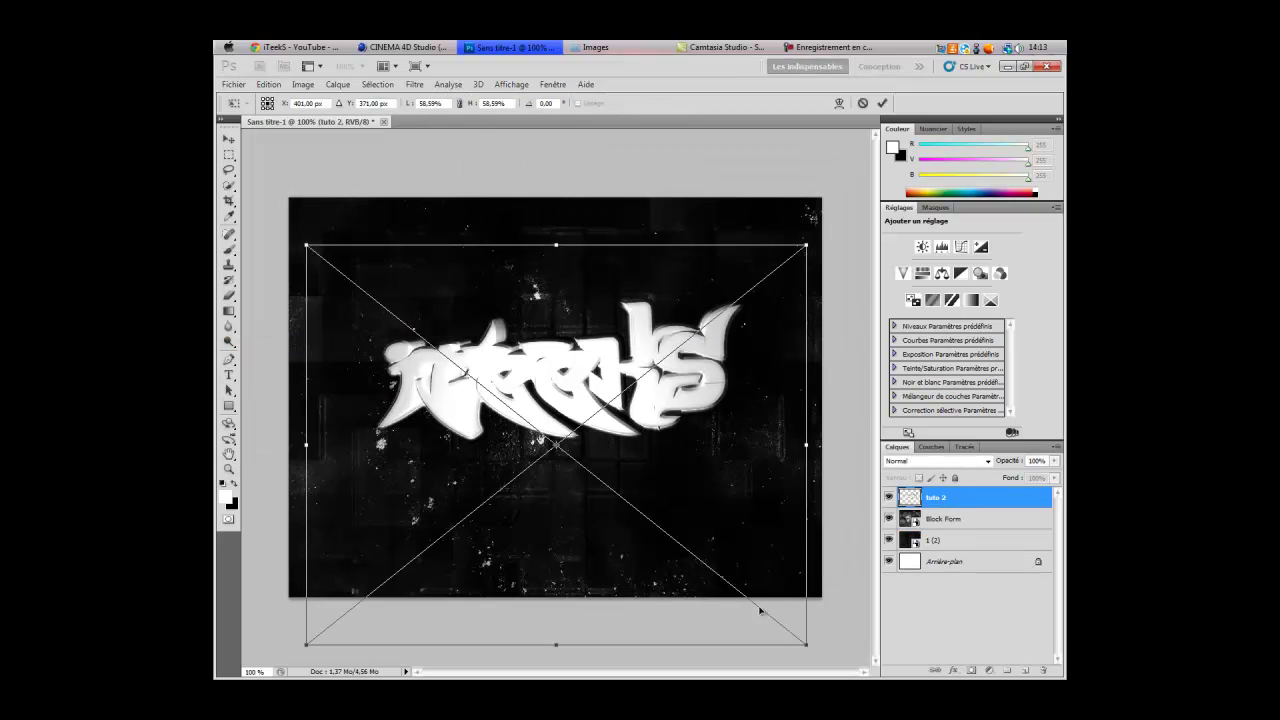
pyautogui.moveTo(809, 647); pyautogui.dragTo(812, 652)
pyautogui.moveTo(556, 375); pyautogui.dragTo(556, 352)
pyautogui.press('Return')
pyautogui.press('t')
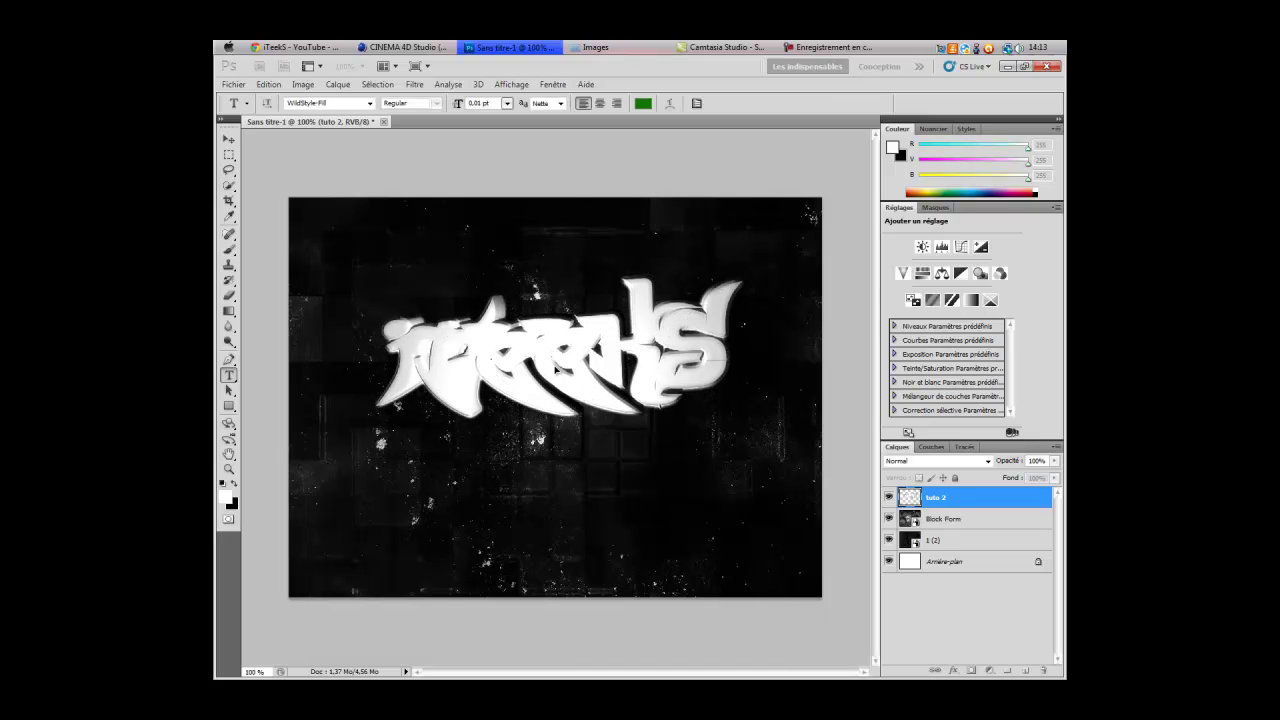
# Step: Place the black splatter texture Damage_04.jpg from the gfx pack Textures folder above the lettering
pyautogui.click(236, 88)
pyautogui.click(288, 341)
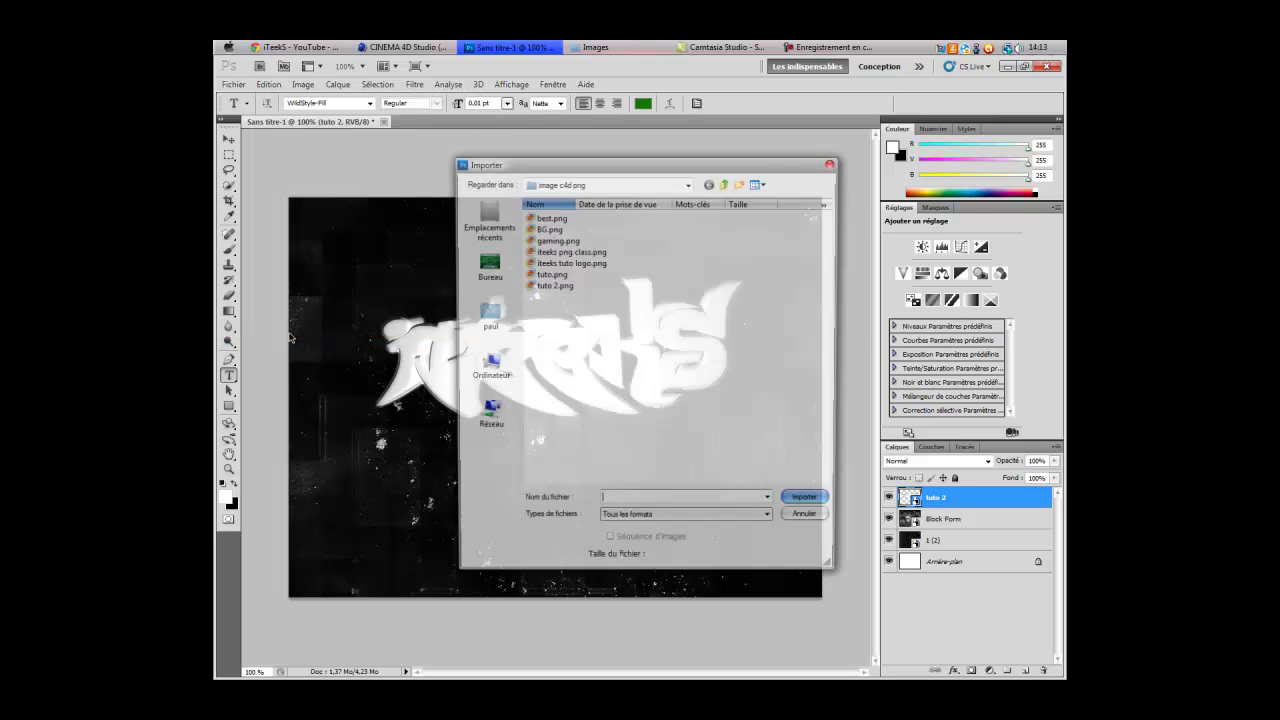
pyautogui.click(488, 266)
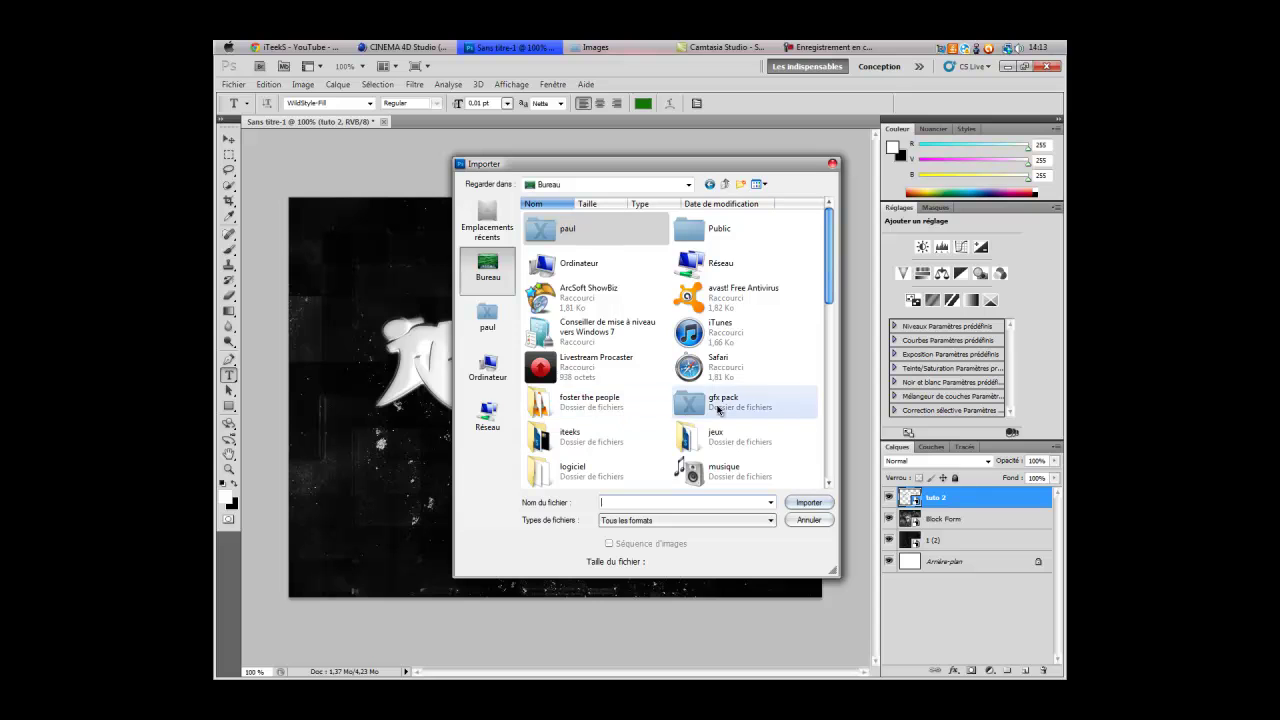
pyautogui.doubleClick(712, 405)
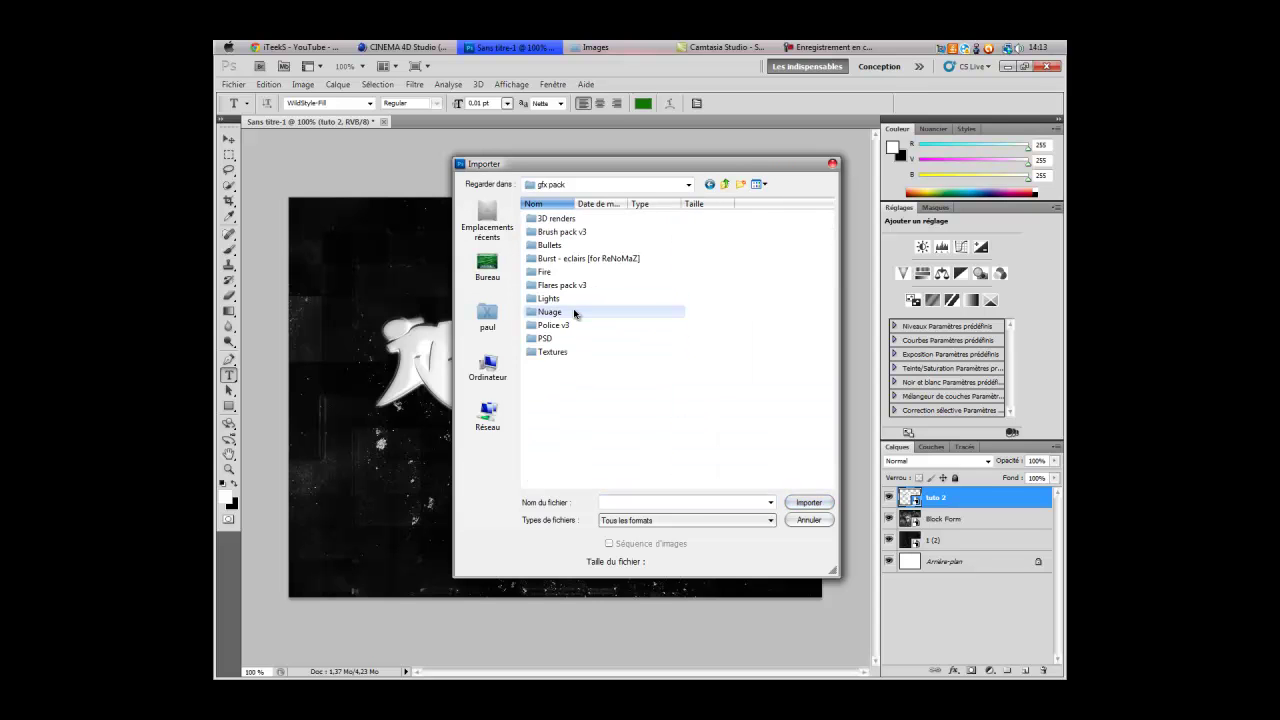
pyautogui.doubleClick(570, 352)
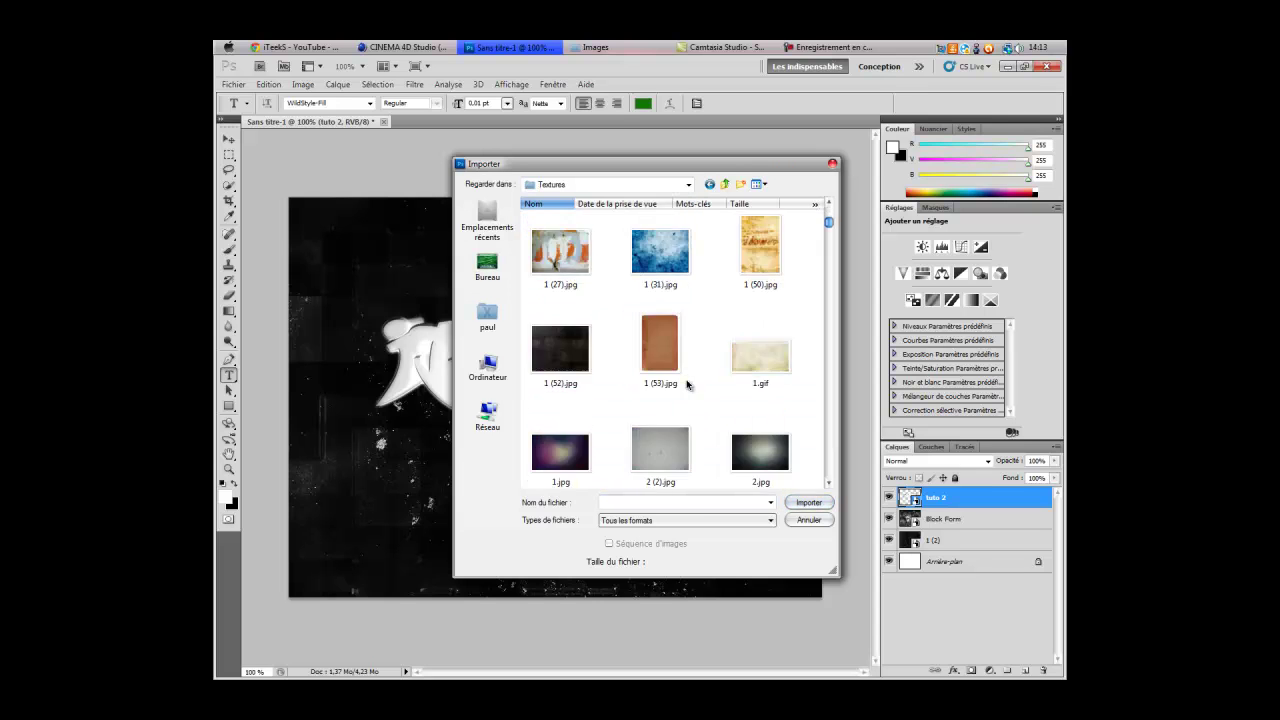
pyautogui.scroll(-5, 691, 382)
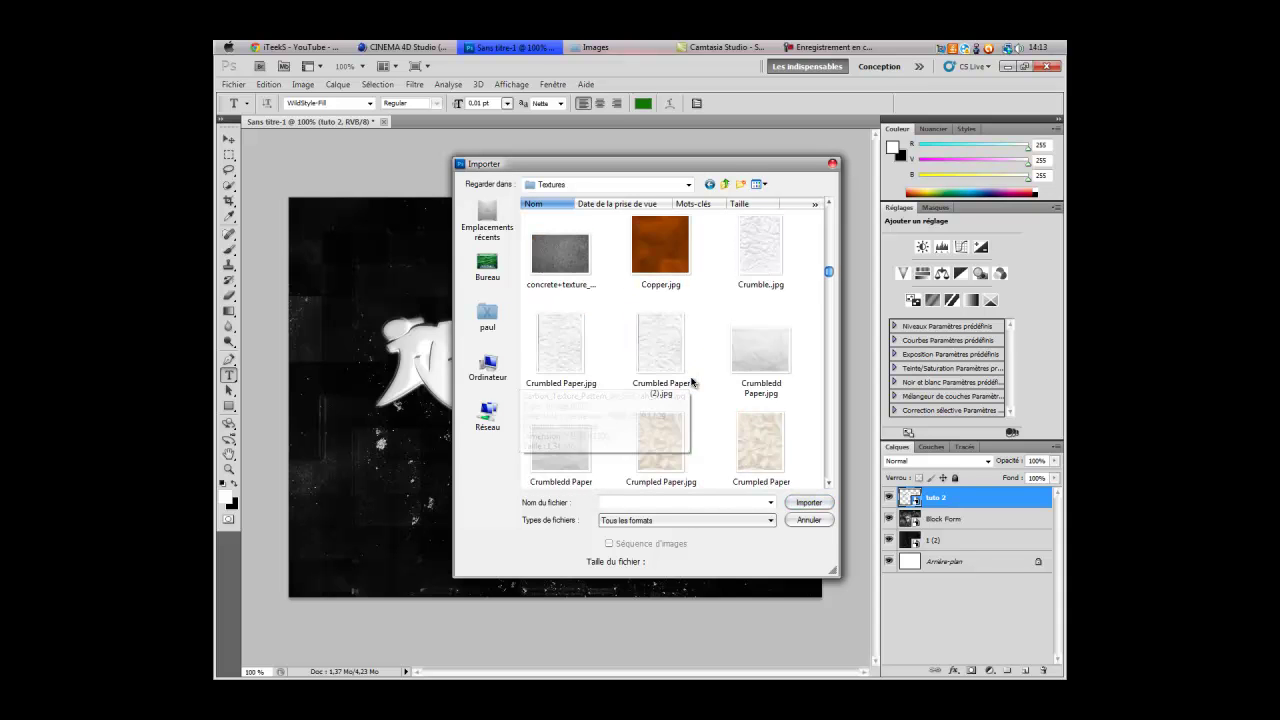
pyautogui.scroll(-5, 691, 382)
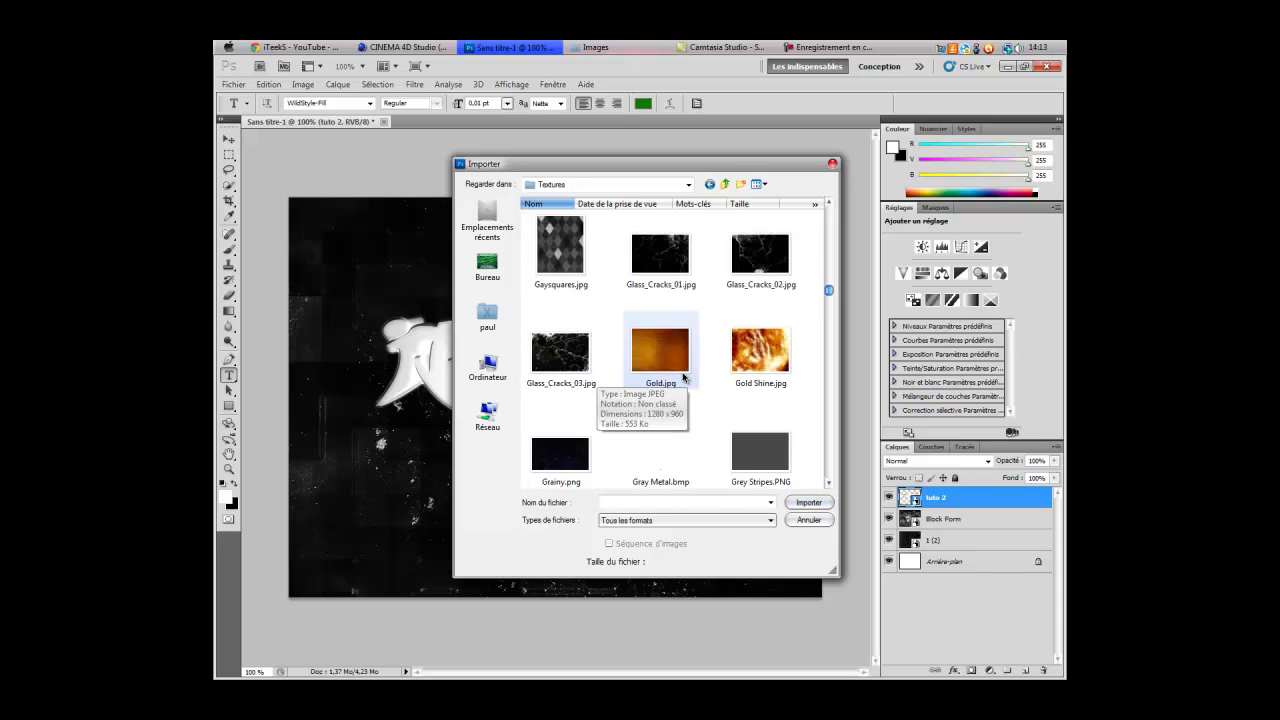
pyautogui.scroll(-3, 683, 377)
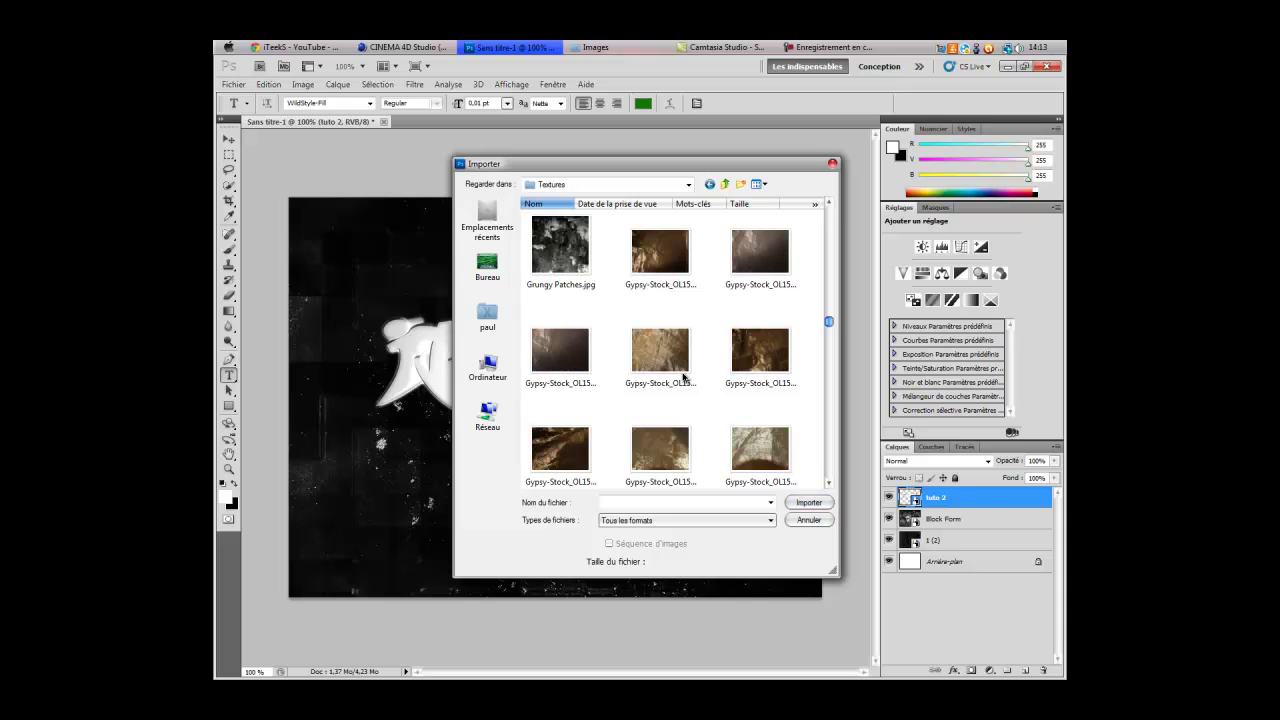
pyautogui.scroll(6, 683, 377)
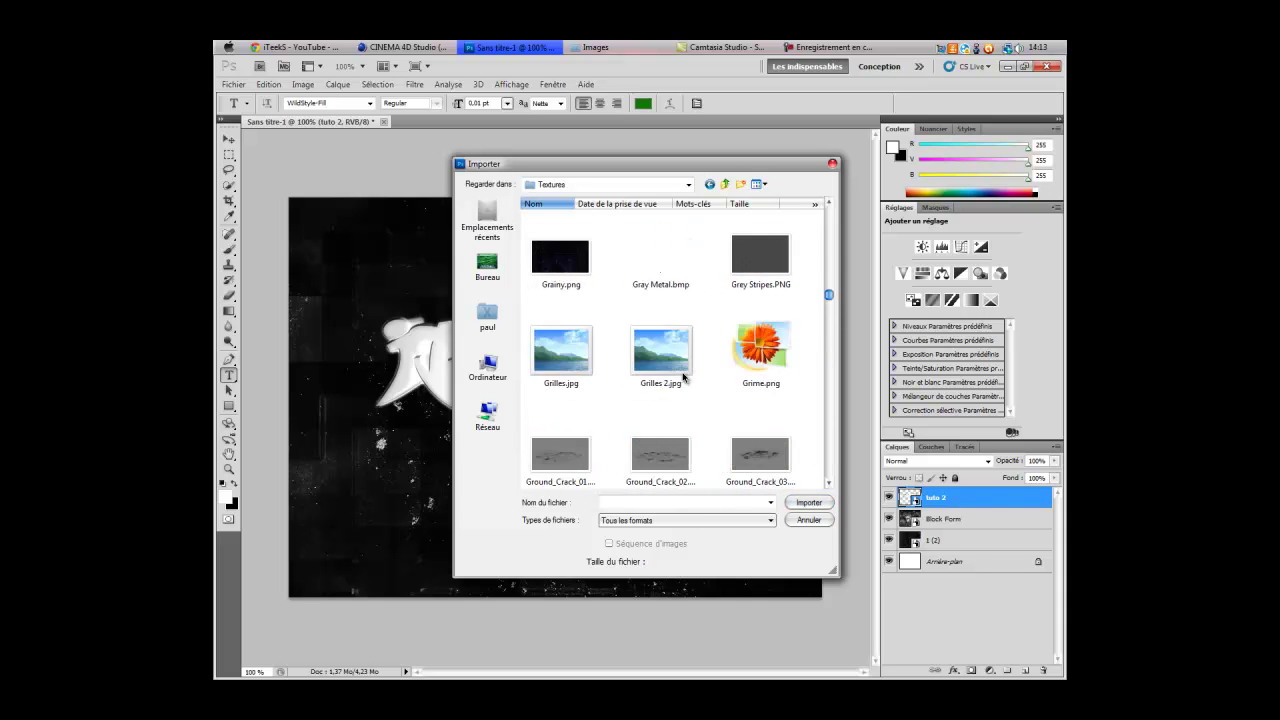
pyautogui.scroll(2, 683, 377)
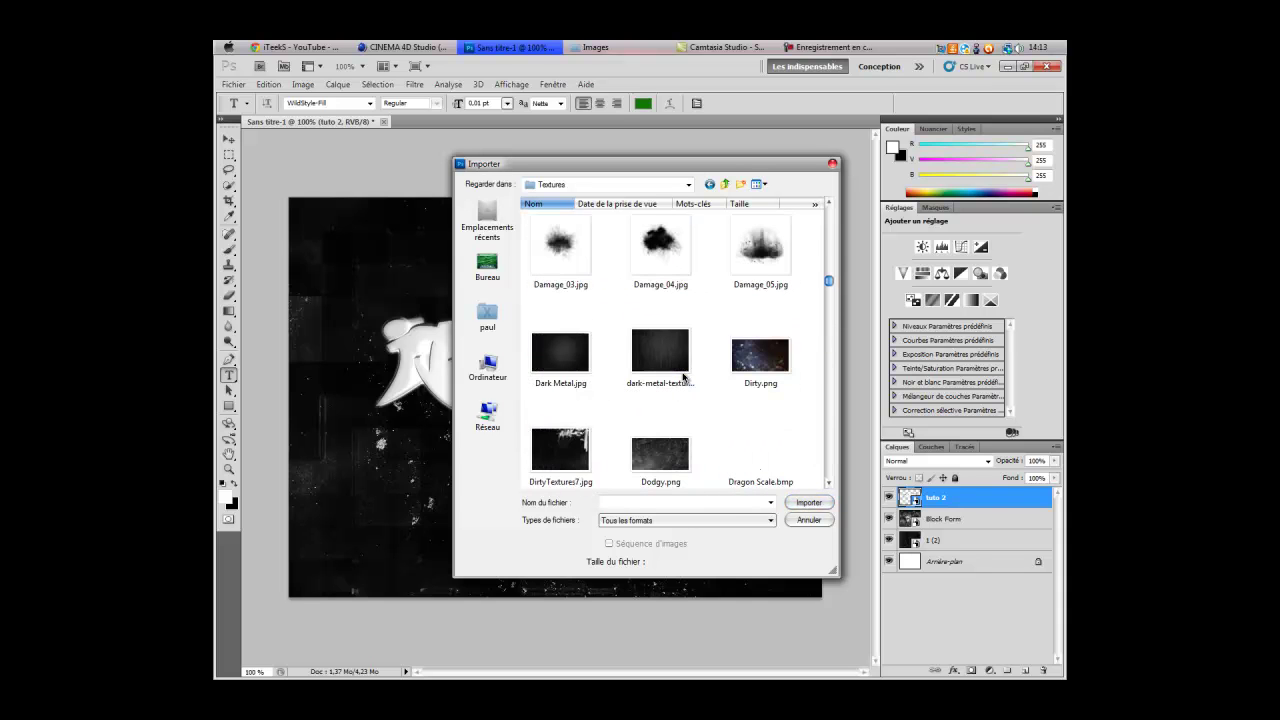
pyautogui.scroll(2, 683, 377)
pyautogui.doubleClick(660, 442)
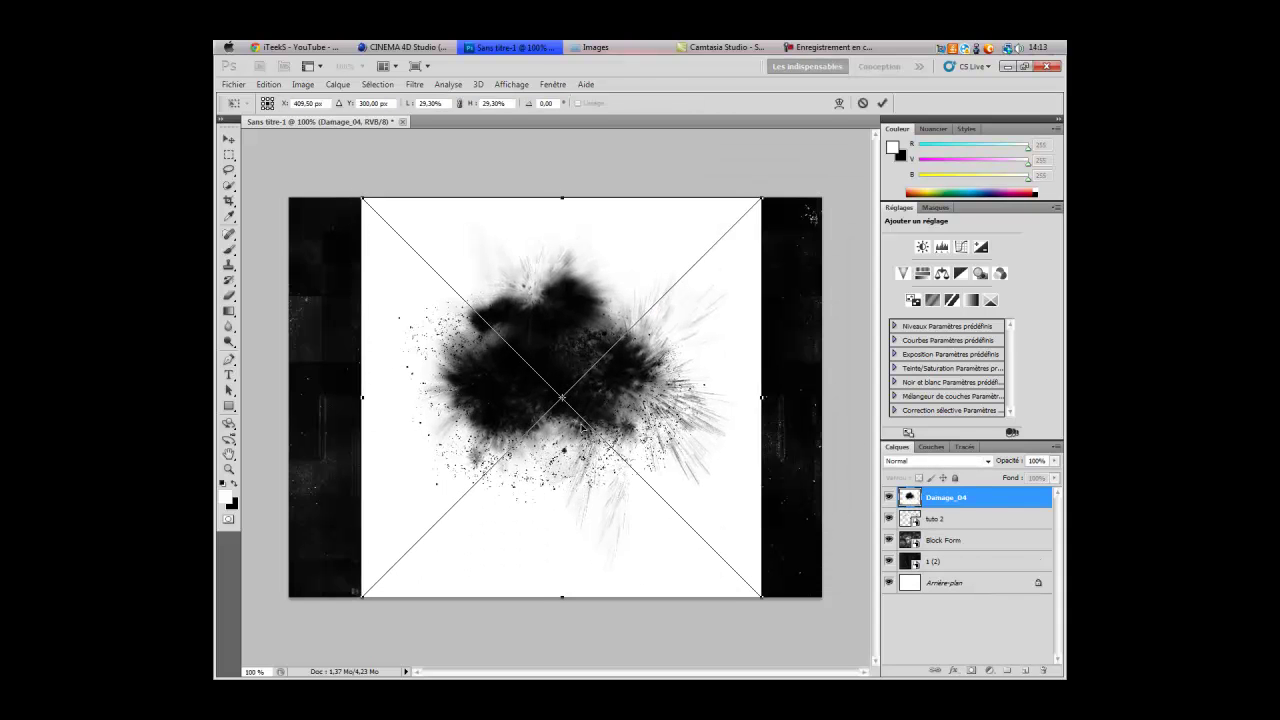
# Step: Set the Damage_04 layer to Incrustation blending, stretch it to about 39% wide by 30% high across the canvas, and commit the placement
pyautogui.click(945, 461)
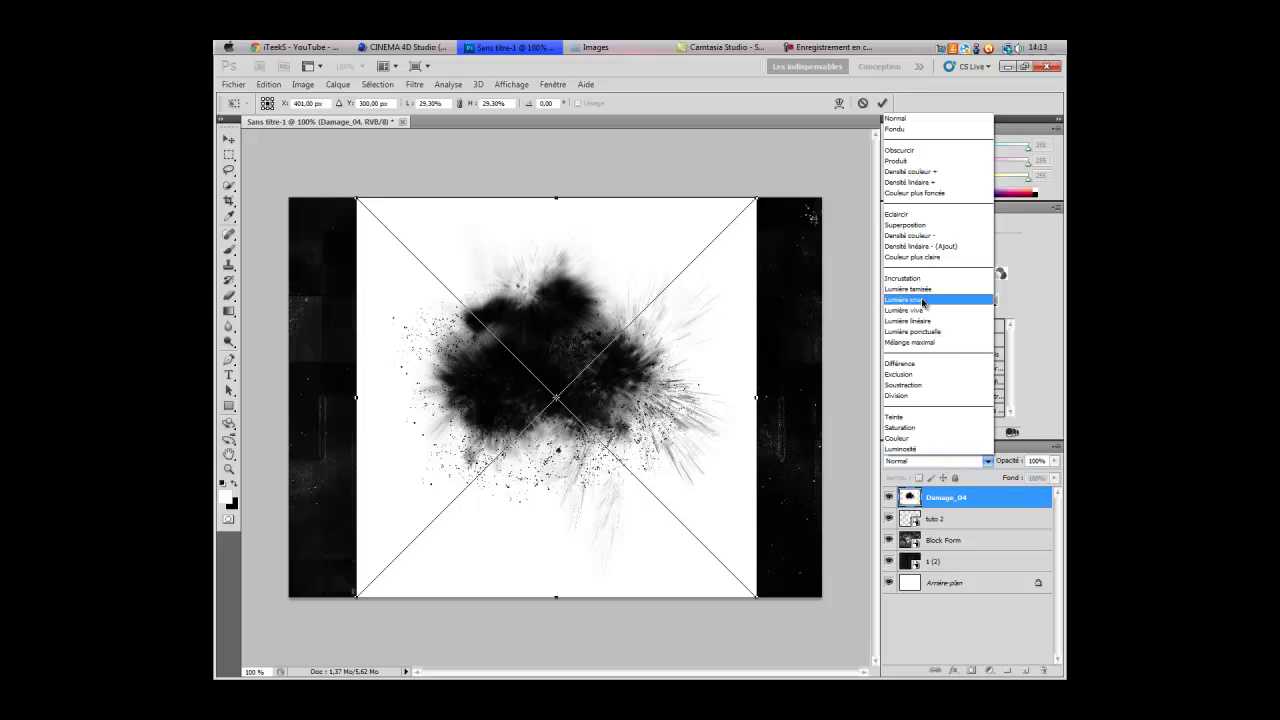
pyautogui.click(912, 278)
pyautogui.moveTo(556, 398); pyautogui.dragTo(556, 407)
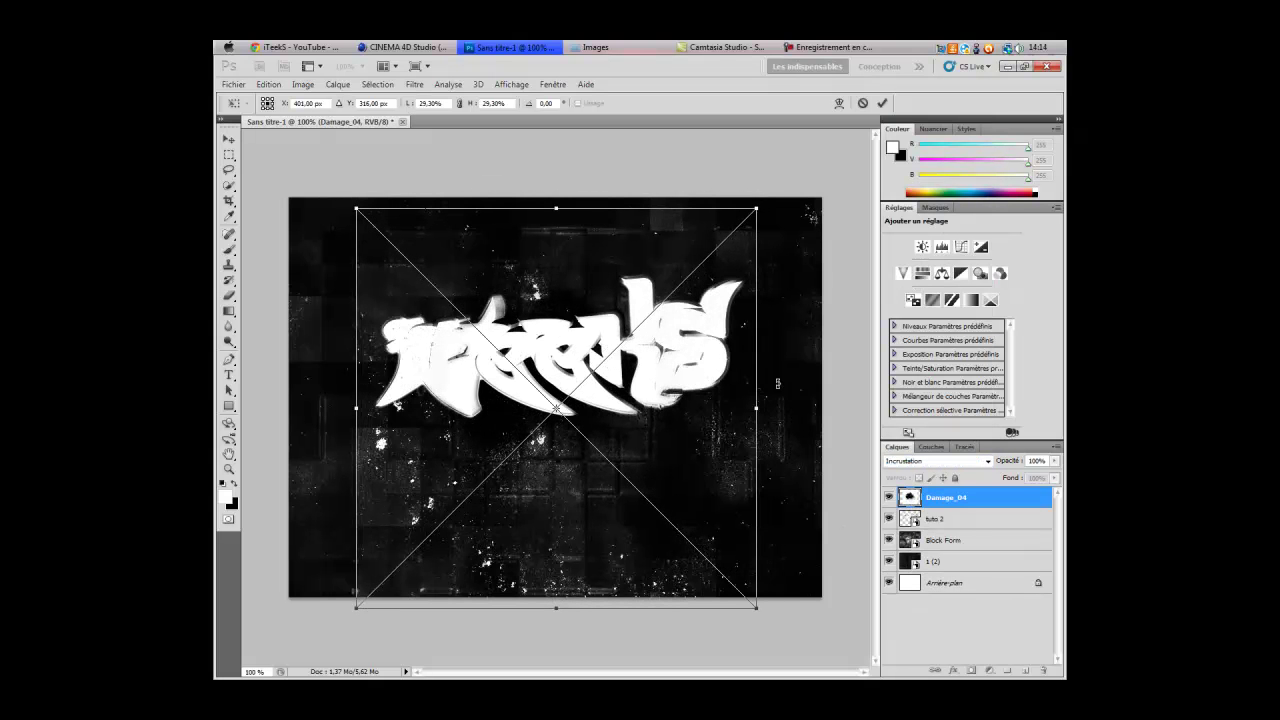
pyautogui.moveTo(757, 411); pyautogui.dragTo(793, 410)
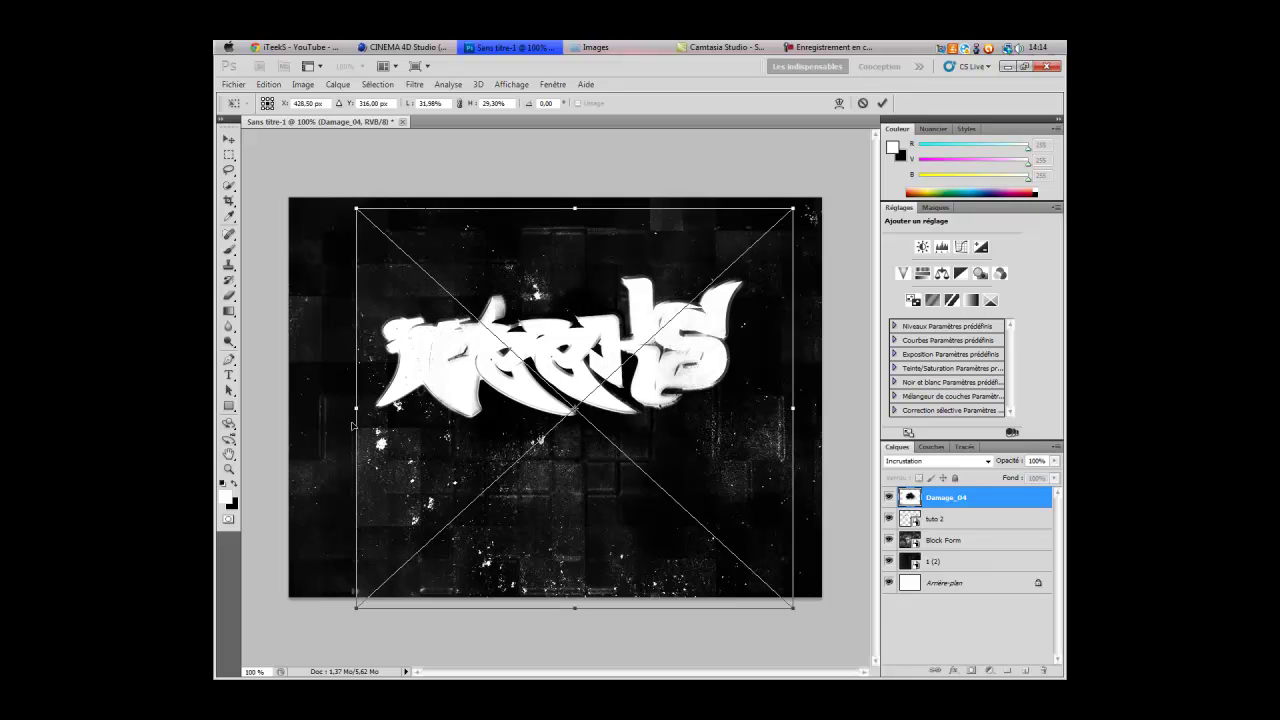
pyautogui.moveTo(354, 407); pyautogui.dragTo(287, 407)
pyautogui.moveTo(541, 207); pyautogui.dragTo(543, 200)
pyautogui.moveTo(793, 402); pyautogui.dragTo(824, 404)
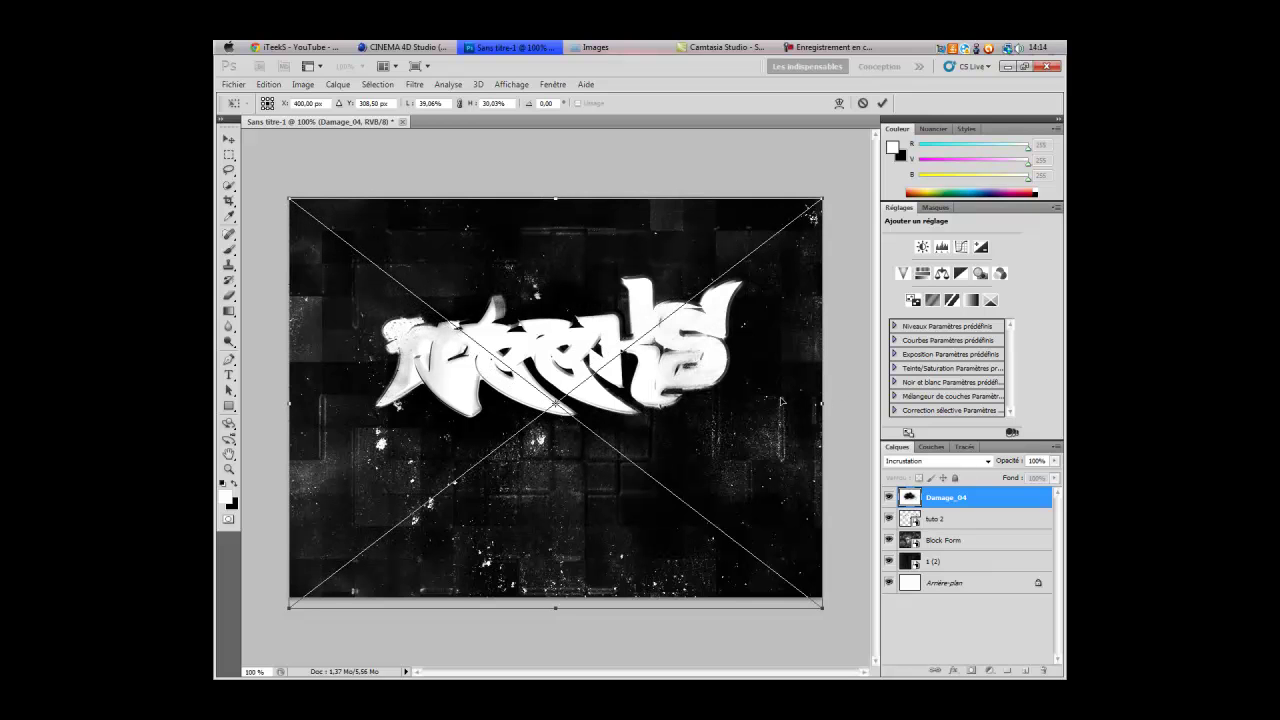
pyautogui.press('Return')
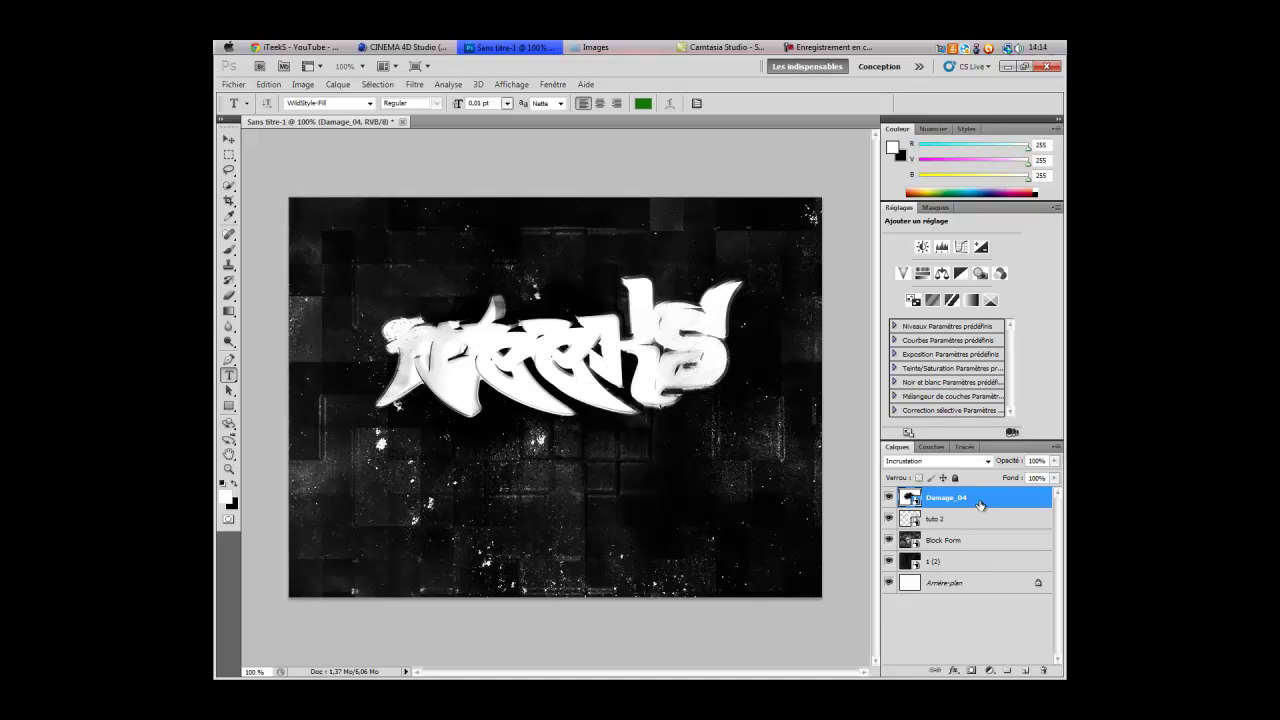
# Step: Place the bullet-hole texture Concrete_Hole_01.png from the gfx pack Textures folder above the Damage_04 layer
pyautogui.click(233, 84)
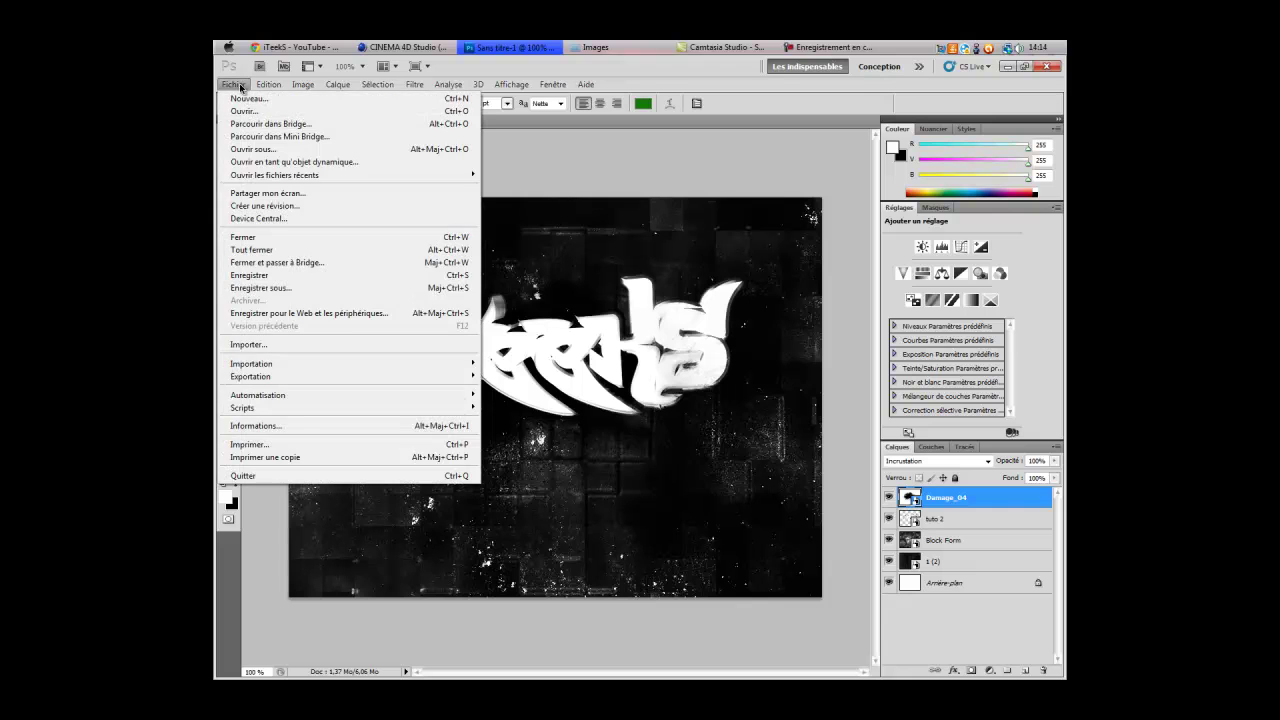
pyautogui.click(250, 345)
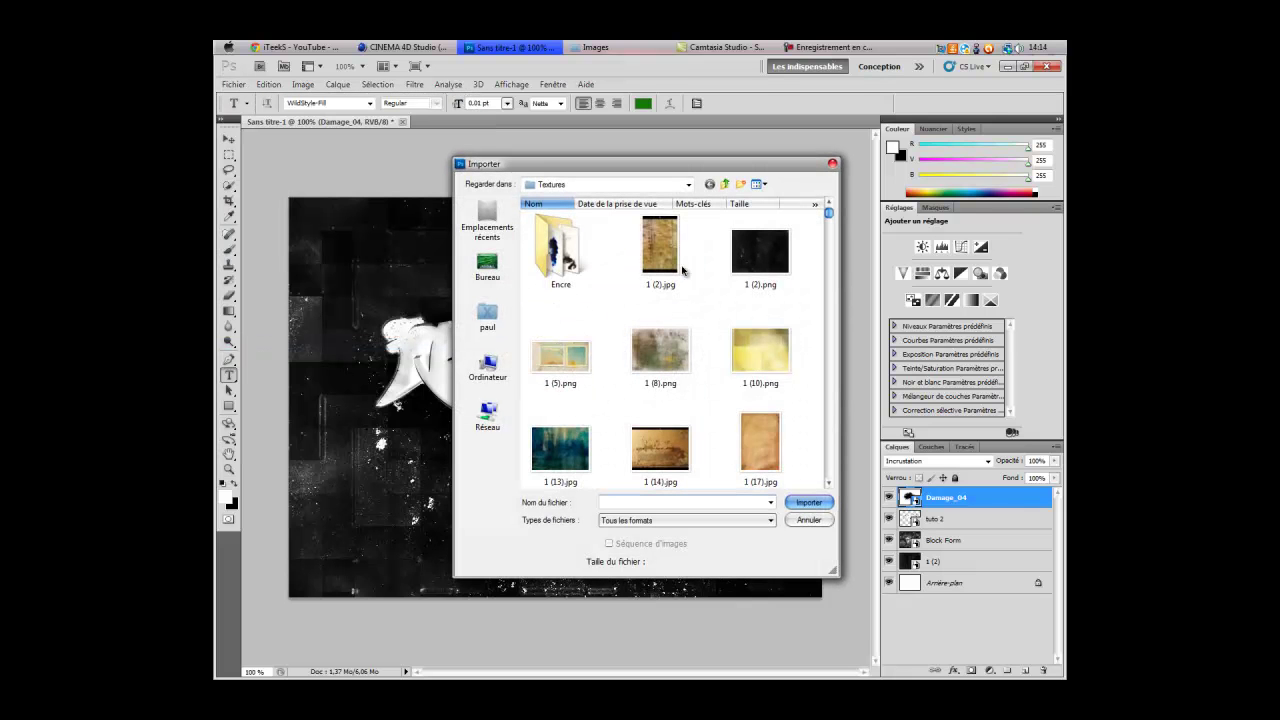
pyautogui.click(484, 275)
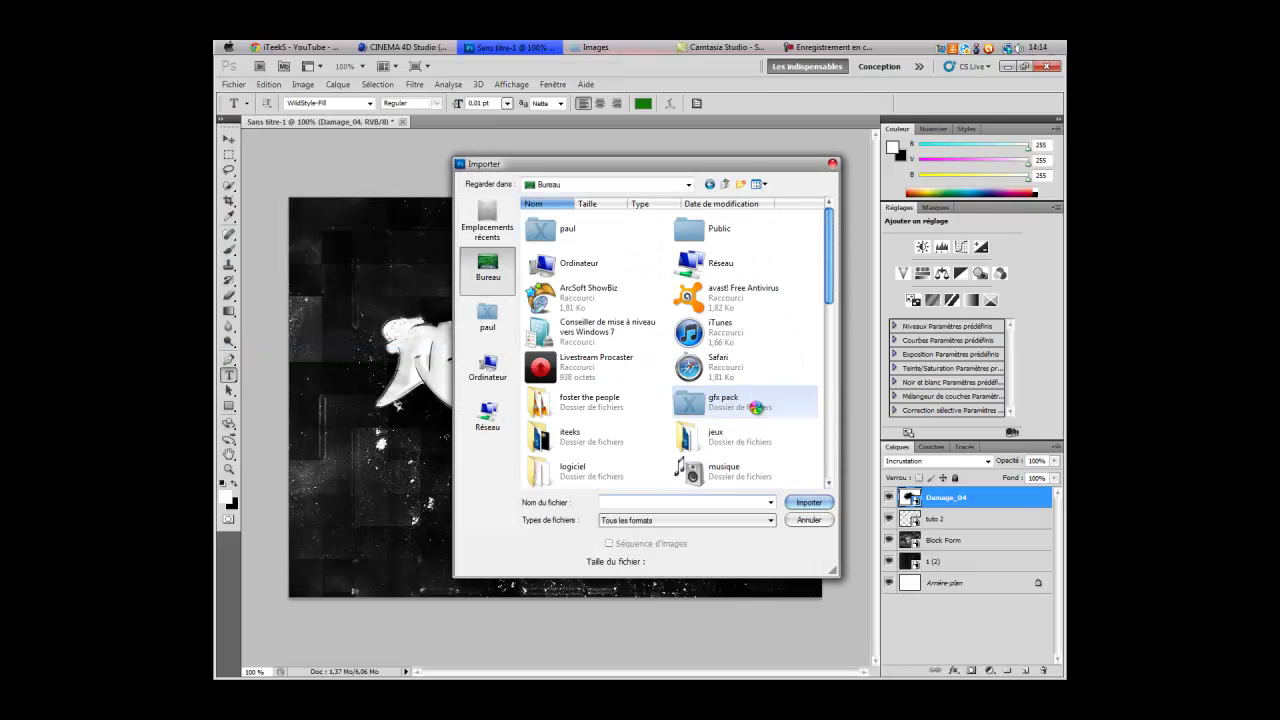
pyautogui.doubleClick(686, 372)
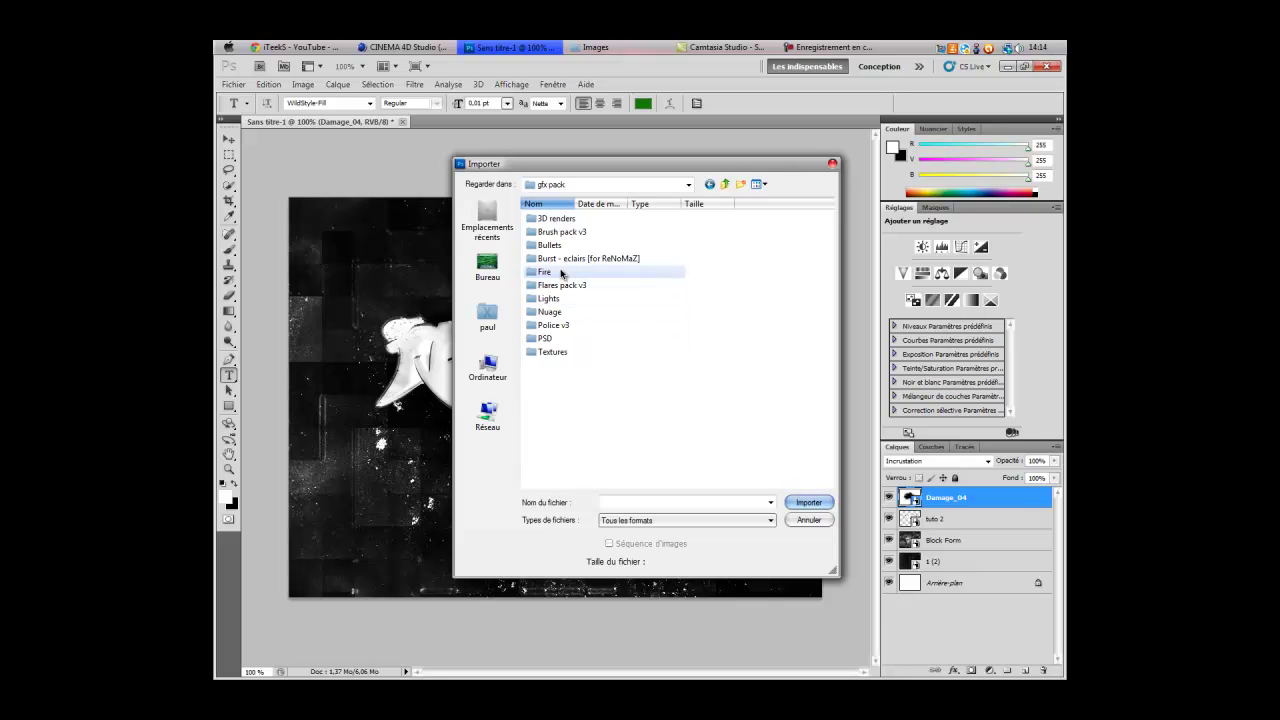
pyautogui.doubleClick(580, 353)
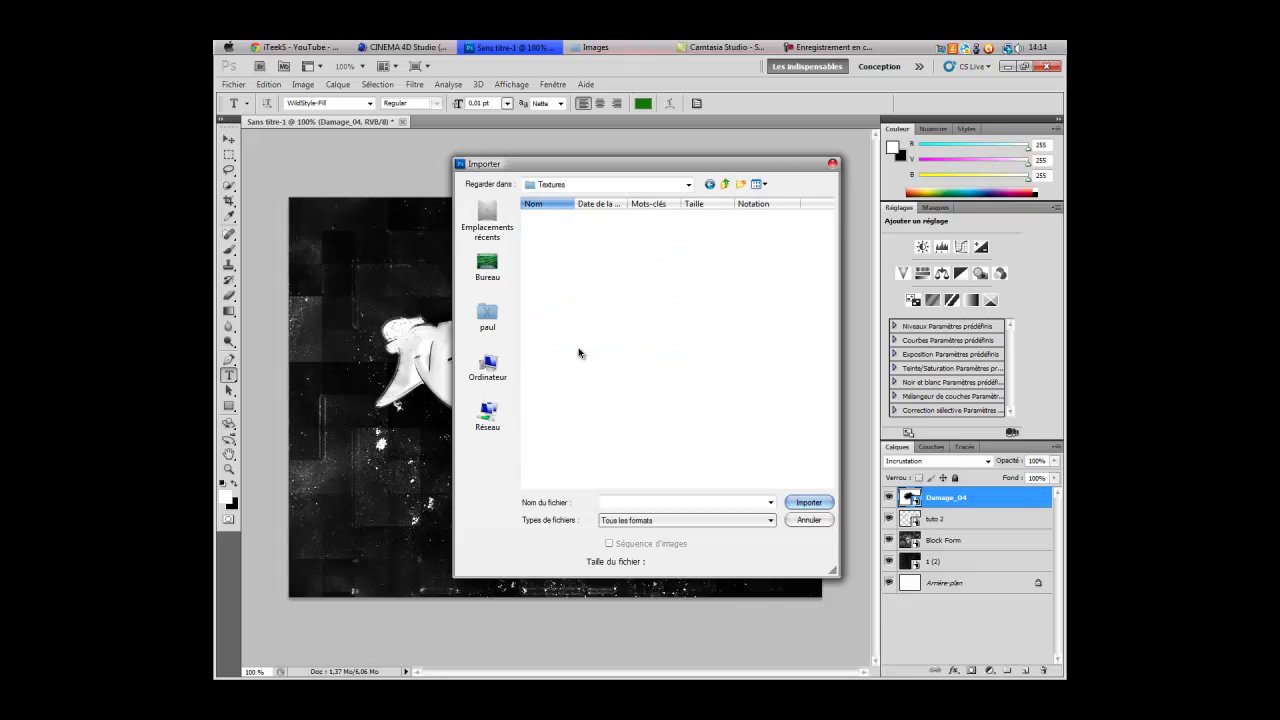
pyautogui.scroll(-10, 677, 383)
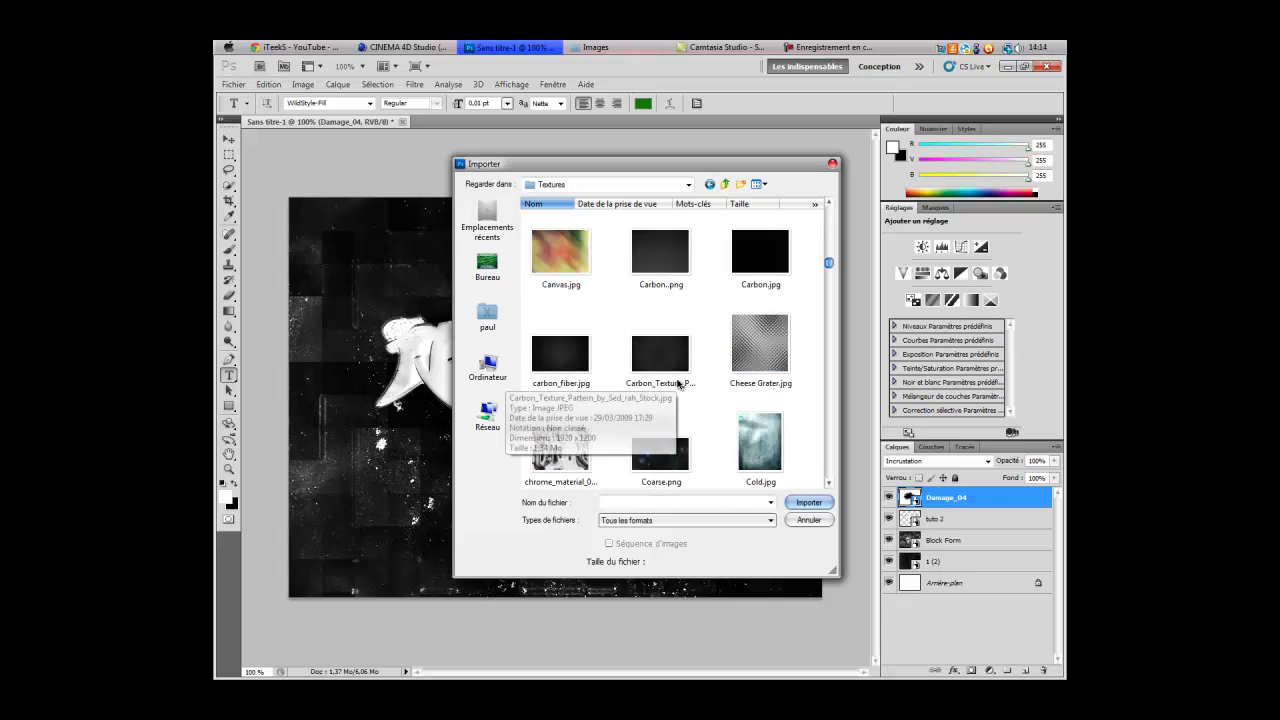
pyautogui.scroll(2, 677, 383)
pyautogui.doubleClick(660, 350)
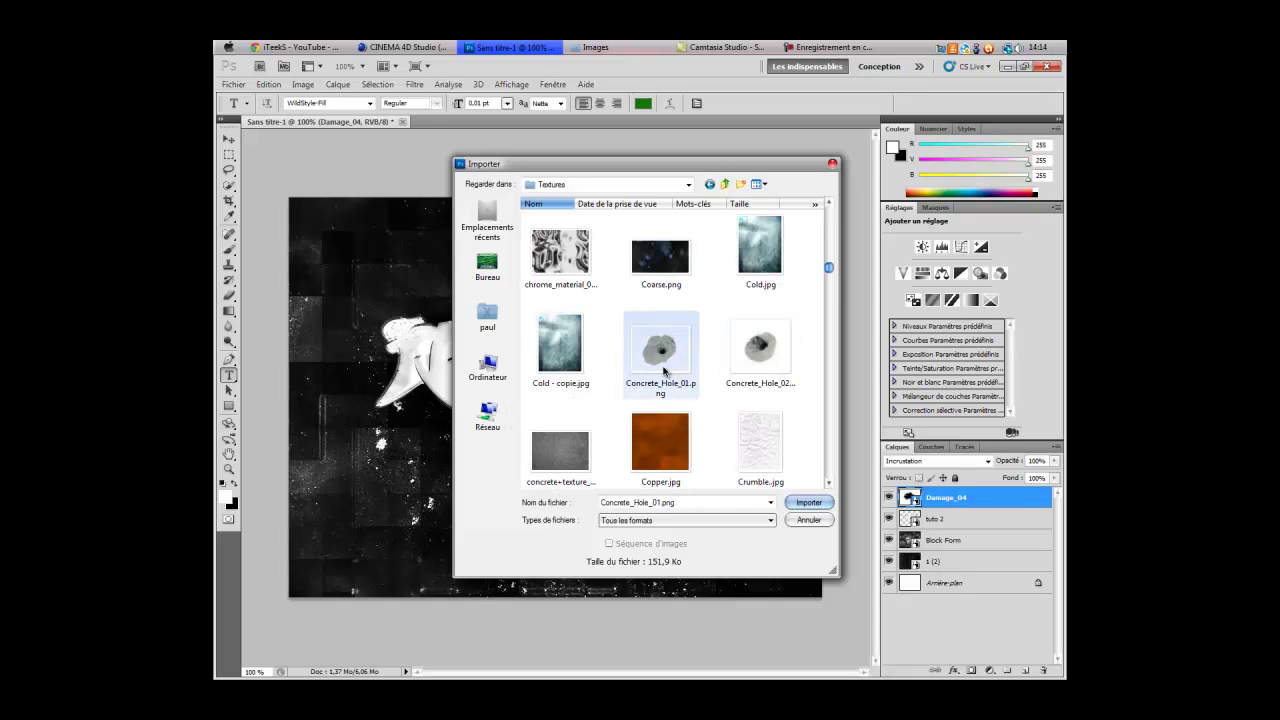
# Step: Move the concrete hole to the canvas's upper-left corner, set its layer to Incrustation blending, and commit the placement
pyautogui.moveTo(548, 403); pyautogui.dragTo(342, 259)
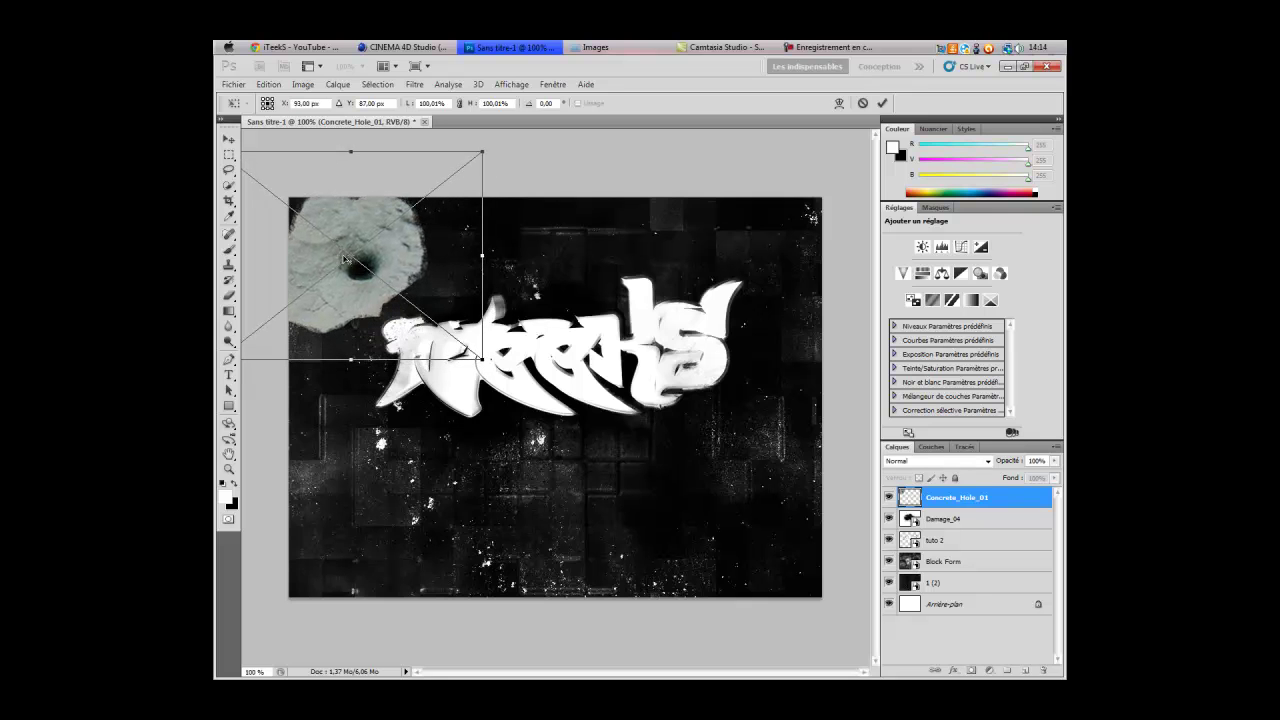
pyautogui.click(945, 461)
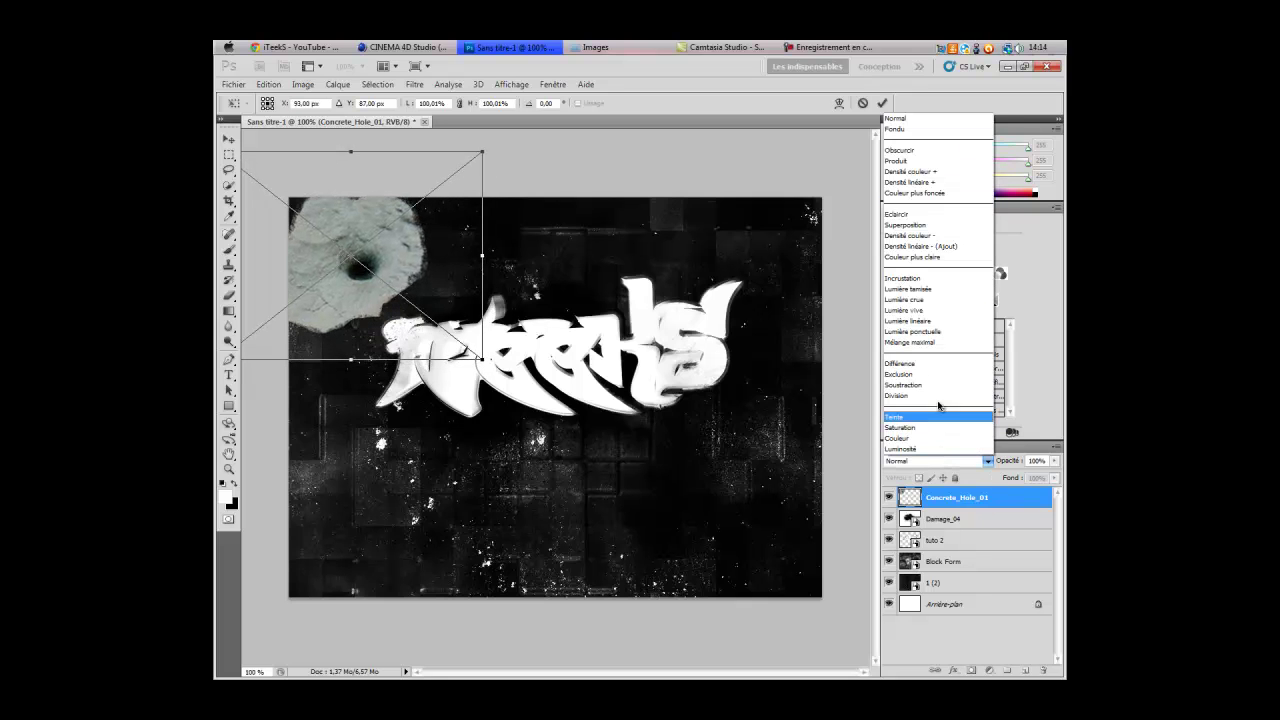
pyautogui.click(920, 276)
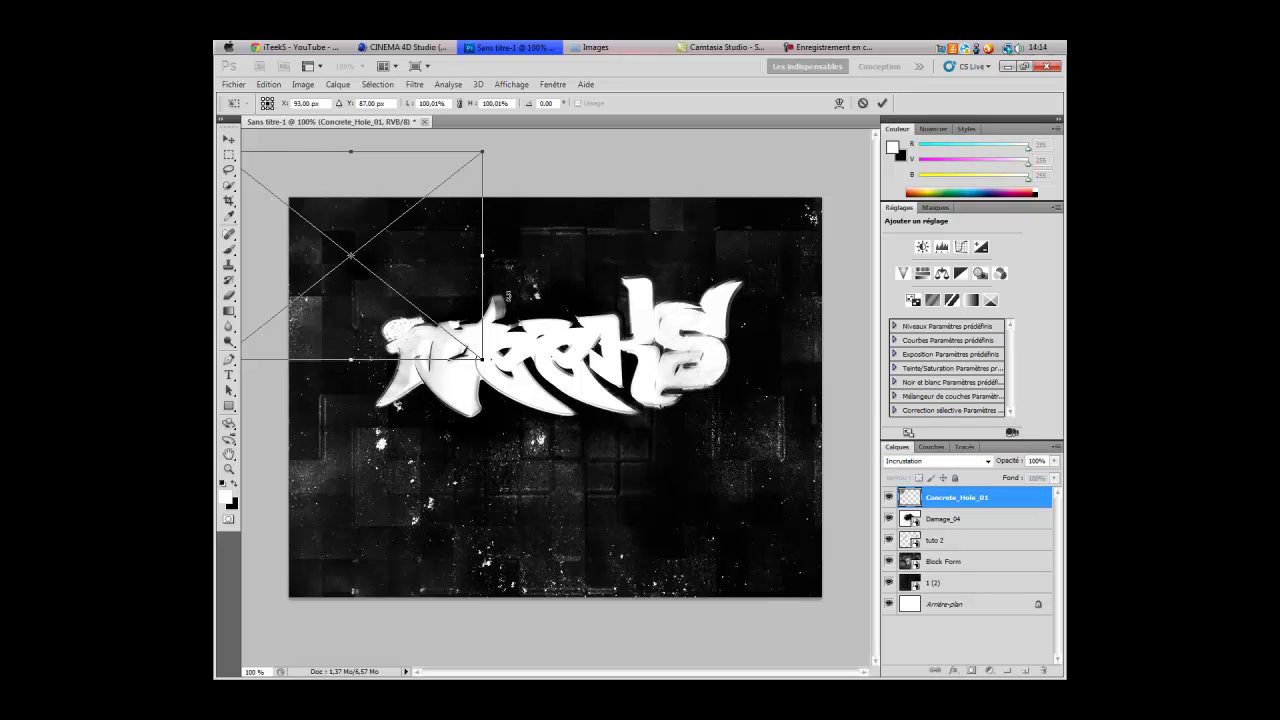
pyautogui.moveTo(372, 277)
pyautogui.mouseDown()
pyautogui.moveTo(358, 279)
pyautogui.moveTo(418, 282)
pyautogui.moveTo(370, 284)
pyautogui.mouseUp()
pyautogui.press('t')
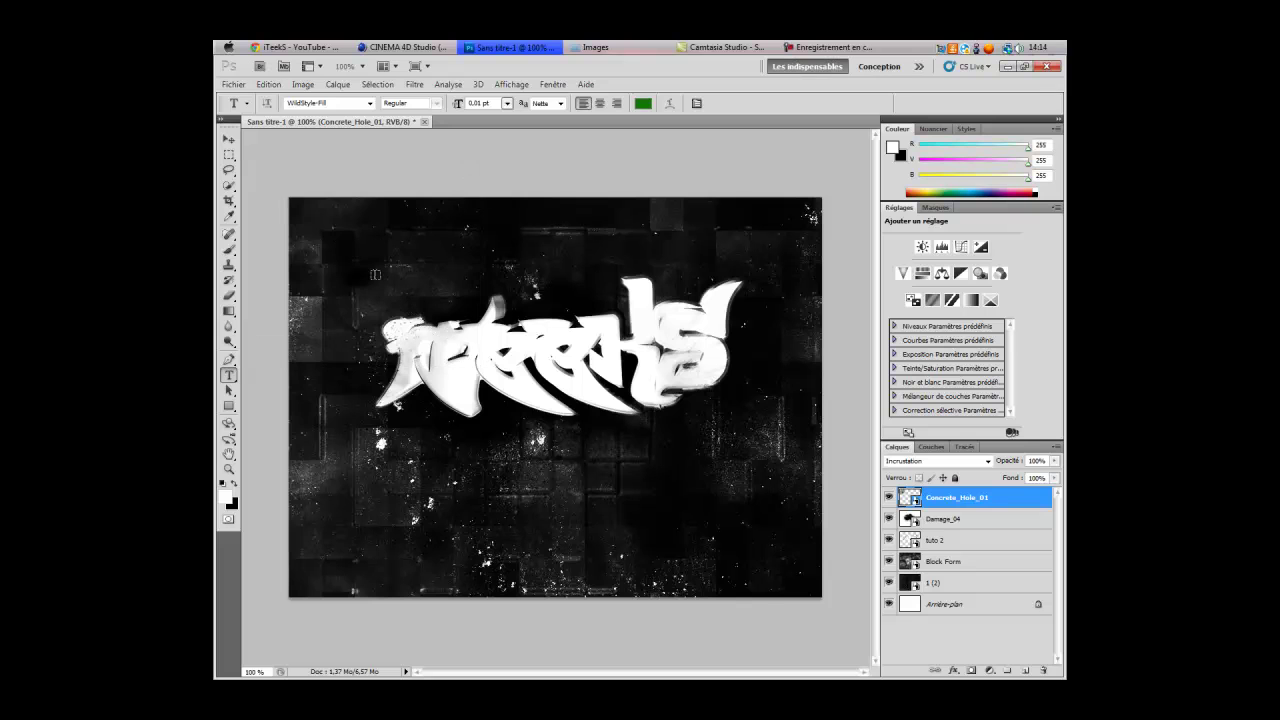
pyautogui.click(226, 86)
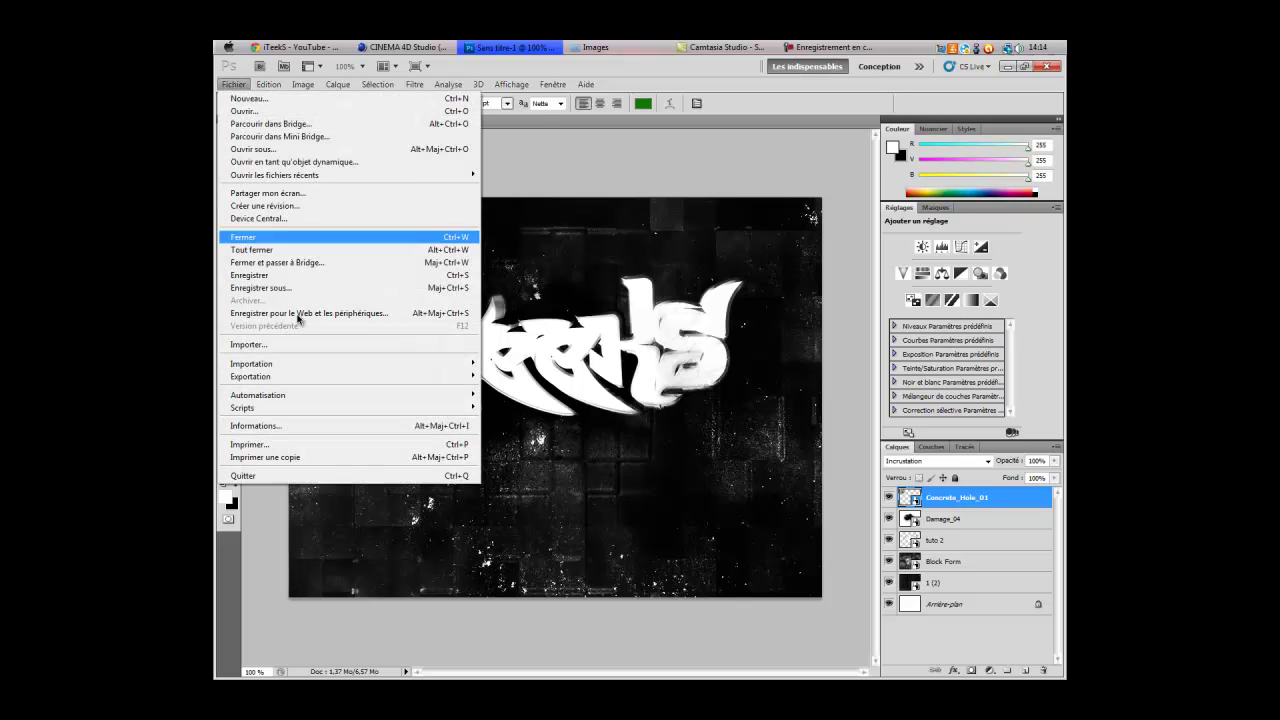
pyautogui.click(262, 346)
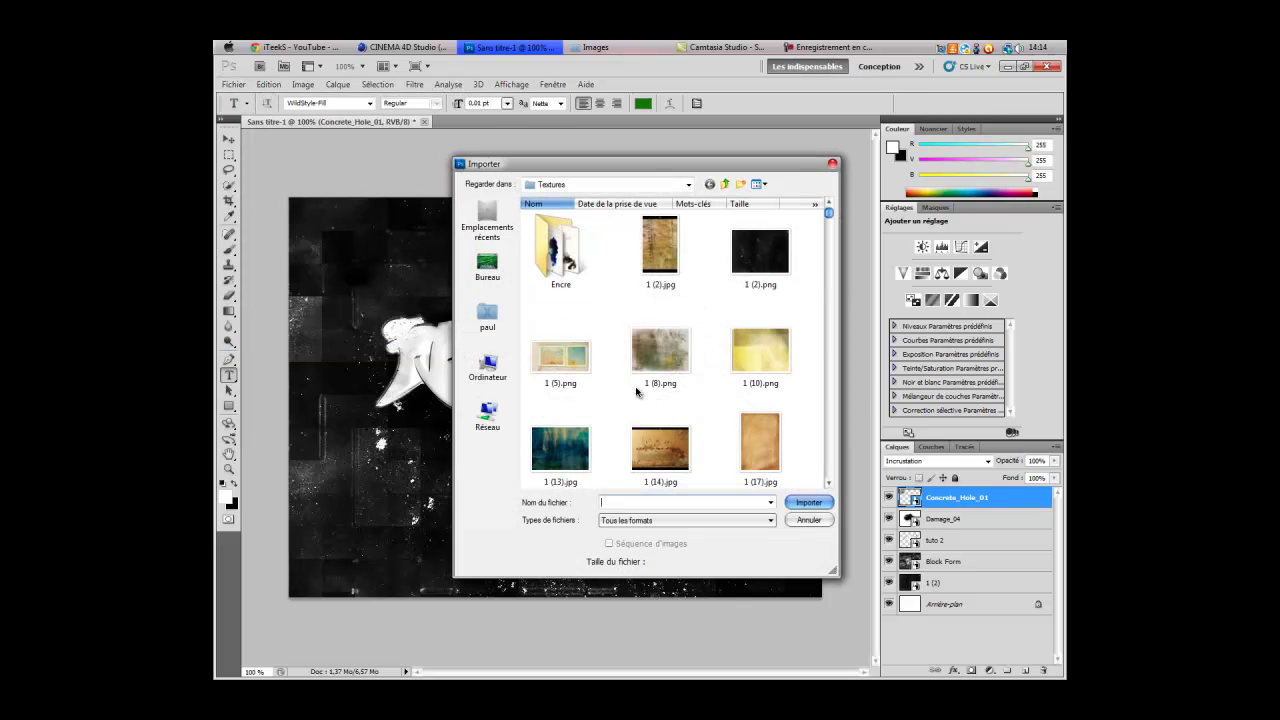
pyautogui.scroll(-5, 822, 275)
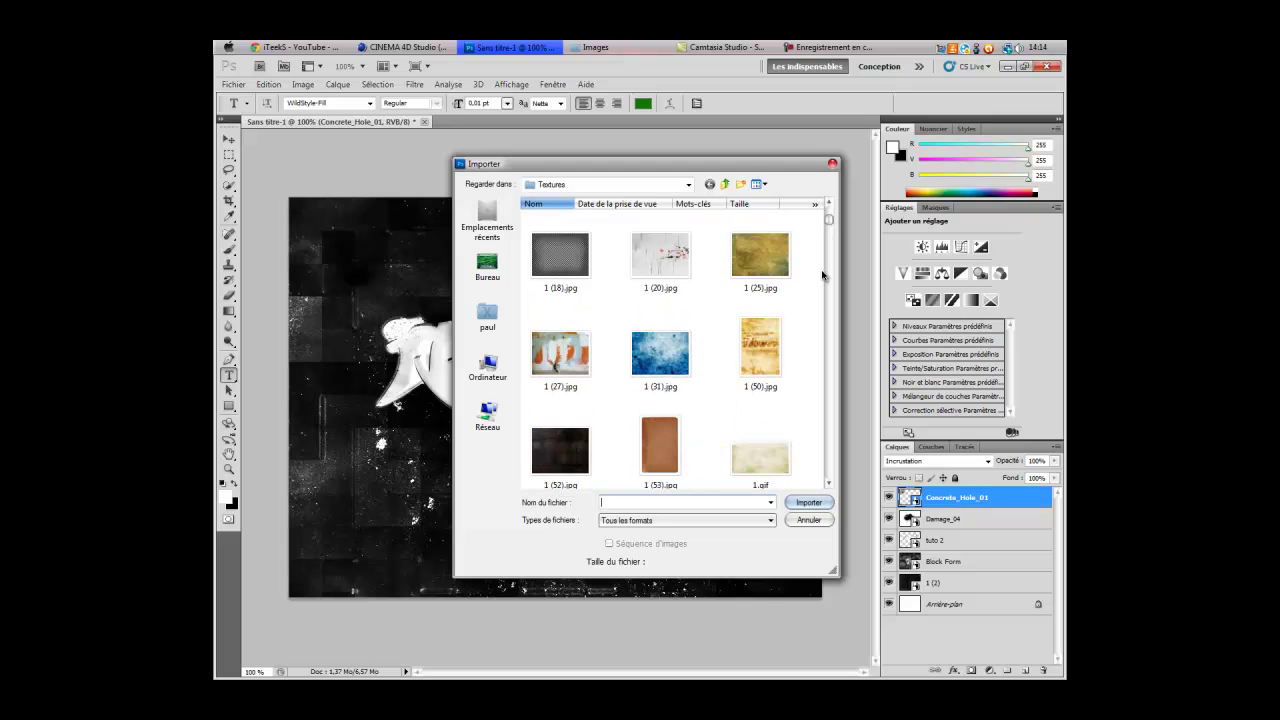
pyautogui.click(487, 316)
pyautogui.click(487, 268)
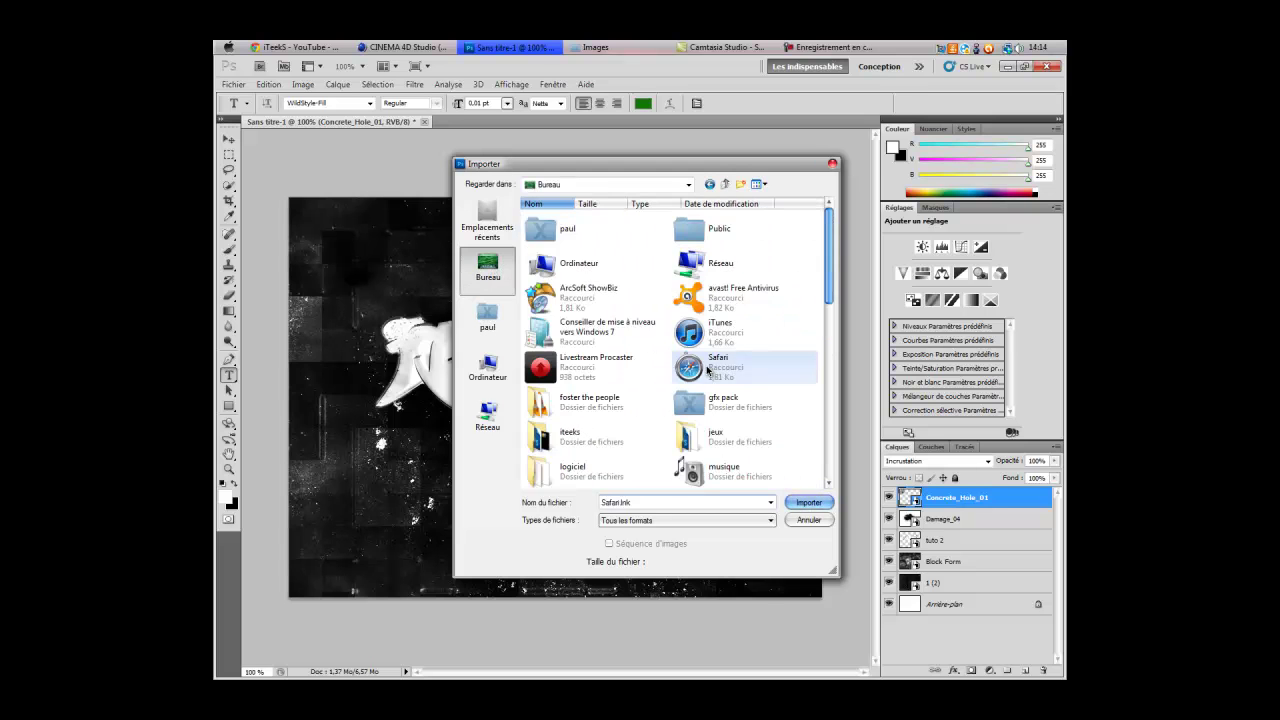
pyautogui.doubleClick(700, 368)
# Step: Place the blue lens-flare image 1_00000 from the gfx pack's Flares pack v3 folder above the concrete hole layer
pyautogui.click(229, 85)
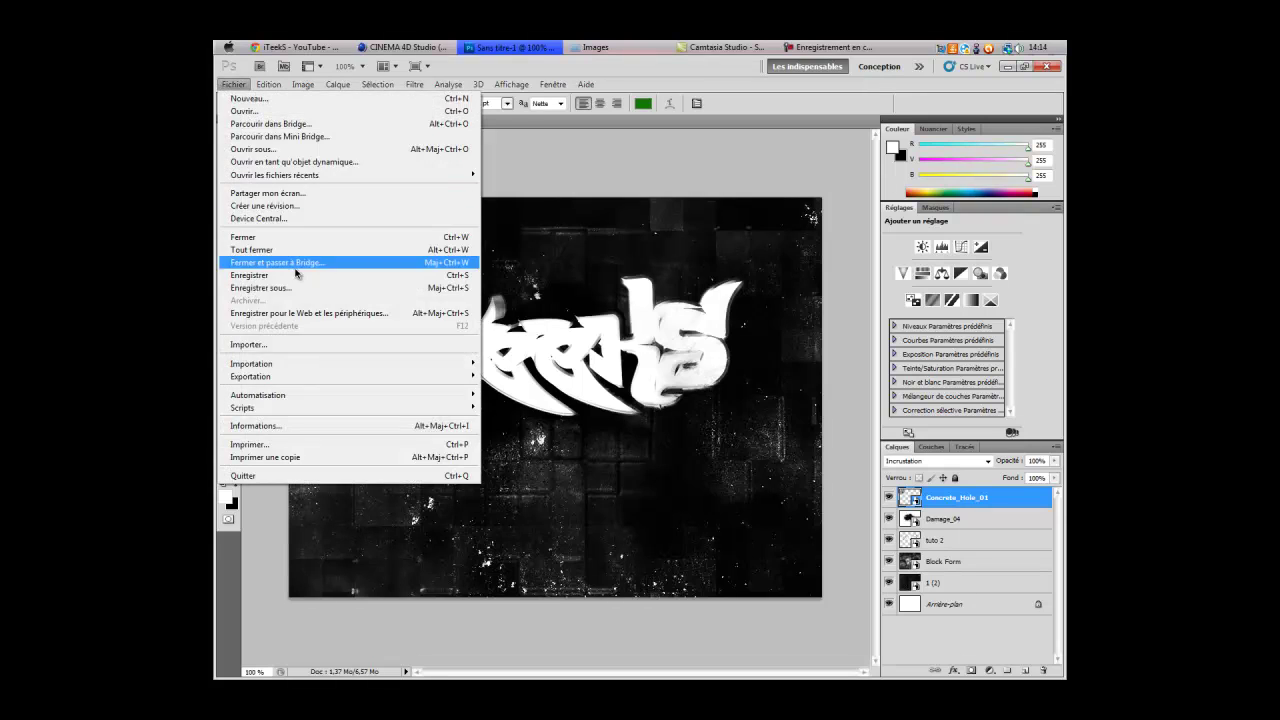
pyautogui.click(296, 354)
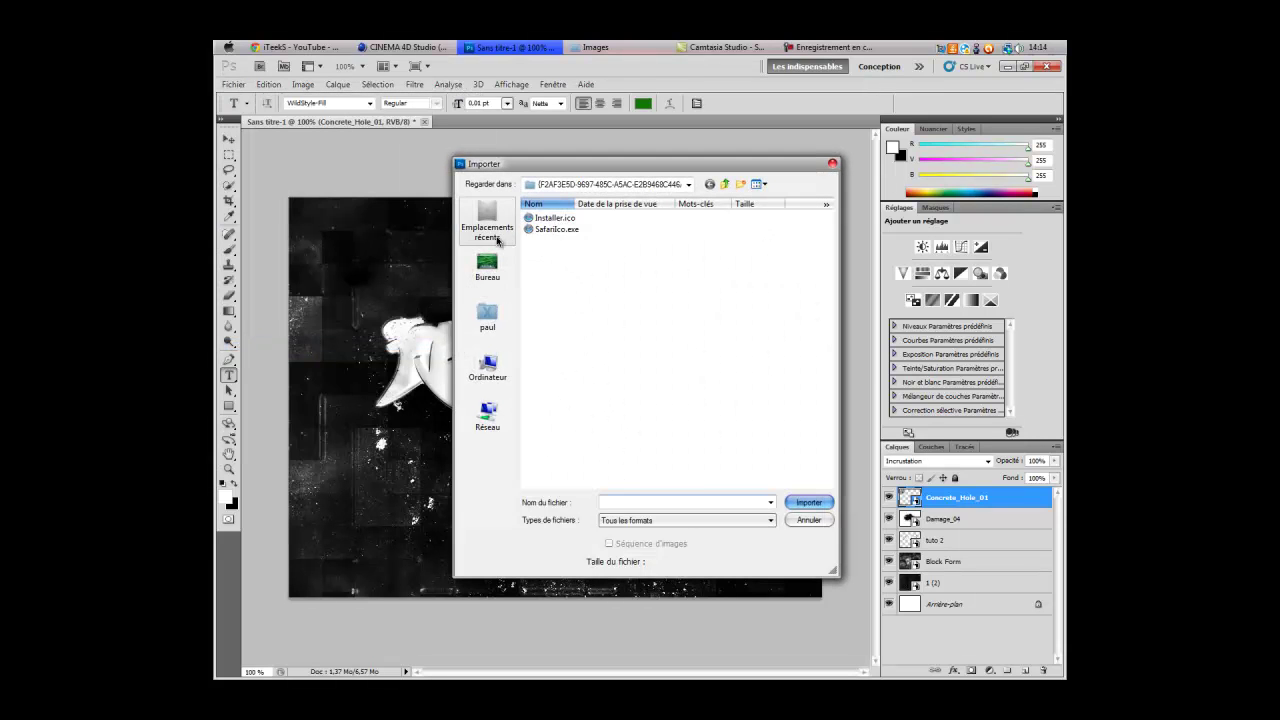
pyautogui.click(487, 317)
pyautogui.click(487, 268)
pyautogui.doubleClick(725, 416)
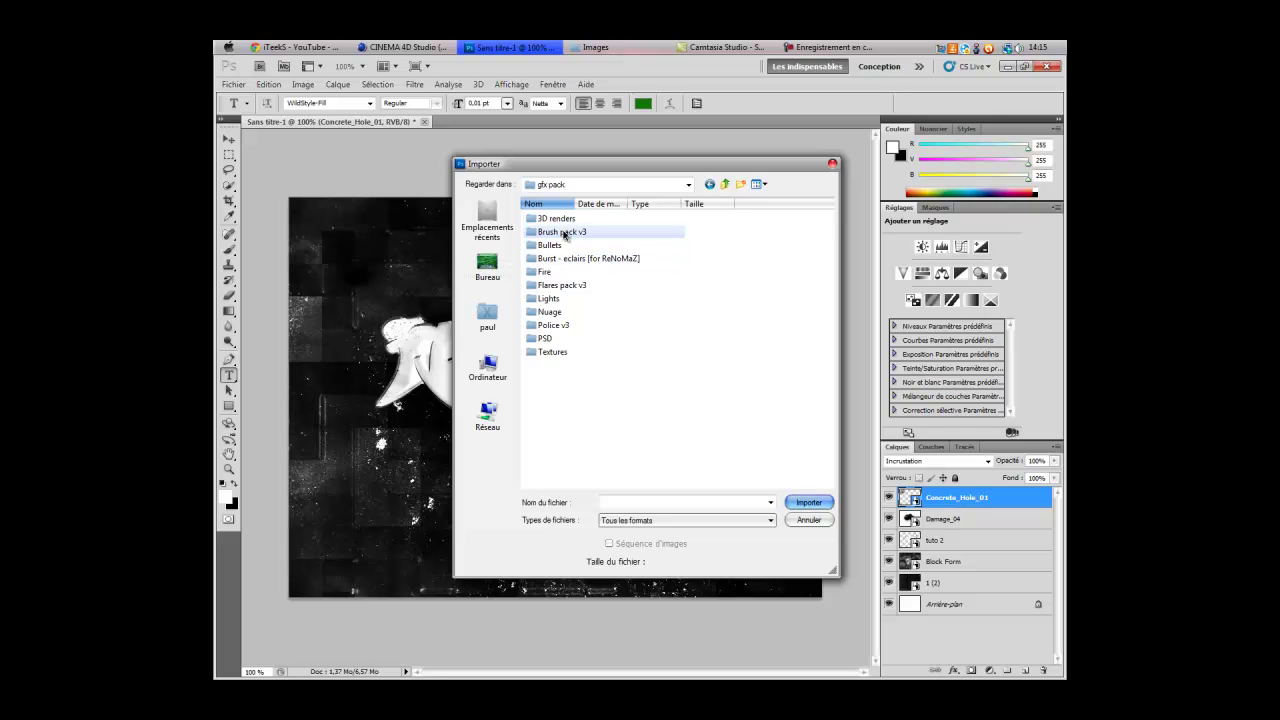
pyautogui.doubleClick(550, 299)
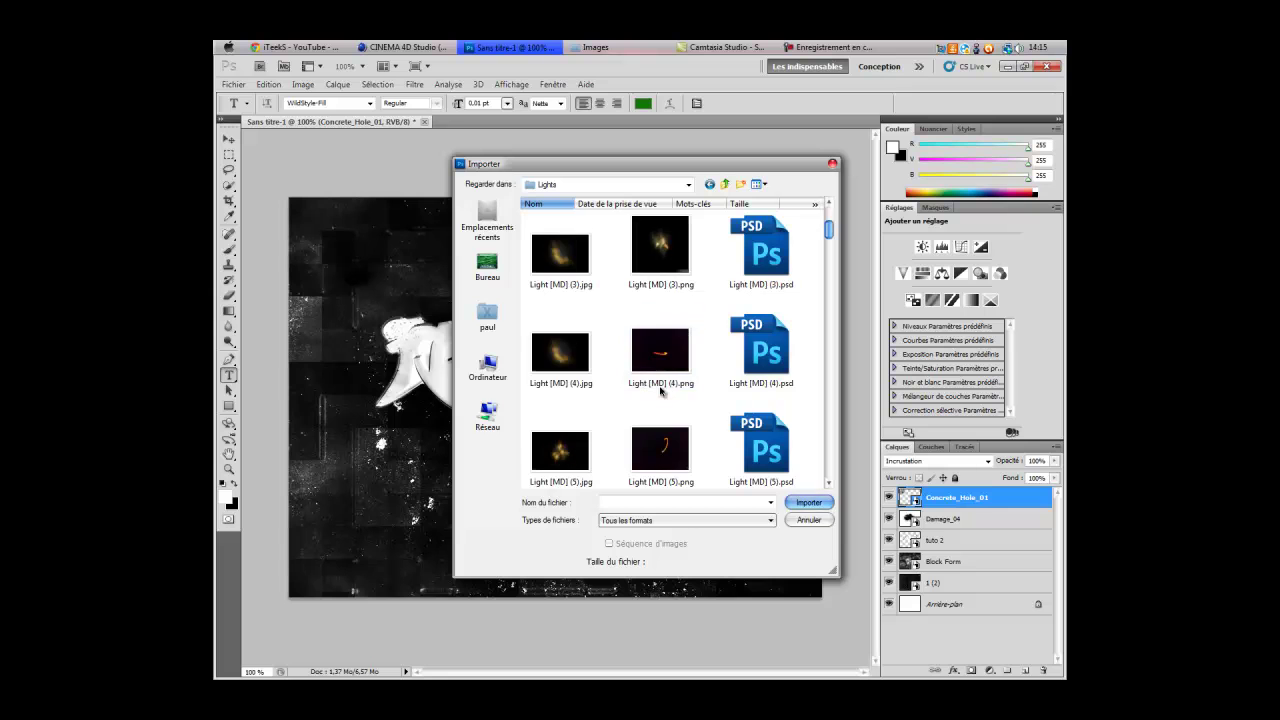
pyautogui.click(710, 184)
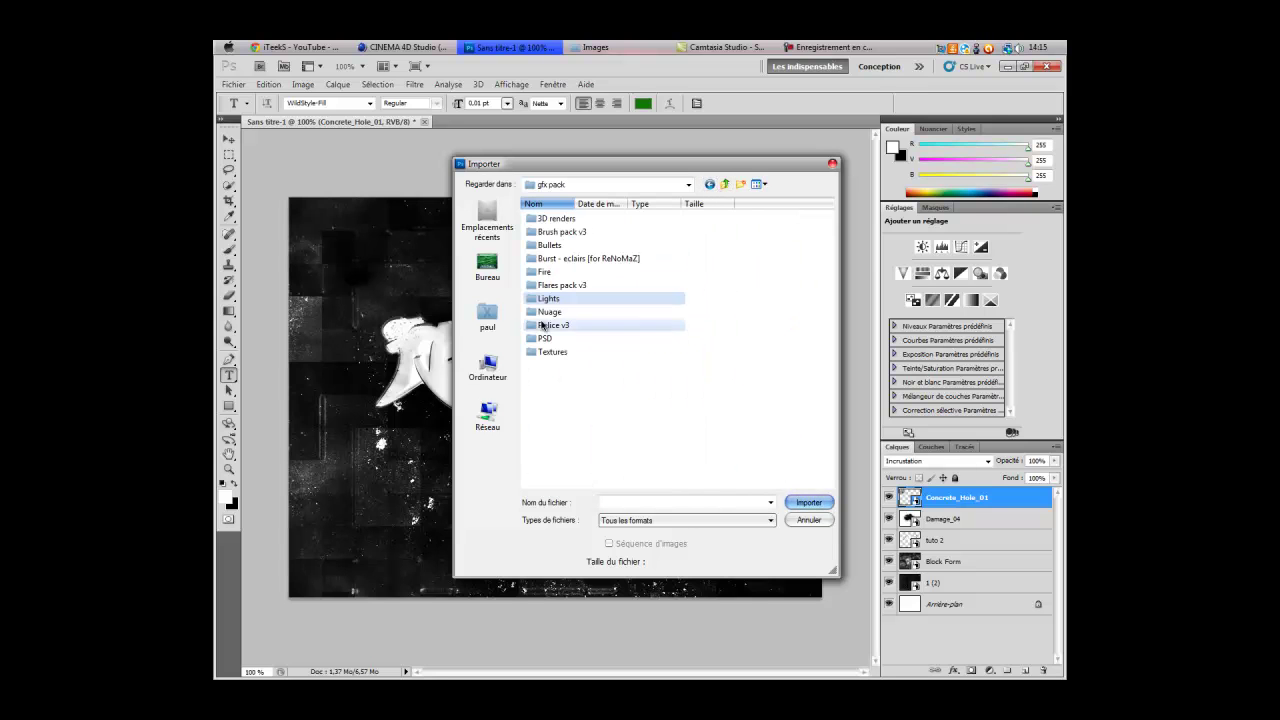
pyautogui.doubleClick(562, 286)
pyautogui.doubleClick(660, 257)
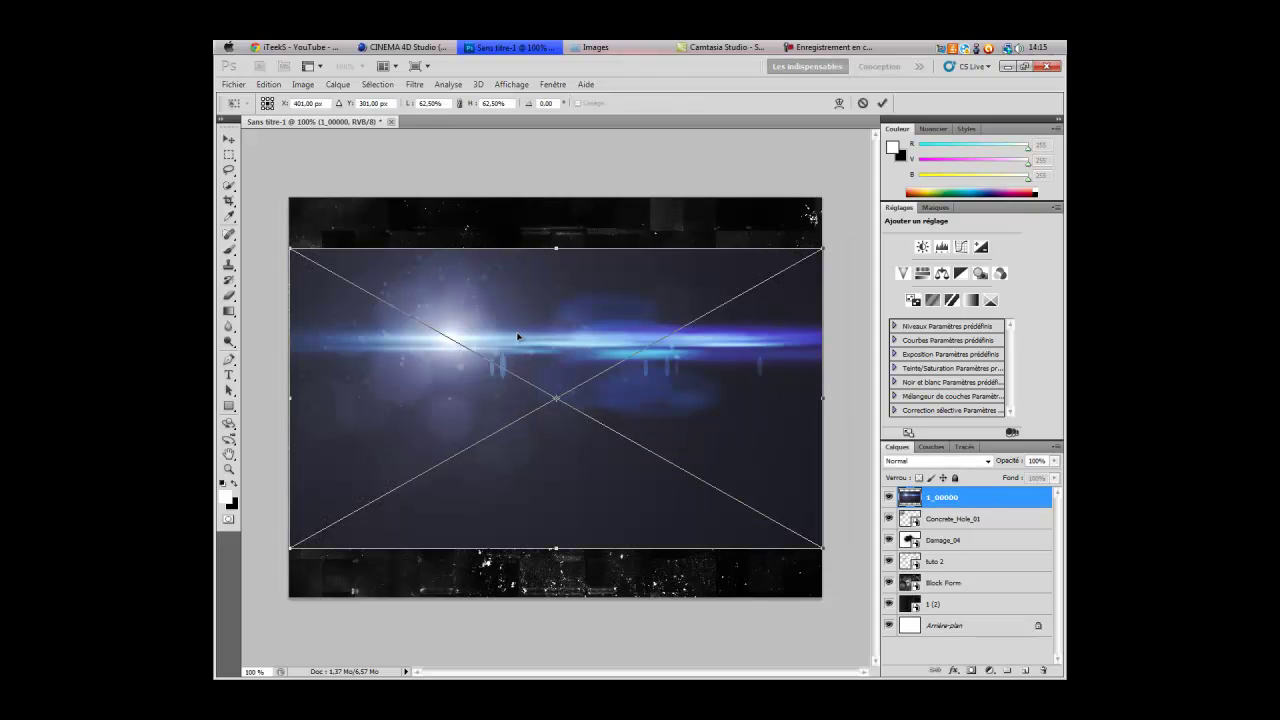
# Step: Move the lens flare slightly up and left, commit its placement, and set the 1_00000 layer to Incrustation blending
pyautogui.moveTo(522, 333); pyautogui.dragTo(503, 311)
pyautogui.press('Return')
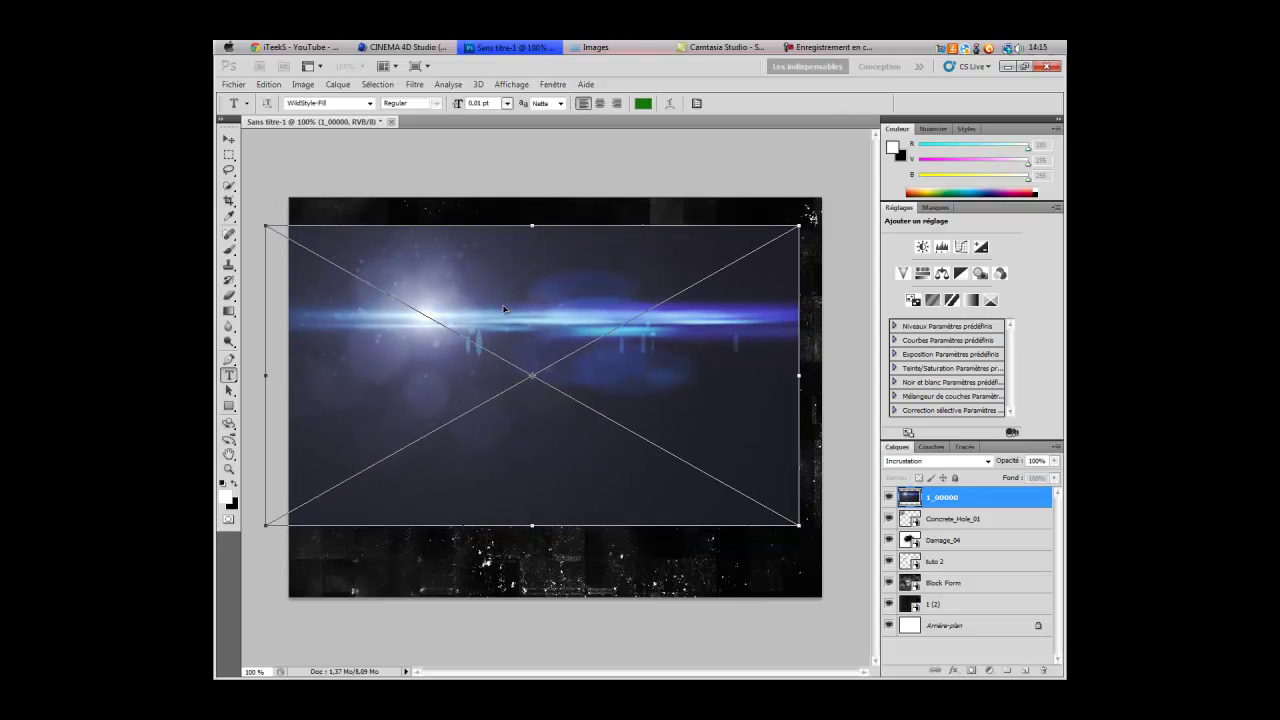
pyautogui.click(936, 461)
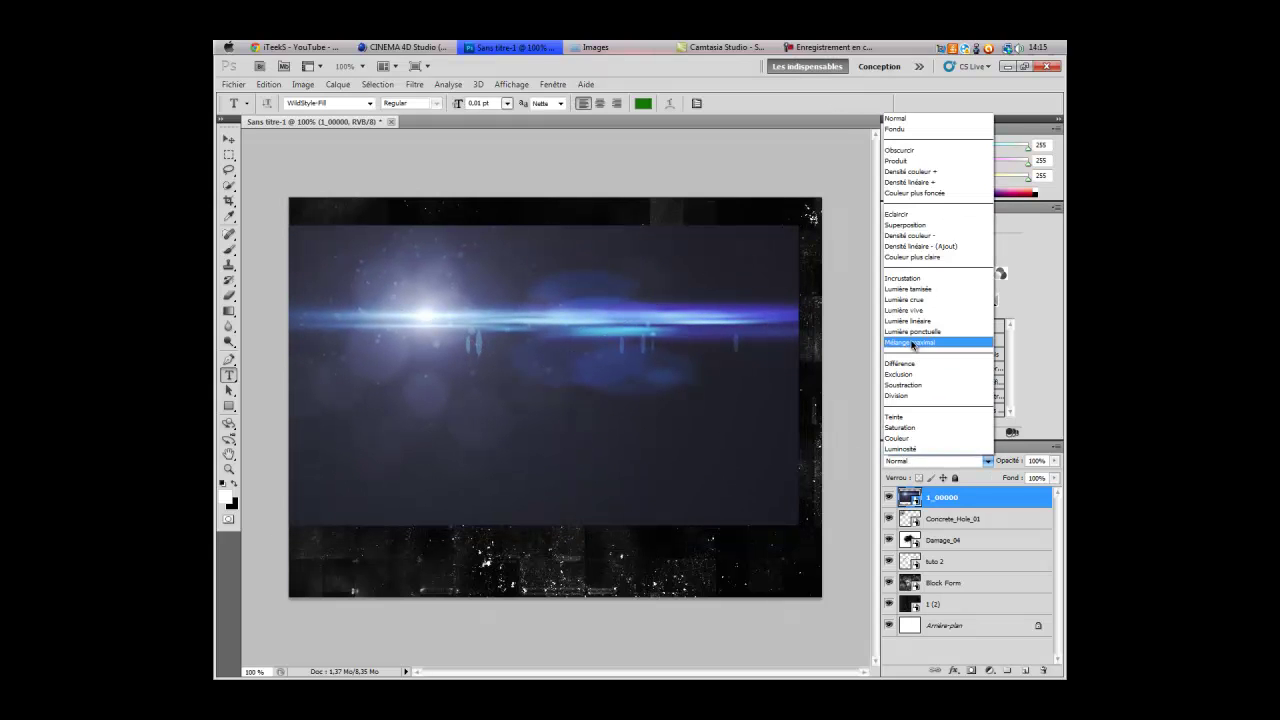
pyautogui.click(930, 280)
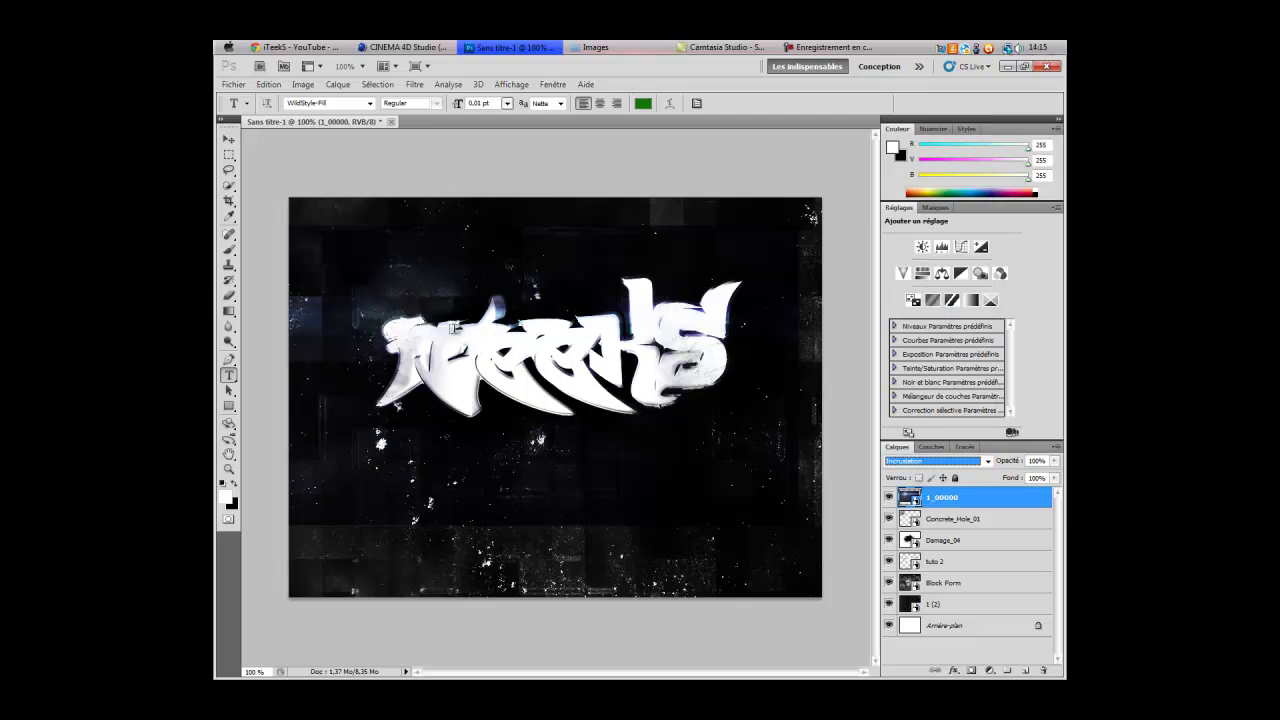
pyautogui.press('Return')
pyautogui.click(434, 312)
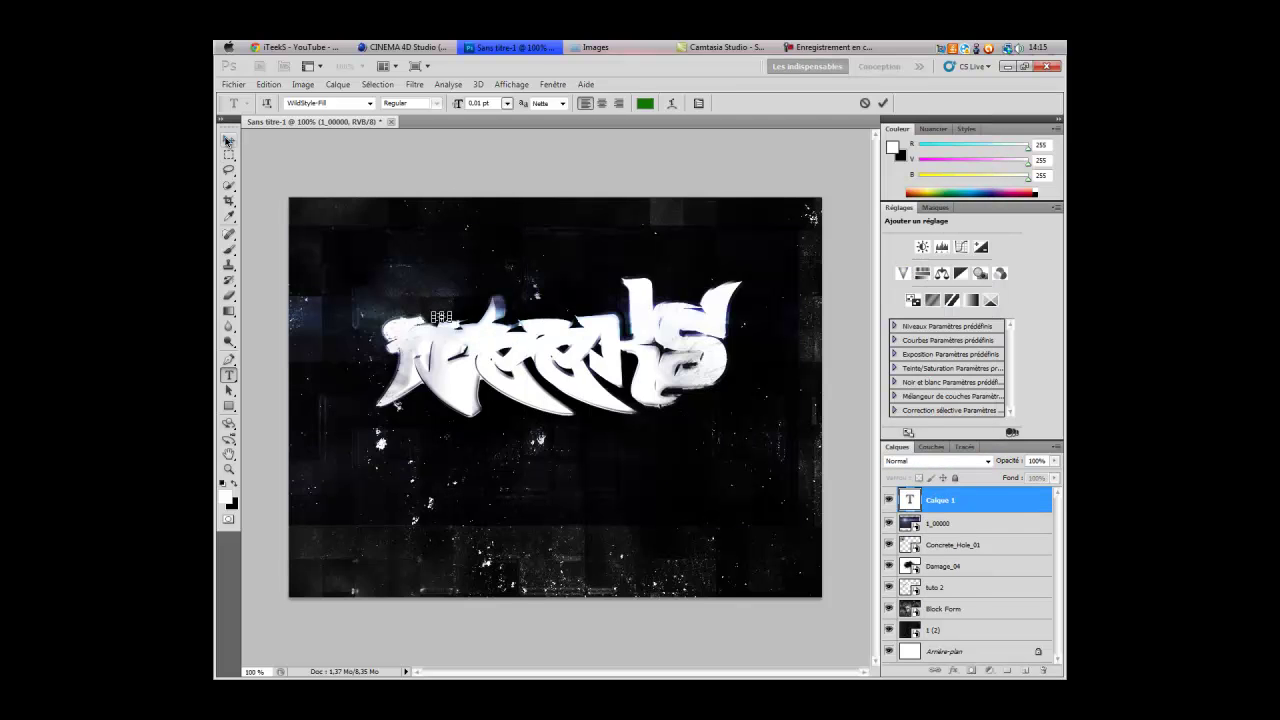
# Step: Shift the 1_00000 flare further up and left, try Différence blending, and set the layer's blending mode to Teinte
pyautogui.click(229, 140)
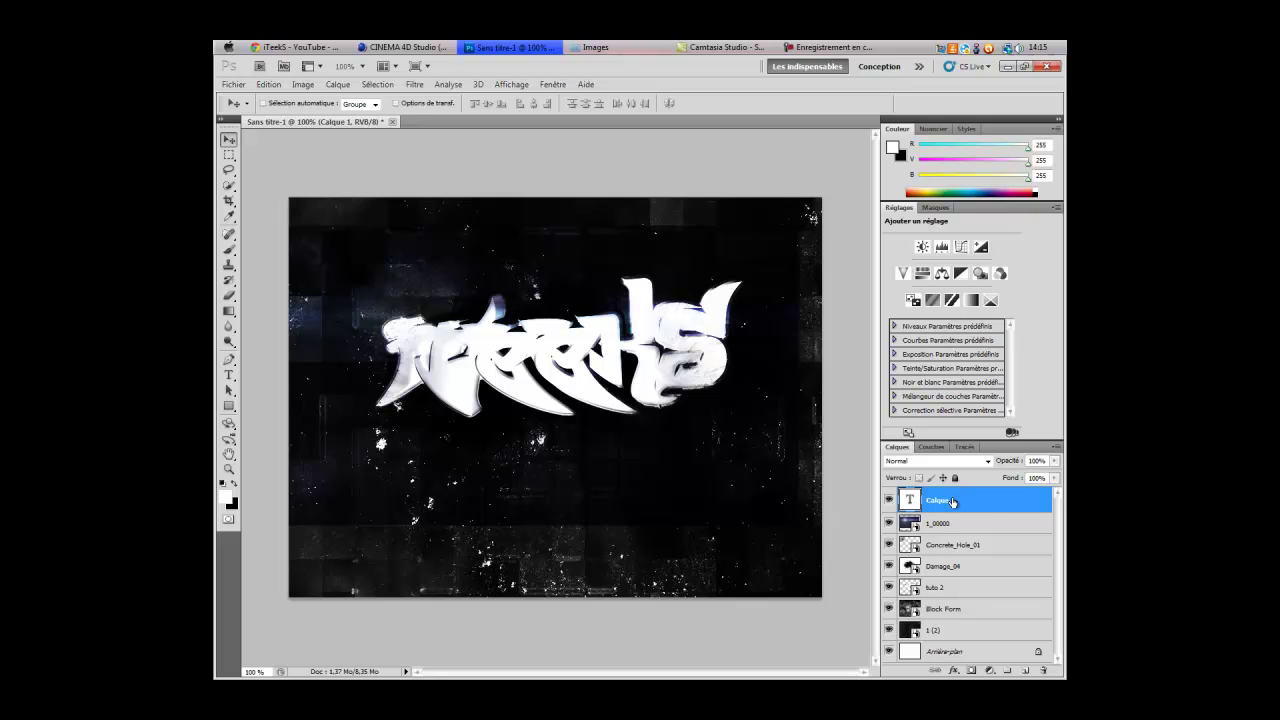
pyautogui.click(954, 527)
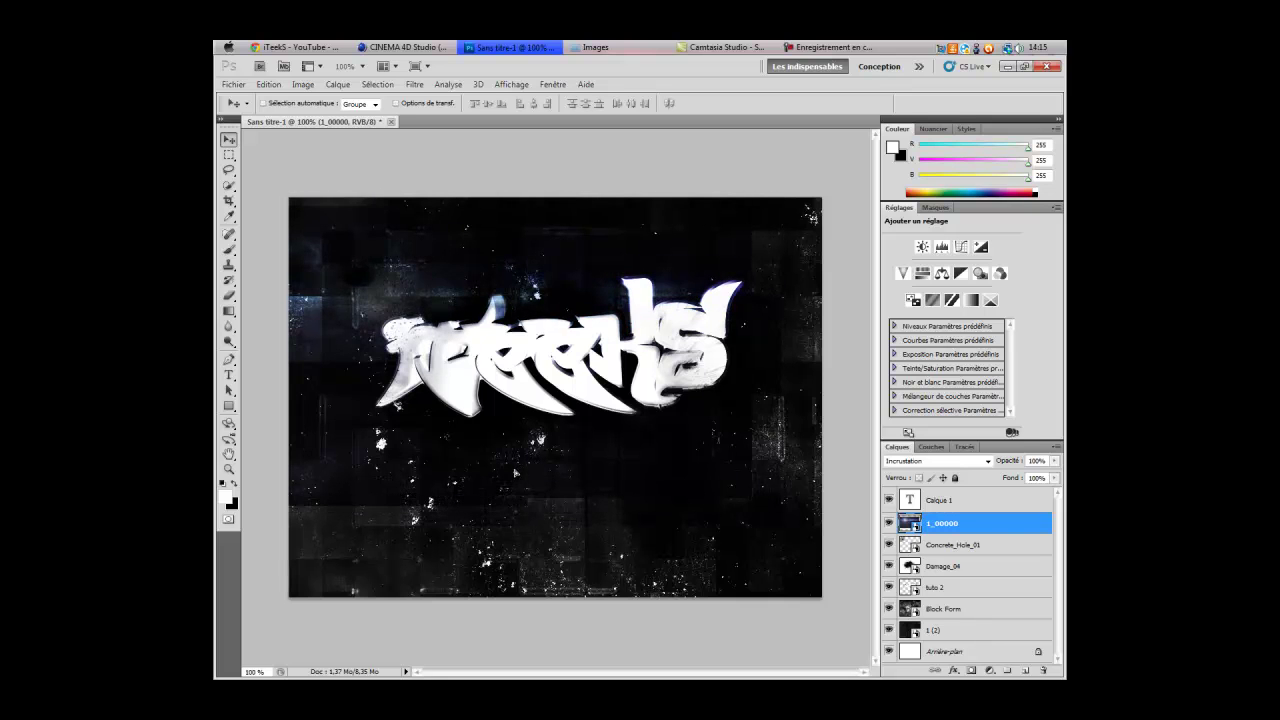
pyautogui.click(911, 463)
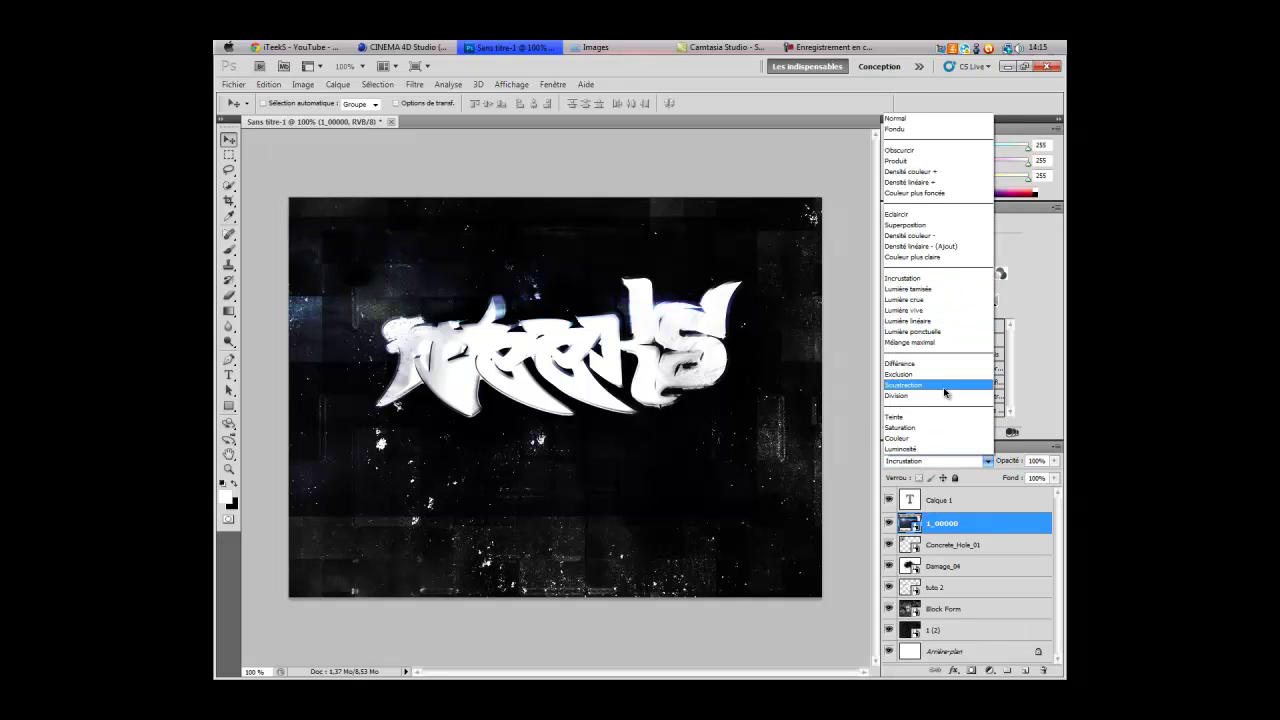
pyautogui.click(943, 365)
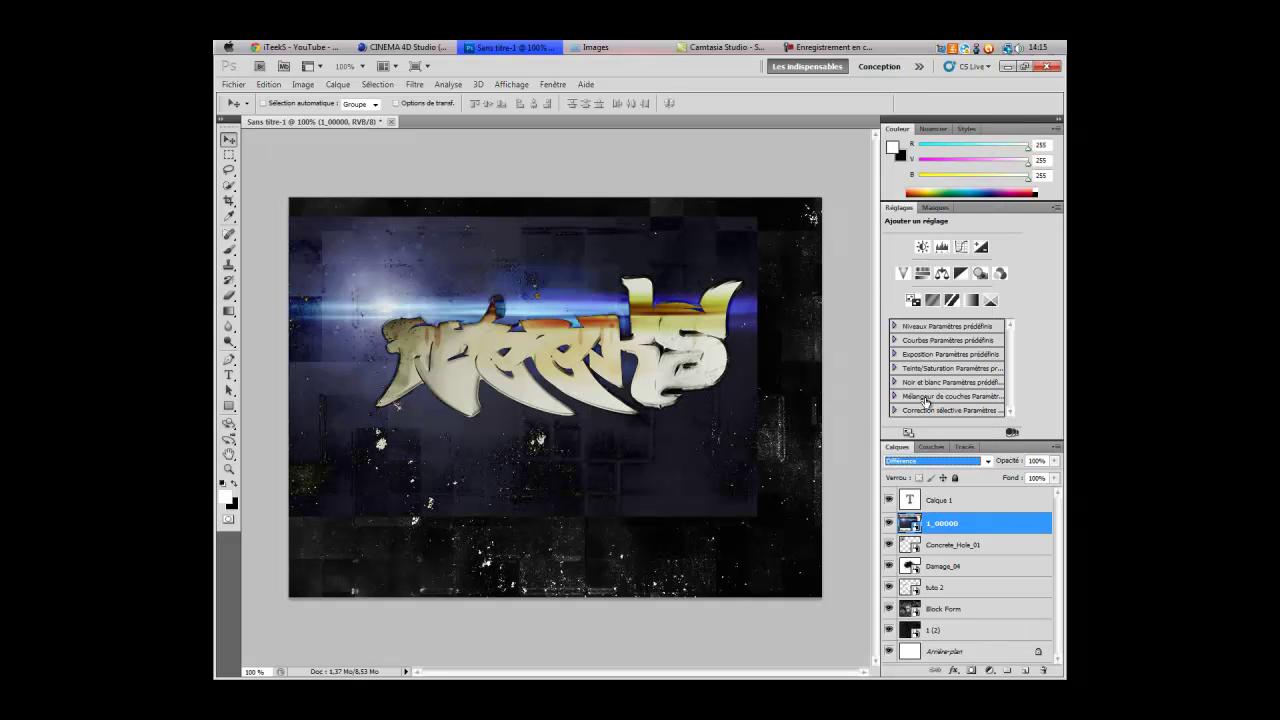
pyautogui.click(927, 461)
pyautogui.click(915, 421)
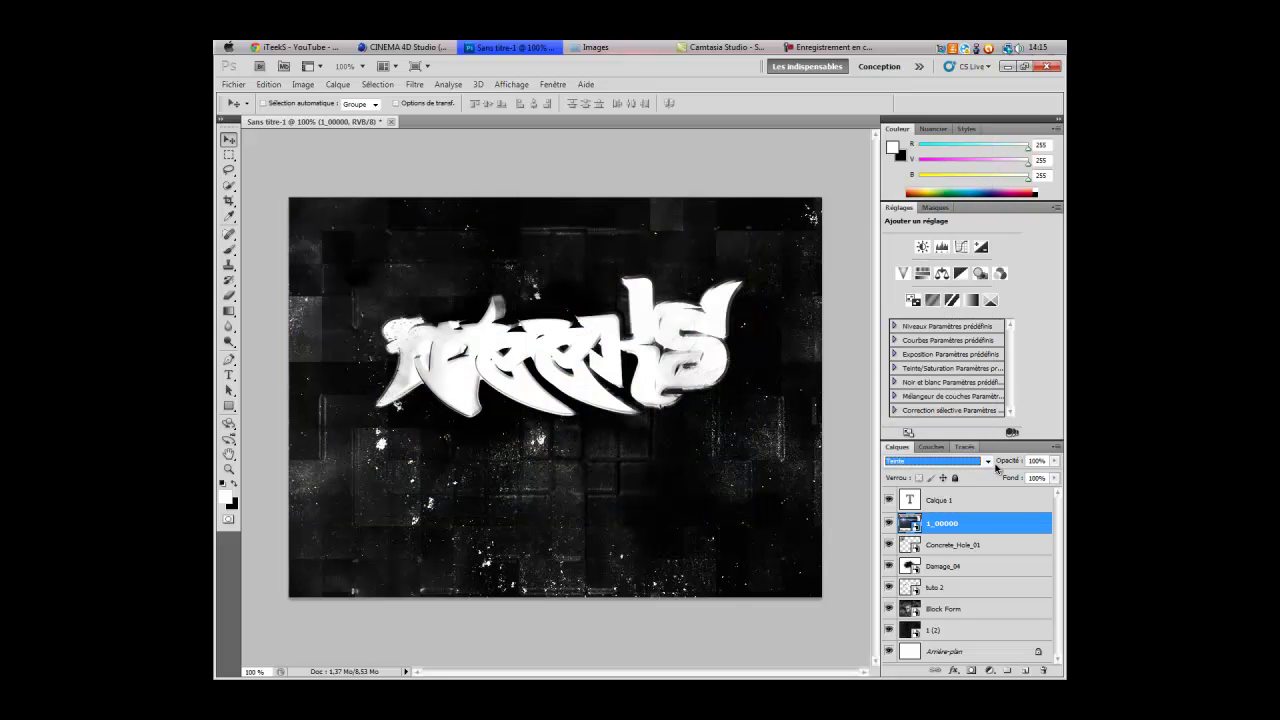
pyautogui.click(940, 502)
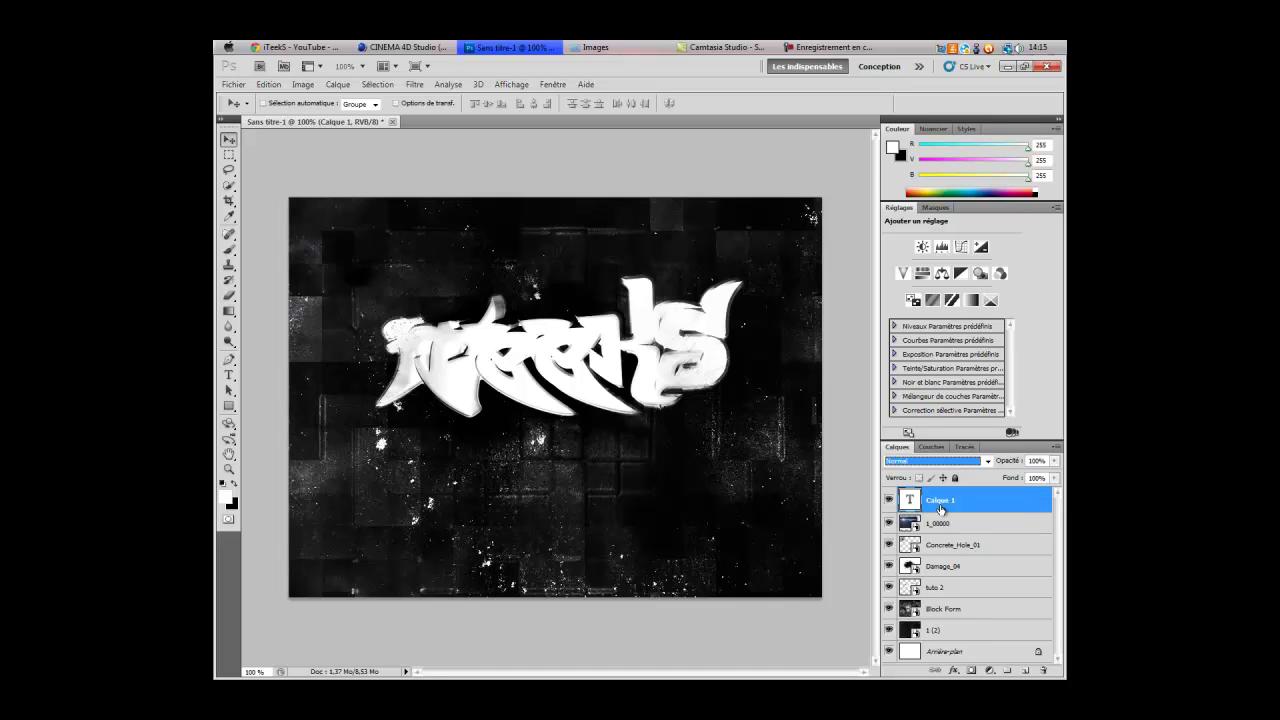
pyautogui.click(944, 526)
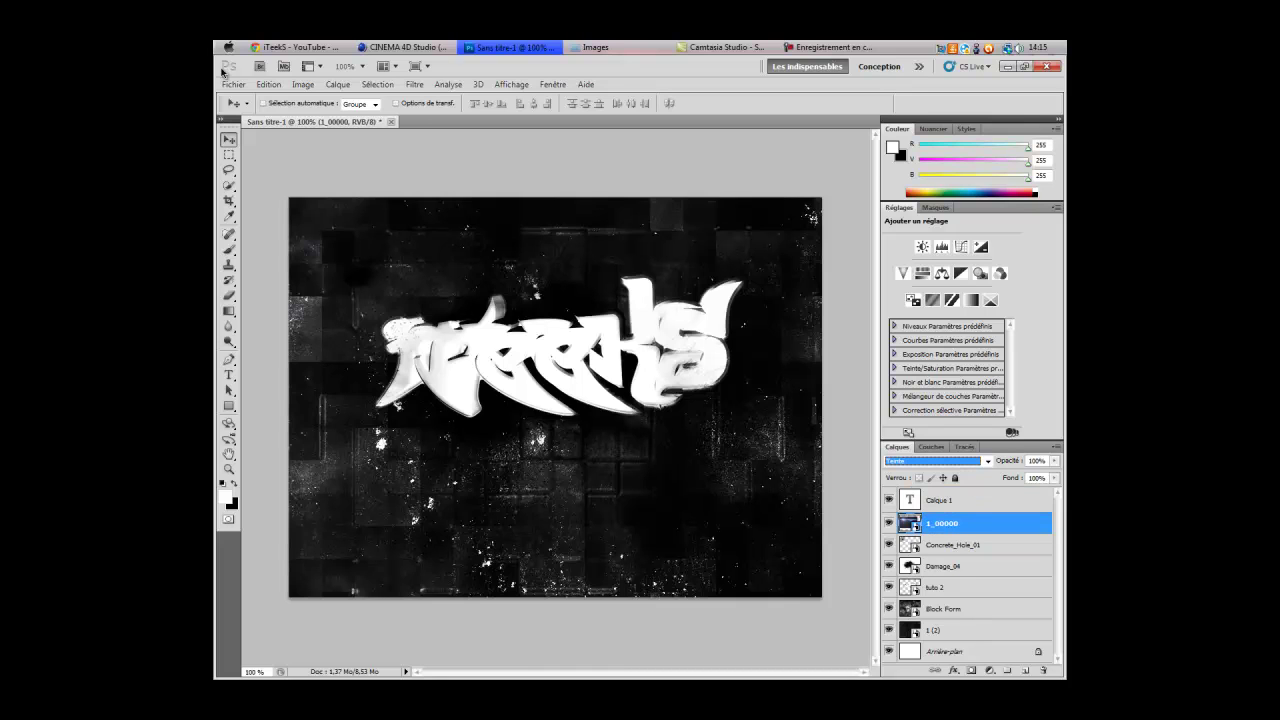
pyautogui.click(931, 549)
pyautogui.click(931, 533)
pyautogui.rightClick(931, 533)
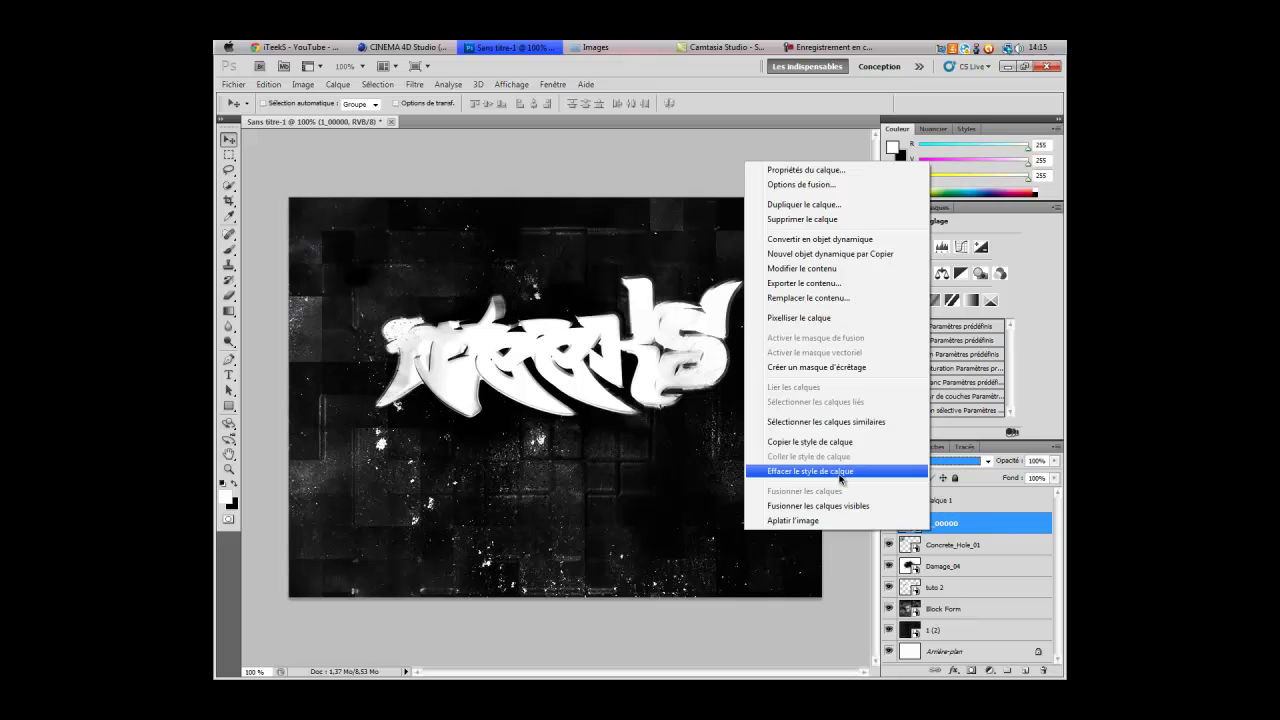
pyautogui.click(840, 471)
pyautogui.click(952, 503)
pyautogui.click(950, 516)
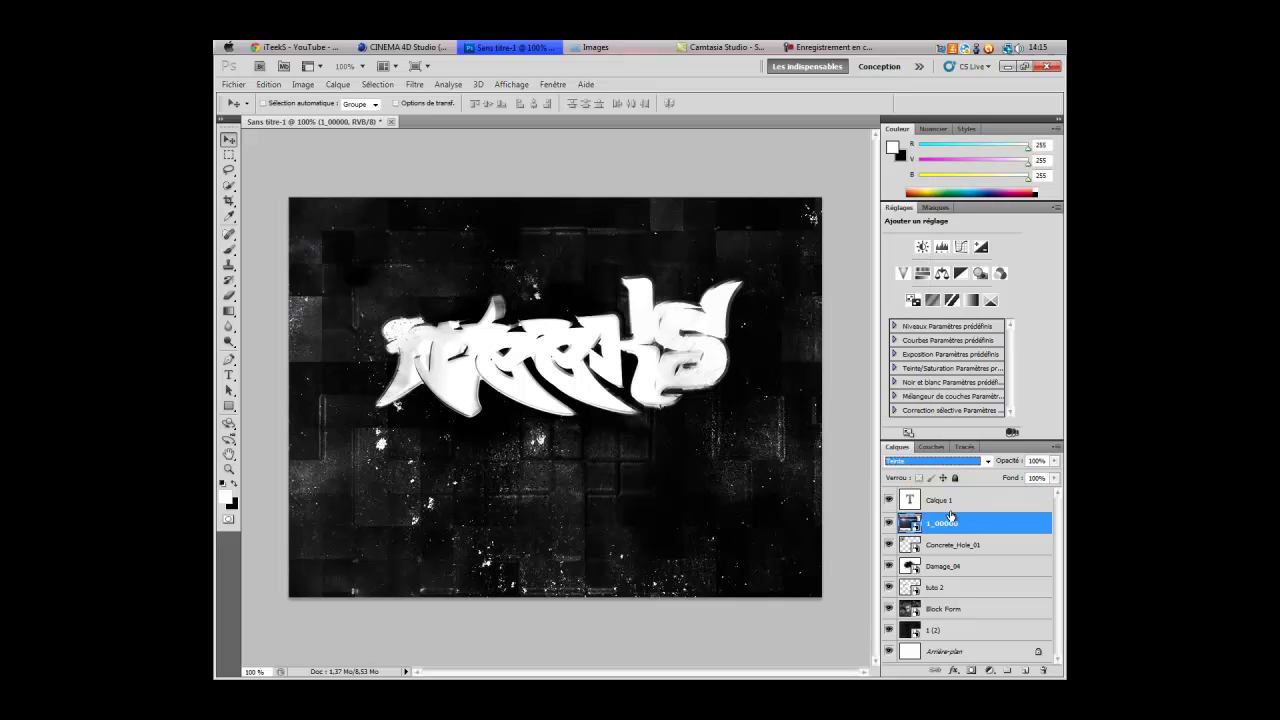
pyautogui.rightClick(947, 525)
pyautogui.click(947, 525)
pyautogui.moveTo(545, 457); pyautogui.dragTo(546, 492)
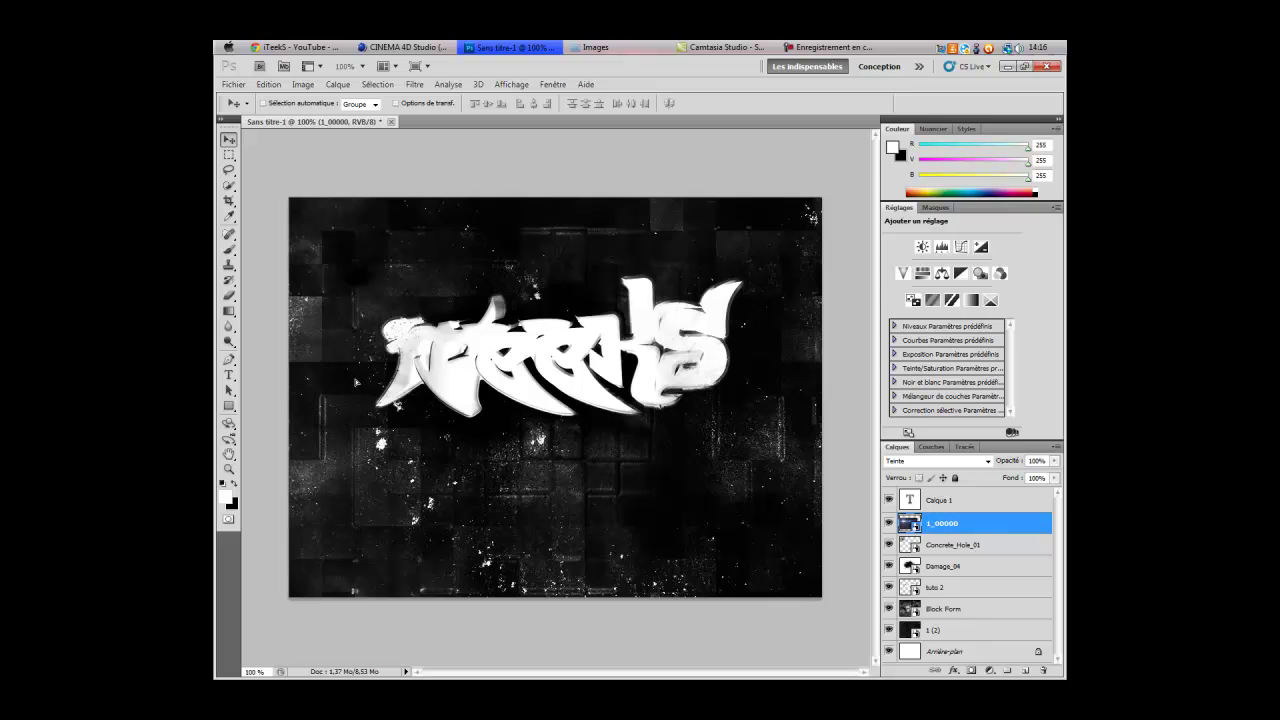
# Step: Reset the 1_00000 flare to Normal blending, and delete both that flare layer and the Calque 1 text layer
pyautogui.click(907, 462)
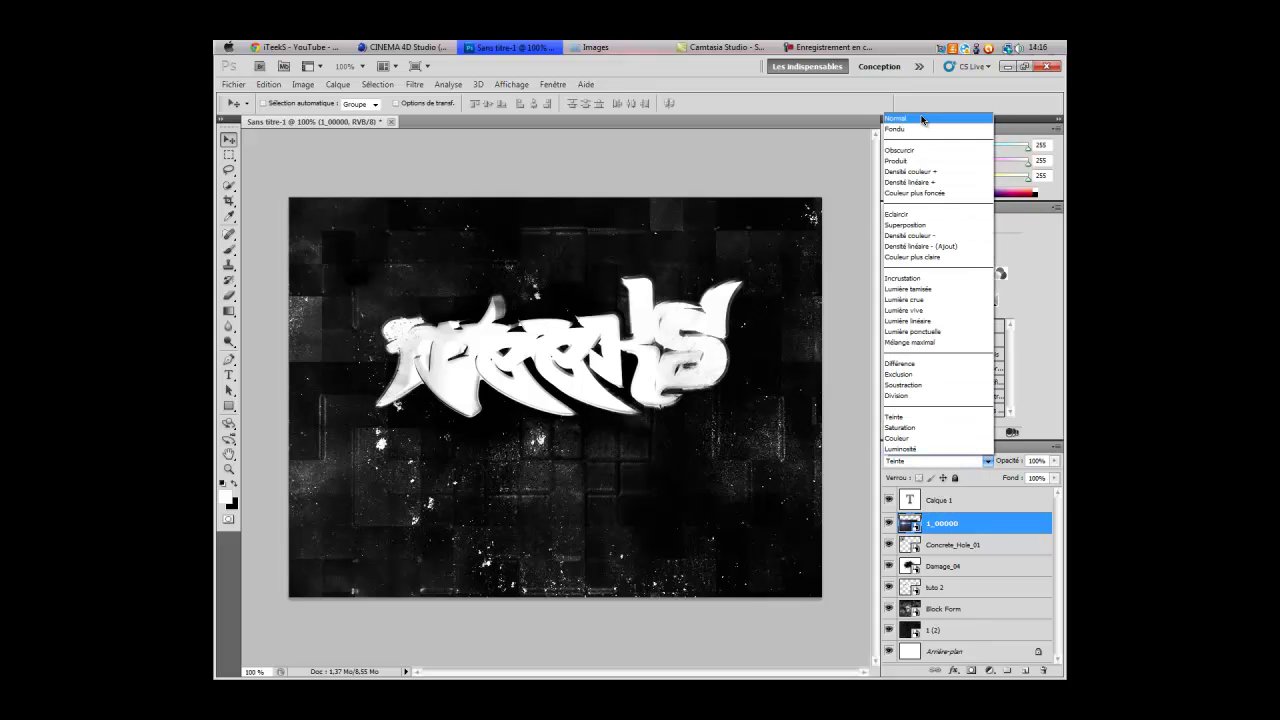
pyautogui.click(921, 119)
pyautogui.moveTo(628, 487); pyautogui.dragTo(656, 484)
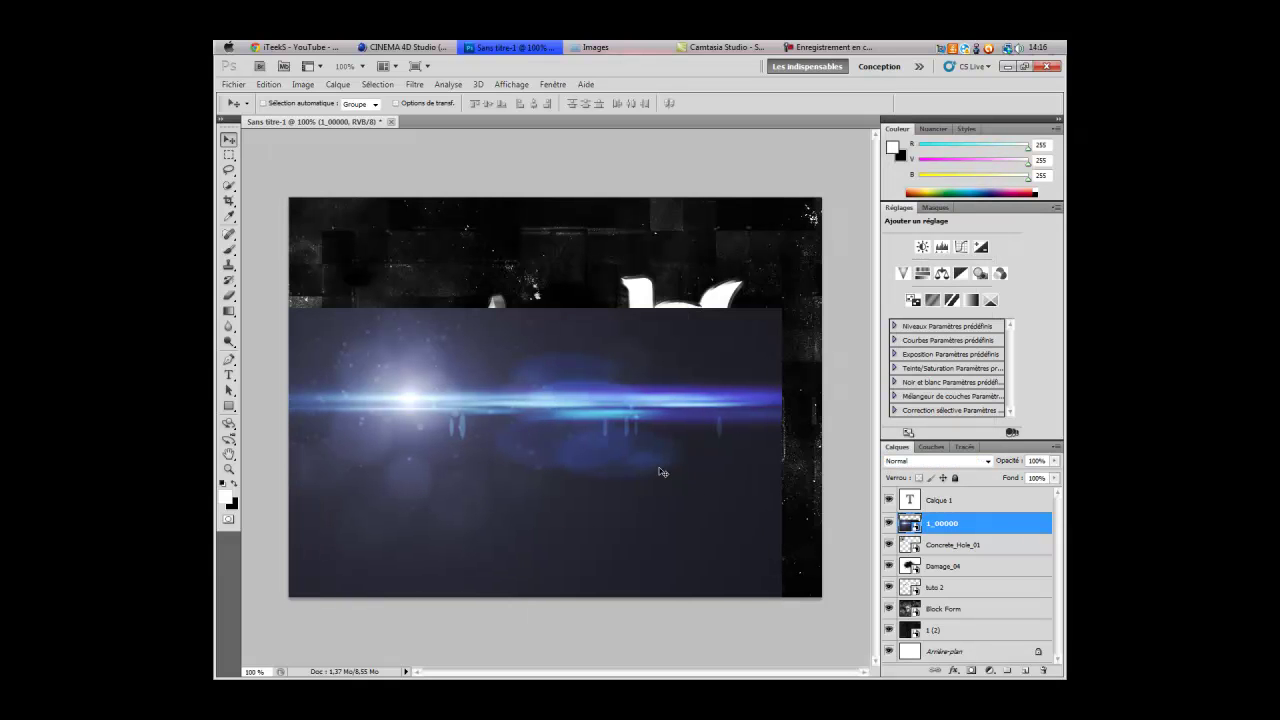
pyautogui.press('Delete')
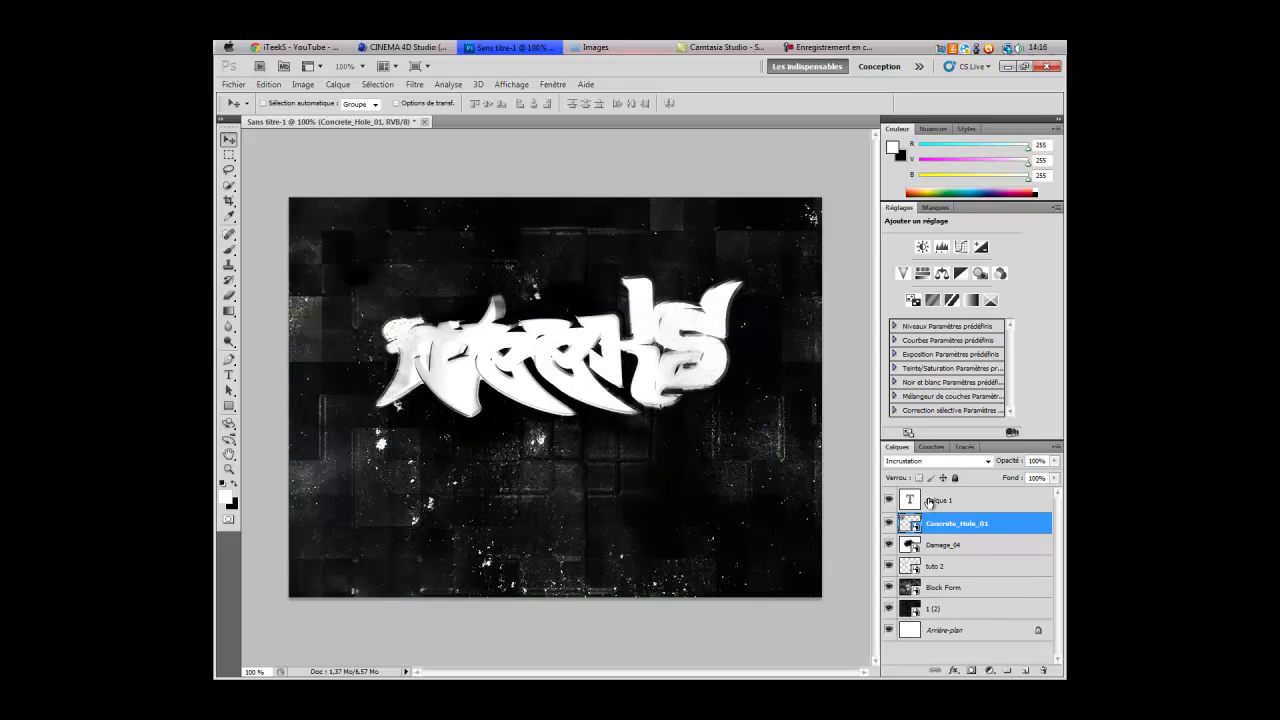
pyautogui.click(930, 500)
pyautogui.press('Delete')
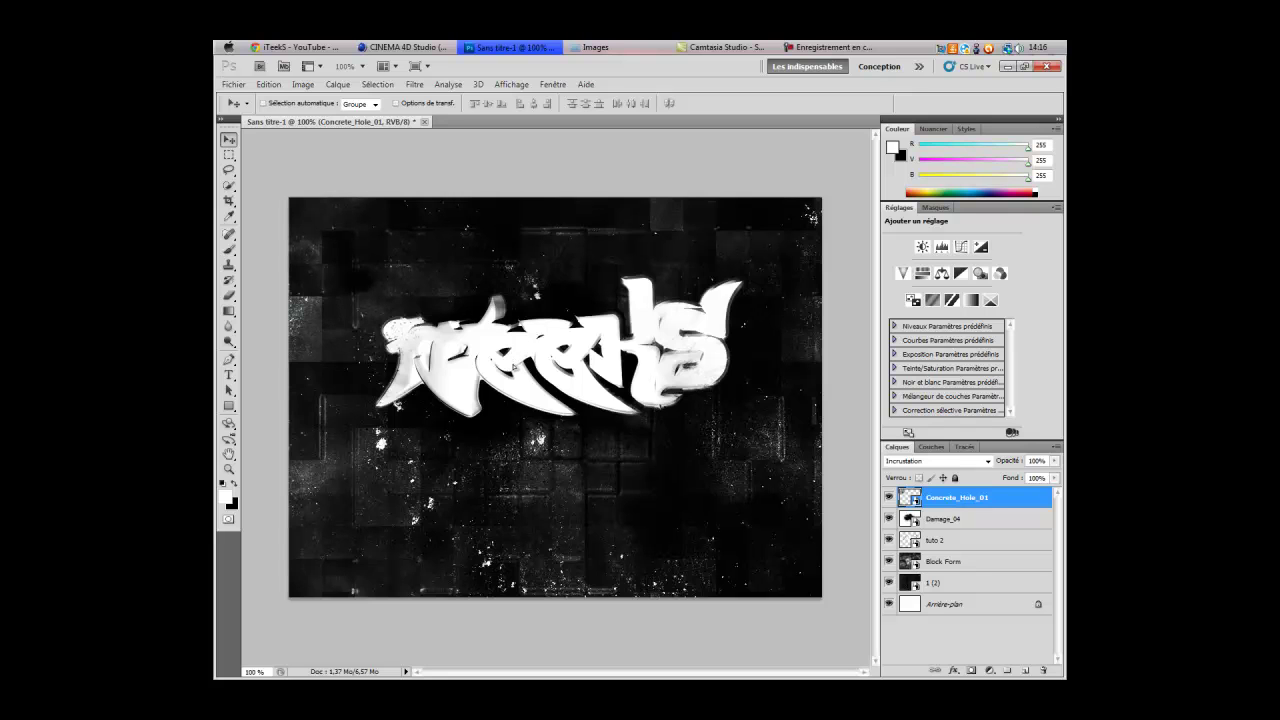
# Step: Move the tuto 2 lettering slightly up and left, and bring its layer to the top of the layer stack
pyautogui.click(944, 562)
pyautogui.click(952, 543)
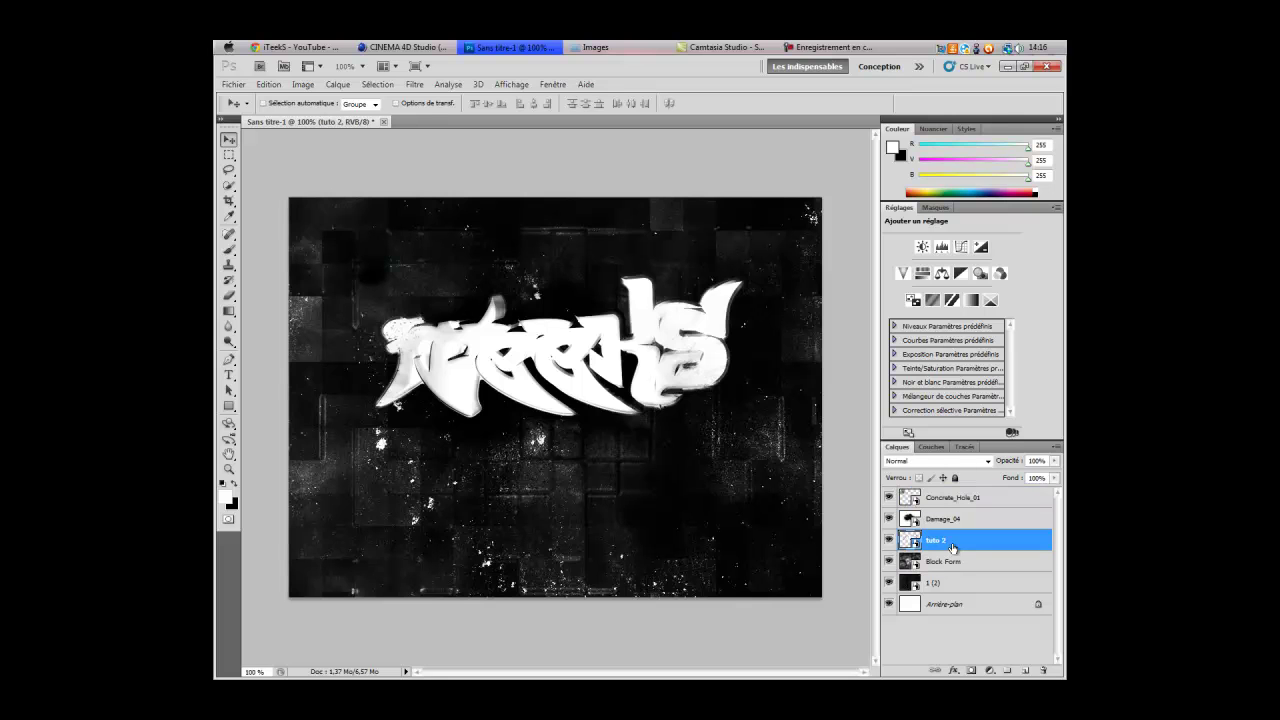
pyautogui.moveTo(537, 320)
pyautogui.mouseDown()
pyautogui.moveTo(549, 355)
pyautogui.moveTo(532, 319)
pyautogui.mouseUp()
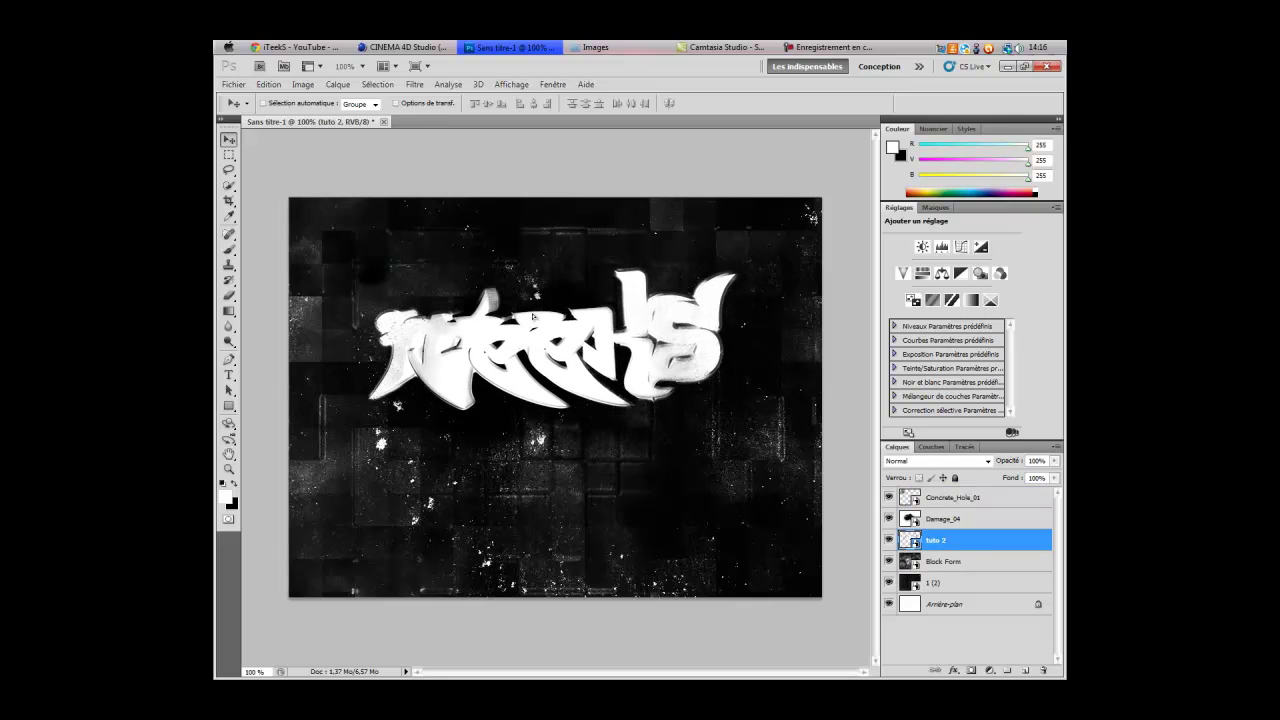
pyautogui.moveTo(978, 548); pyautogui.dragTo(972, 497)
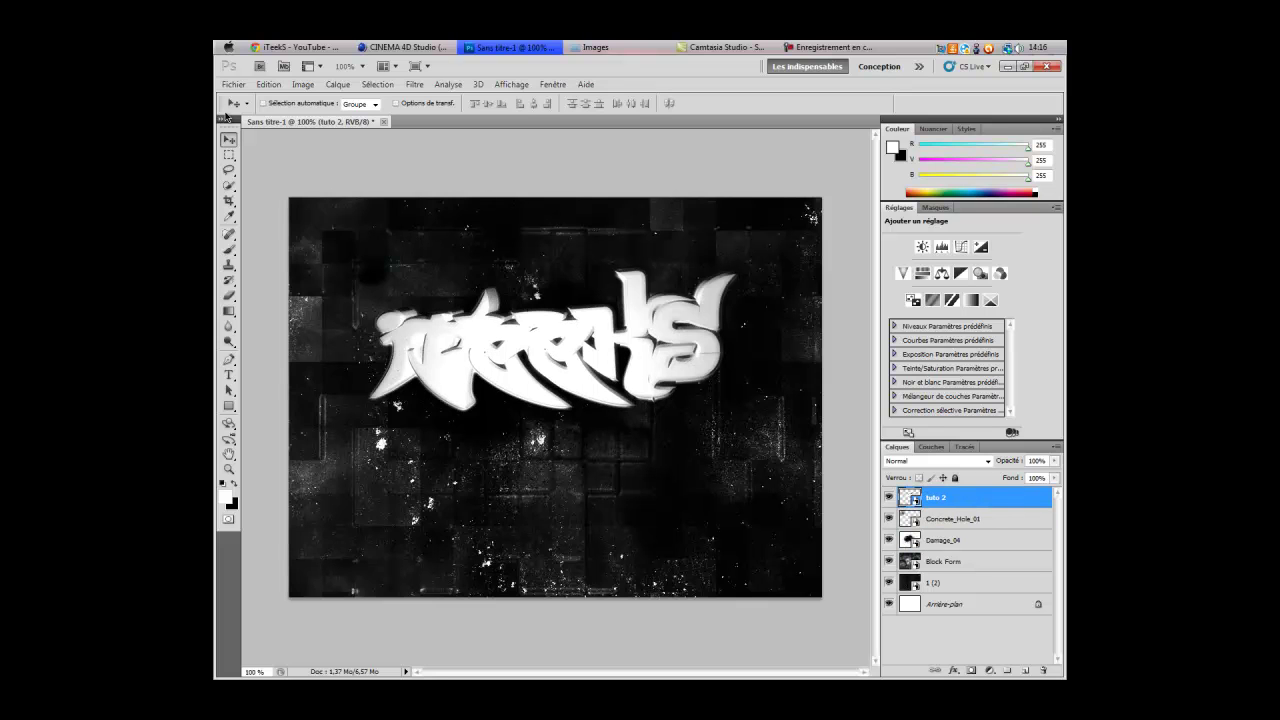
pyautogui.click(233, 84)
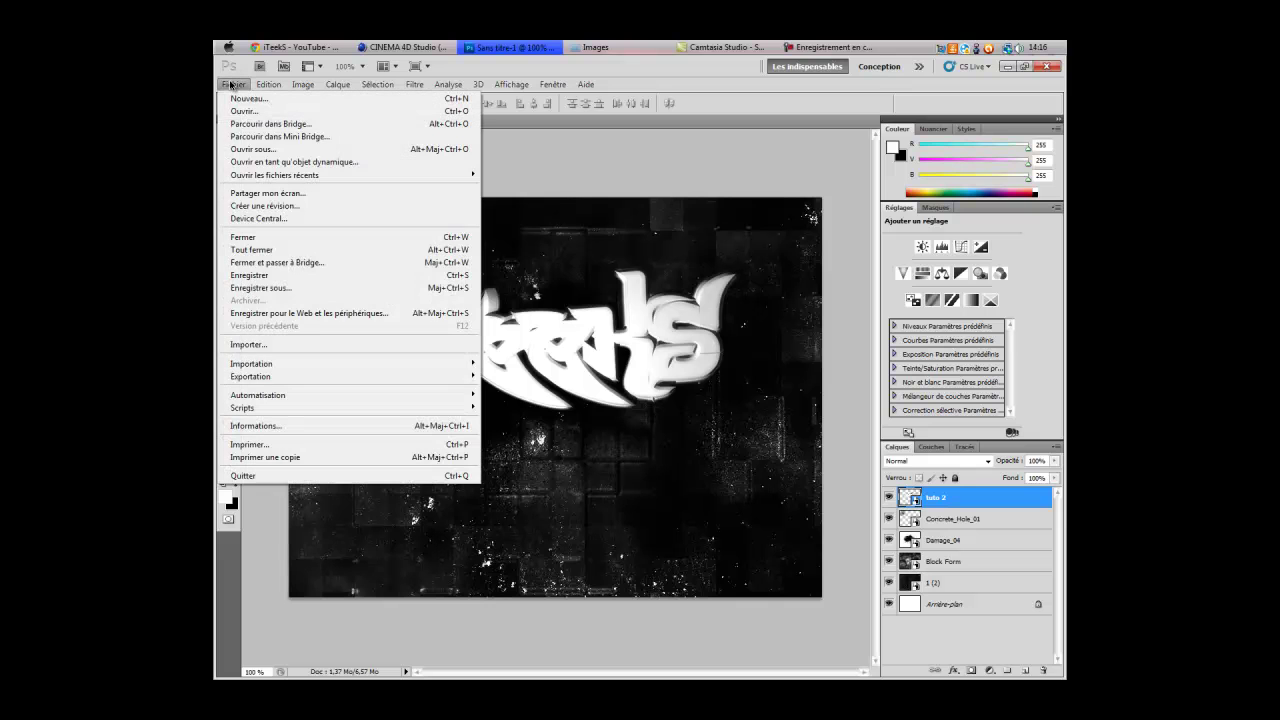
pyautogui.click(283, 344)
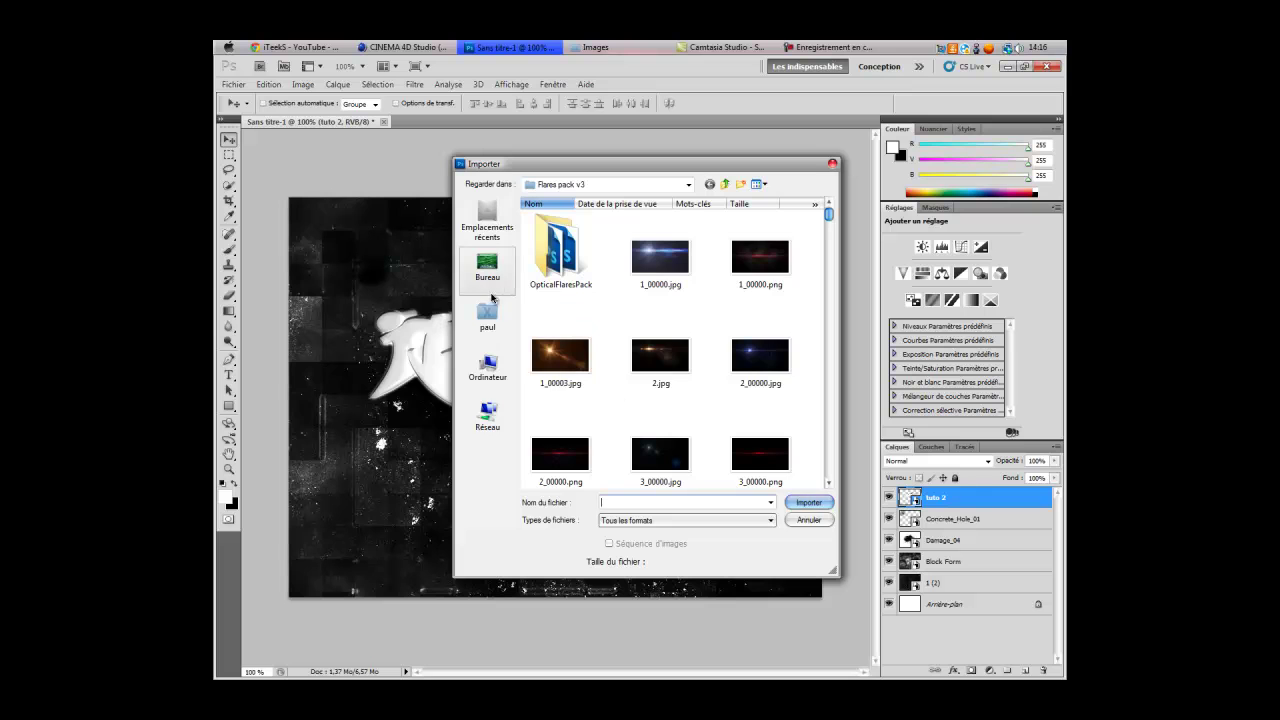
pyautogui.click(497, 284)
pyautogui.doubleClick(739, 411)
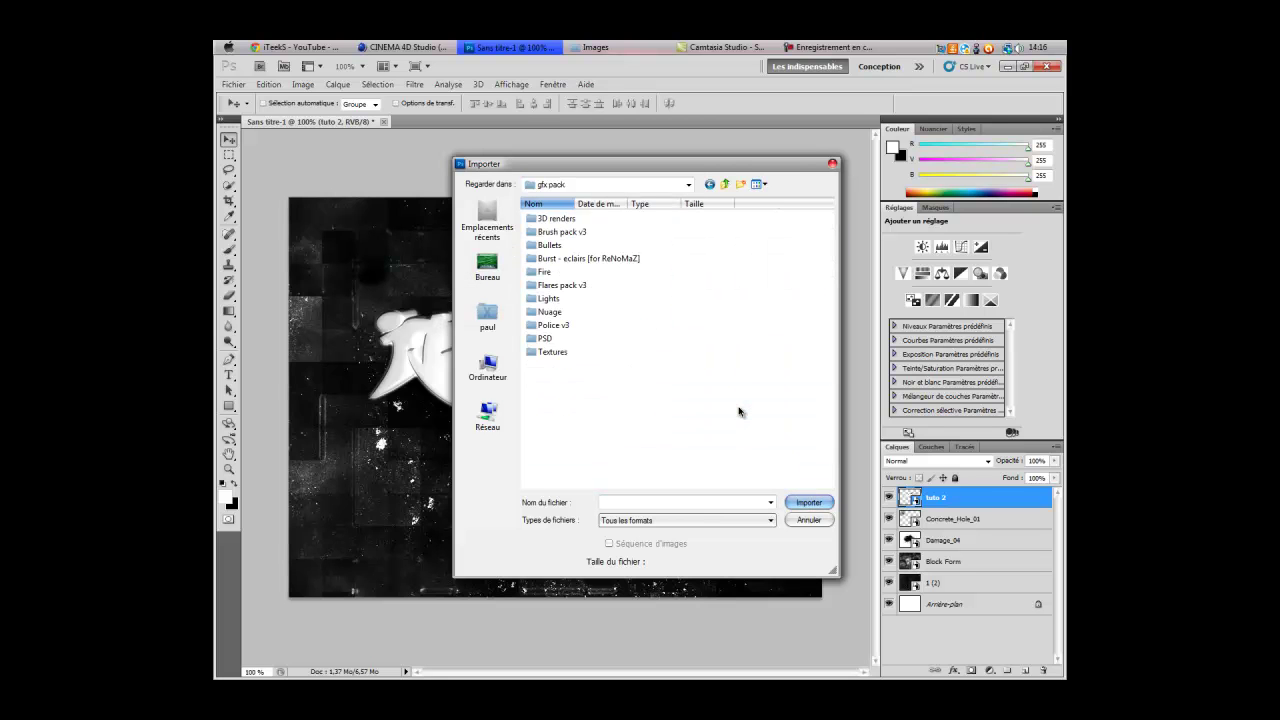
pyautogui.doubleClick(561, 232)
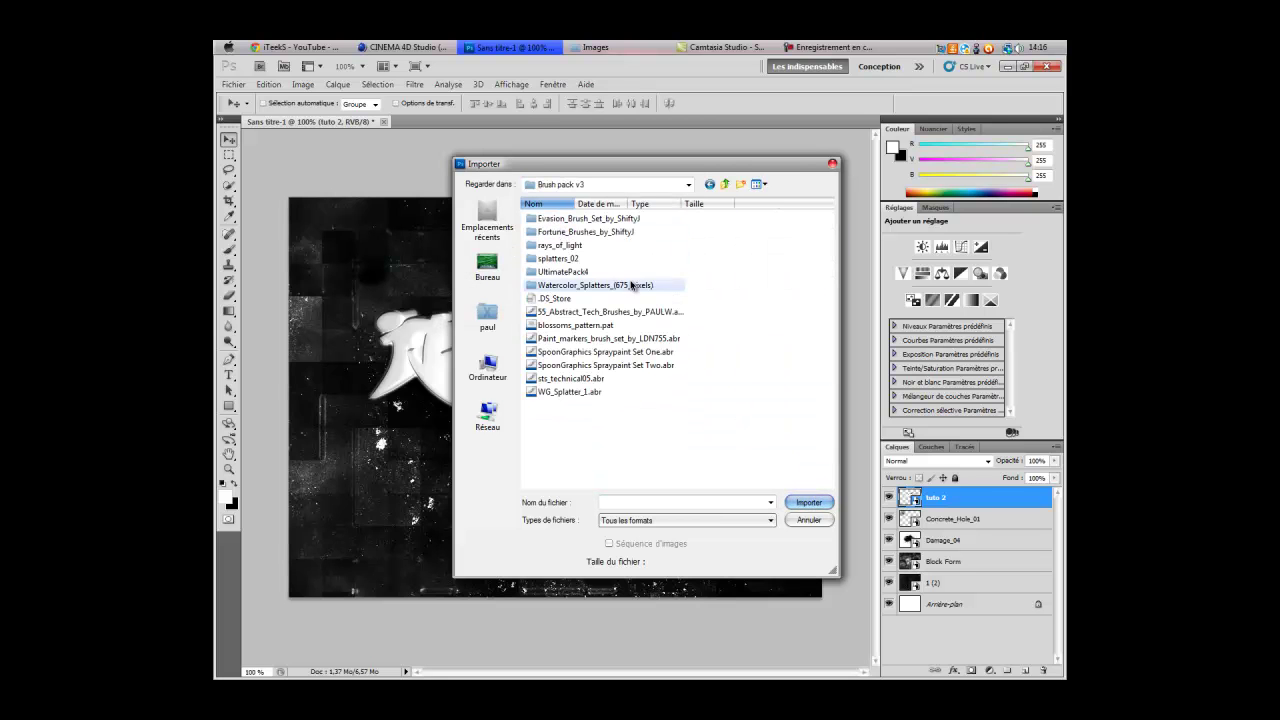
pyautogui.click(725, 184)
pyautogui.click(710, 184)
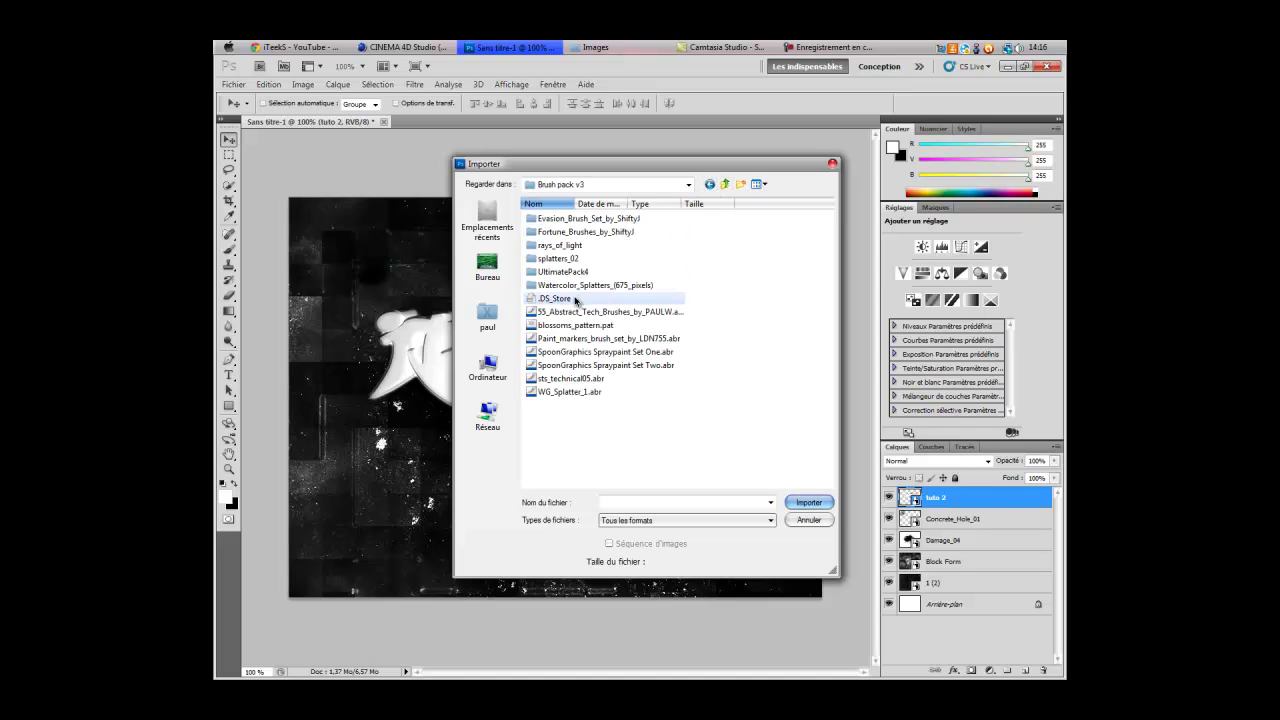
pyautogui.click(710, 185)
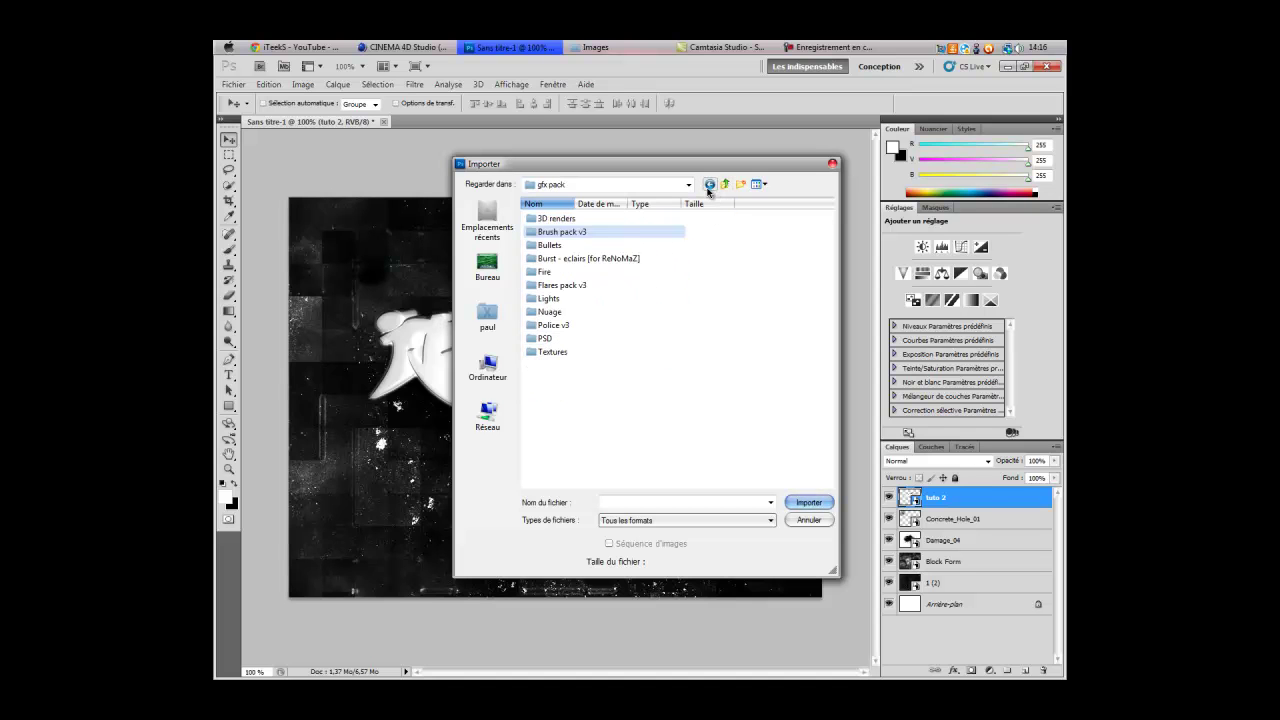
pyautogui.doubleClick(556, 245)
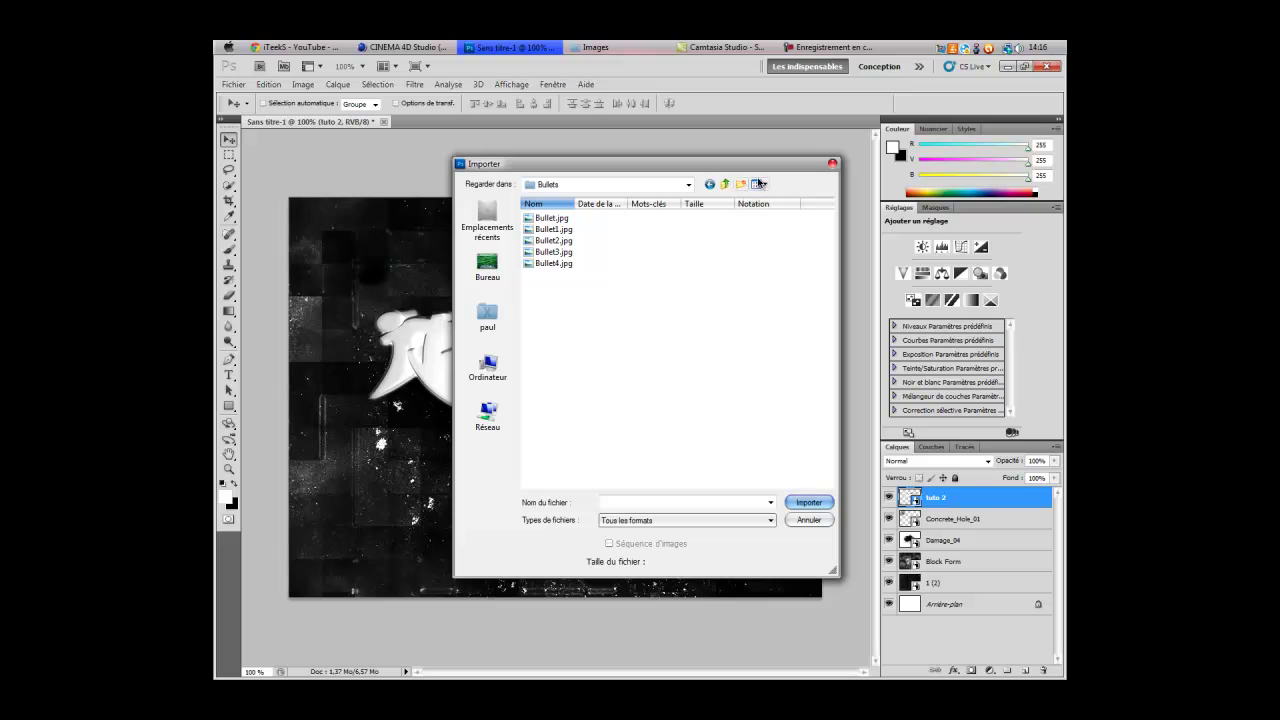
pyautogui.click(757, 184)
pyautogui.click(700, 212)
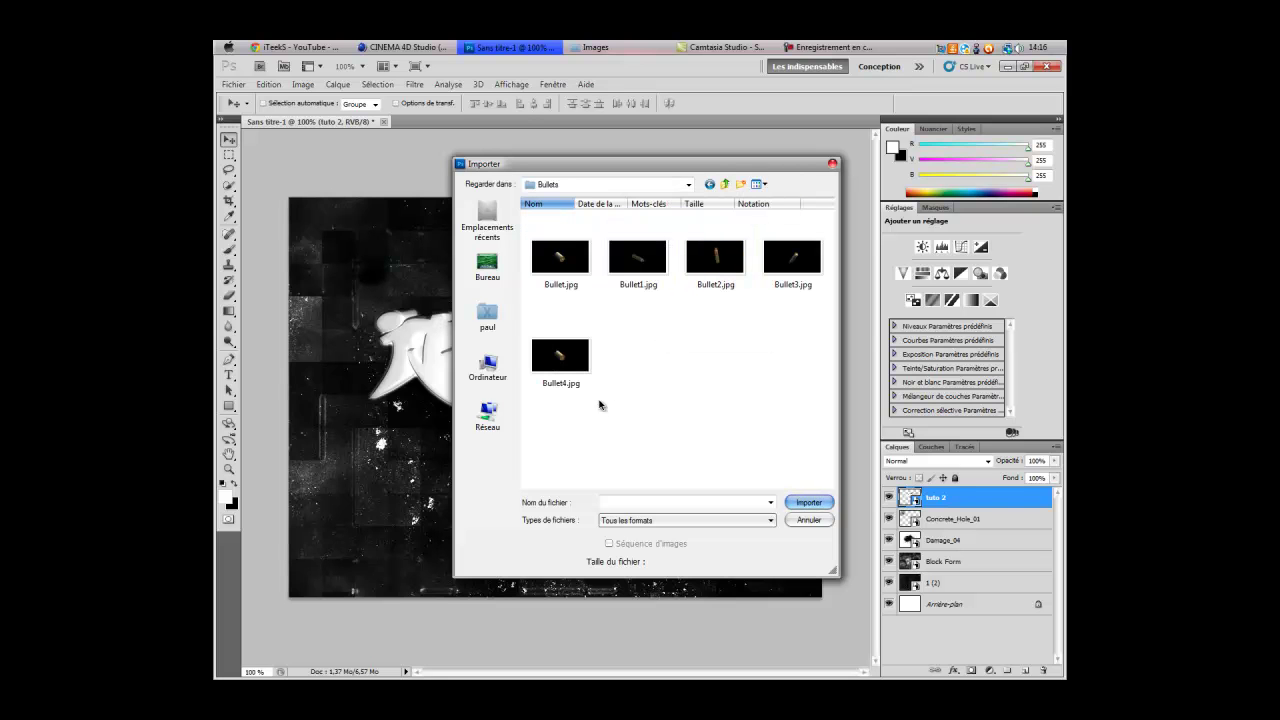
pyautogui.click(718, 265)
pyautogui.doubleClick(718, 265)
pyautogui.moveTo(555, 383); pyautogui.dragTo(529, 596)
pyautogui.press('Escape')
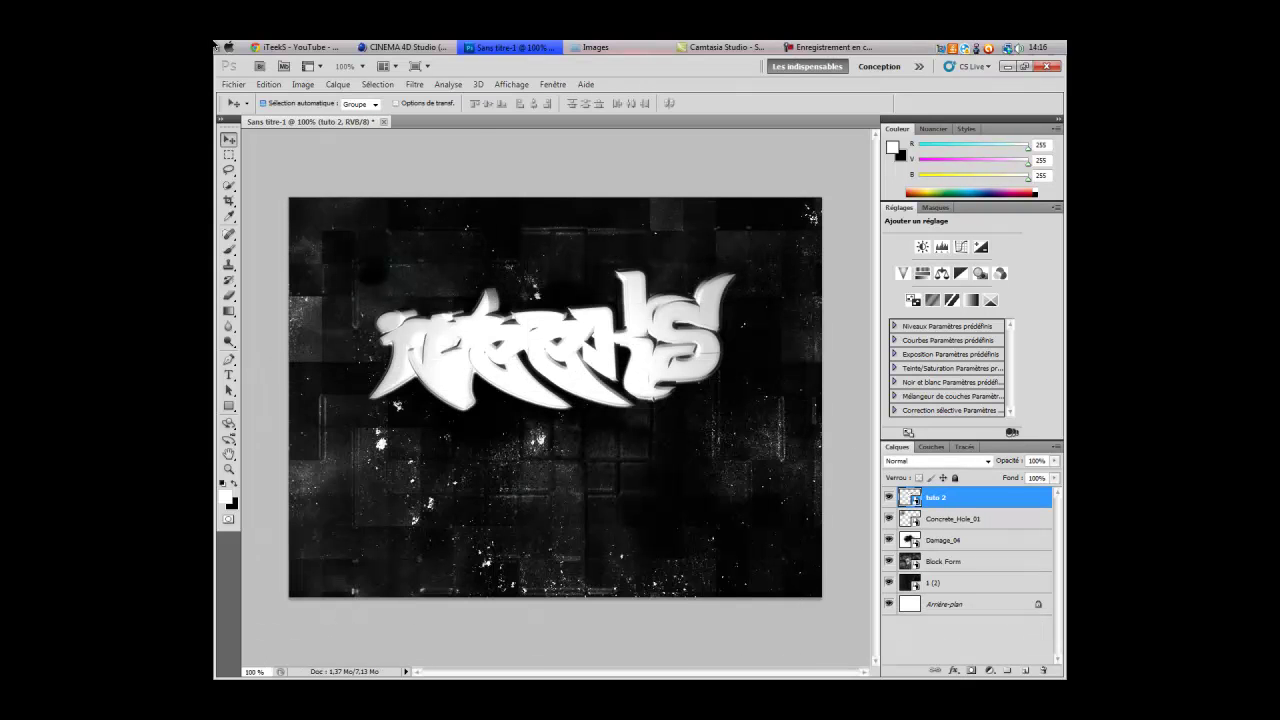
# Step: Place the fire image 5.jpg from the gfx pack's Fire folder above the tuto 2 layer
pyautogui.click(222, 86)
pyautogui.click(260, 344)
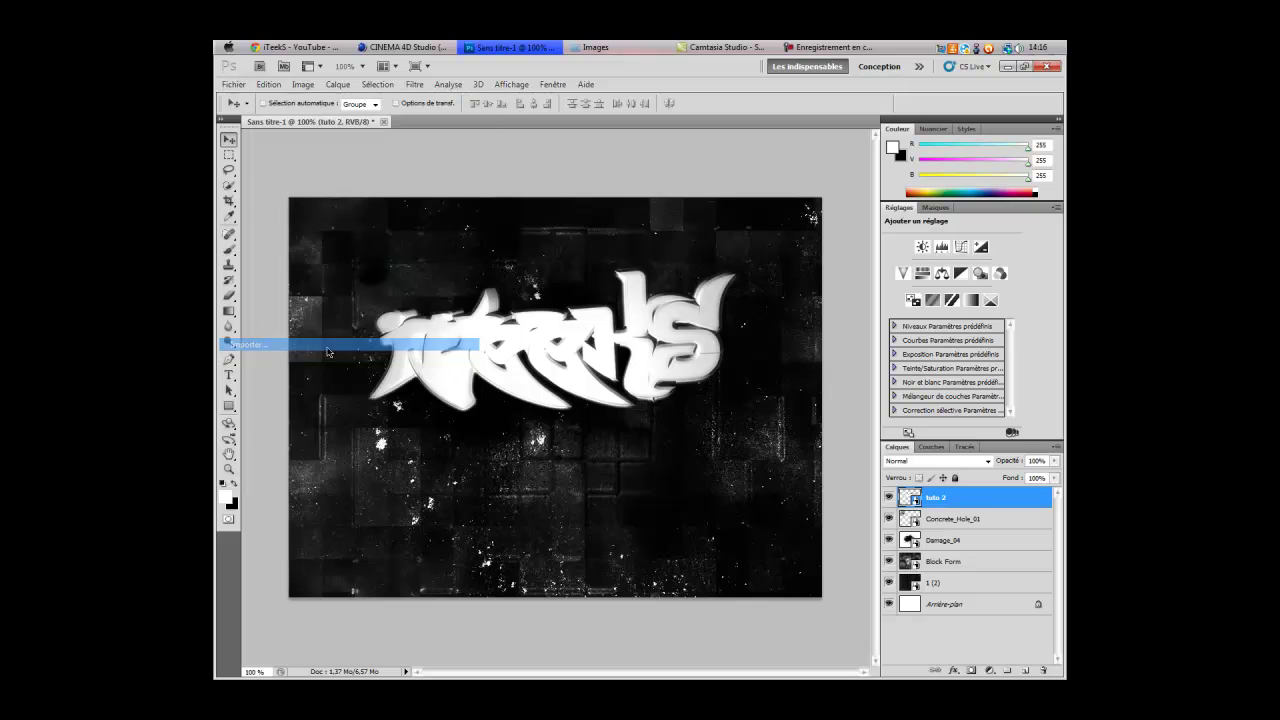
pyautogui.click(488, 272)
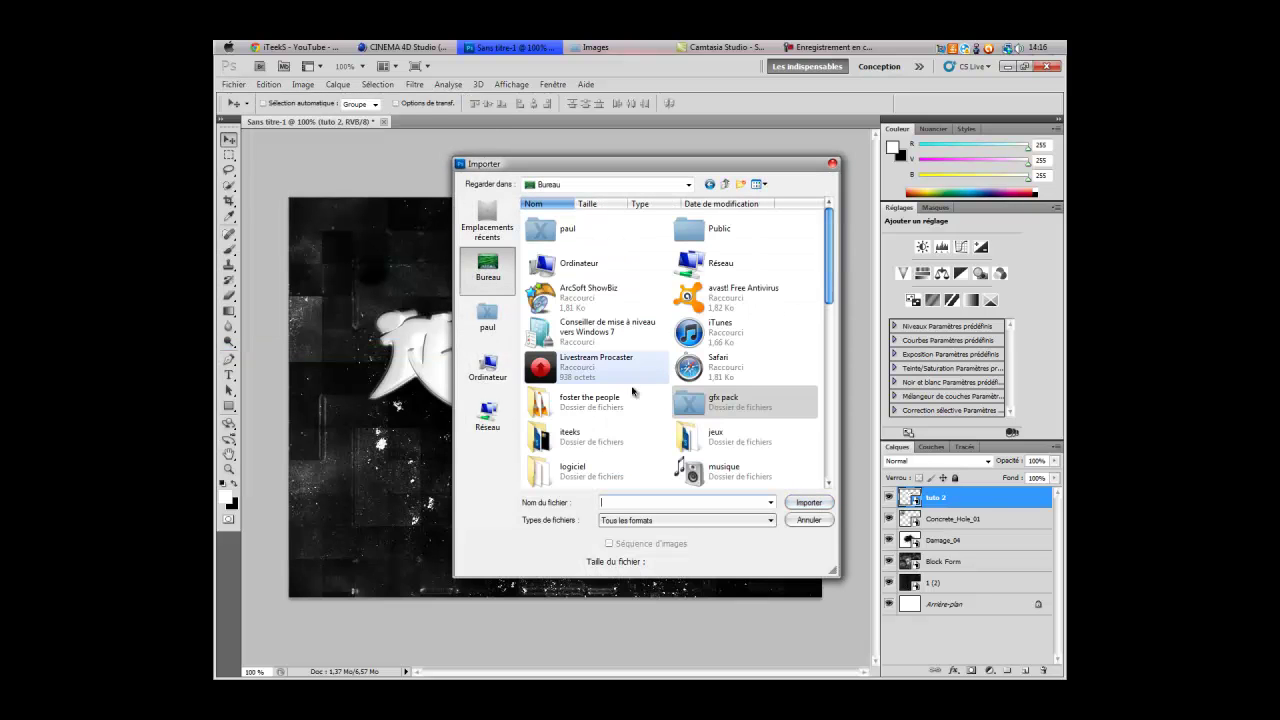
pyautogui.doubleClick(731, 408)
pyautogui.doubleClick(565, 259)
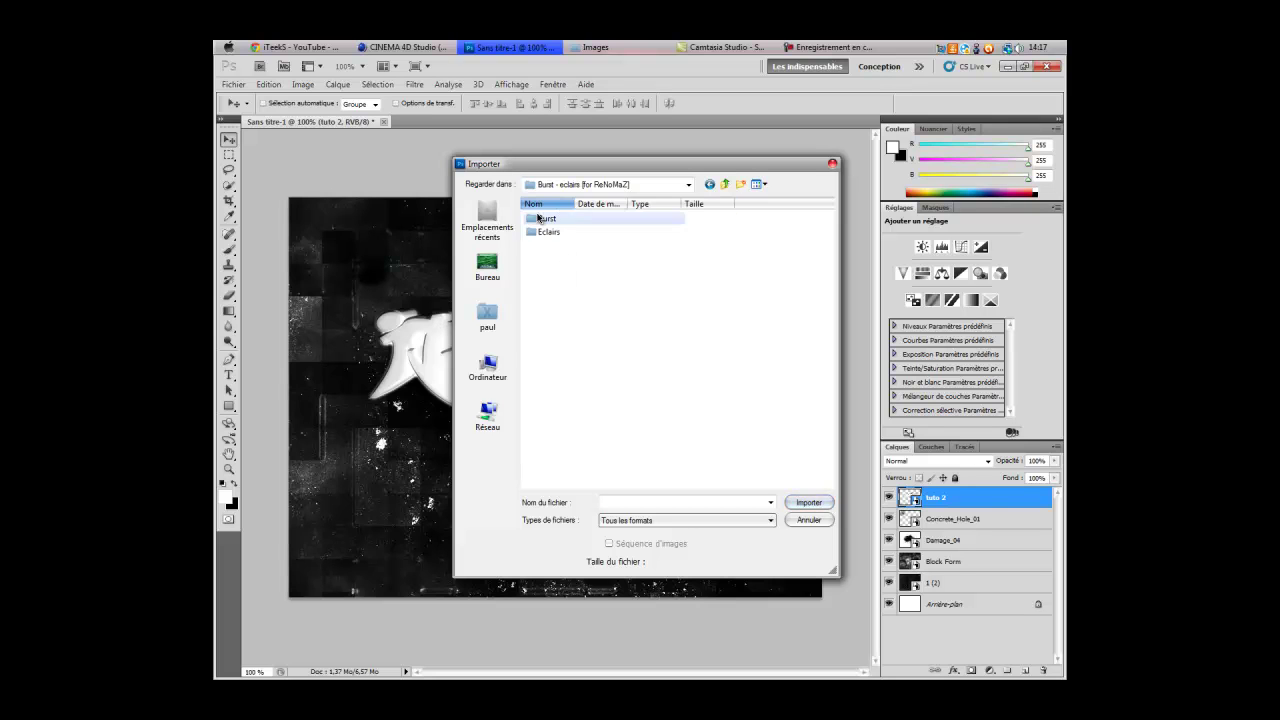
pyautogui.click(710, 185)
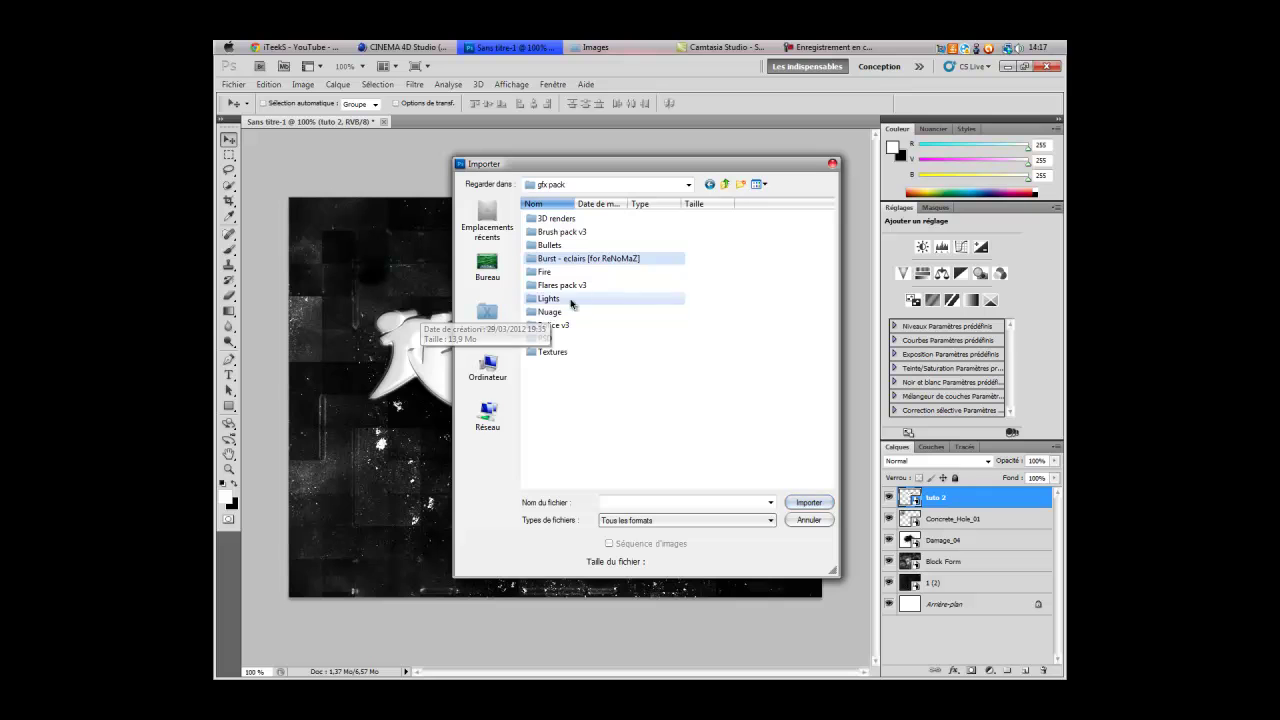
pyautogui.doubleClick(545, 271)
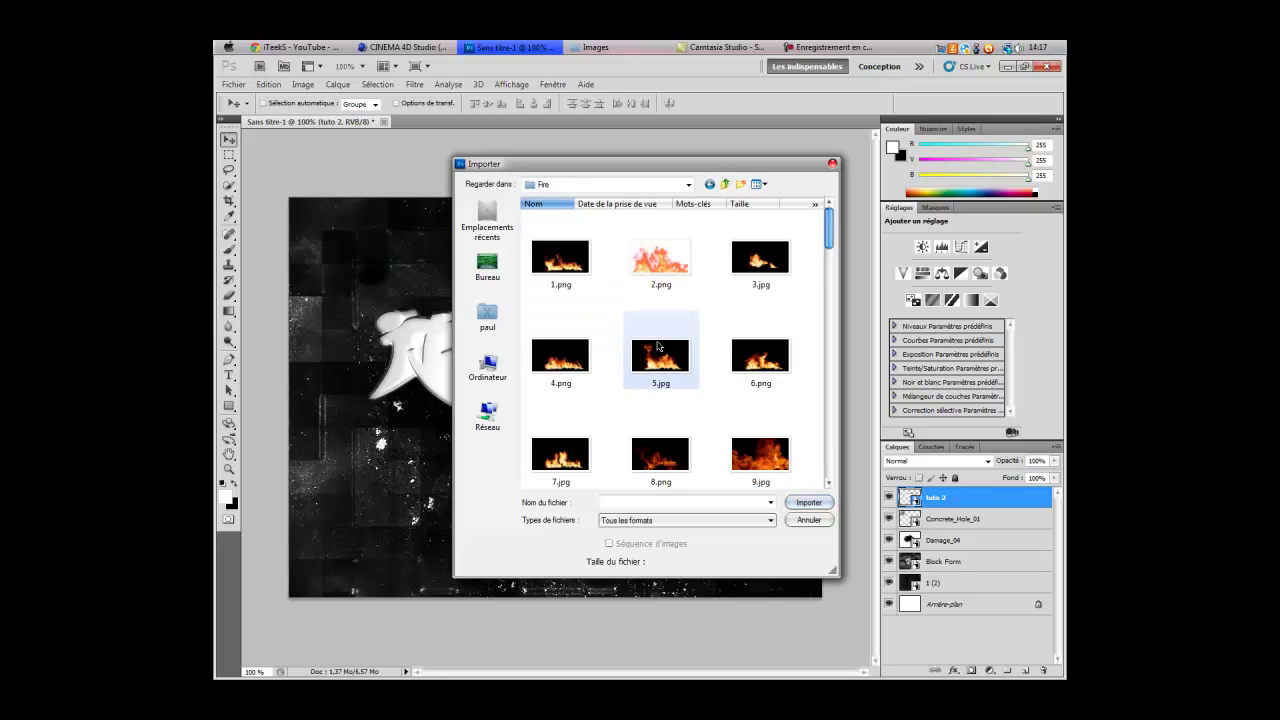
pyautogui.doubleClick(657, 372)
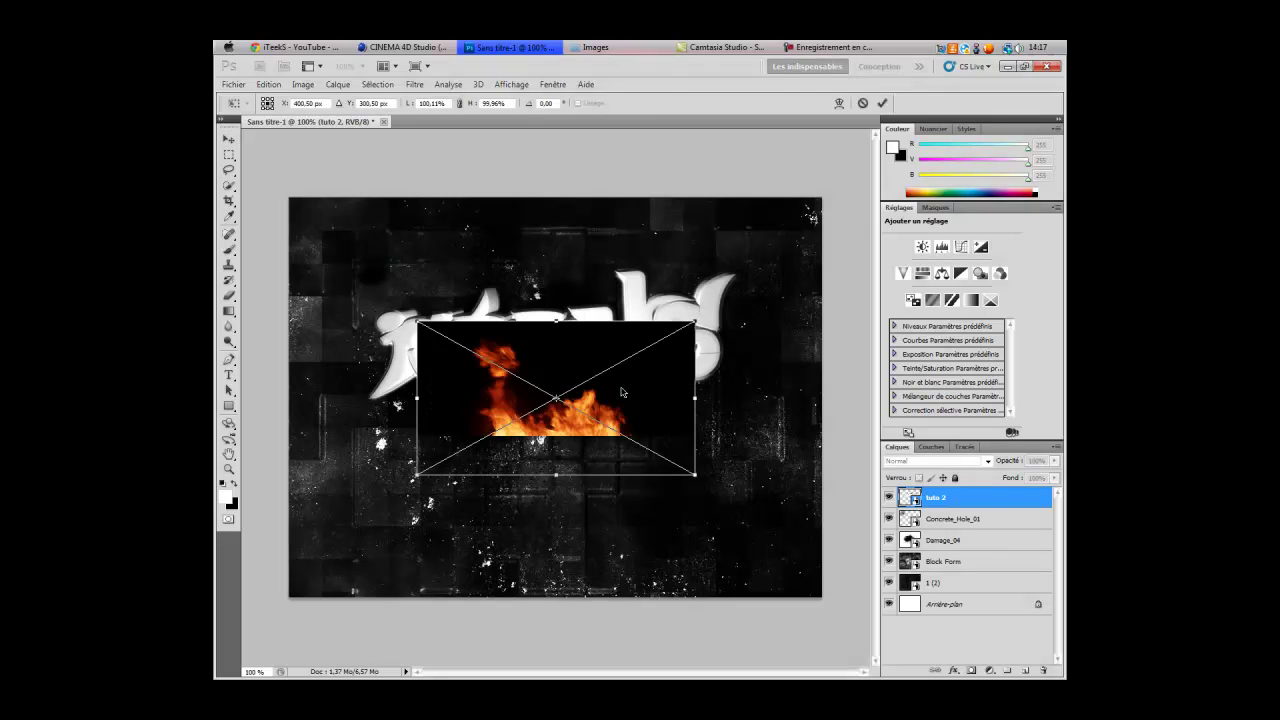
# Step: Move the fire image to the canvas's bottom edge and stretch it across the full canvas width, to about 192% horizontally
pyautogui.moveTo(588, 418); pyautogui.dragTo(566, 541)
pyautogui.moveTo(674, 523); pyautogui.dragTo(821, 537)
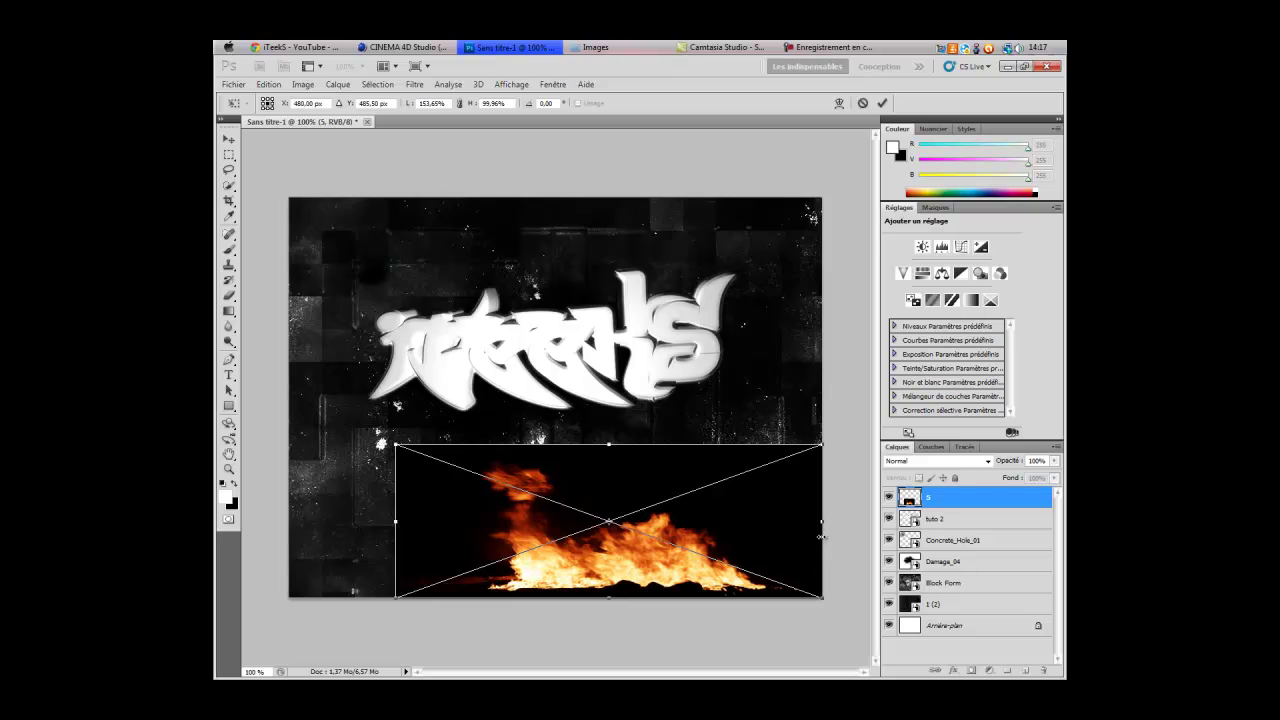
pyautogui.moveTo(397, 524); pyautogui.dragTo(283, 522)
pyautogui.moveTo(645, 532); pyautogui.dragTo(622, 537)
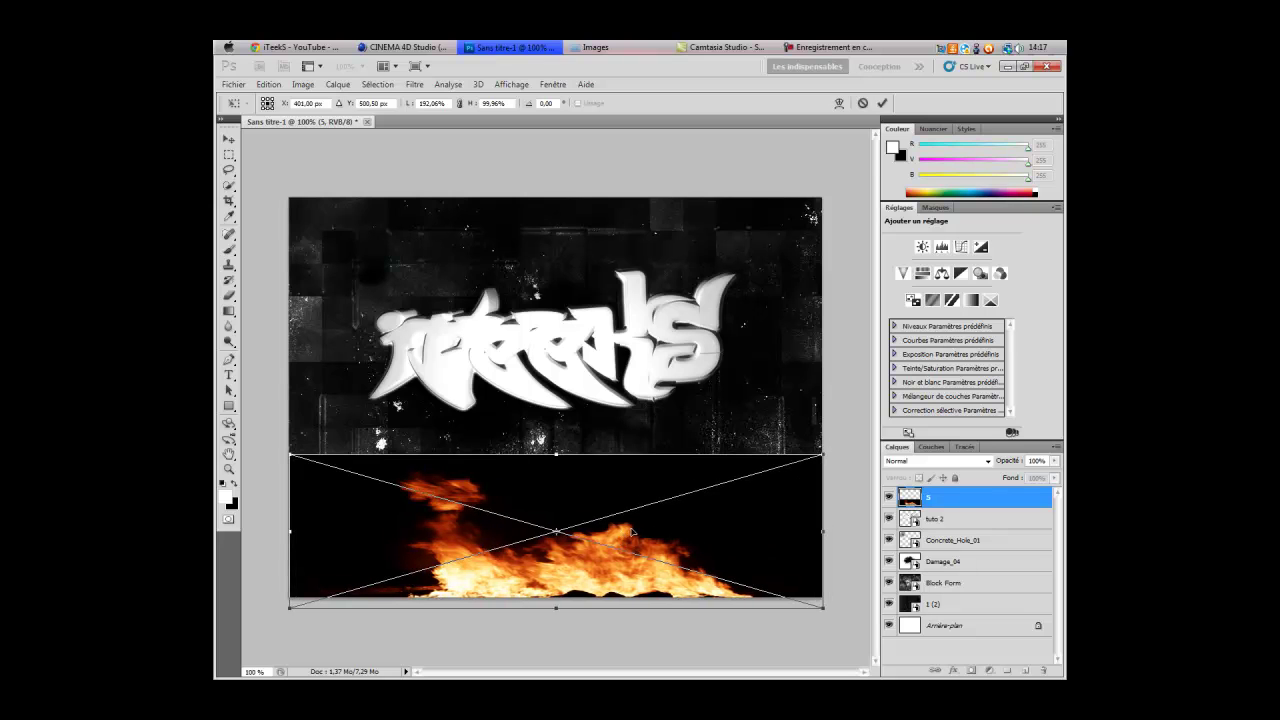
# Step: Try Incrustation, Différence, Teinte, Saturation and Obscurcir blending on the fire layer
pyautogui.click(948, 462)
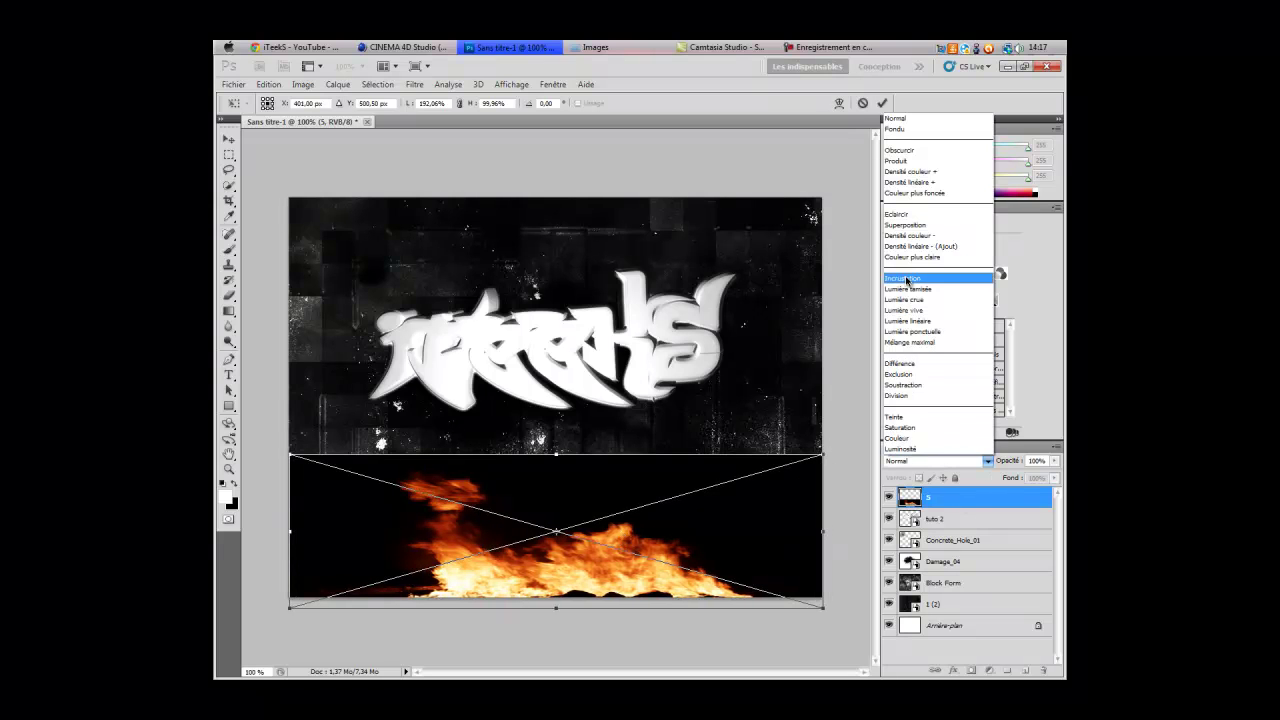
pyautogui.click(908, 281)
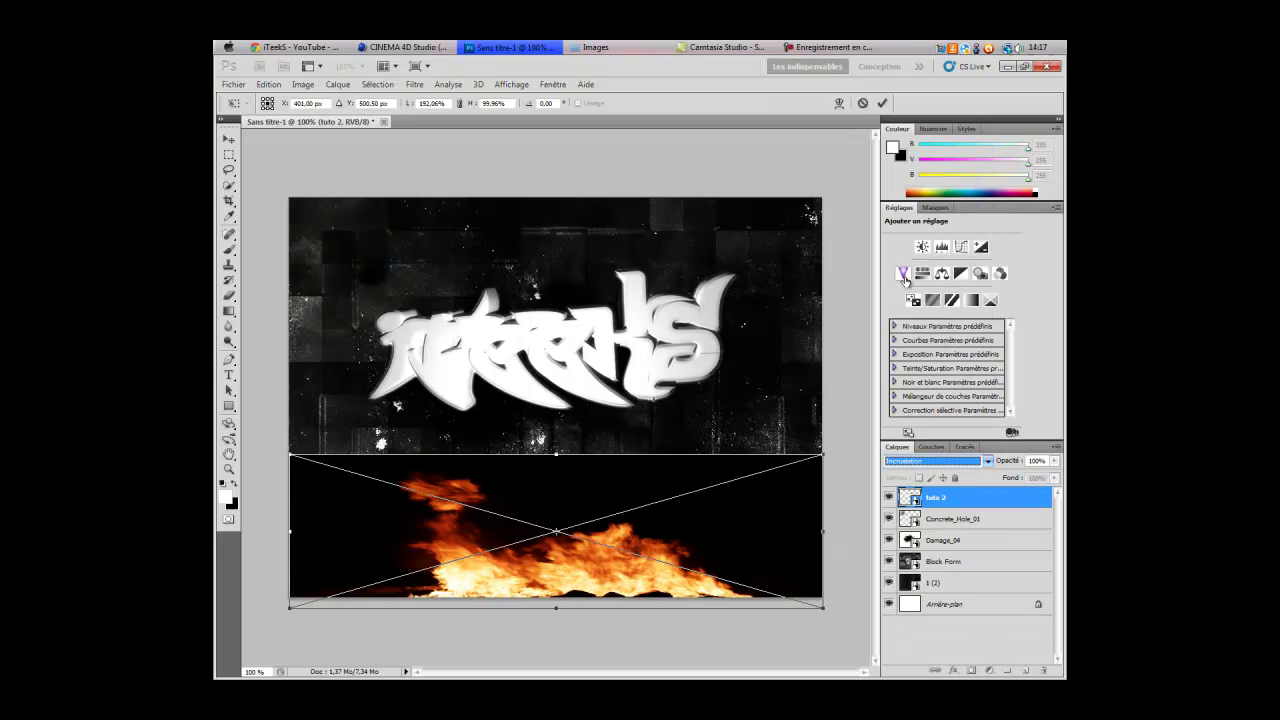
pyautogui.click(930, 461)
pyautogui.click(912, 363)
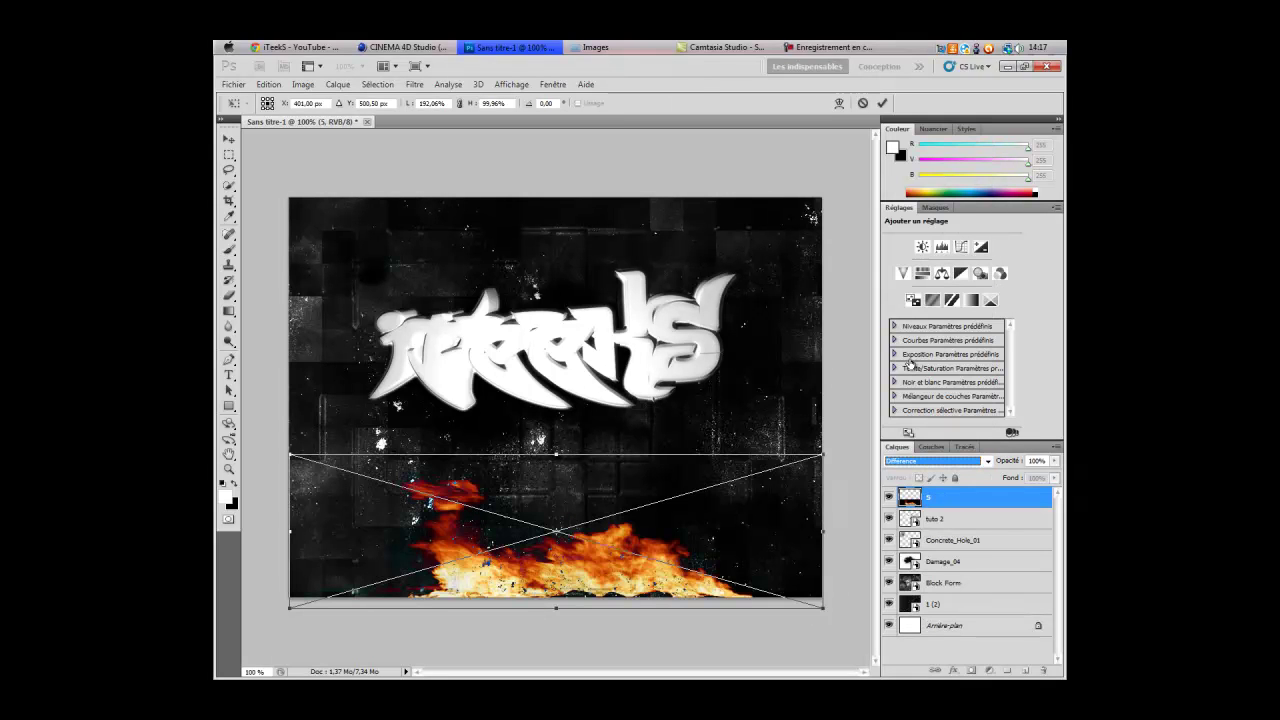
pyautogui.click(921, 461)
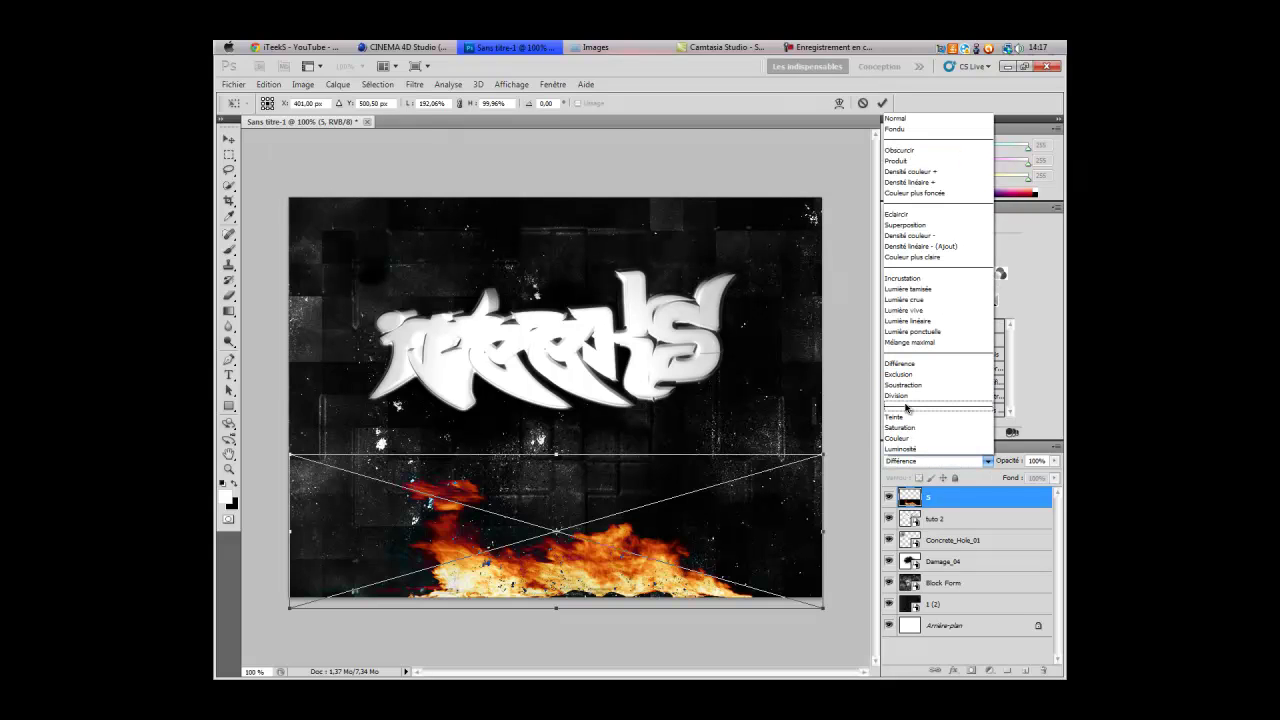
pyautogui.click(912, 421)
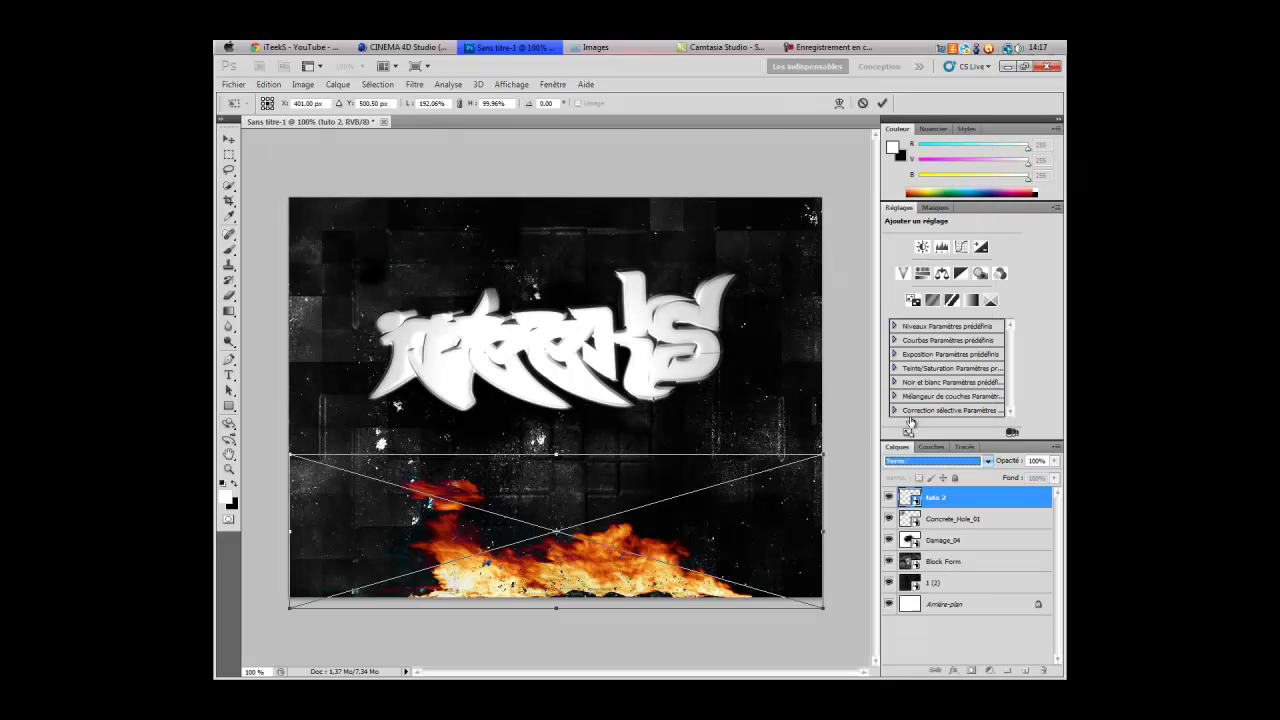
pyautogui.click(912, 460)
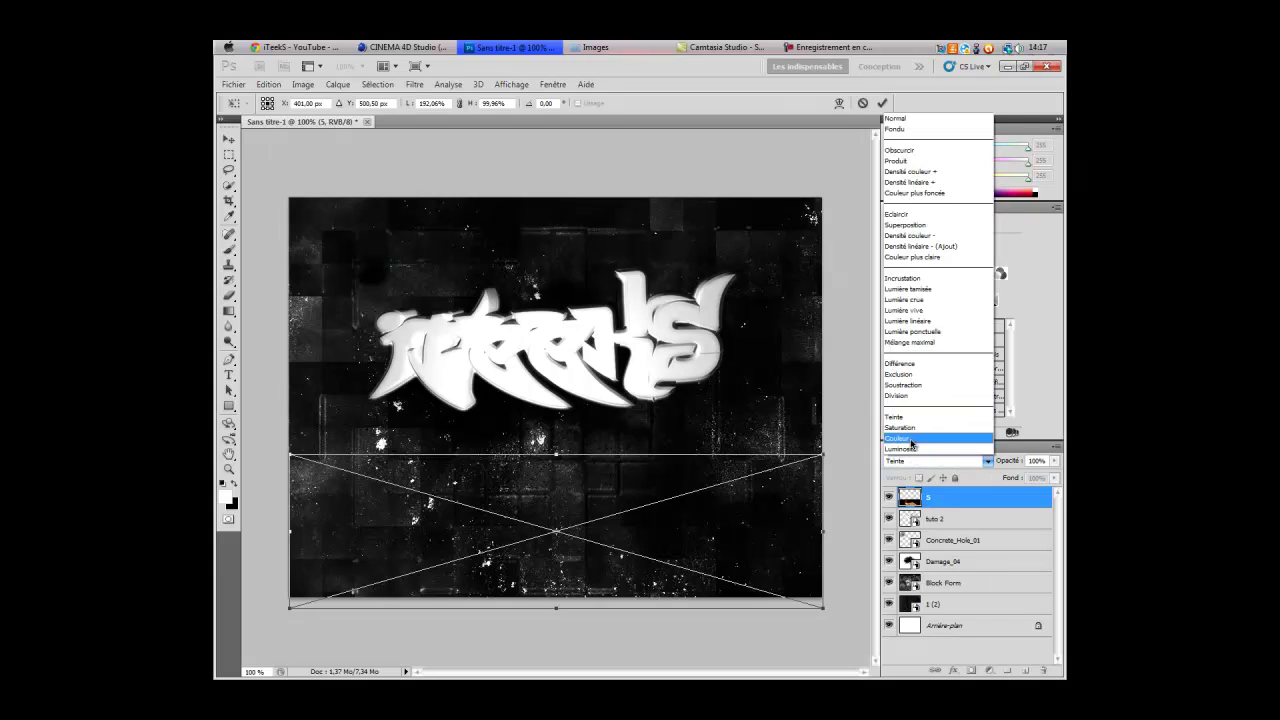
pyautogui.click(906, 433)
pyautogui.click(915, 461)
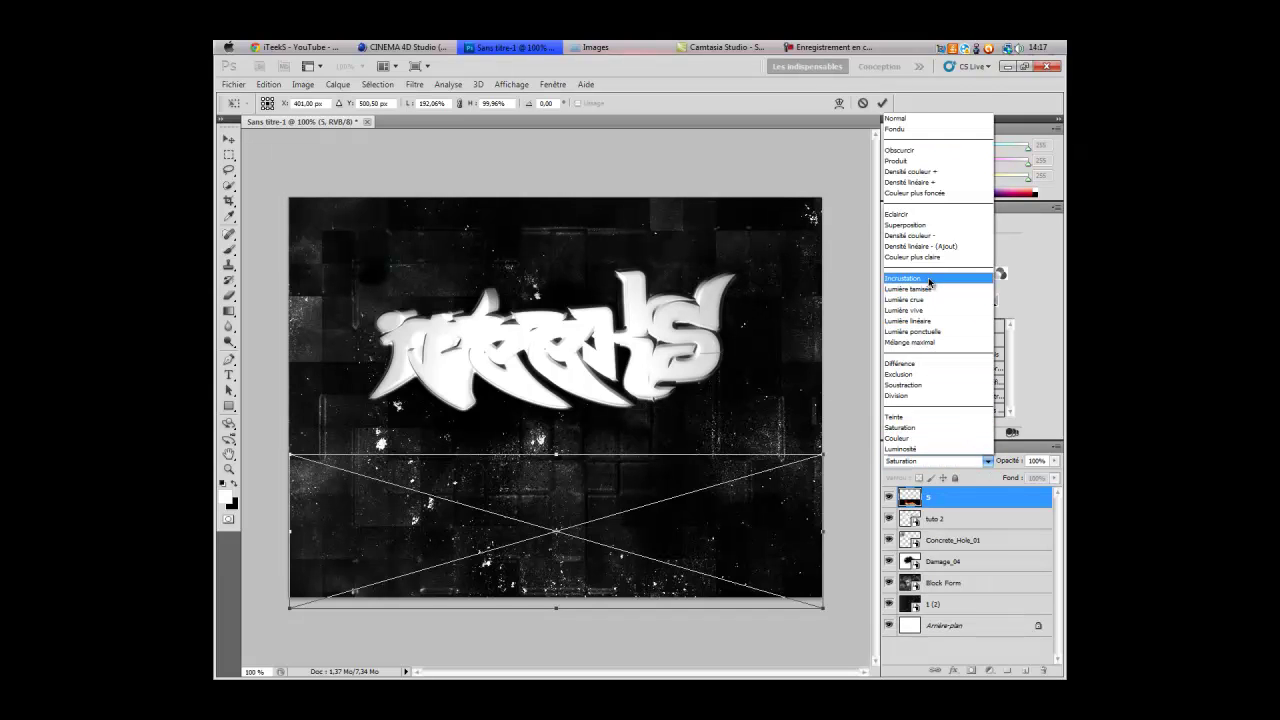
pyautogui.click(905, 118)
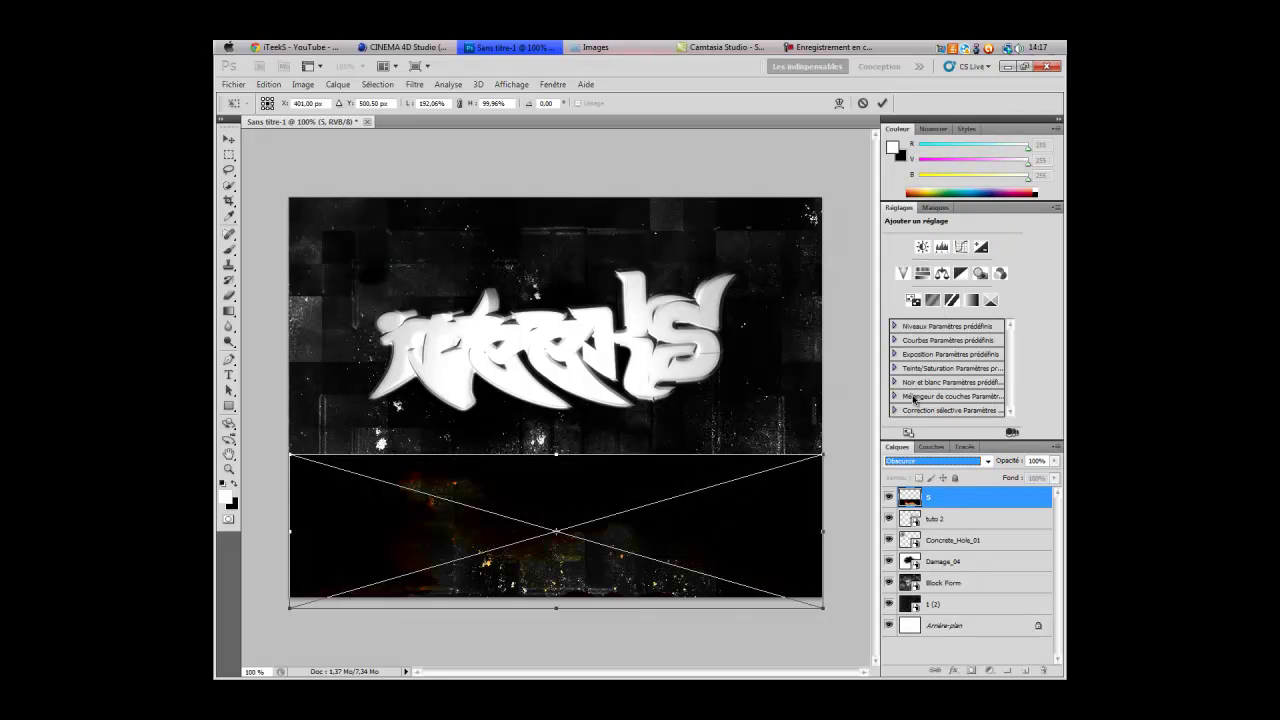
# Step: Set the fire layer's blending mode to Différence and commit its placement
pyautogui.click(932, 461)
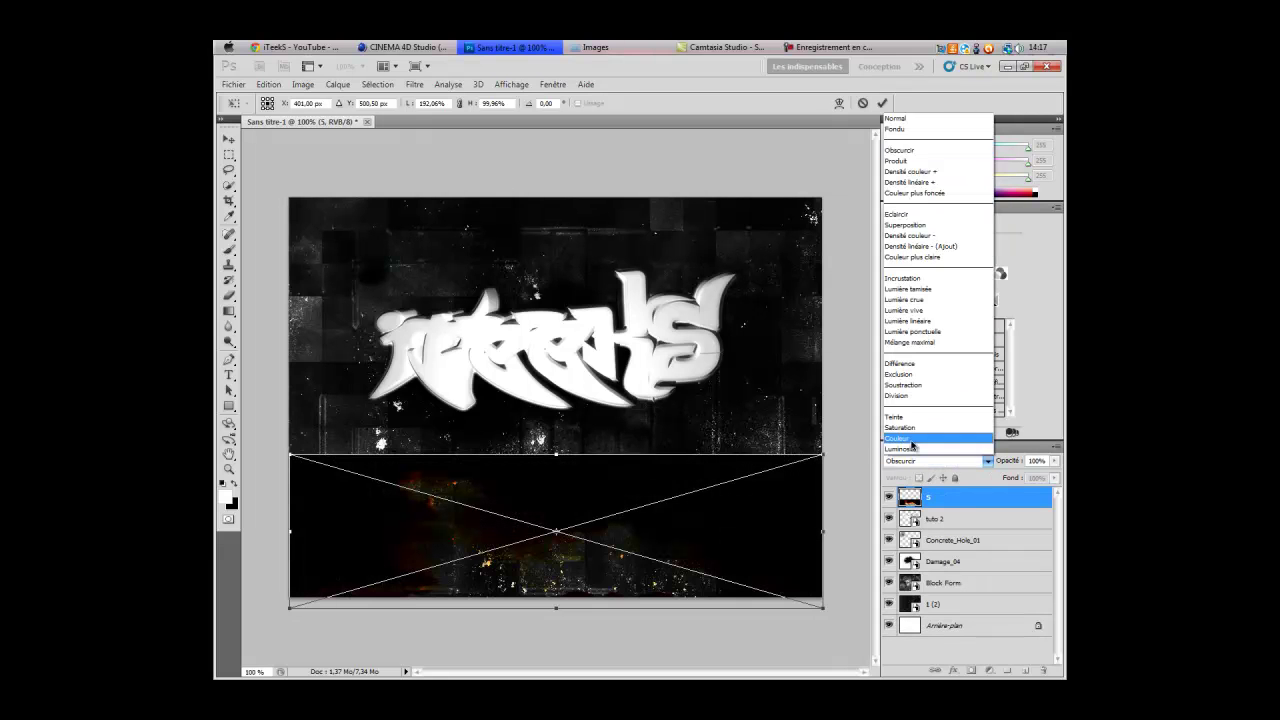
pyautogui.click(925, 363)
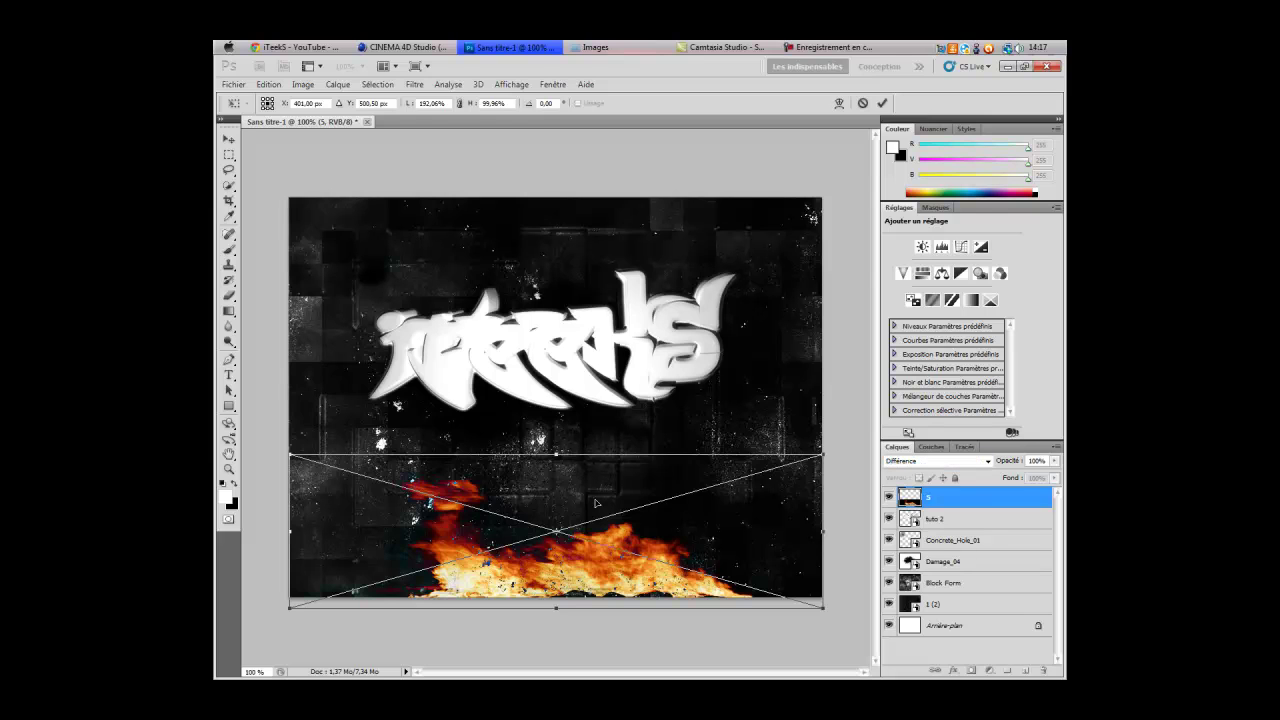
pyautogui.press('Return')
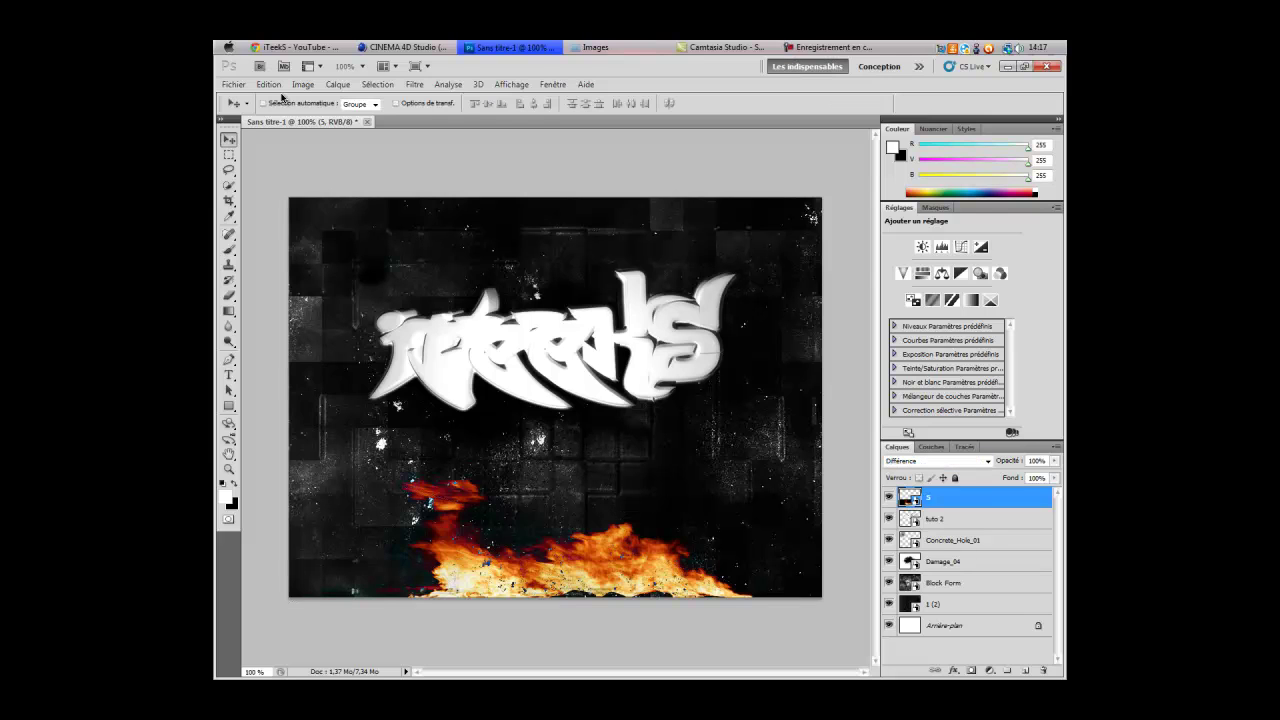
# Step: Start a new text line in the lower-left area of the canvas, beside the flames
pyautogui.click(228, 375)
pyautogui.click(339, 521)
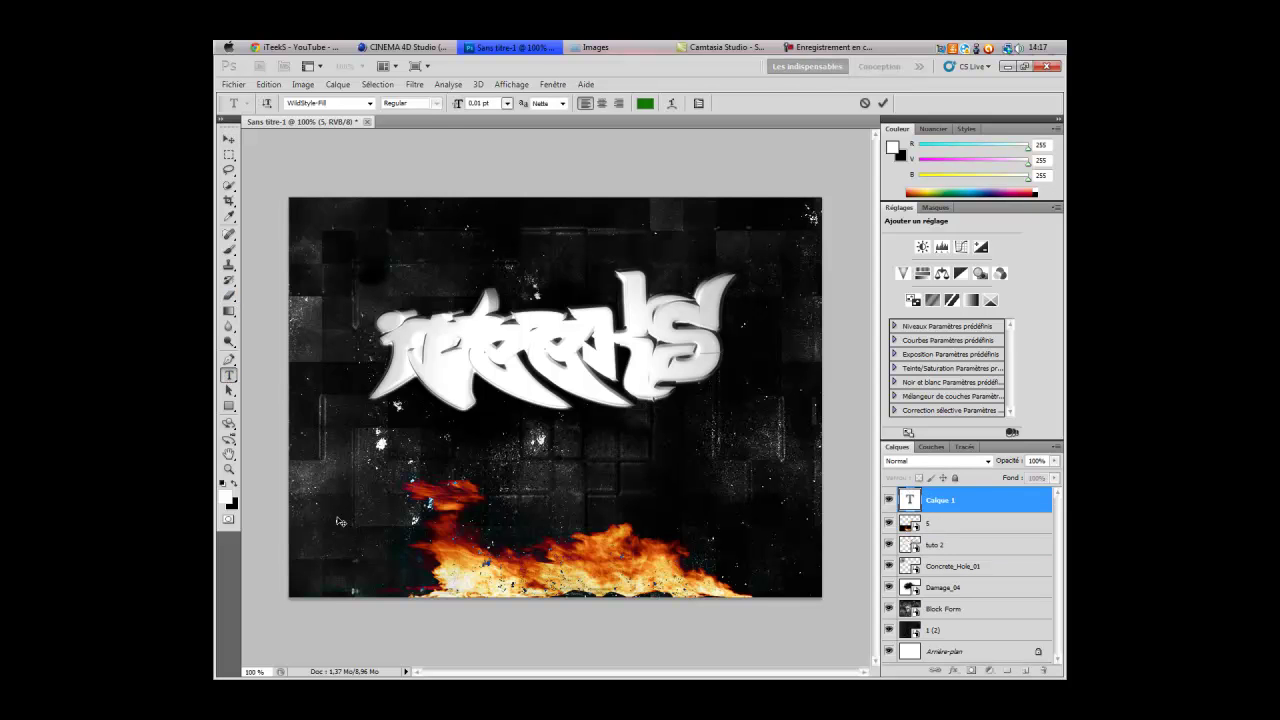
pyautogui.click(295, 47)
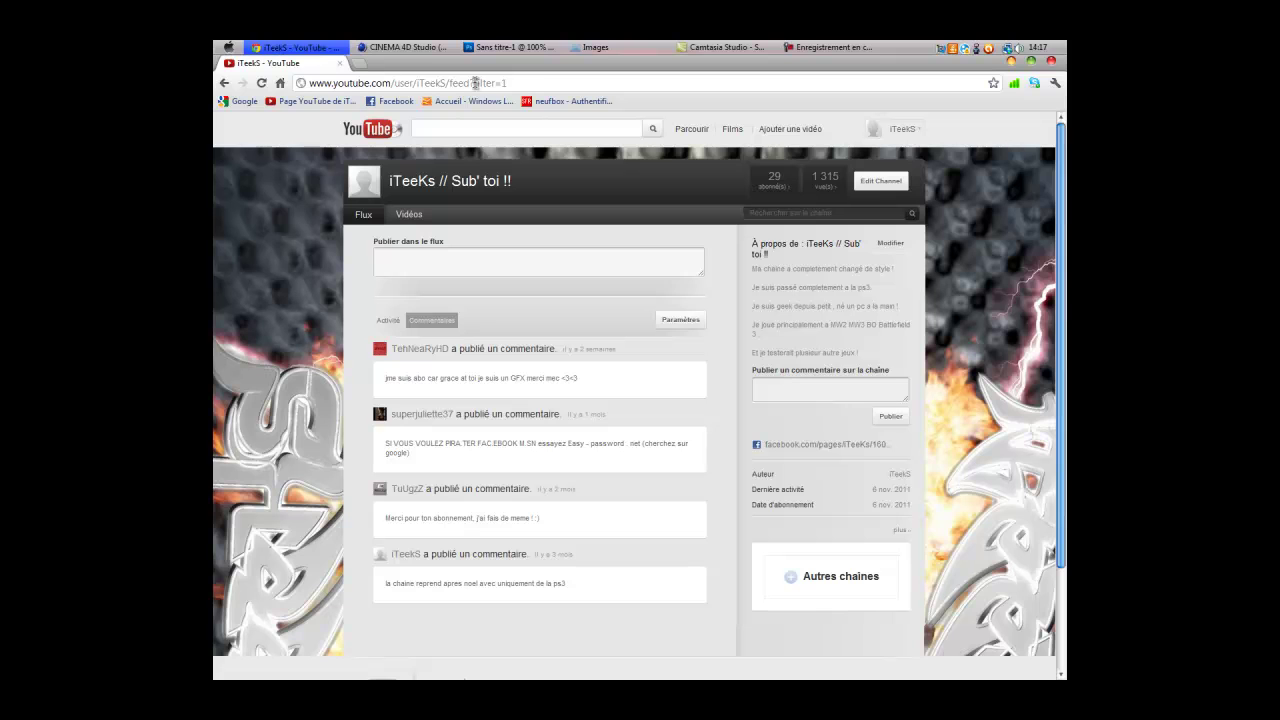
pyautogui.moveTo(509, 82); pyautogui.dragTo(452, 82)
pyautogui.write('feed')
pyautogui.press('Return')
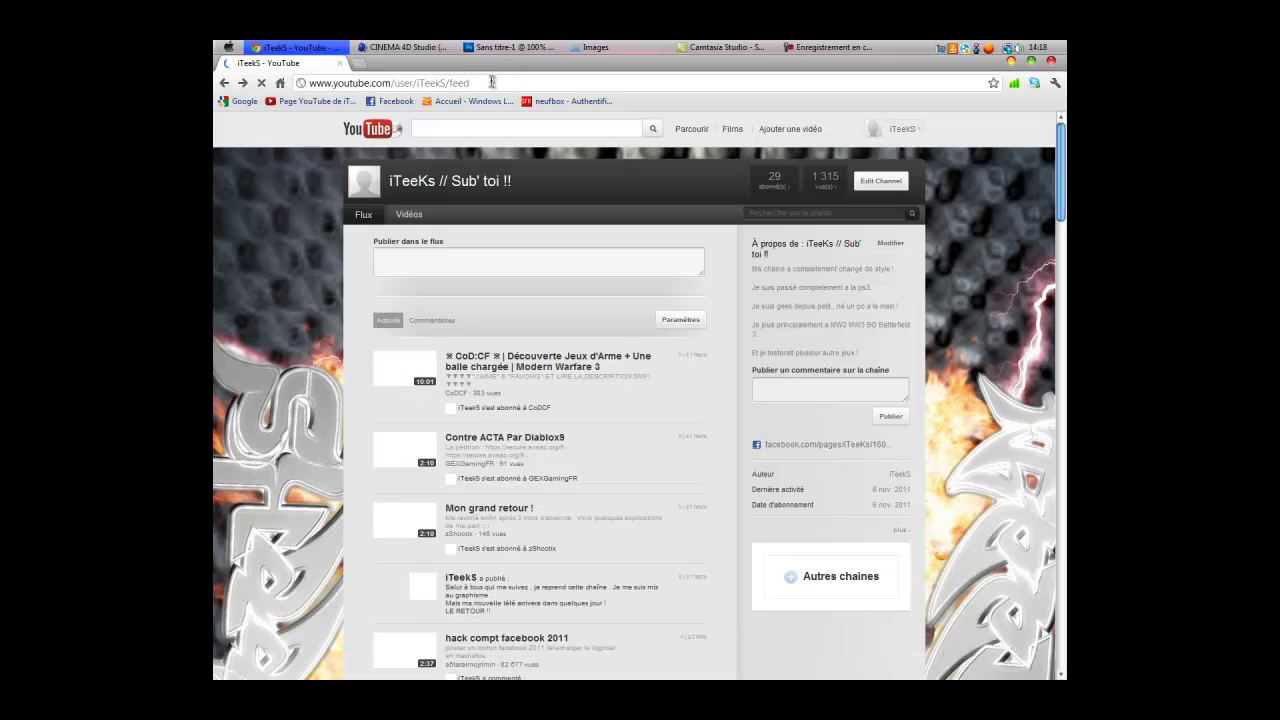
pyautogui.moveTo(476, 82); pyautogui.dragTo(450, 82)
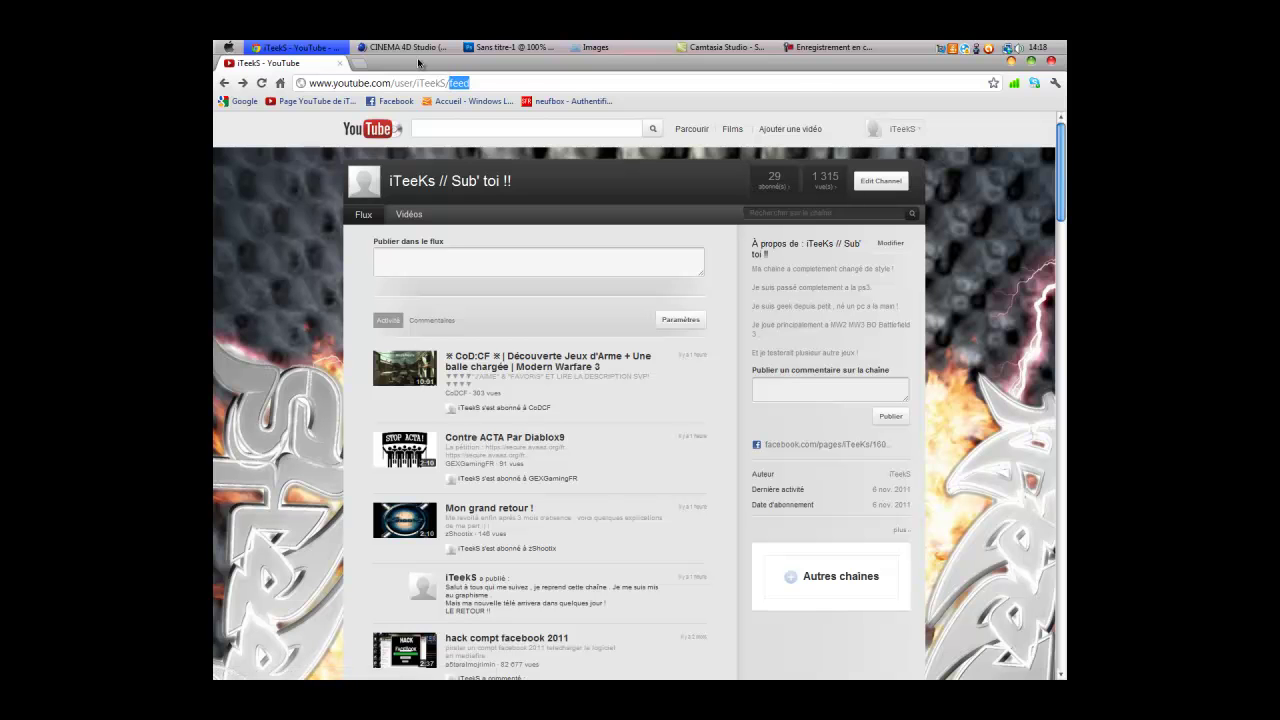
pyautogui.press('BackSpace')
pyautogui.press('Return')
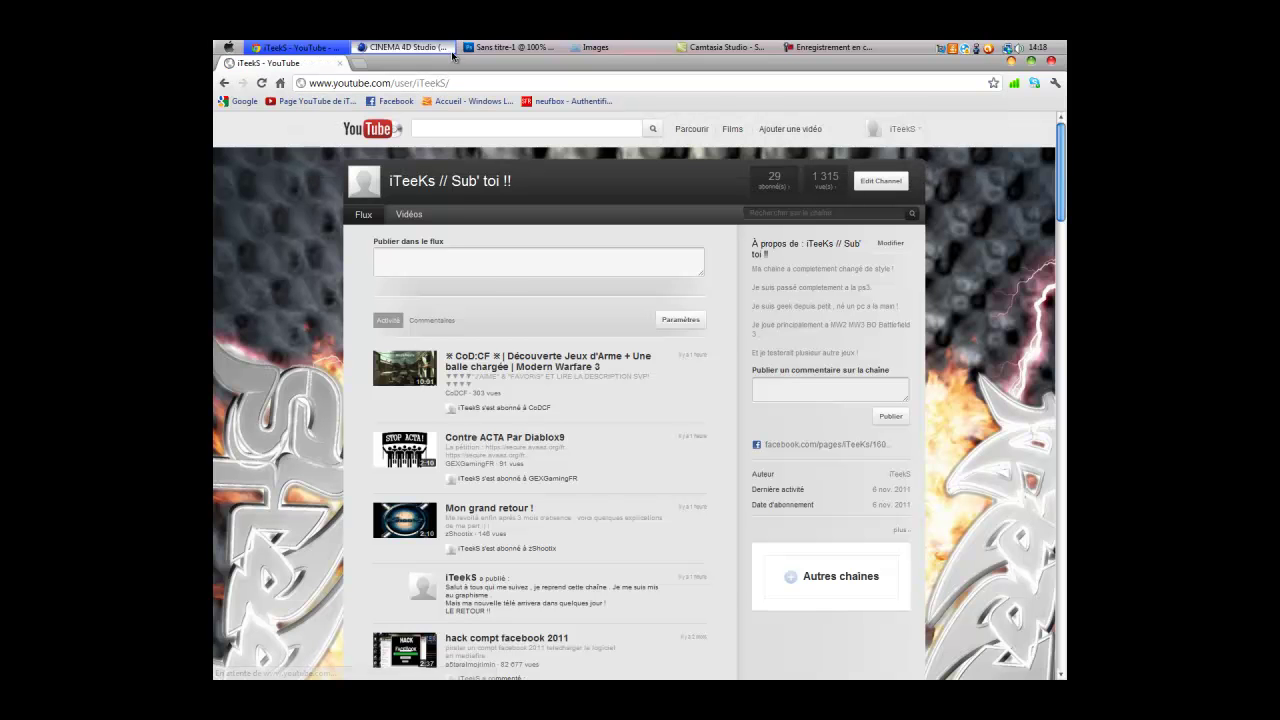
# Step: Copy the whole channel address and paste it into the open text line in Photoshop
pyautogui.moveTo(458, 83); pyautogui.dragTo(300, 84)
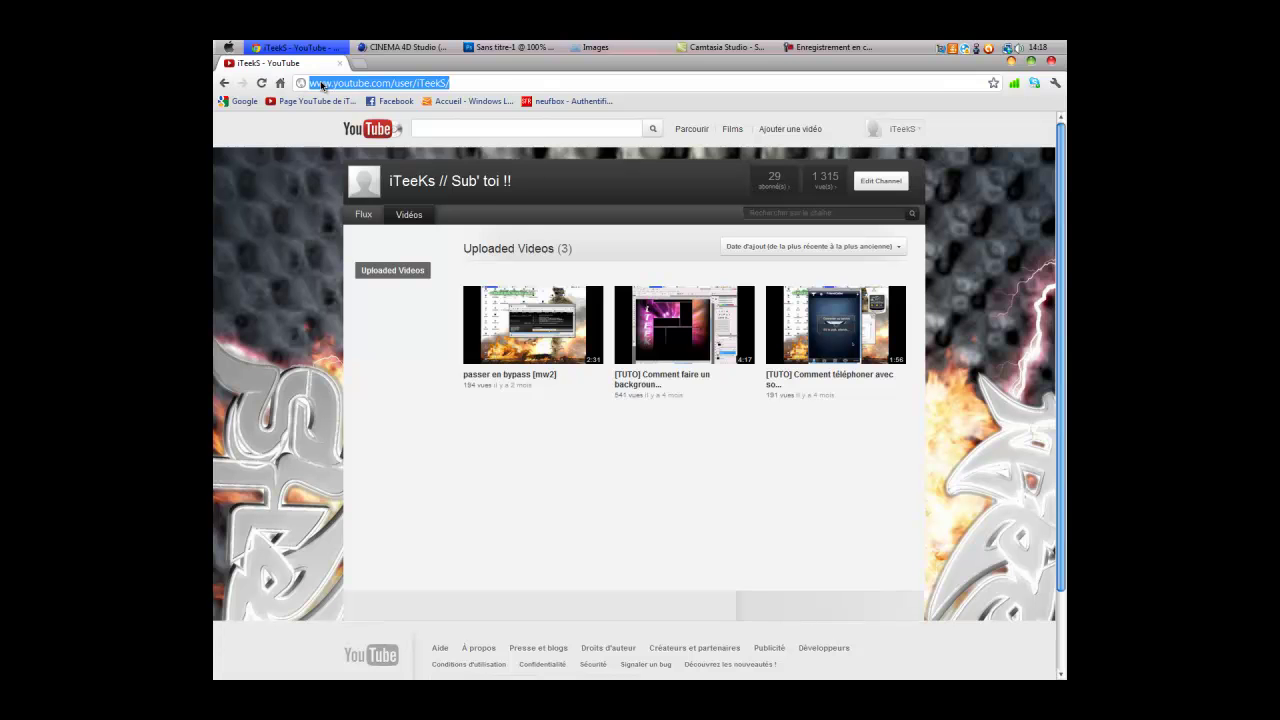
pyautogui.rightClick(322, 86)
pyautogui.click(350, 125)
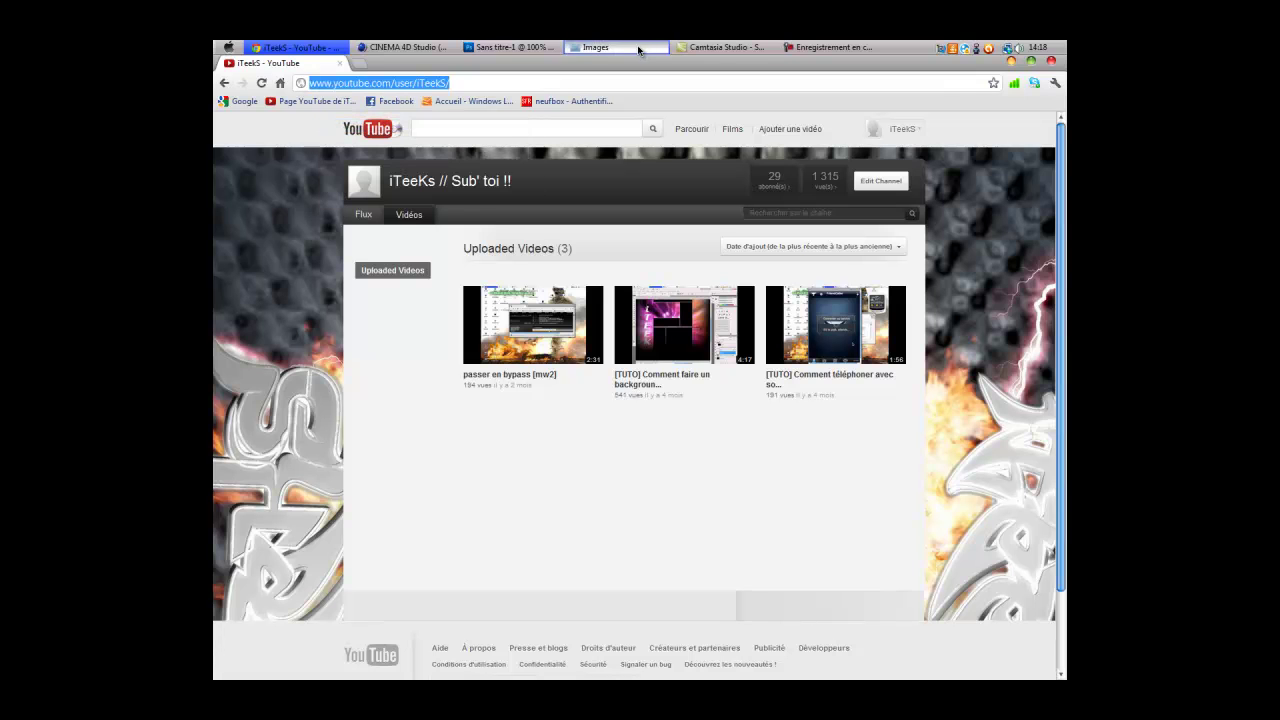
pyautogui.click(510, 47)
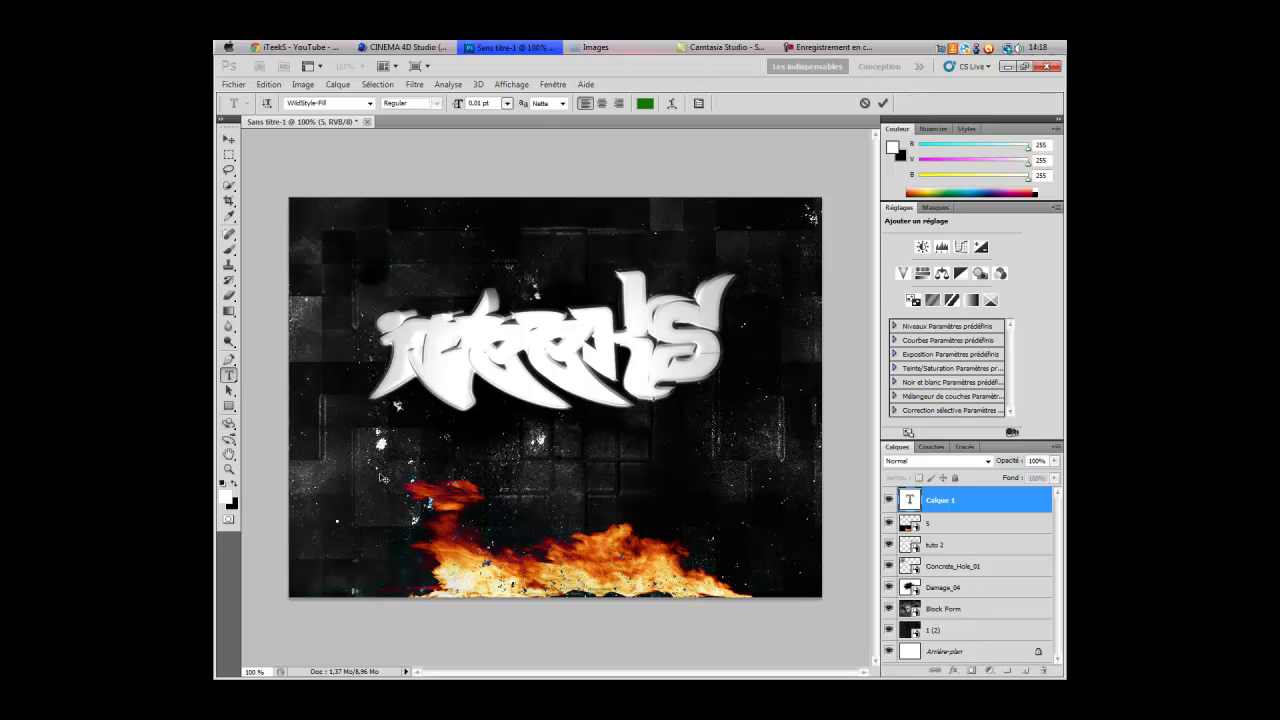
pyautogui.rightClick(339, 507)
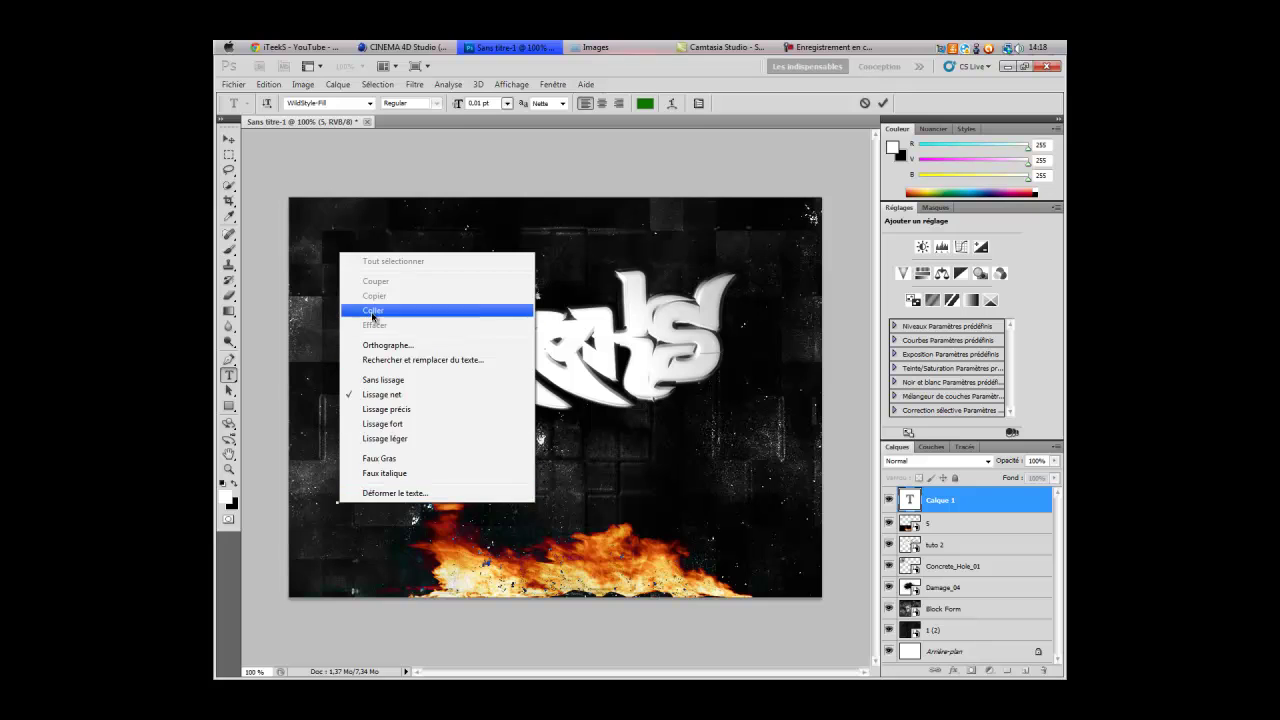
pyautogui.click(372, 311)
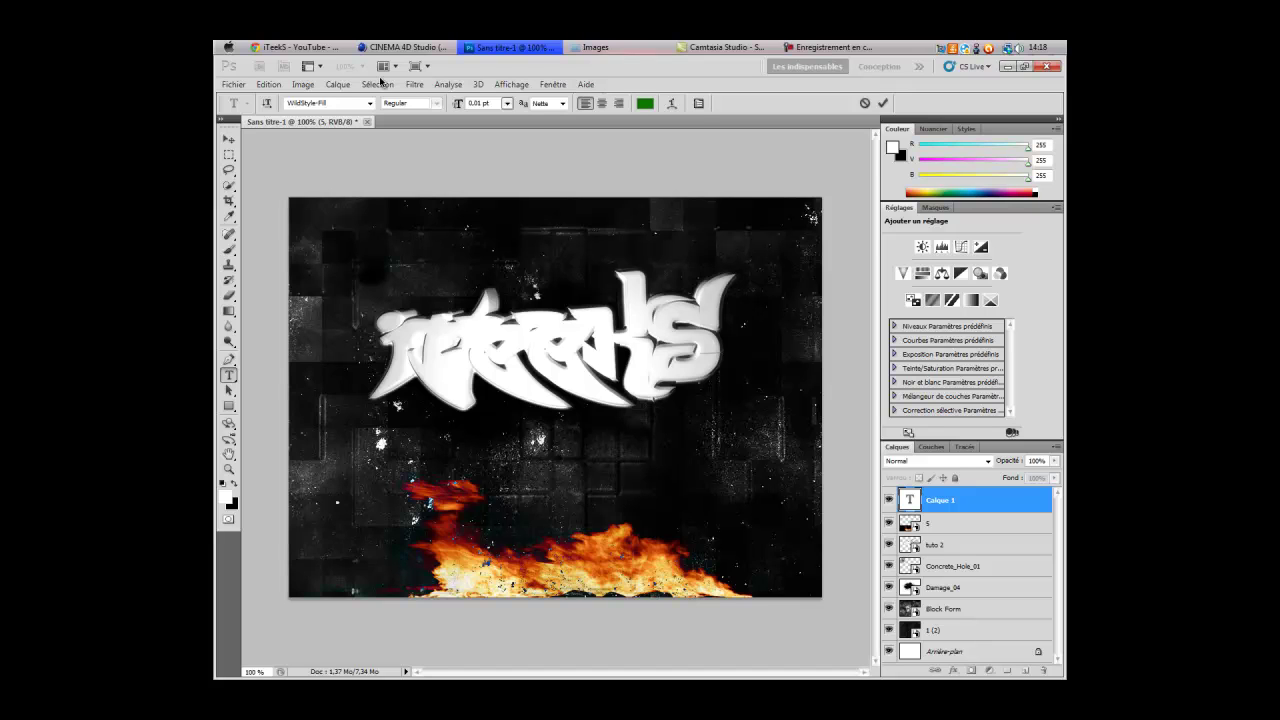
# Step: Try 20 pt and 200 pt for the pasted address text, and settle on a size of 50 pt
pyautogui.moveTo(482, 103); pyautogui.dragTo(466, 109)
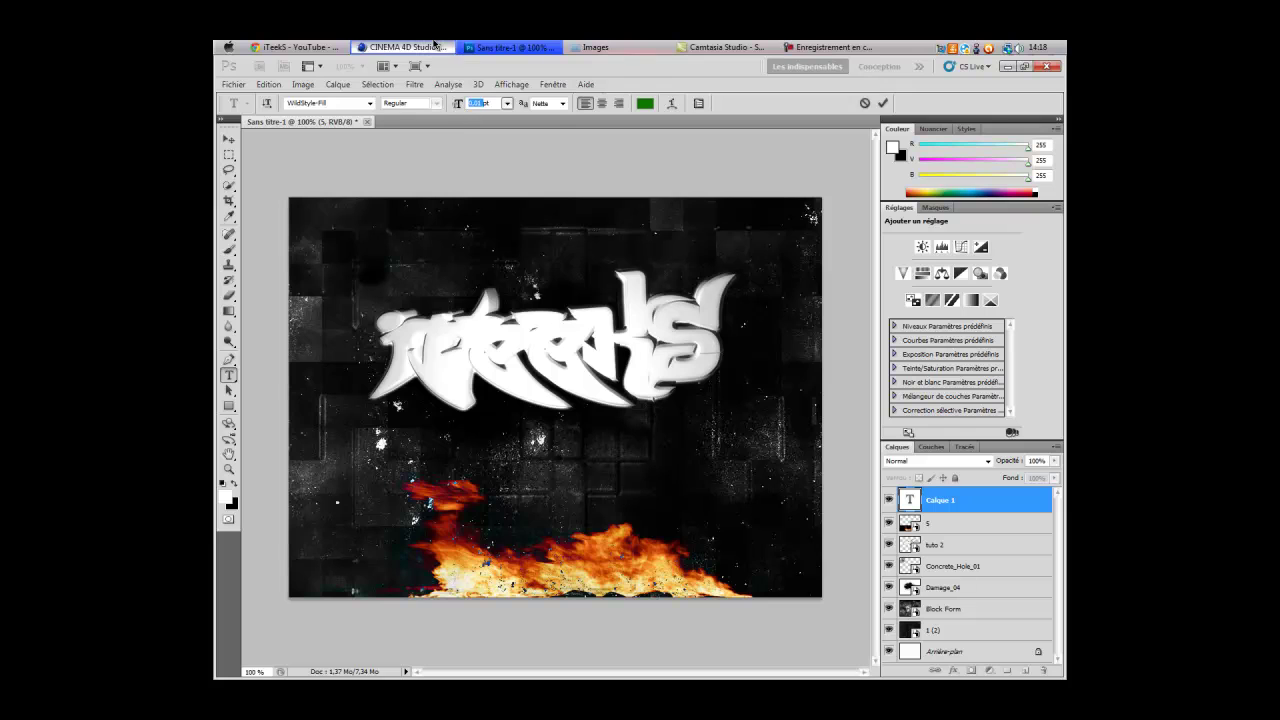
pyautogui.moveTo(434, 44)
pyautogui.write('20')
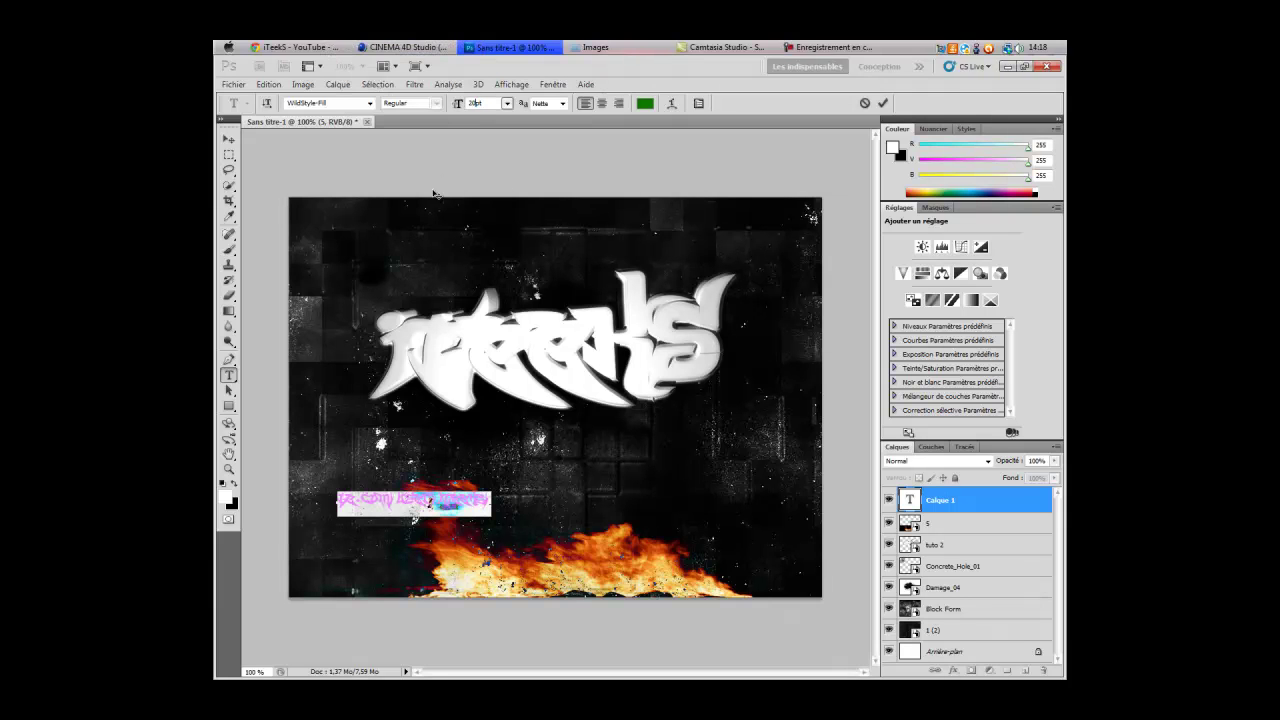
pyautogui.click(478, 104)
pyautogui.write('0pt')
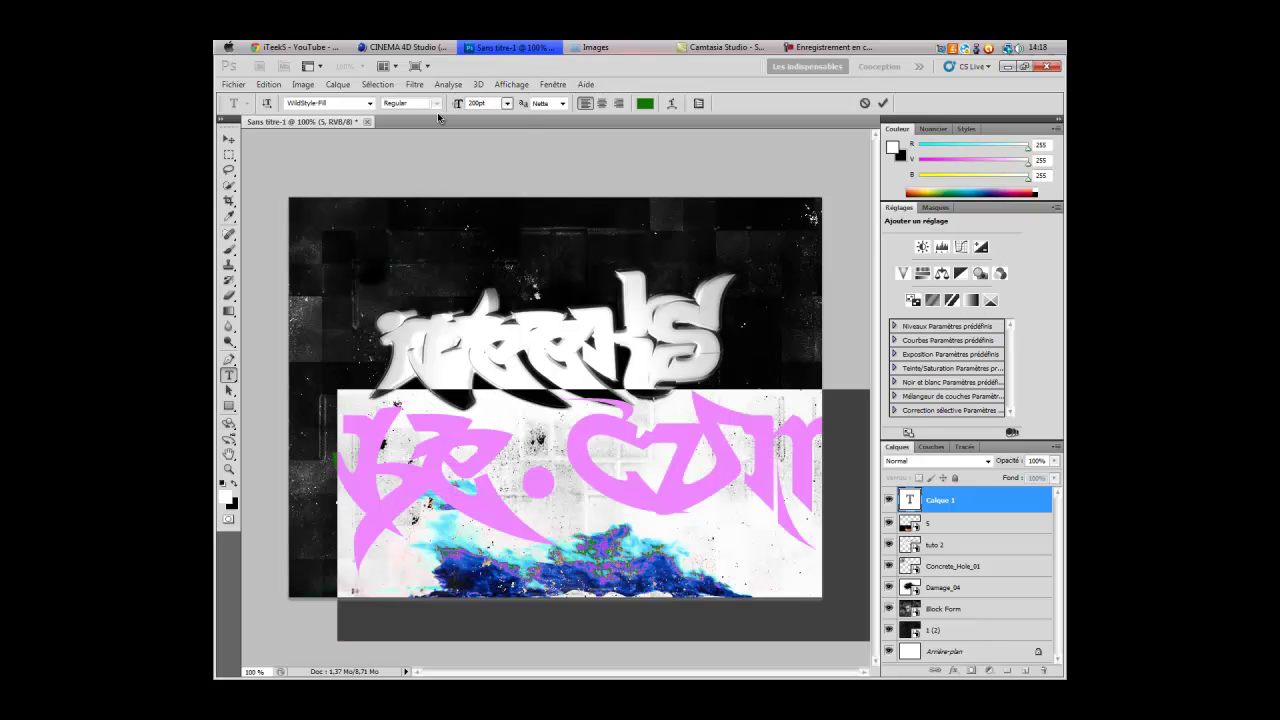
pyautogui.click(458, 103)
pyautogui.write('50')
pyautogui.press('Return')
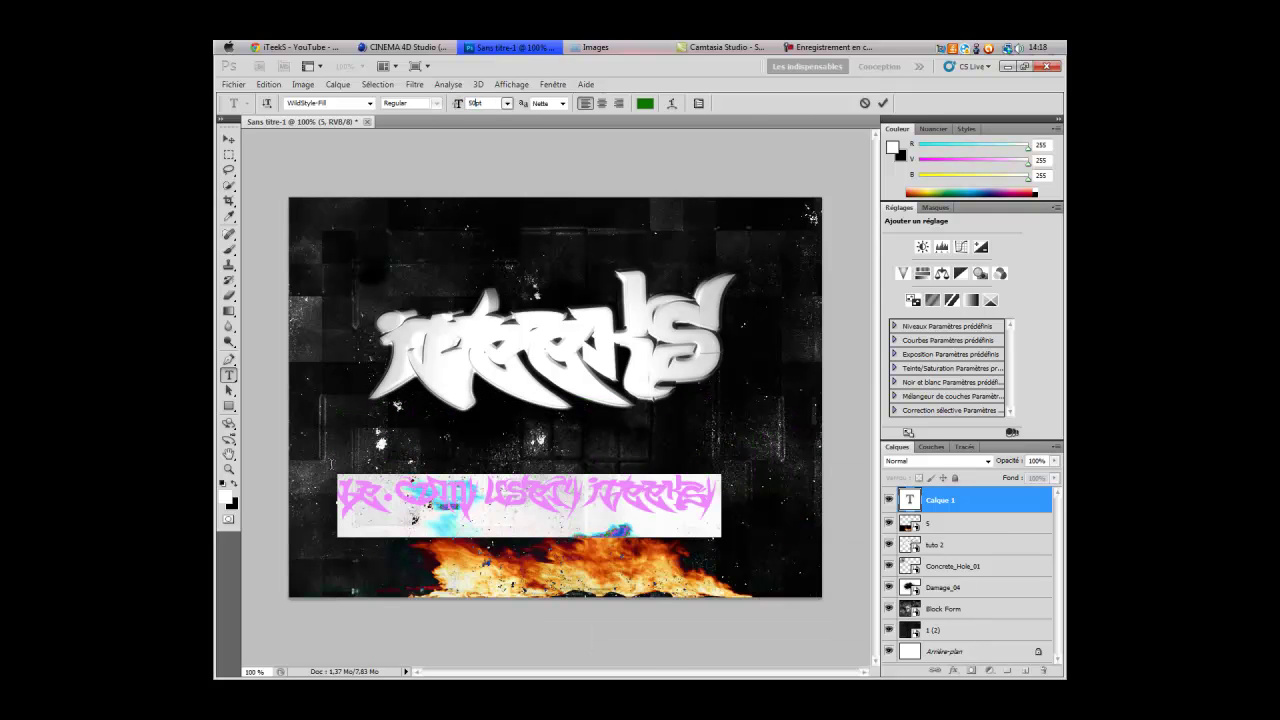
# Step: Shift the address text slightly up and to the right, and change its font to Westwood LET
pyautogui.moveTo(311, 494); pyautogui.dragTo(326, 482)
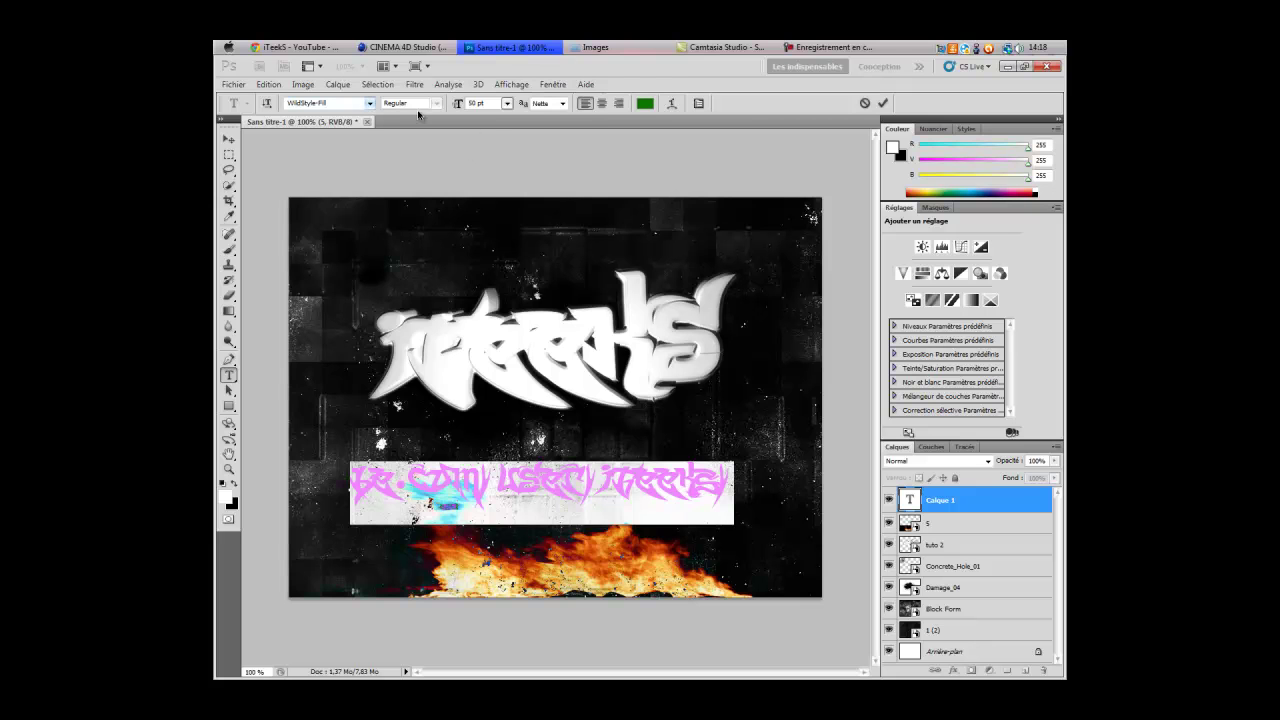
pyautogui.click(369, 103)
pyautogui.scroll(3, 400, 260)
pyautogui.scroll(5, 400, 260)
pyautogui.click(423, 338)
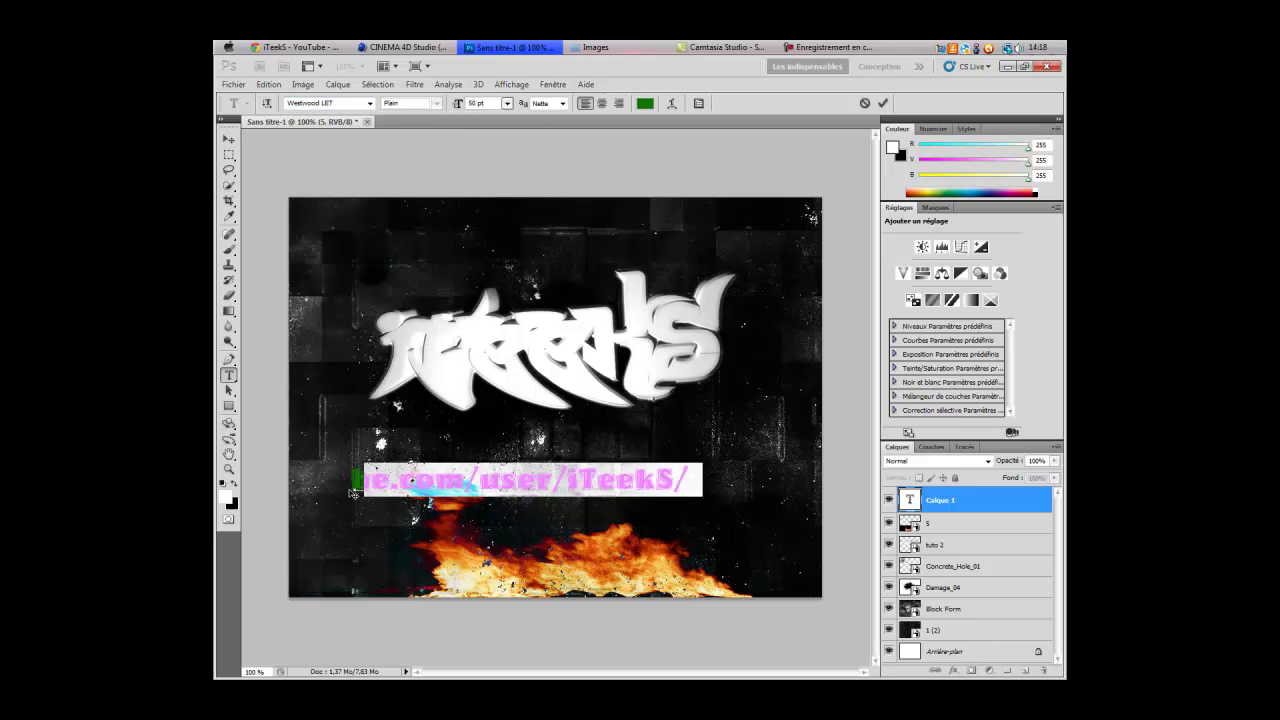
# Step: Copy the channel address from the browser again, paste it over the selected text in Photoshop and move the line to the canvas's left edge
pyautogui.click(295, 47)
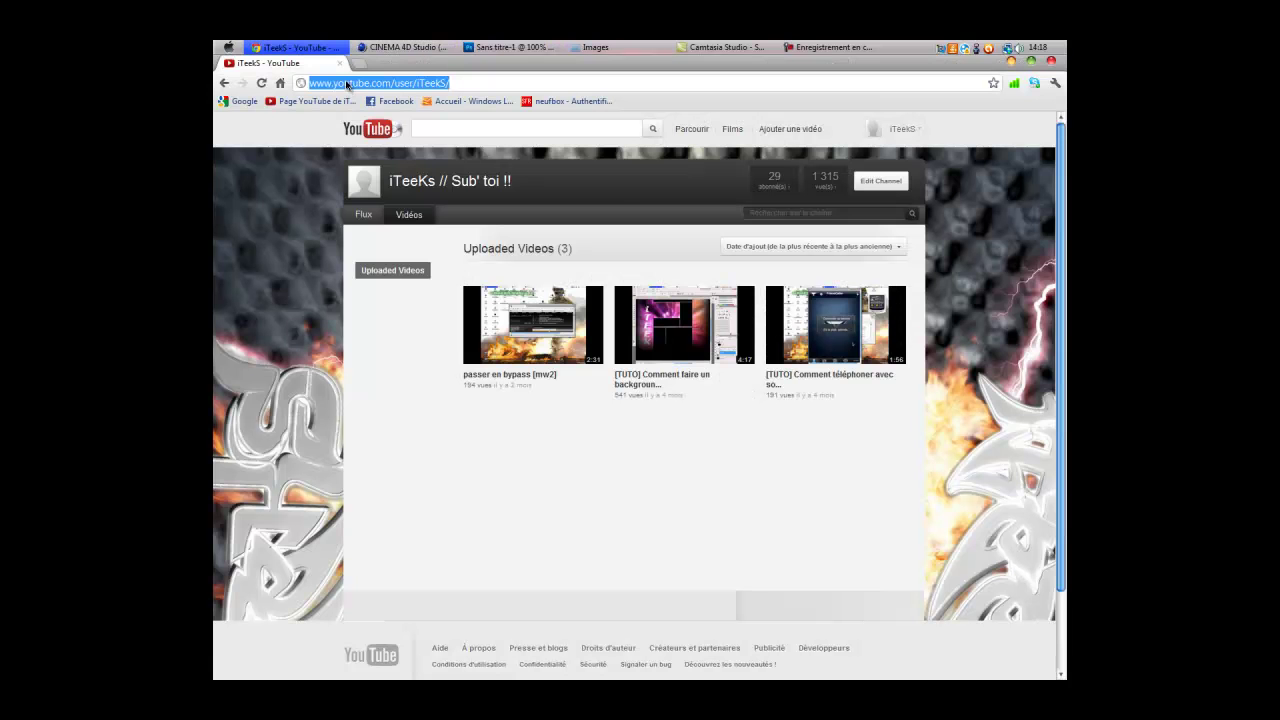
pyautogui.rightClick(415, 84)
pyautogui.click(445, 125)
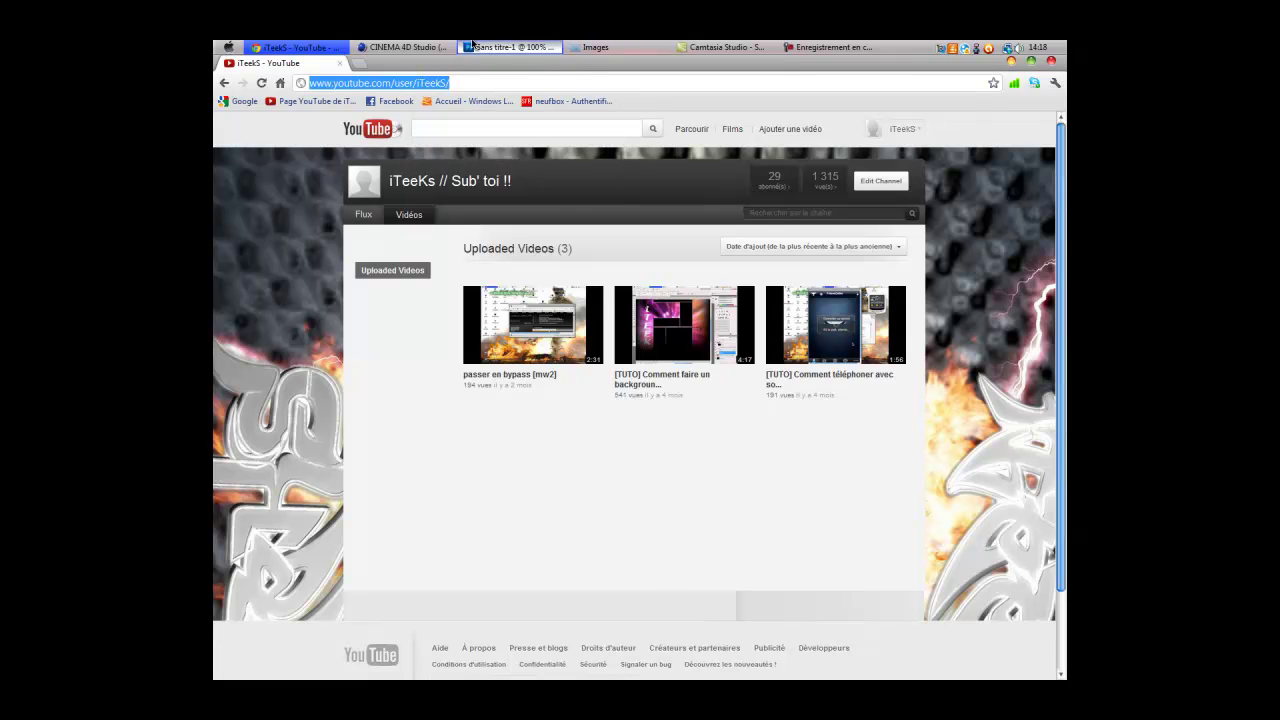
pyautogui.click(476, 47)
pyautogui.press('BackSpace')
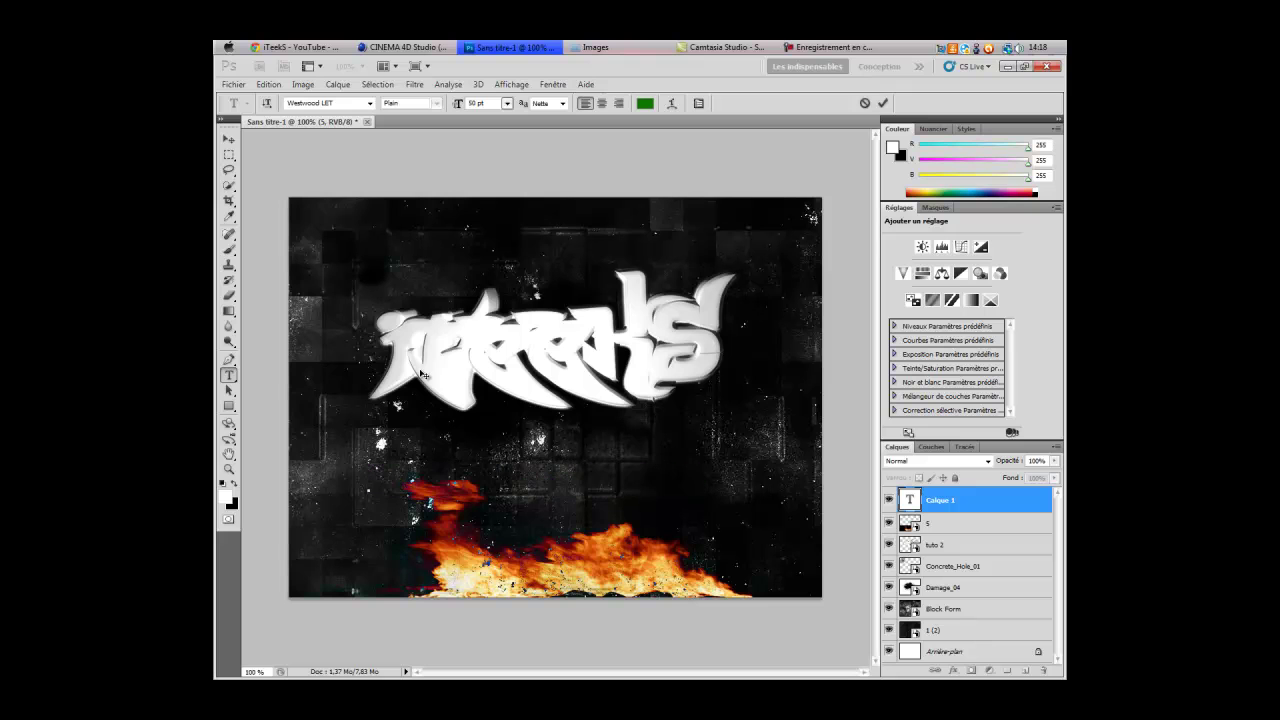
pyautogui.rightClick(369, 489)
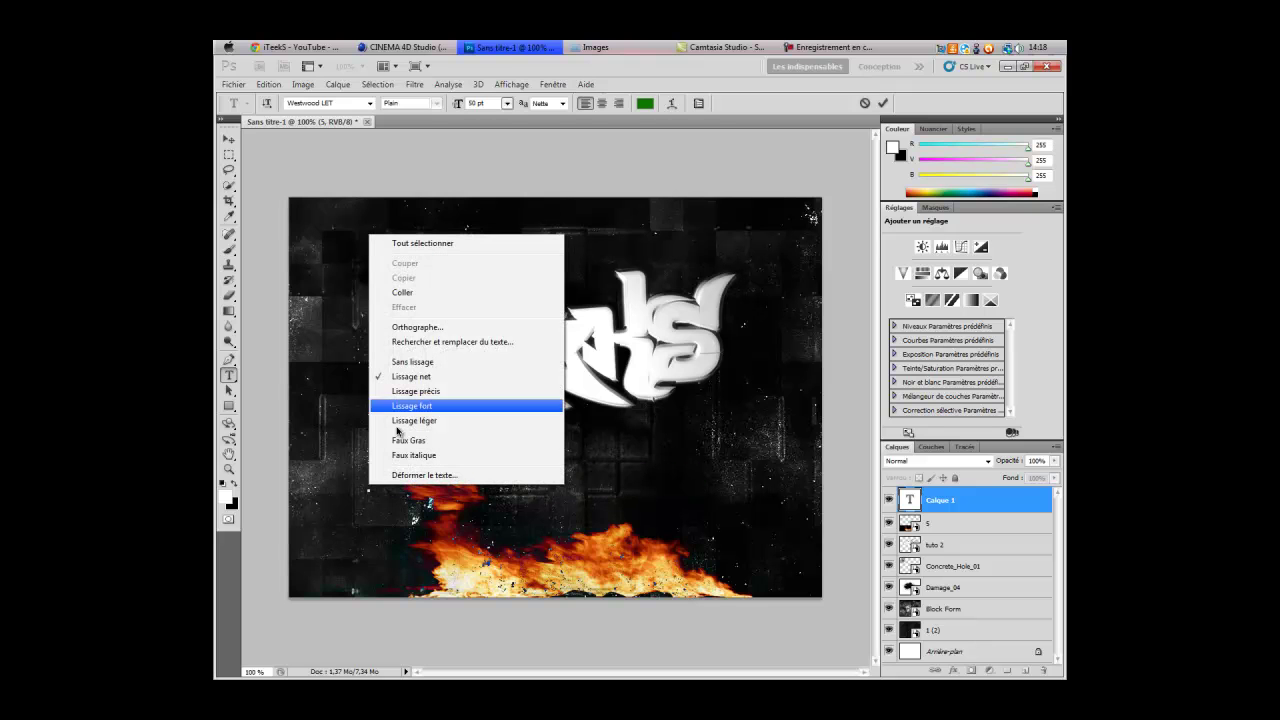
pyautogui.click(422, 297)
pyautogui.moveTo(340, 494); pyautogui.dragTo(246, 521)
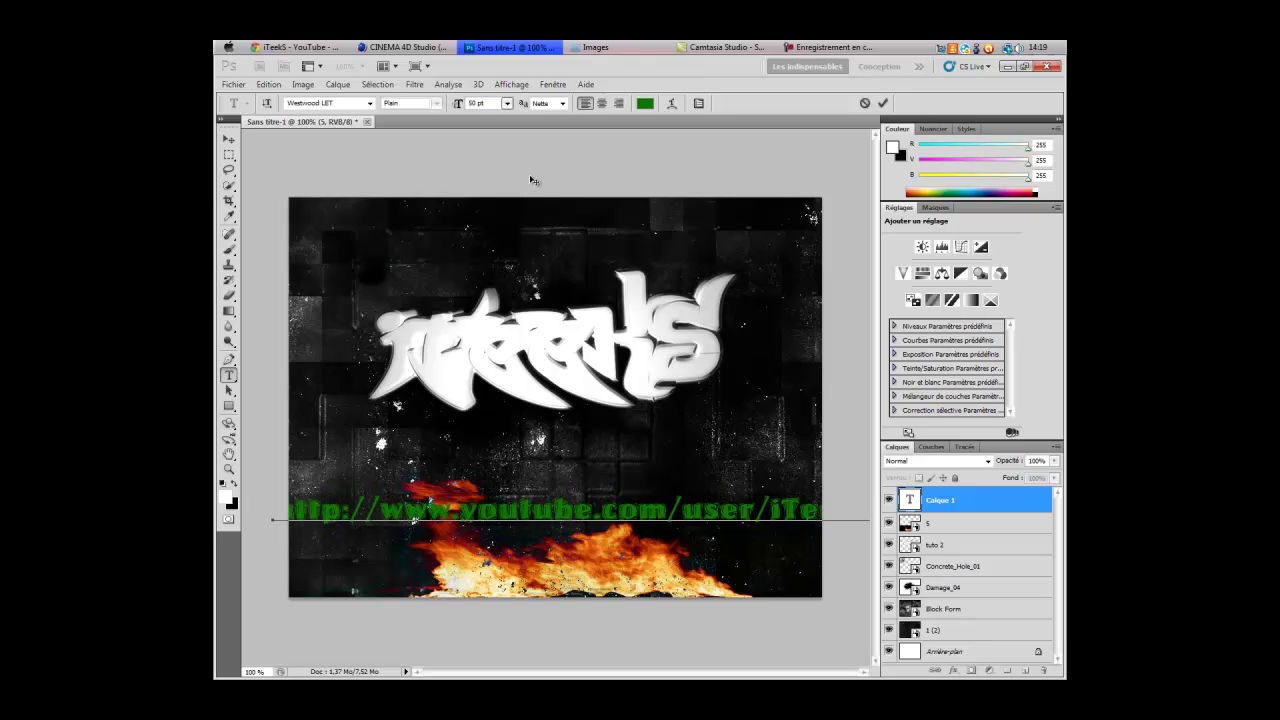
# Step: Select the address text and set its size to 24 pt after trying 36 pt
pyautogui.moveTo(855, 507); pyautogui.dragTo(268, 520)
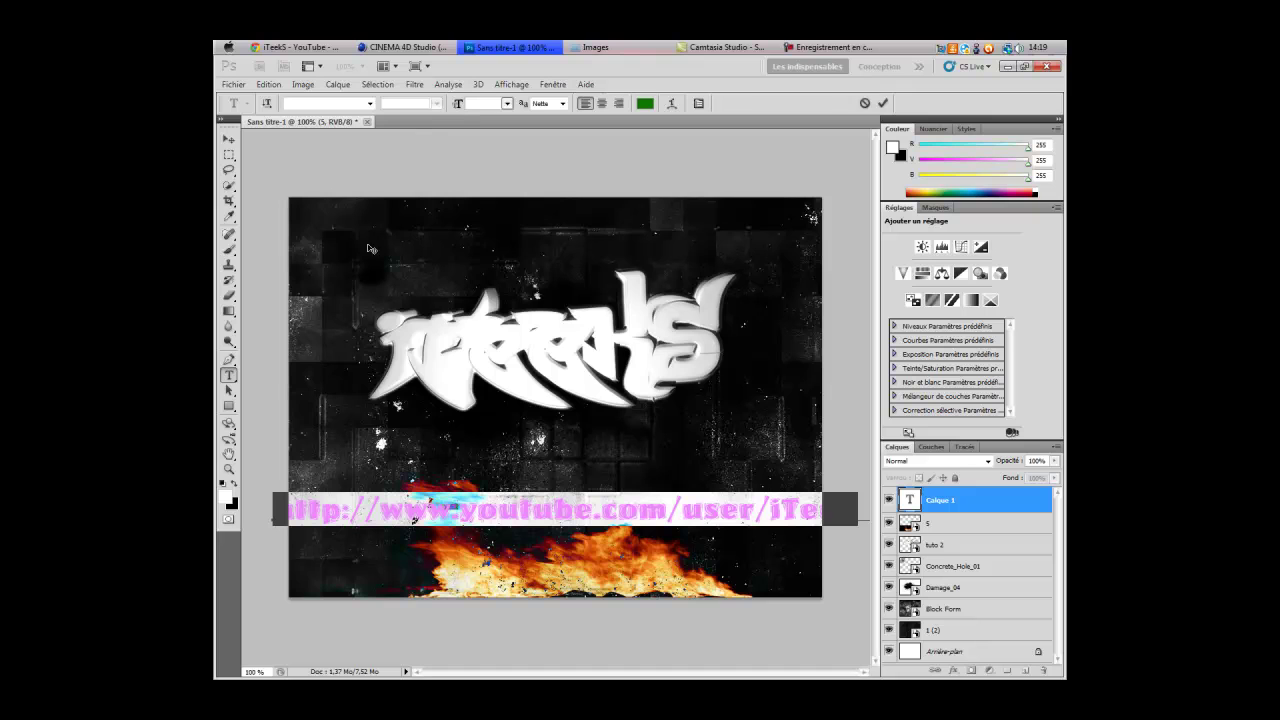
pyautogui.click(507, 103)
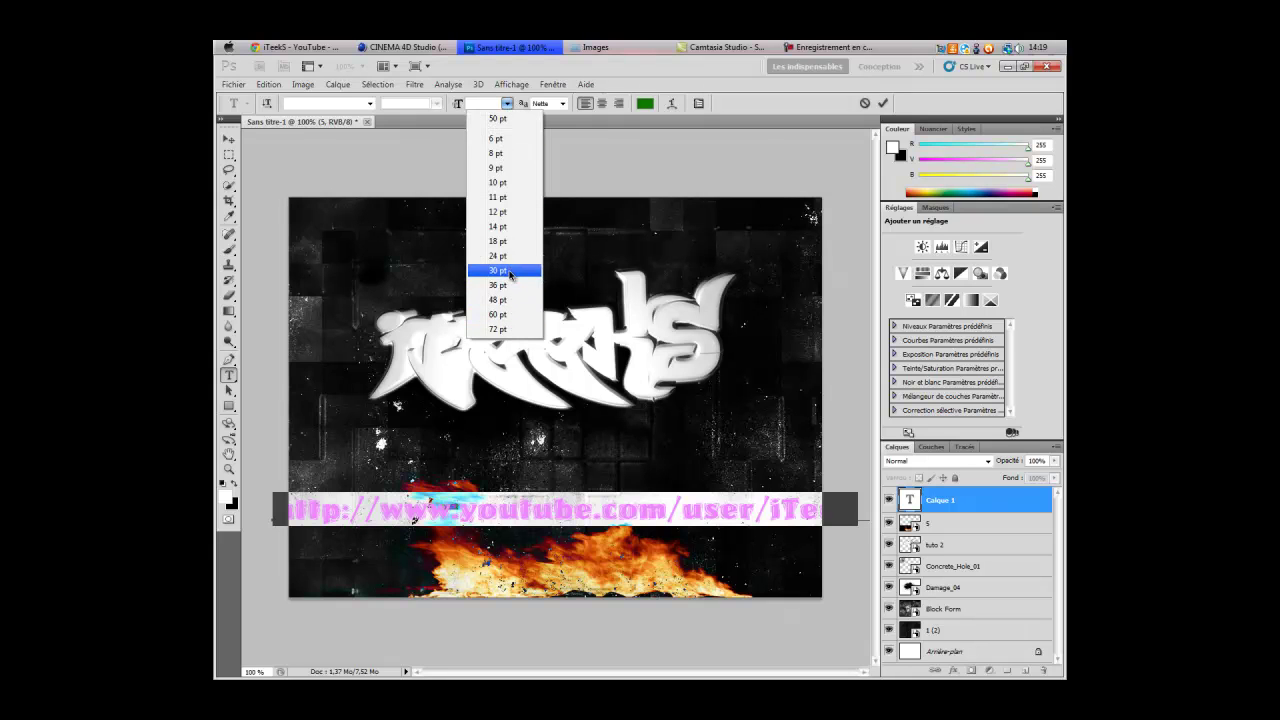
pyautogui.click(508, 287)
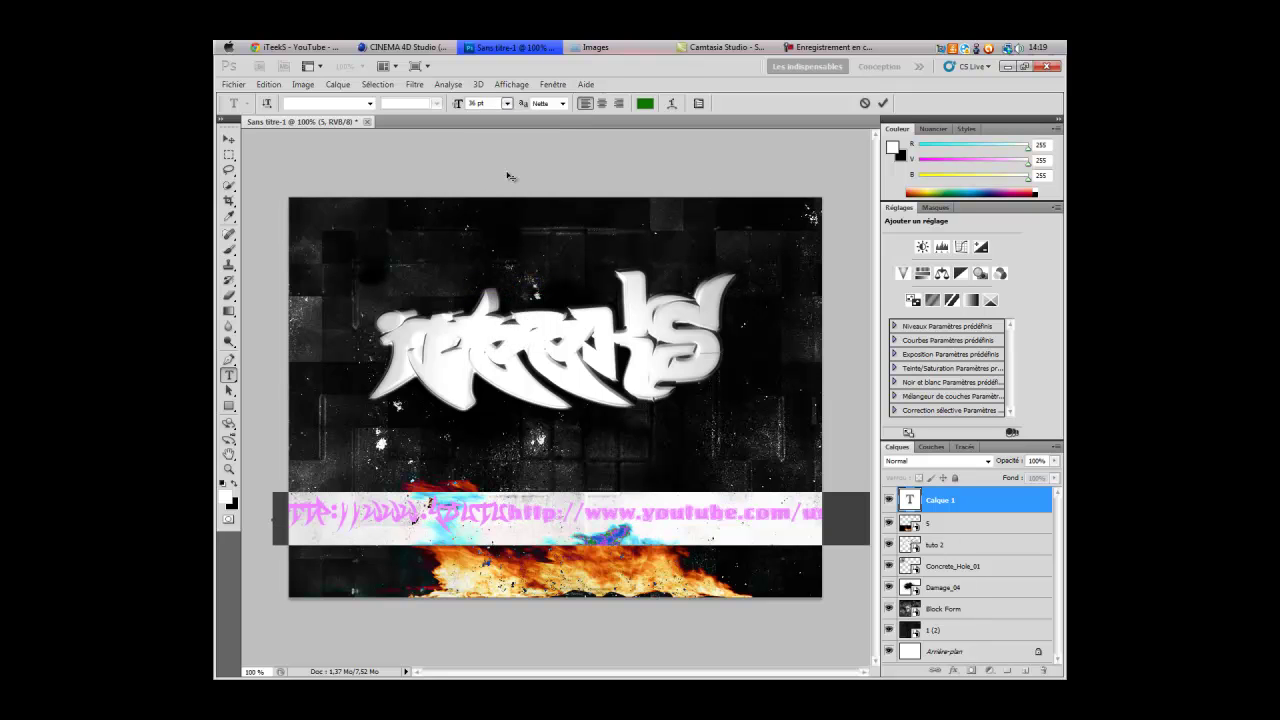
pyautogui.click(507, 103)
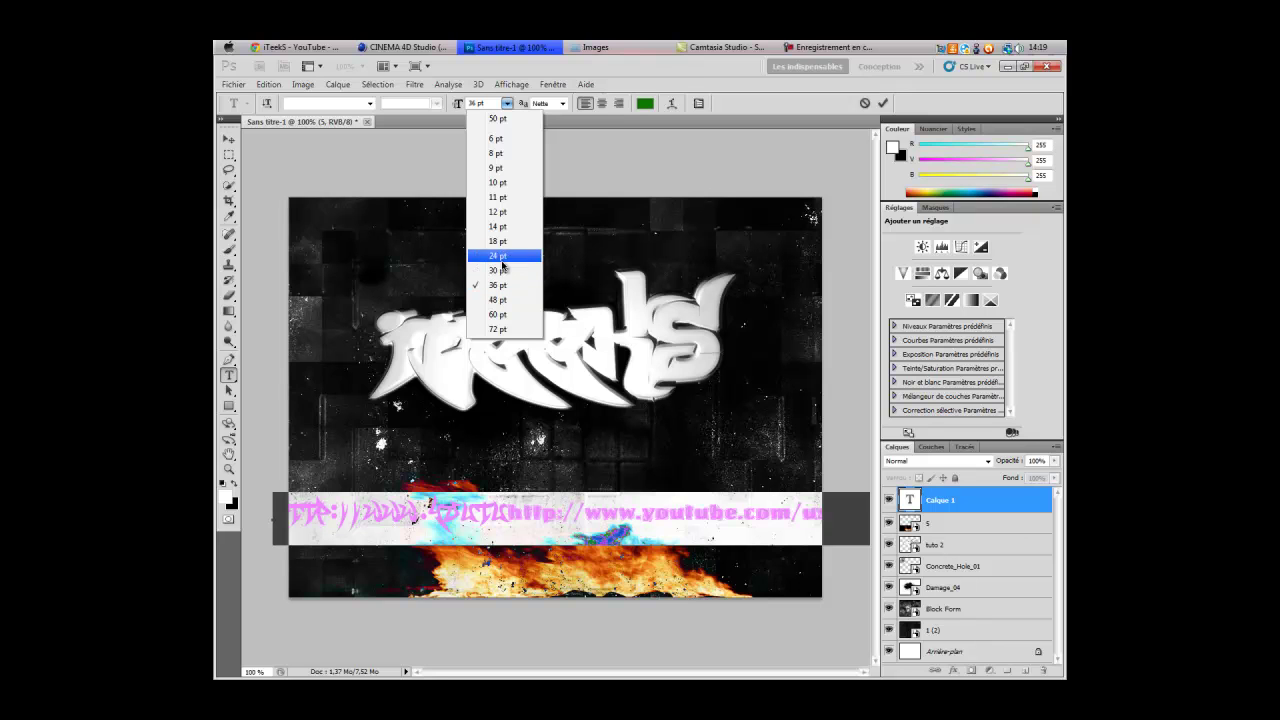
pyautogui.click(498, 256)
# Step: Move the text line inside the canvas and delete the duplicated fragment and http: prefix, plus one leading slash, before the channel address
pyautogui.moveTo(270, 540); pyautogui.dragTo(310, 536)
pyautogui.moveTo(502, 517); pyautogui.dragTo(312, 517)
pyautogui.press('BackSpace')
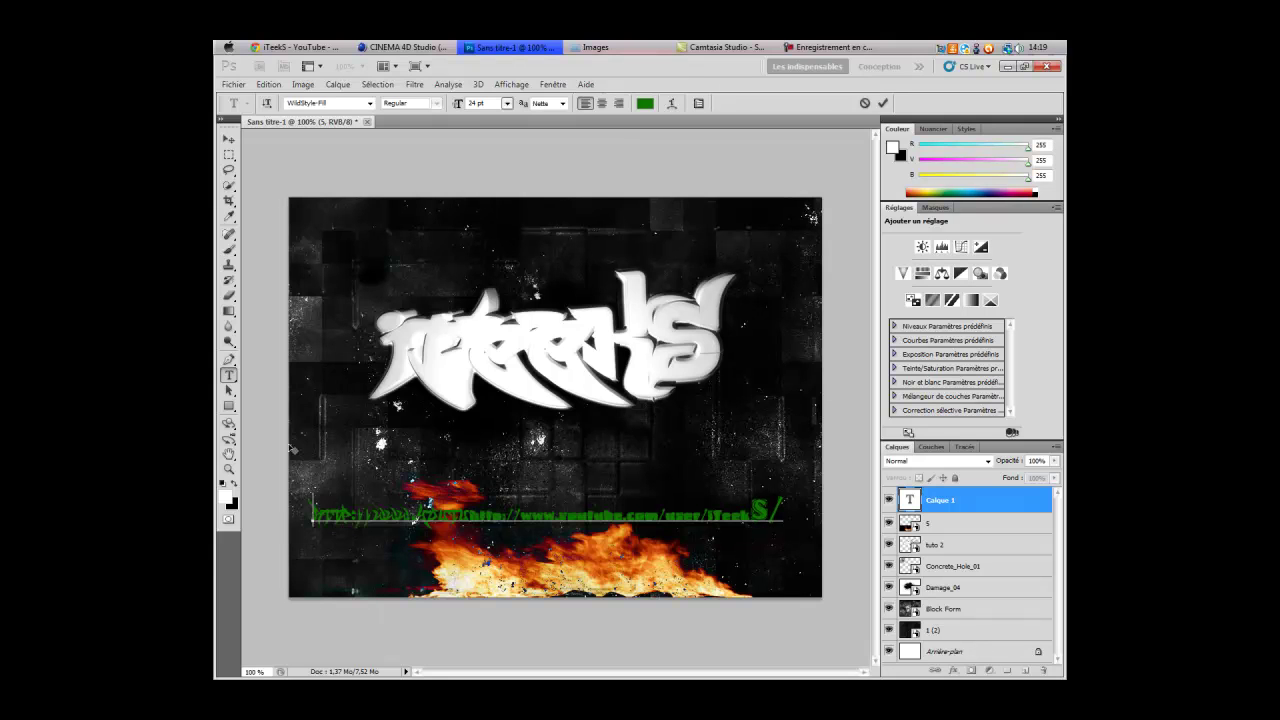
pyautogui.click(322, 515)
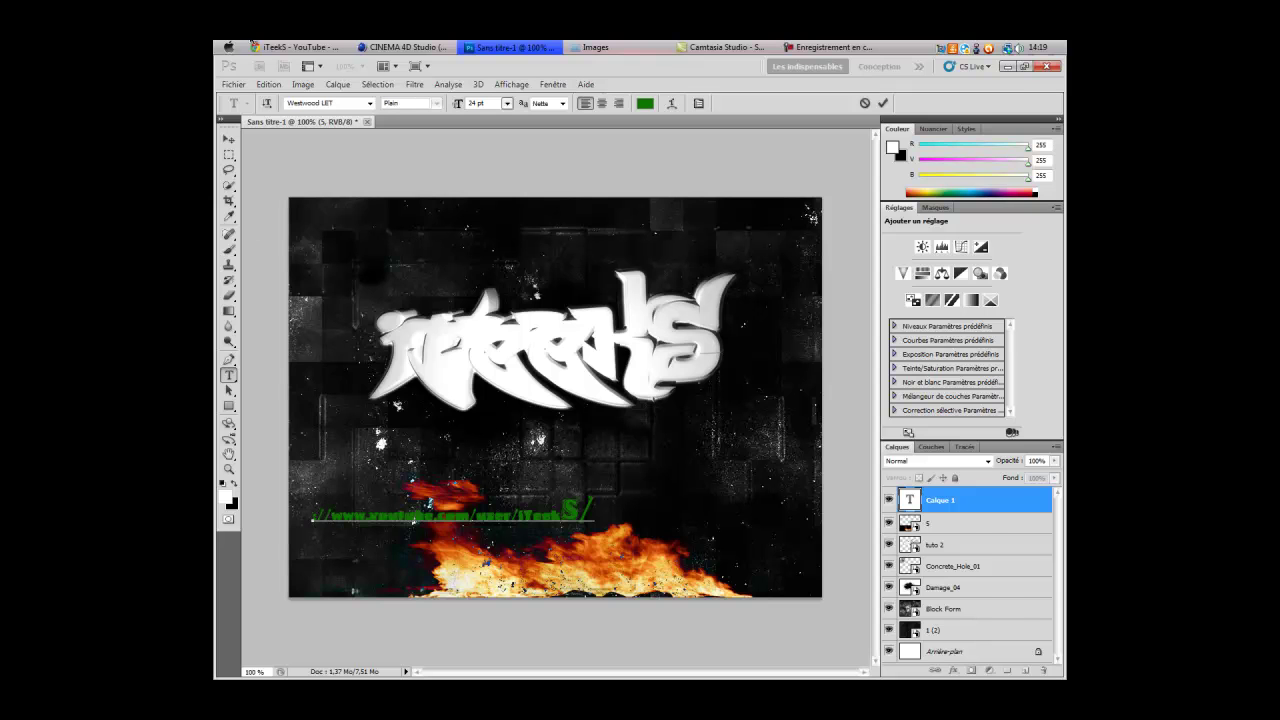
pyautogui.click(260, 46)
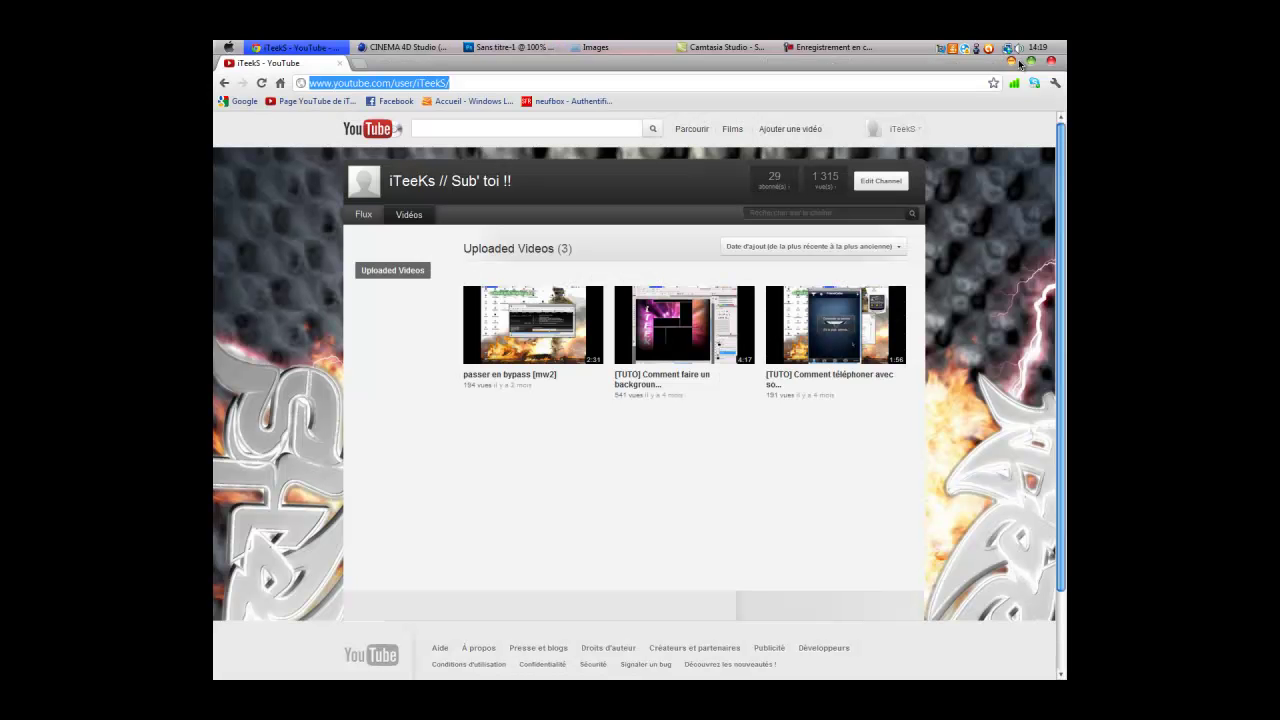
pyautogui.click(1012, 62)
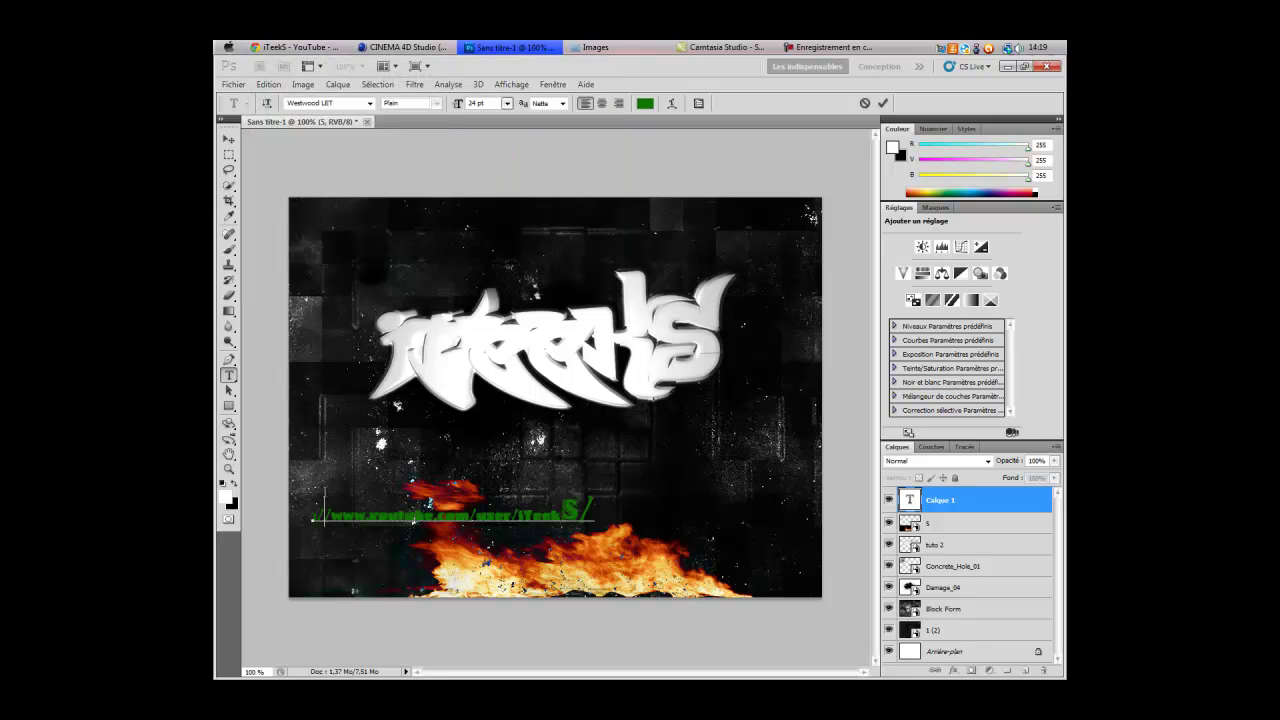
pyautogui.press('Delete')
pyautogui.moveTo(320, 542); pyautogui.dragTo(422, 542)
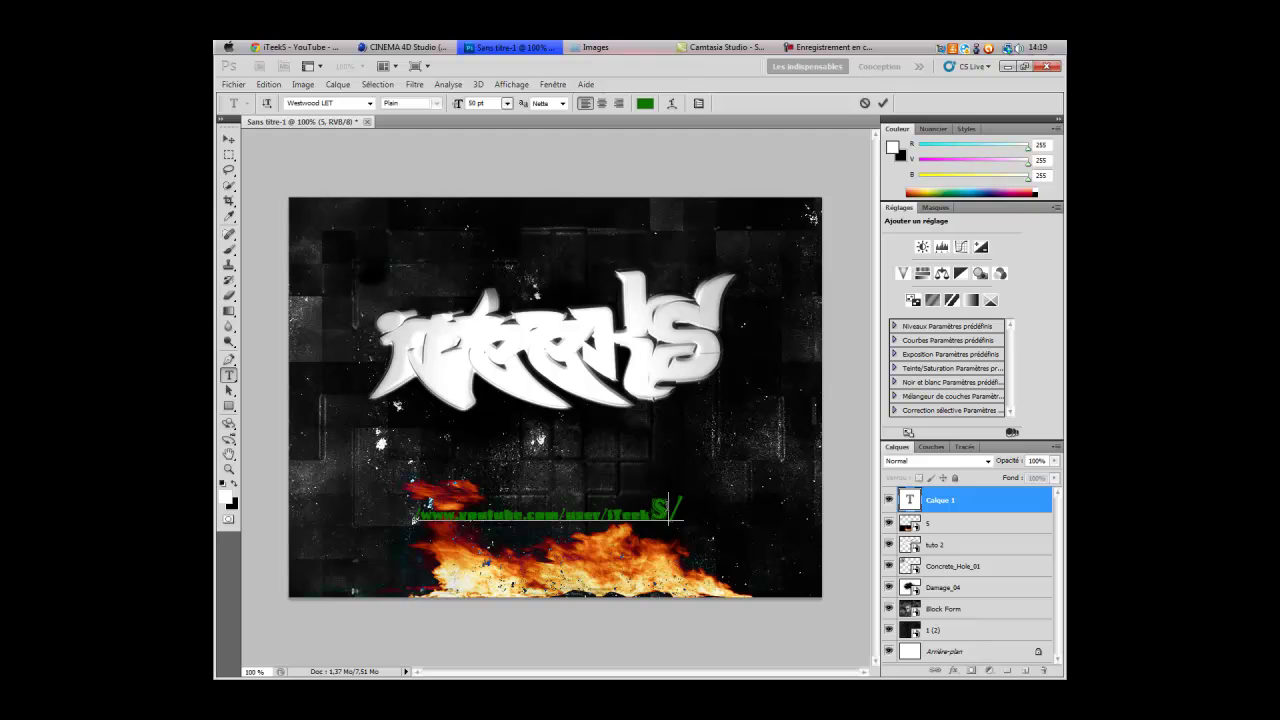
pyautogui.press('Right')
pyautogui.moveTo(693, 511); pyautogui.dragTo(410, 514)
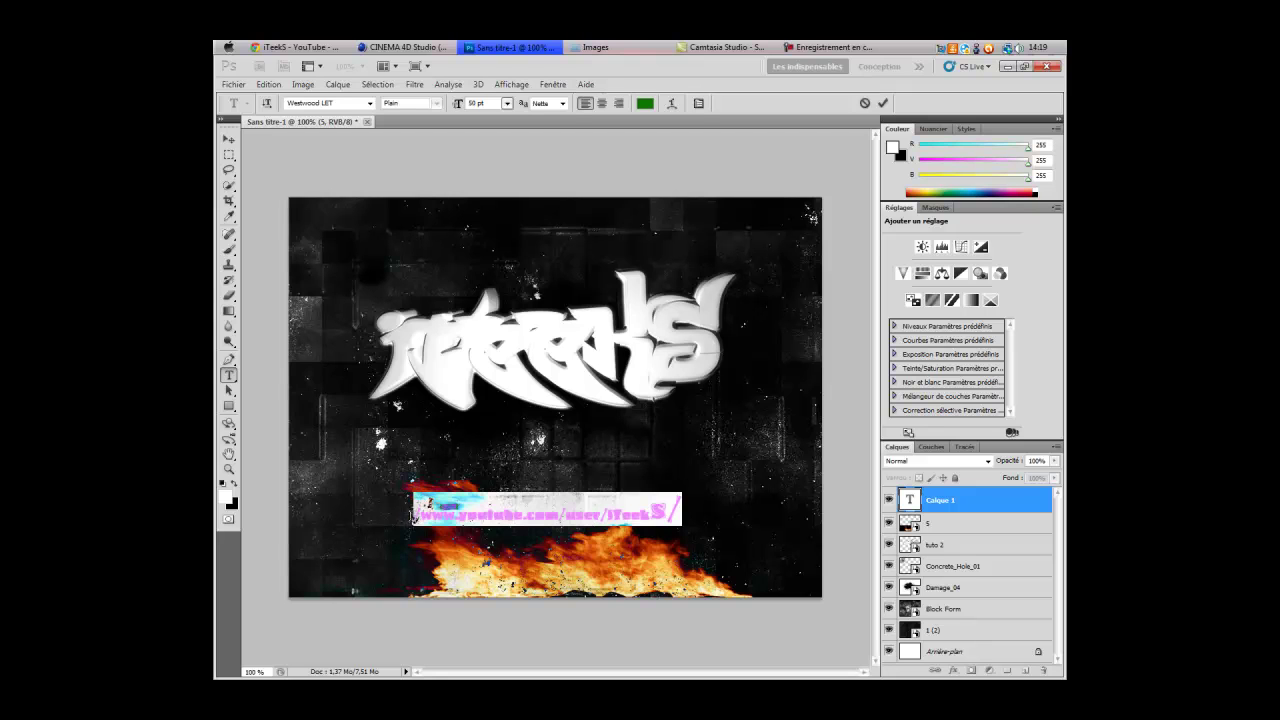
pyautogui.click(416, 515)
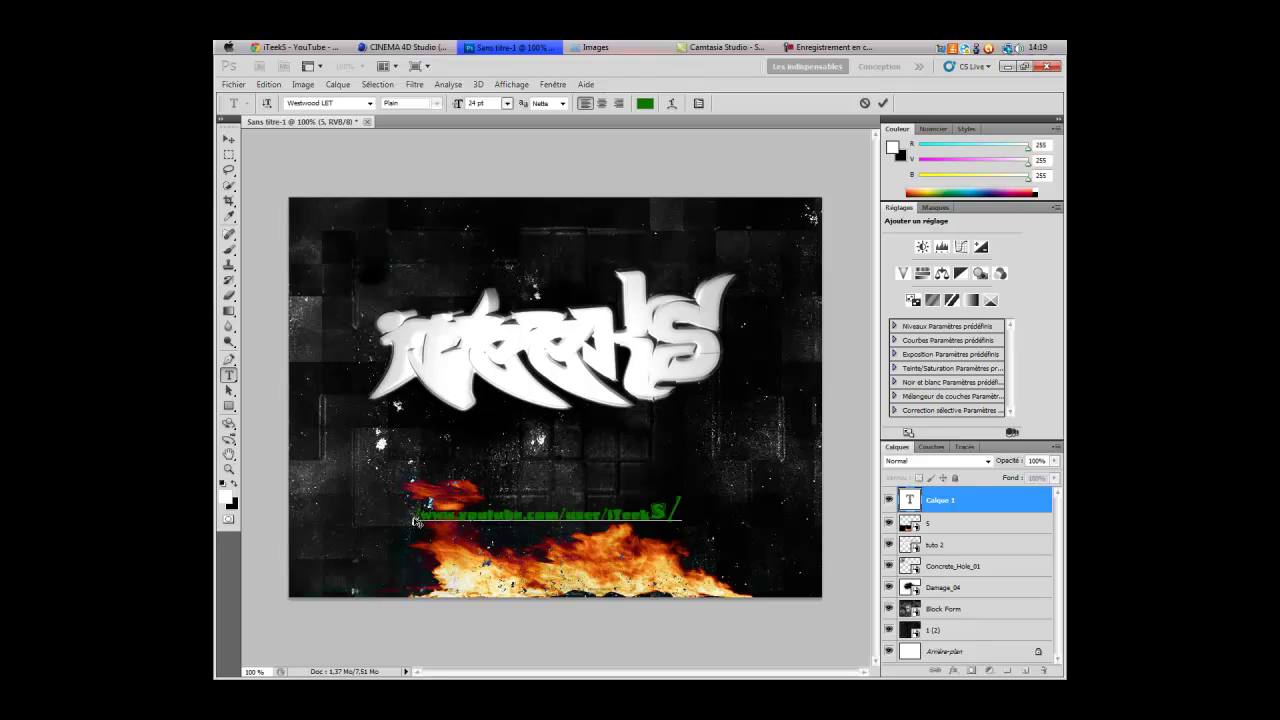
pyautogui.press('BackSpace')
# Step: Change the font of the whole address to Virtual DJ and shift the line left to center it above the flames
pyautogui.moveTo(676, 512); pyautogui.dragTo(414, 514)
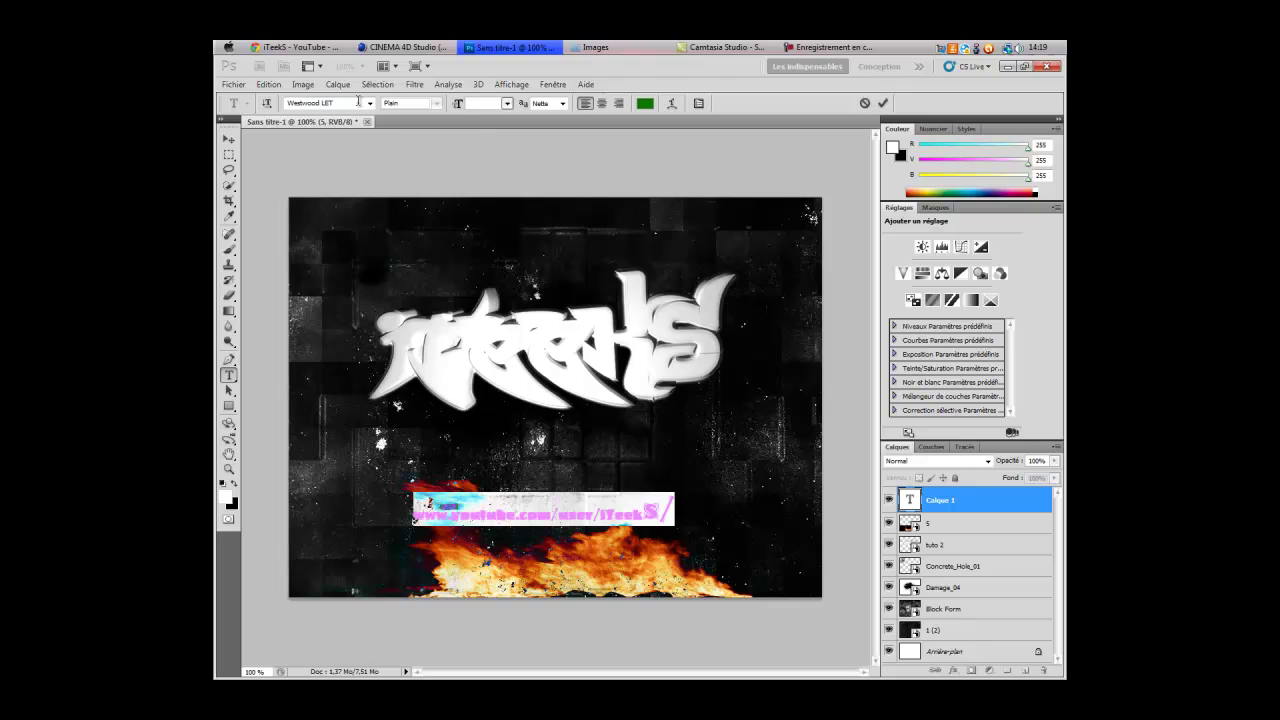
pyautogui.click(369, 103)
pyautogui.scroll(7, 422, 195)
pyautogui.scroll(1, 425, 190)
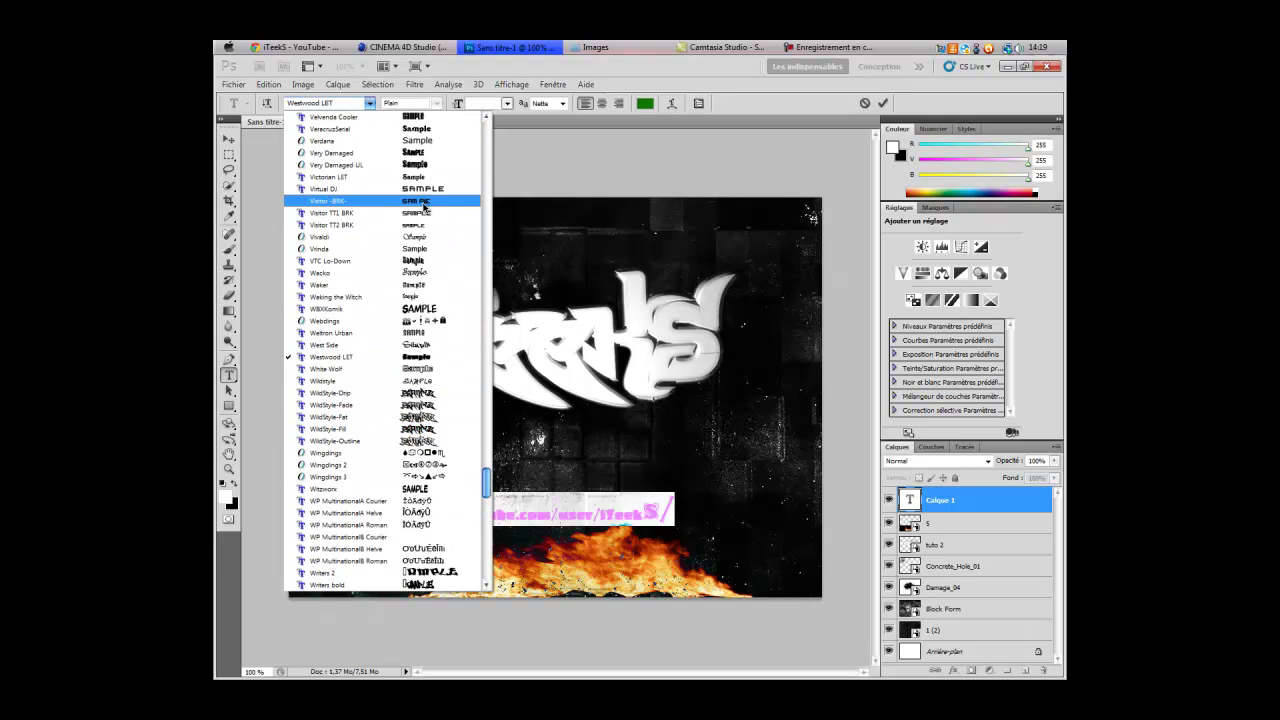
pyautogui.click(425, 192)
pyautogui.moveTo(386, 522); pyautogui.dragTo(340, 532)
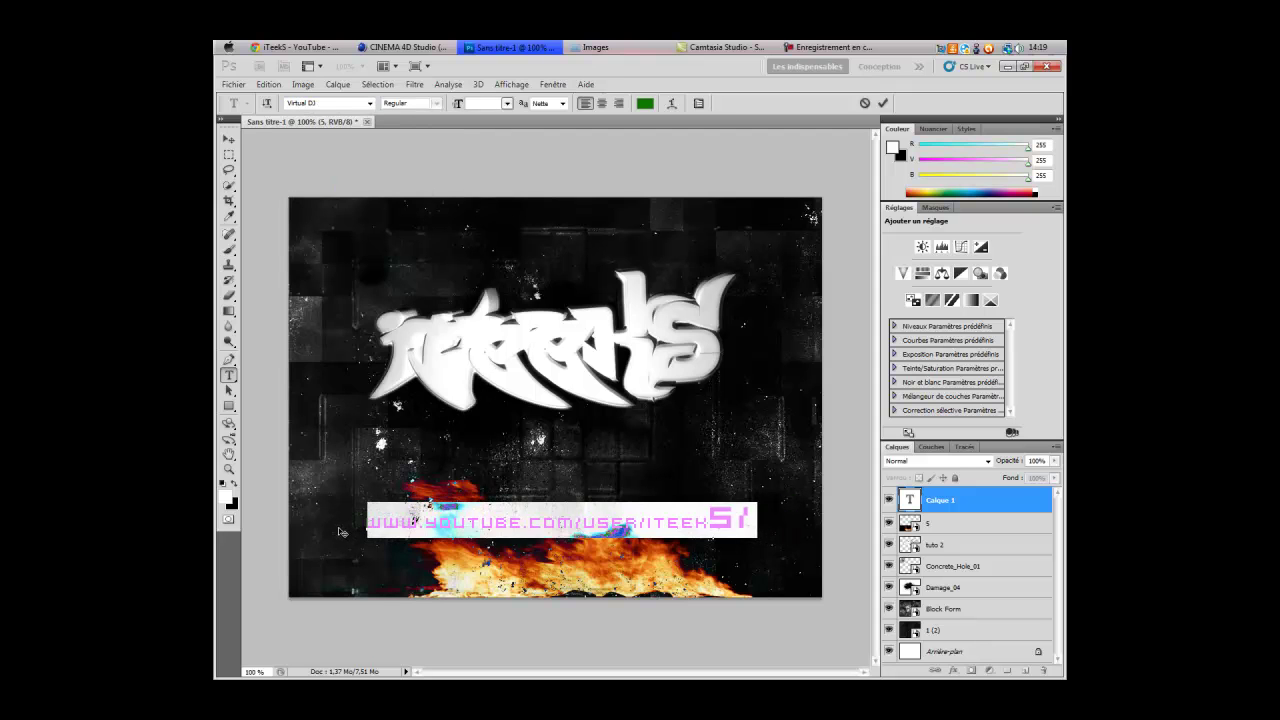
# Step: Set the size of the last two characters, S and the slash, in the address text to 30 pt
pyautogui.click(741, 520)
pyautogui.moveTo(755, 518); pyautogui.dragTo(710, 520)
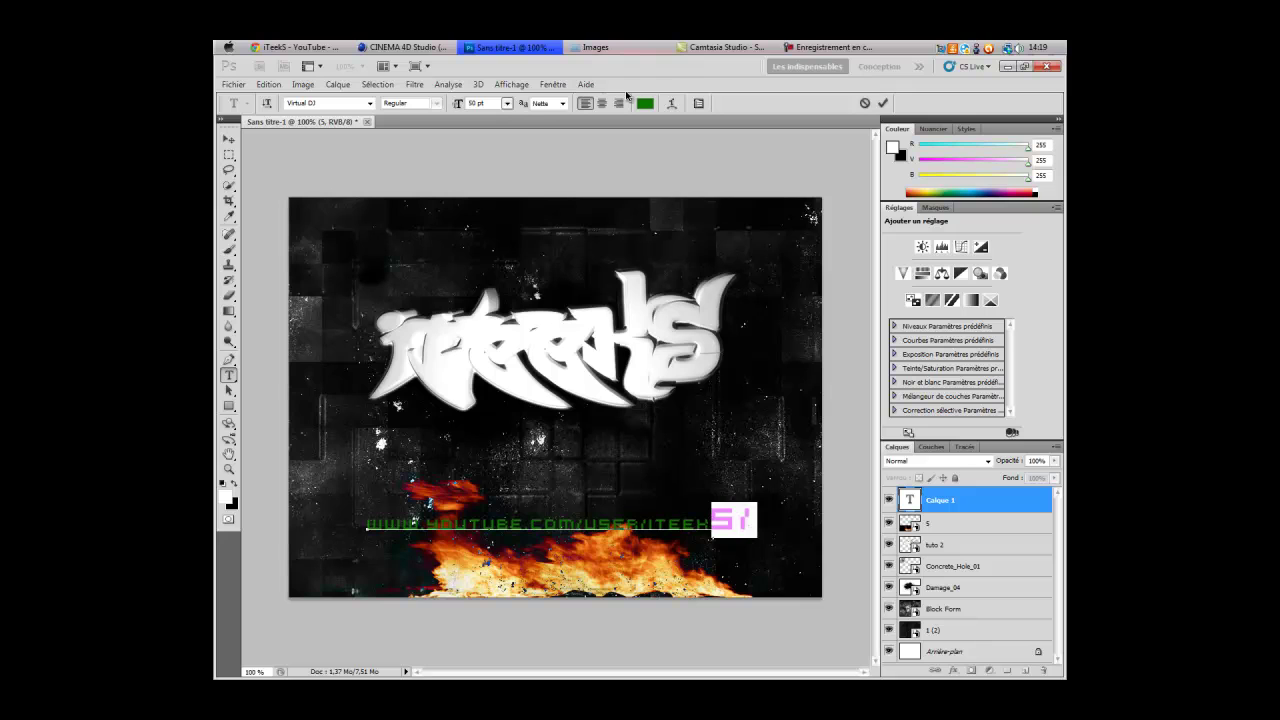
pyautogui.click(507, 103)
pyautogui.click(510, 270)
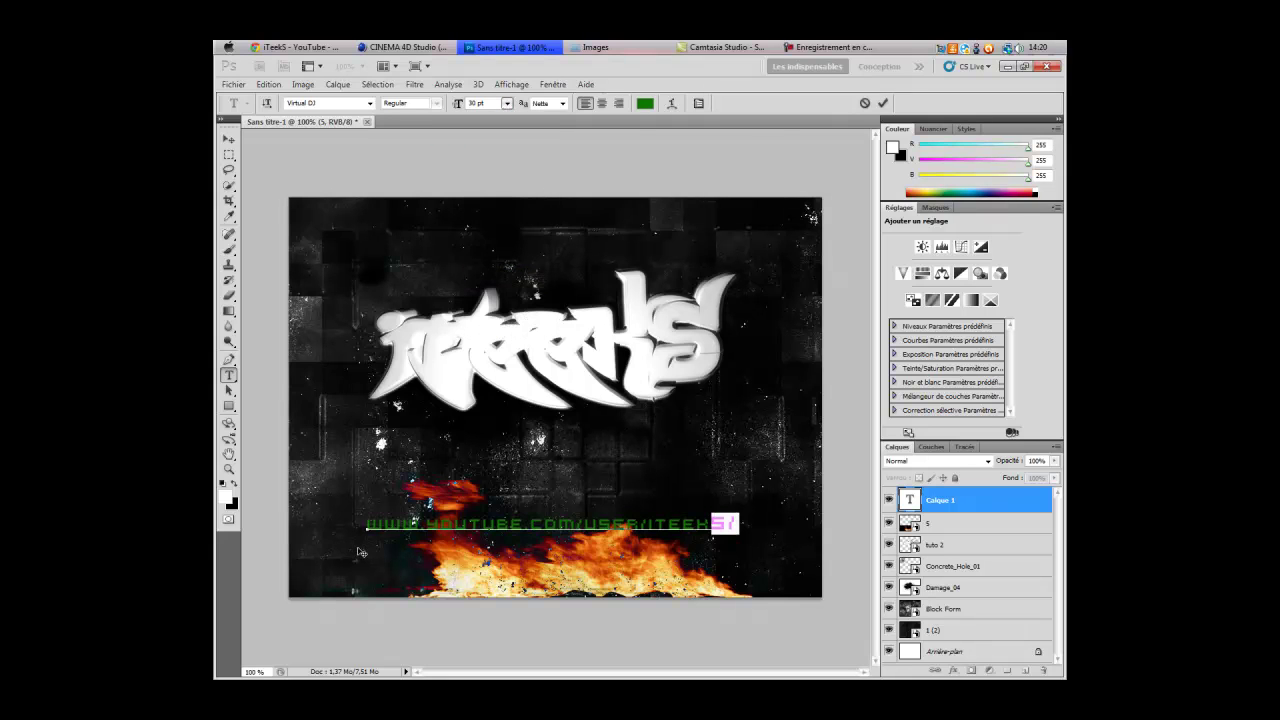
# Step: Change the color of the whole address text to orange, d68300
pyautogui.click(745, 523)
pyautogui.moveTo(745, 523); pyautogui.dragTo(366, 538)
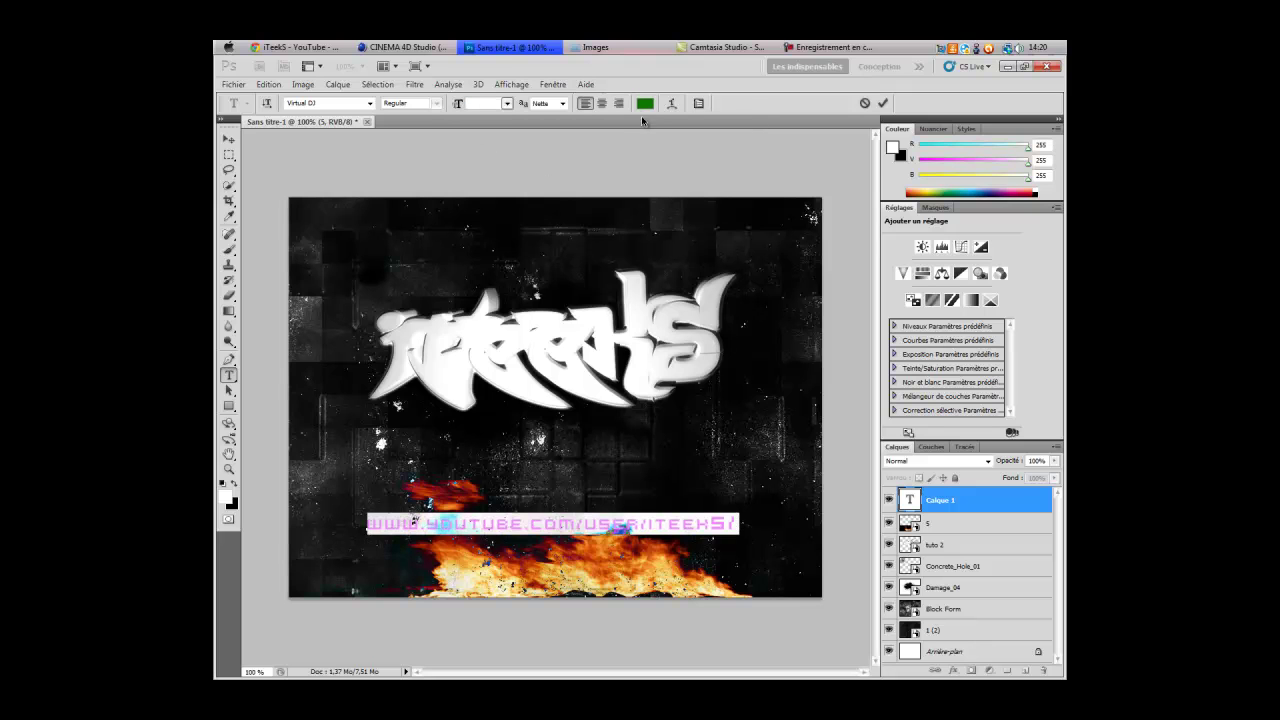
pyautogui.click(645, 103)
pyautogui.moveTo(637, 340); pyautogui.dragTo(637, 352)
pyautogui.moveTo(615, 250); pyautogui.dragTo(638, 227)
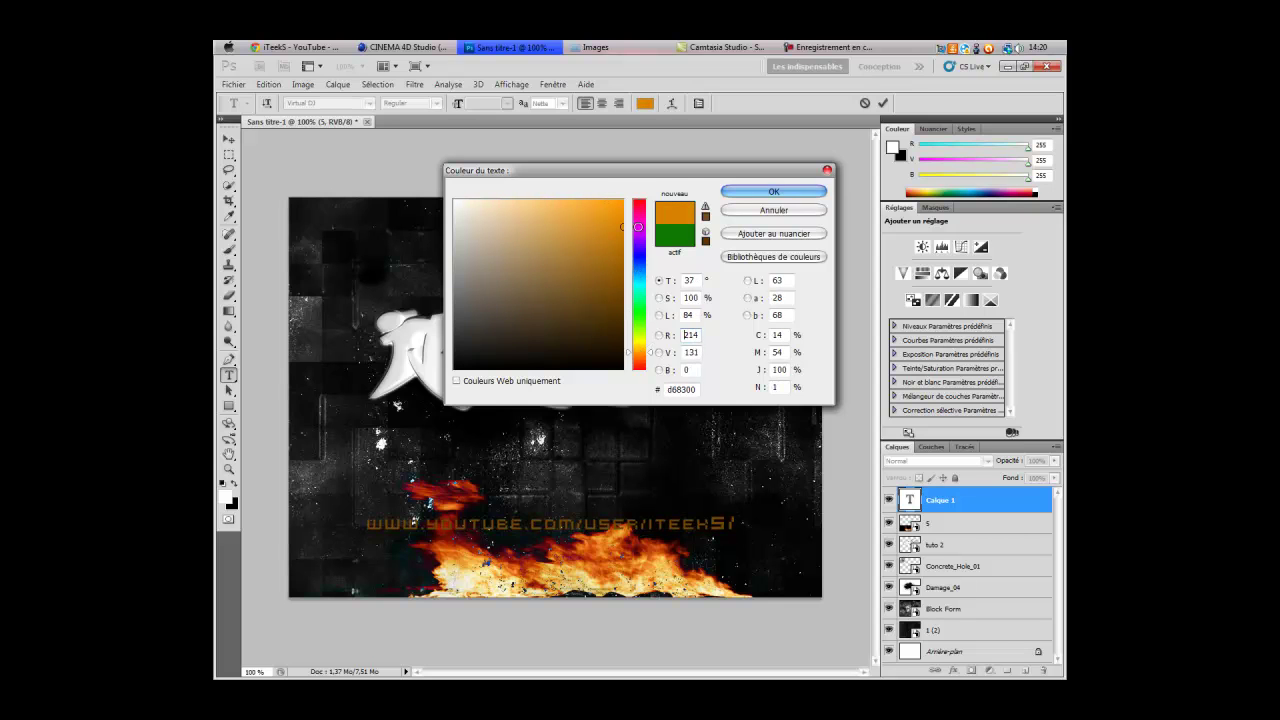
pyautogui.click(773, 191)
# Step: Move the address text down over the flames and set its layer's blend mode to Exclusion after trying Incrustation
pyautogui.moveTo(380, 553); pyautogui.dragTo(382, 590)
pyautogui.click(945, 462)
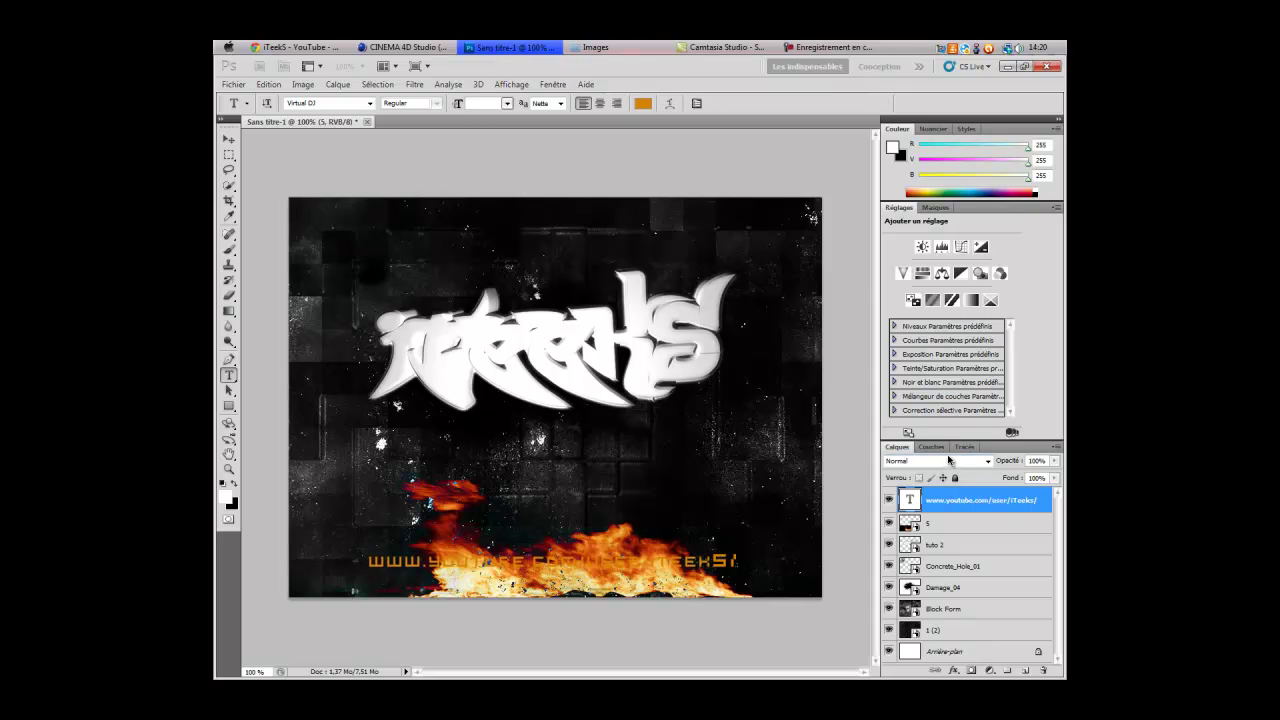
pyautogui.click(987, 461)
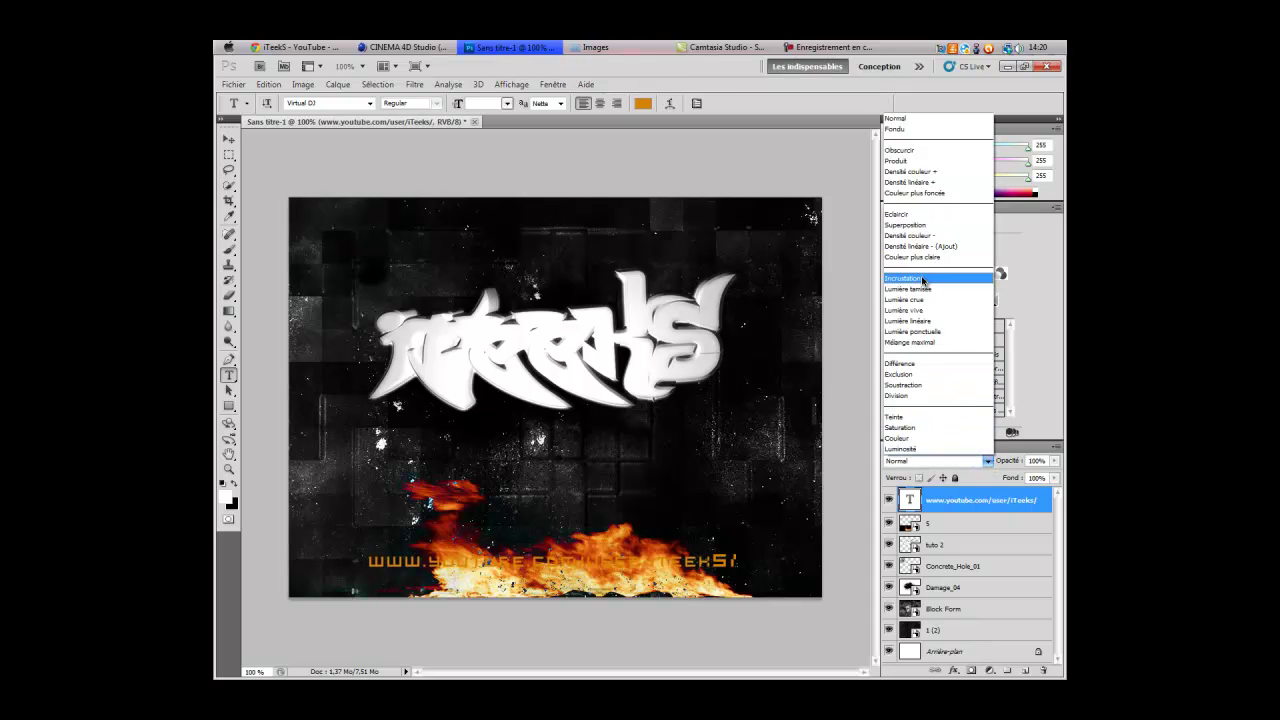
pyautogui.click(923, 279)
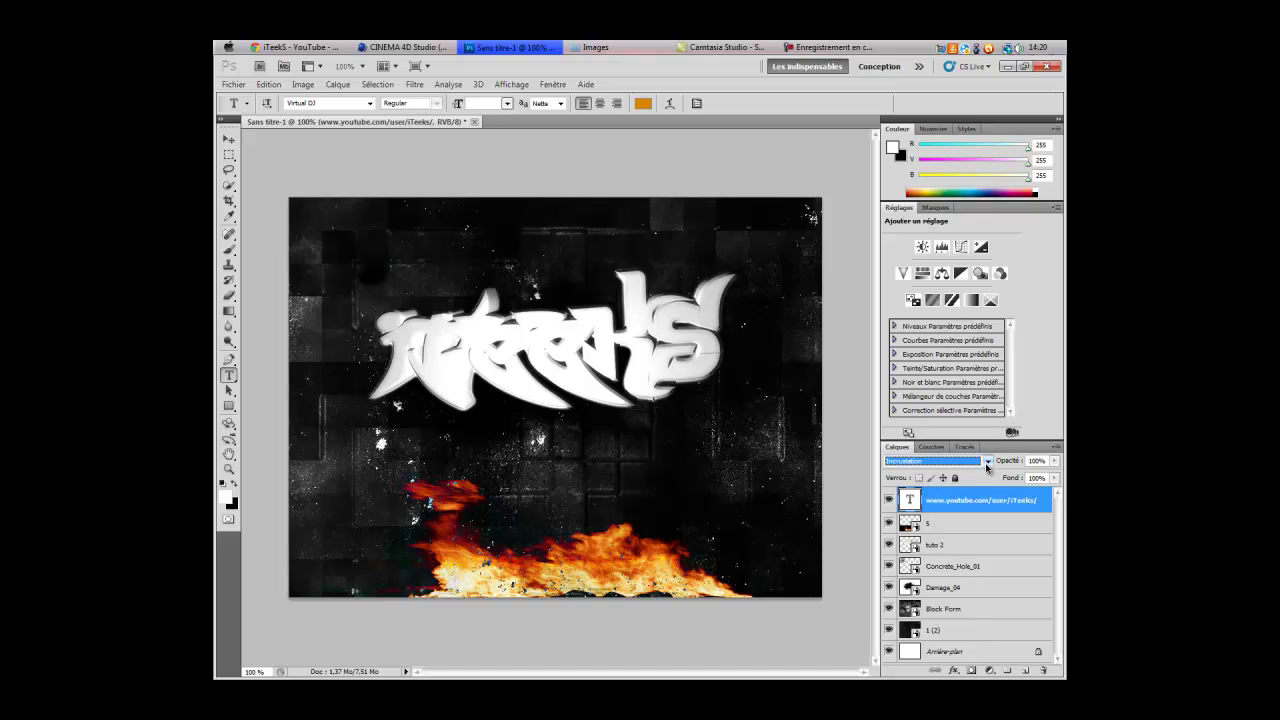
pyautogui.click(988, 461)
pyautogui.click(959, 380)
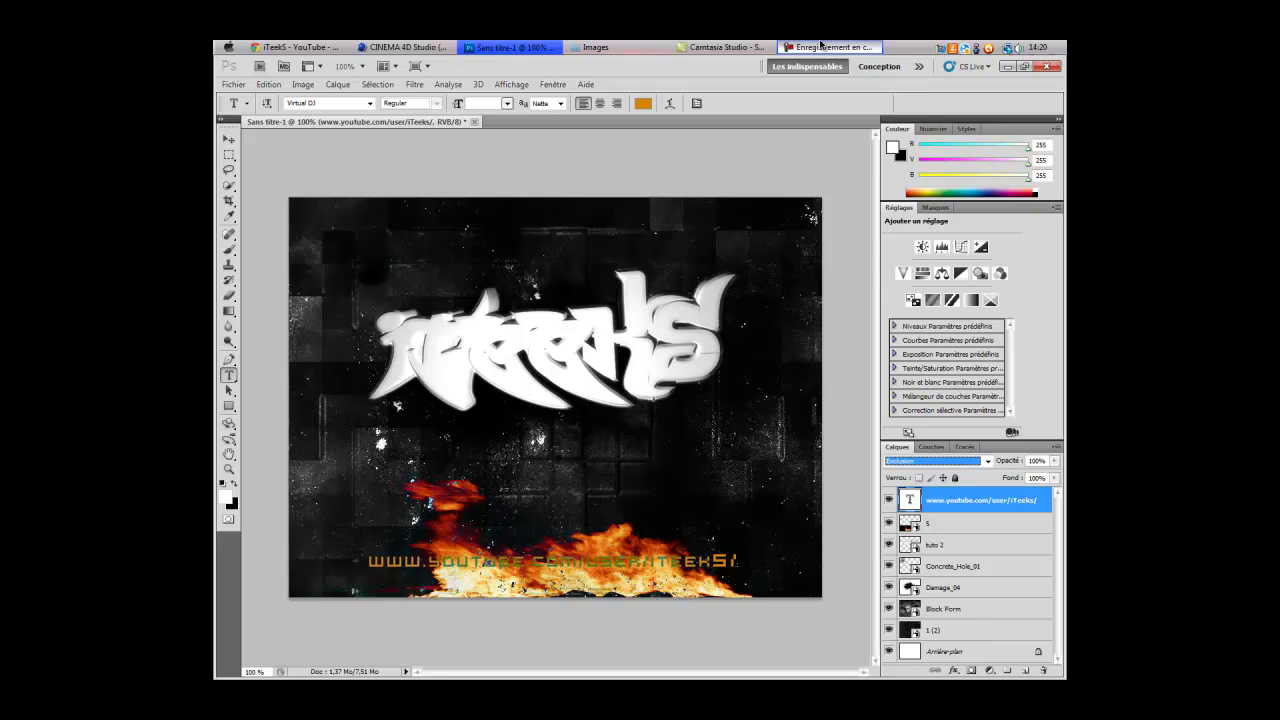
# Step: Move the address text slightly right and down, close to the lower edge of the canvas
pyautogui.moveTo(795, 45)
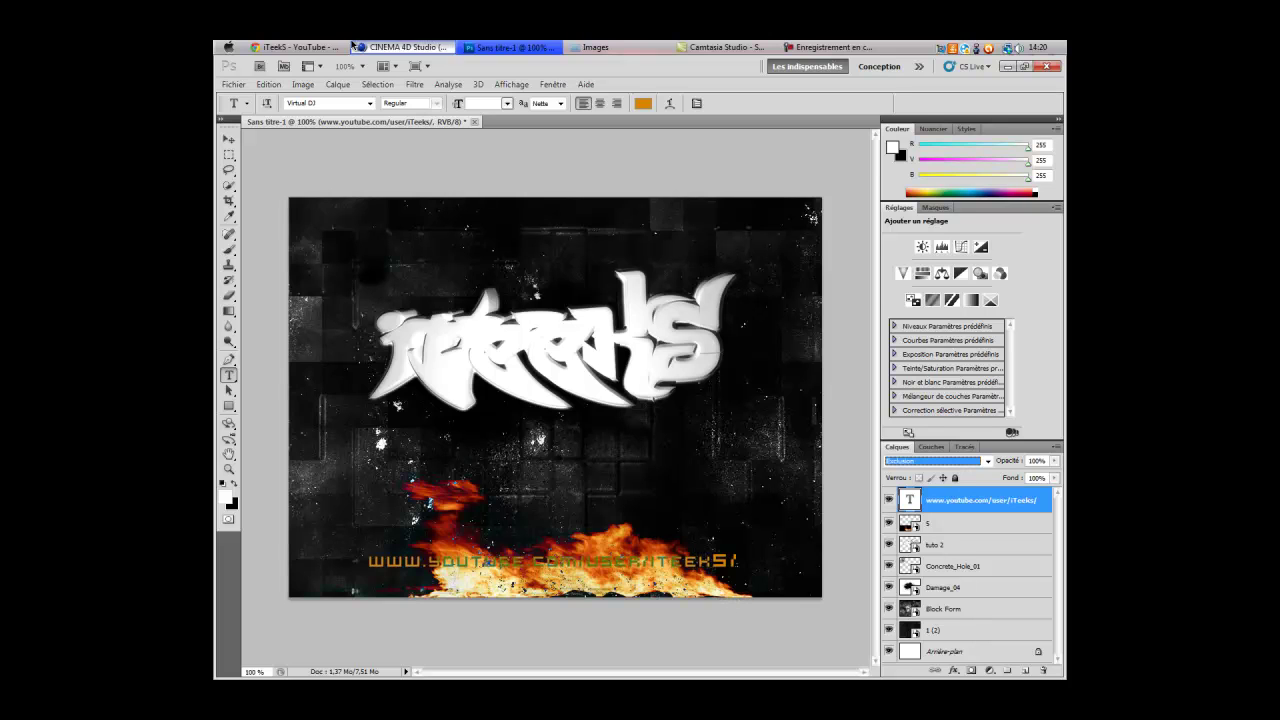
pyautogui.click(231, 140)
pyautogui.moveTo(463, 561)
pyautogui.mouseDown()
pyautogui.moveTo(466, 530)
pyautogui.moveTo(473, 580)
pyautogui.mouseUp()
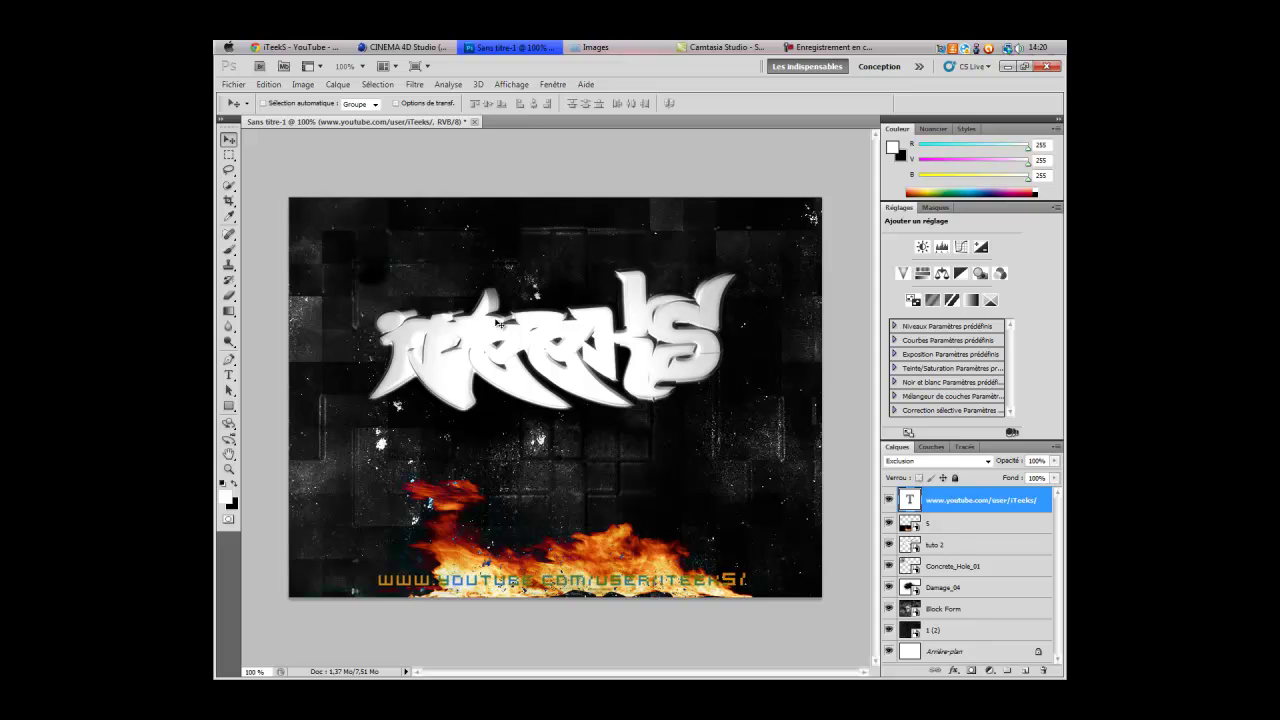
# Step: Save a JPEG copy of the design as iteeks on the Bureau, with Maximum quality 12 and the standard baseline format
pyautogui.click(233, 84)
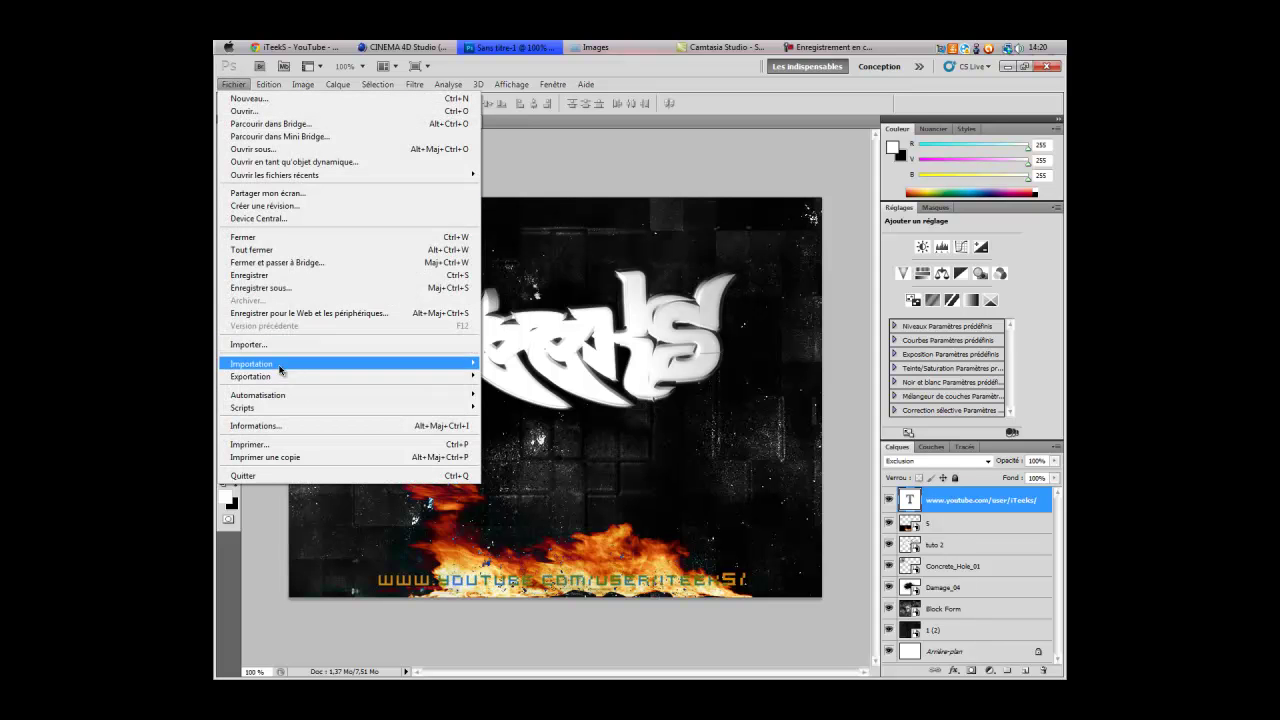
pyautogui.click(262, 288)
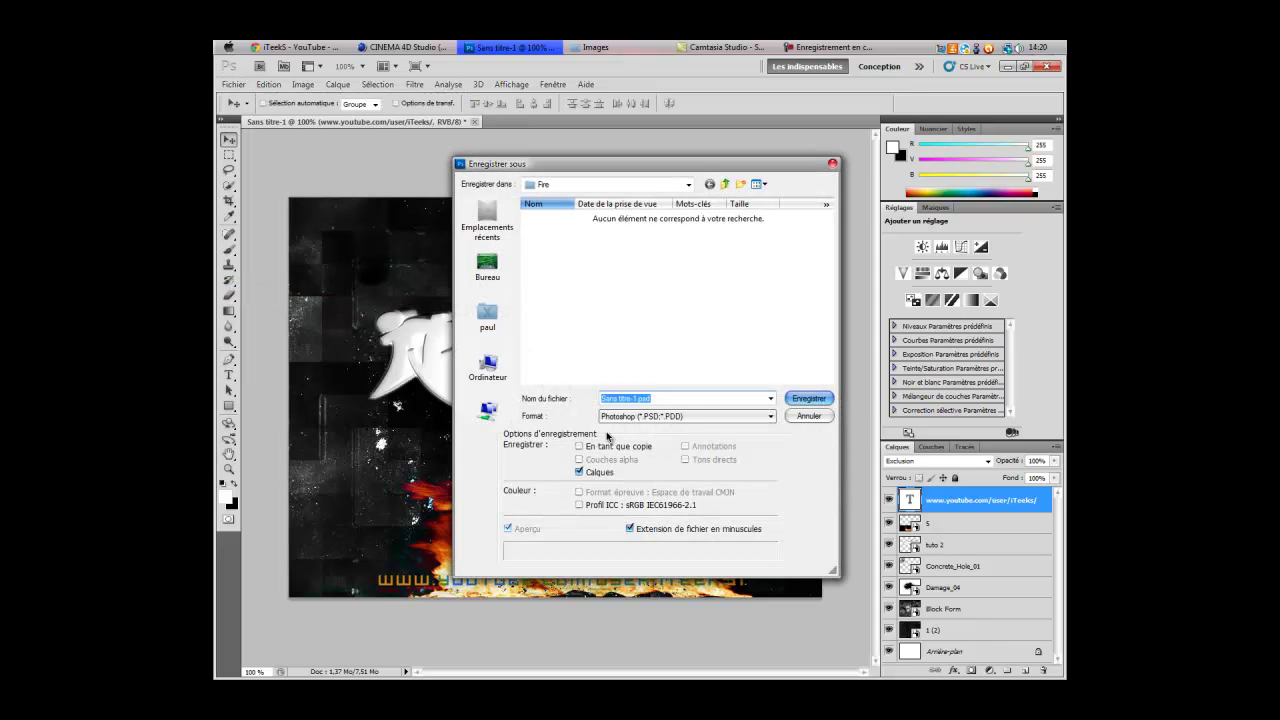
pyautogui.click(711, 416)
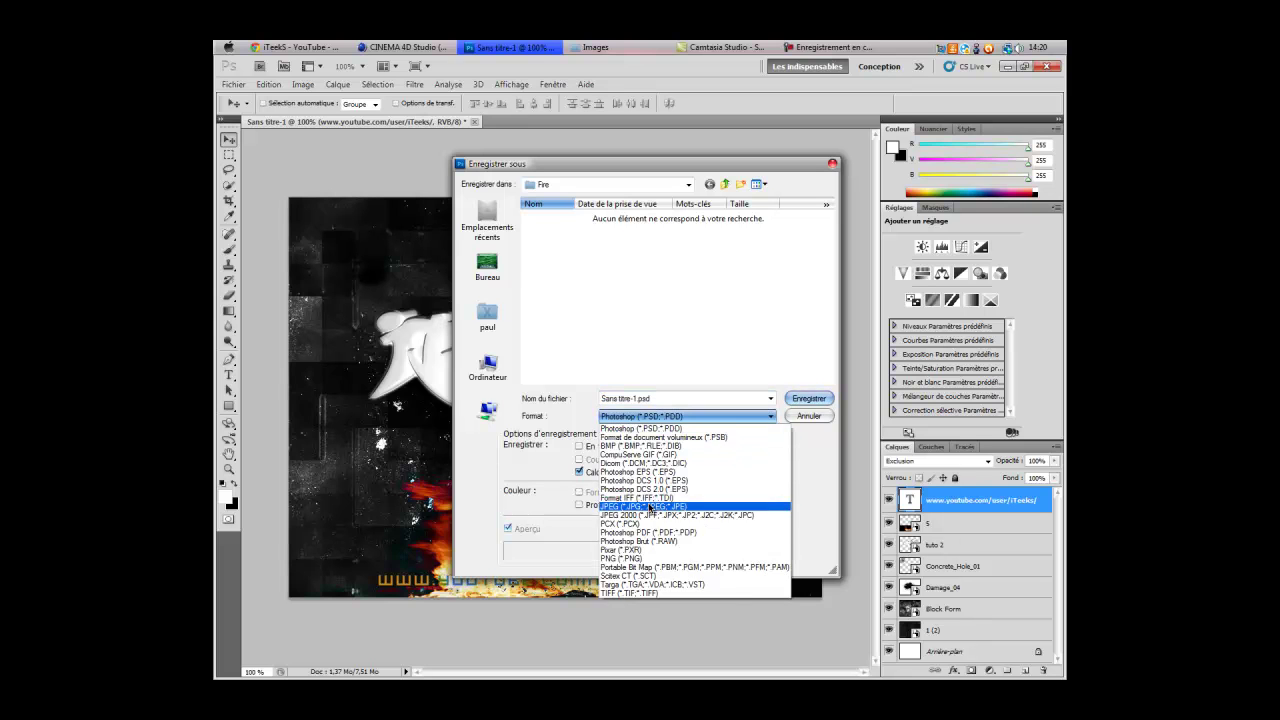
pyautogui.click(648, 506)
pyautogui.click(652, 400)
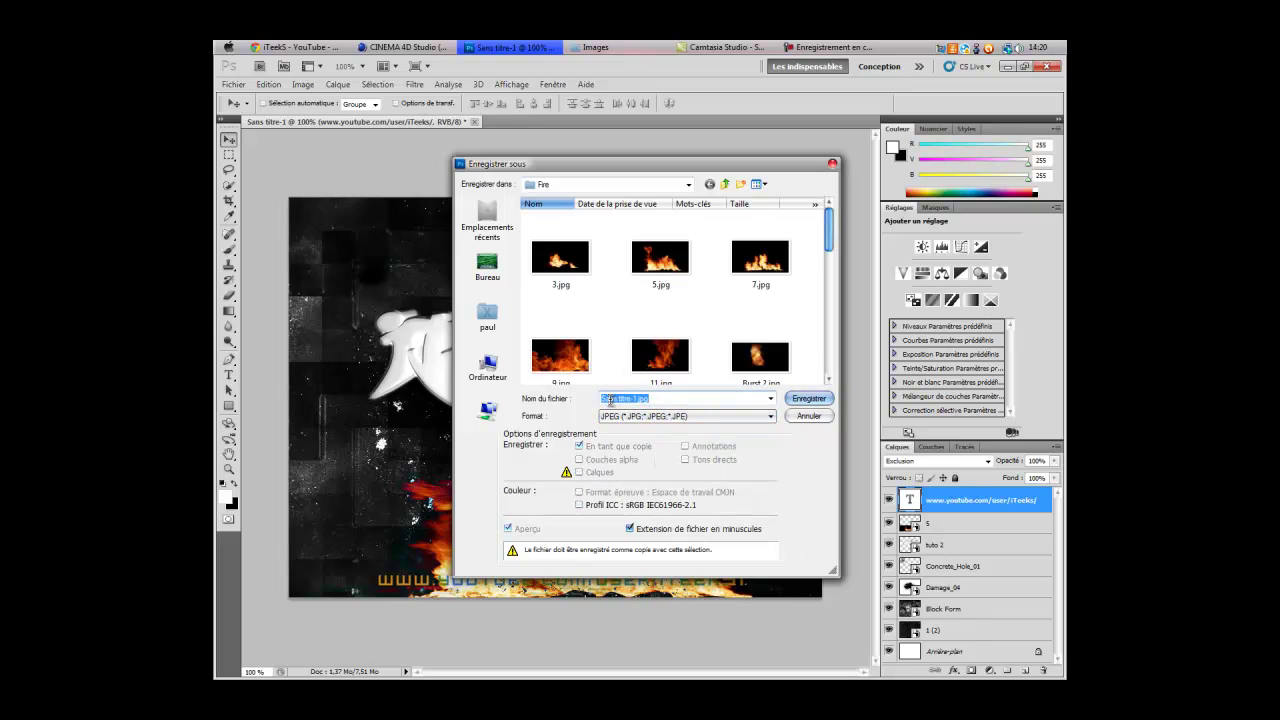
pyautogui.write('iteeks')
pyautogui.click(487, 265)
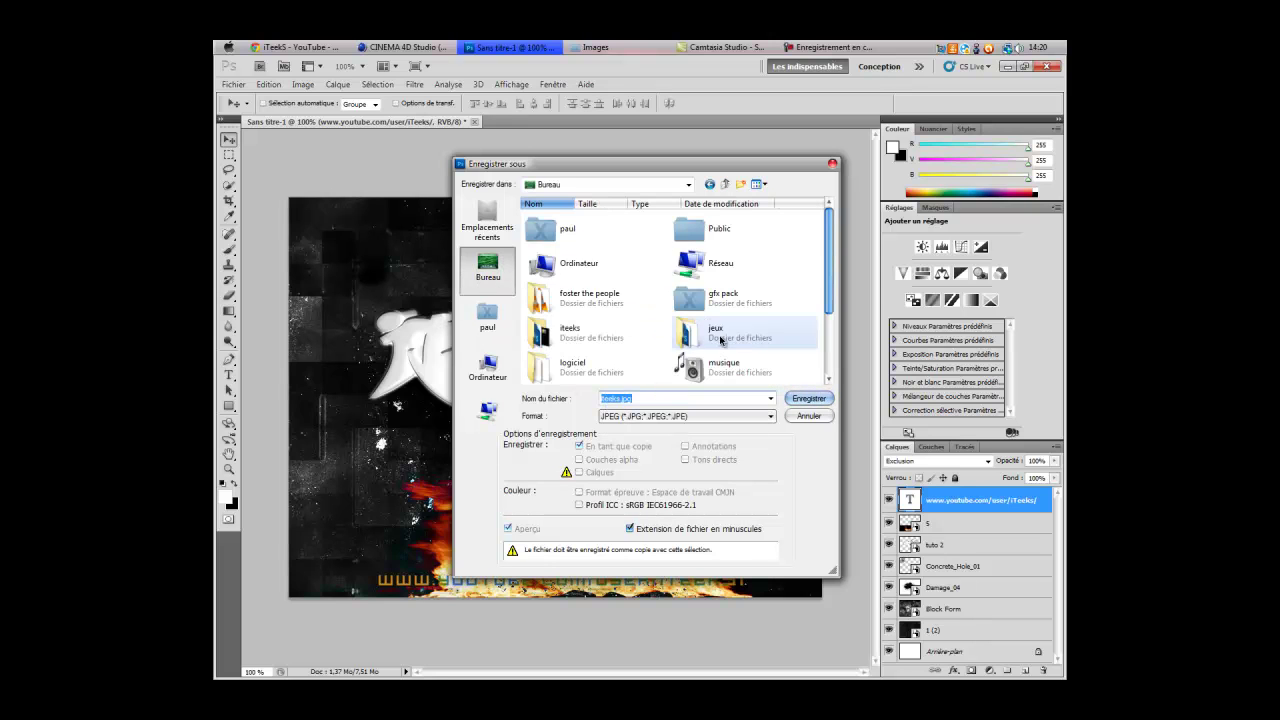
pyautogui.click(808, 399)
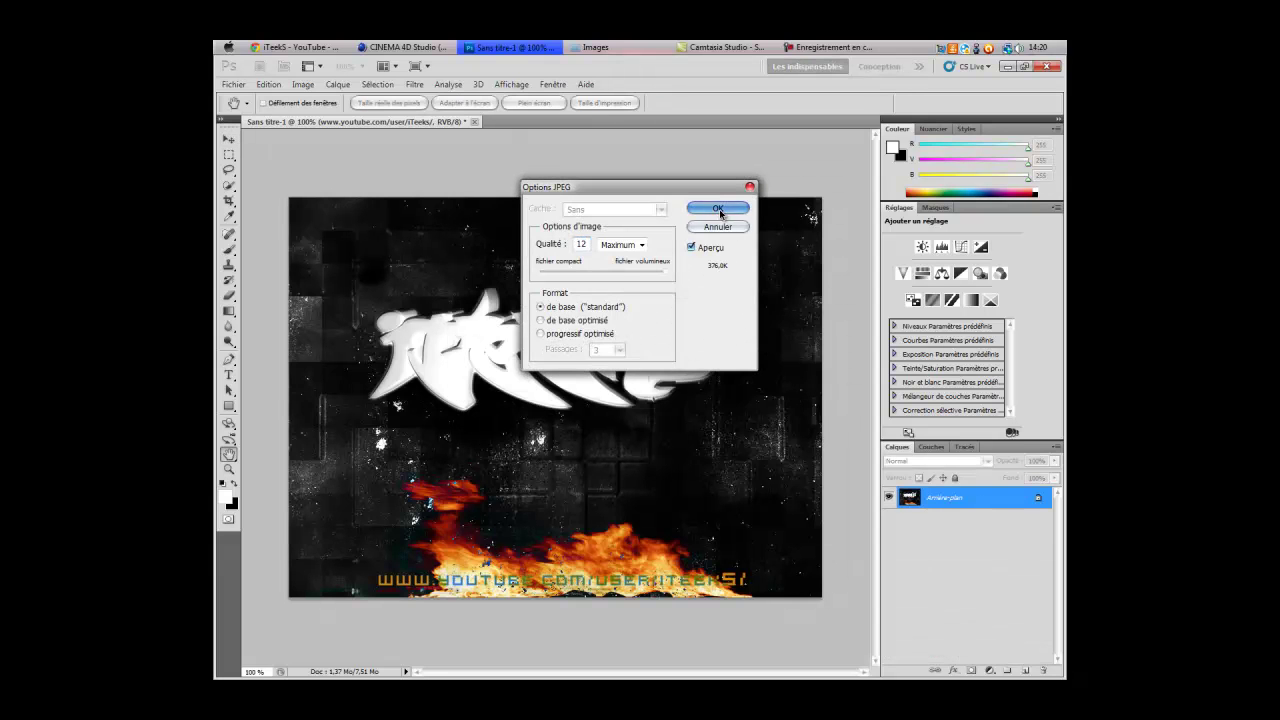
pyautogui.click(718, 209)
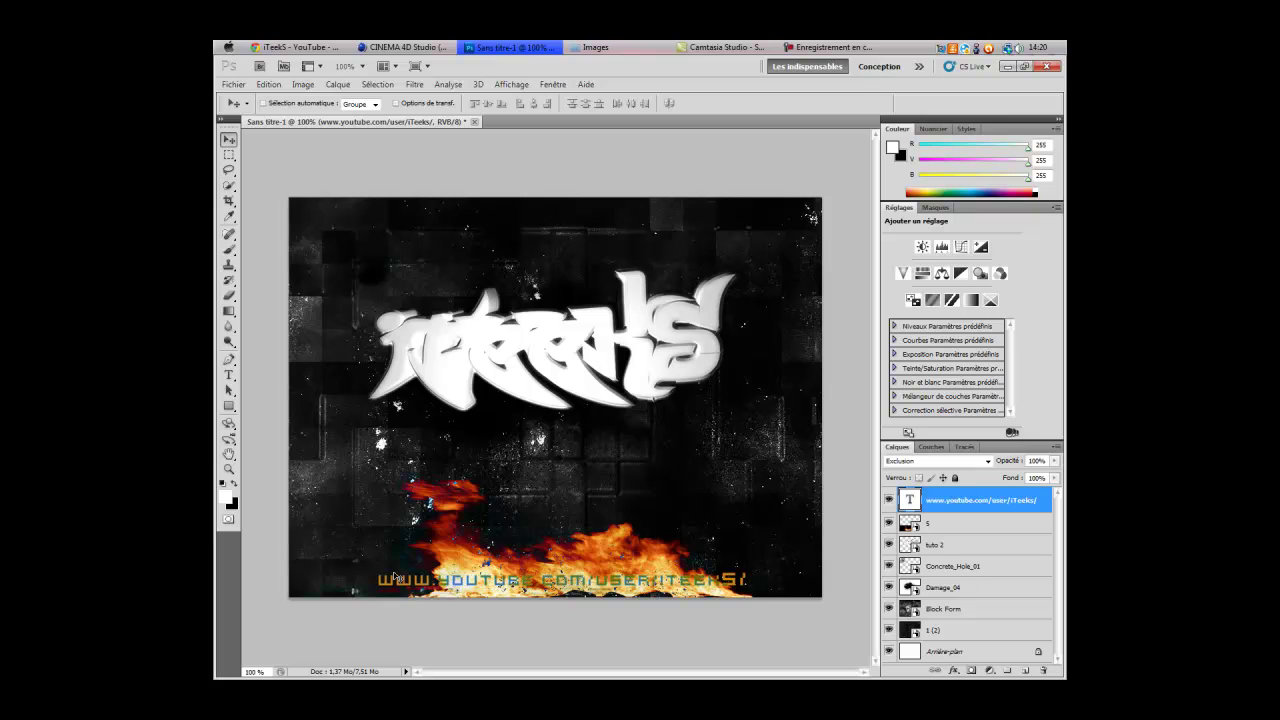
# Step: Nudge the address text slightly upward on the flames
pyautogui.moveTo(396, 577); pyautogui.dragTo(395, 575)
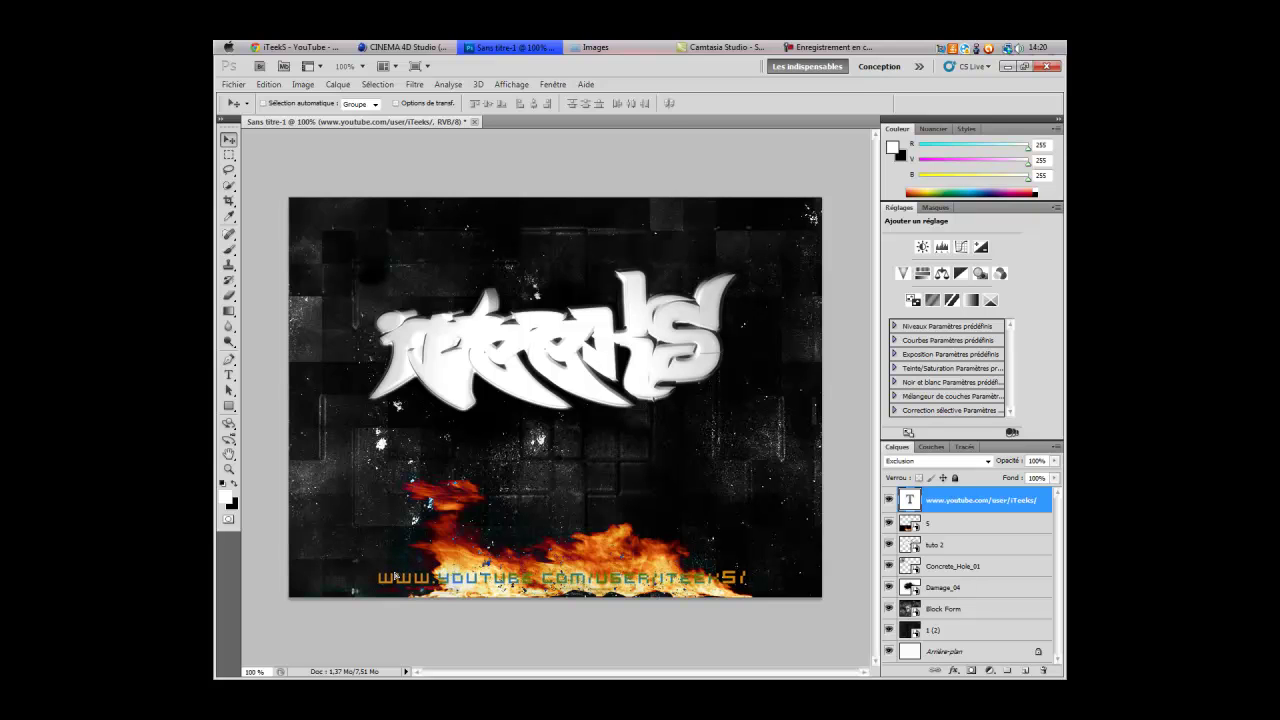
pyautogui.click(834, 45)
pyautogui.click(834, 45)
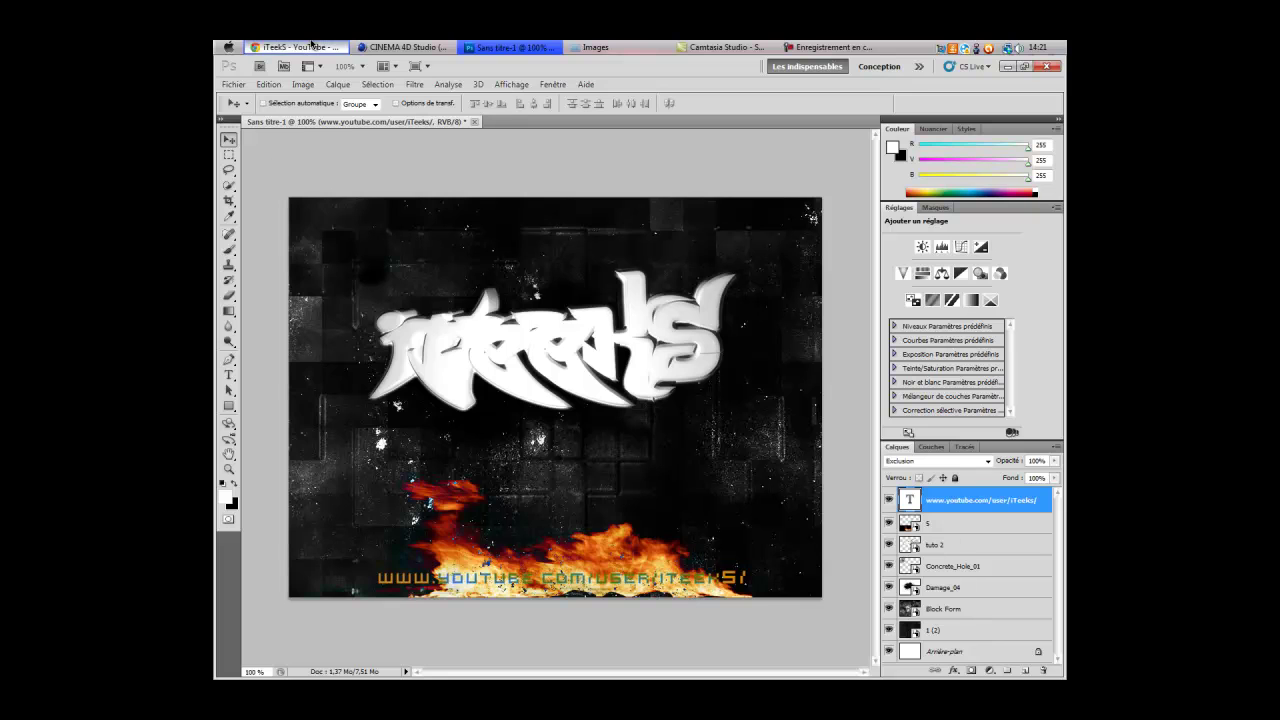
pyautogui.moveTo(311, 44)
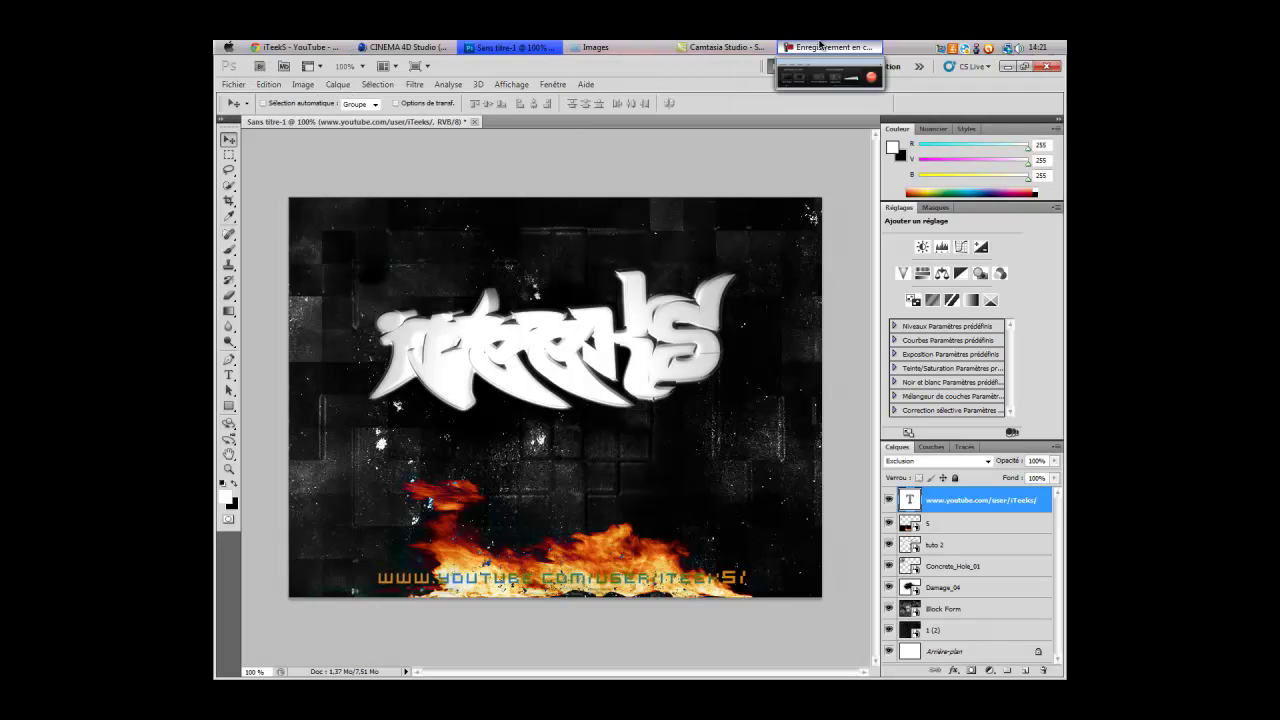
pyautogui.click(820, 46)
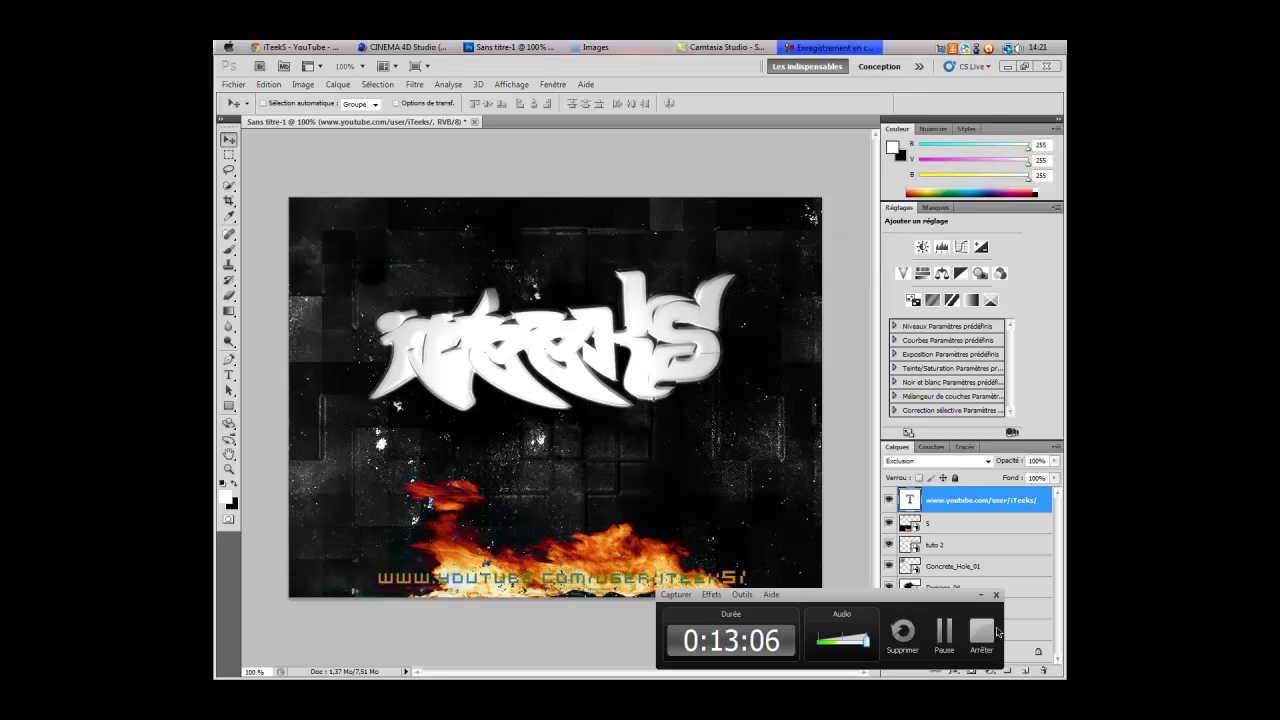